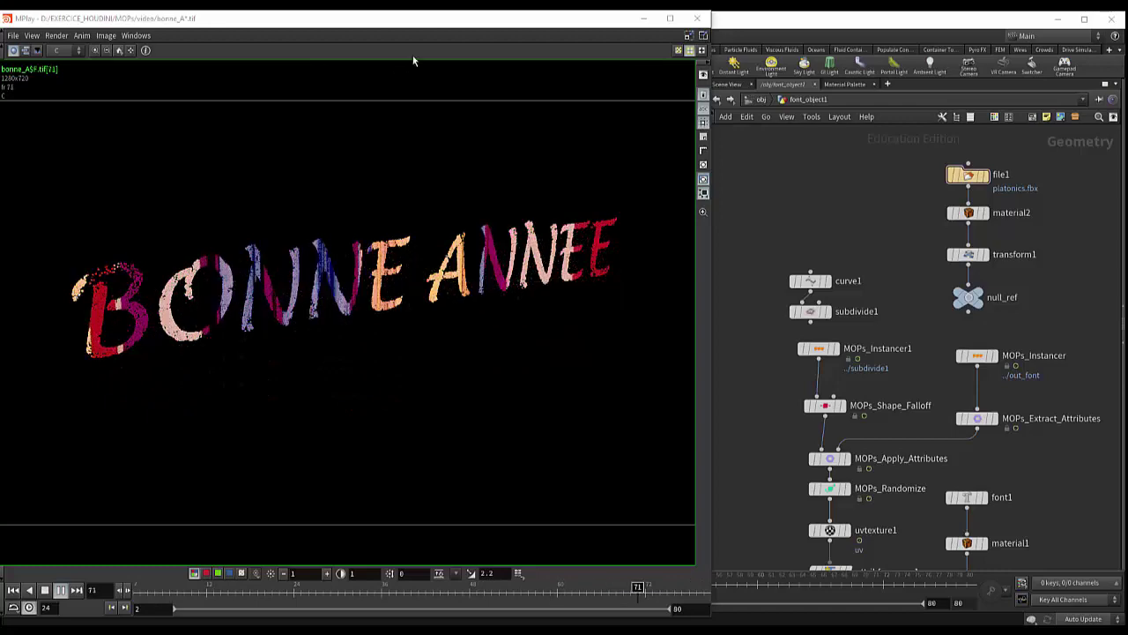
# - Review the rainbow BONNE ANNEE flipbook in MPlay, then close the MPlay window
pyautogui.moveTo(385, 20); pyautogui.dragTo(391, 19)
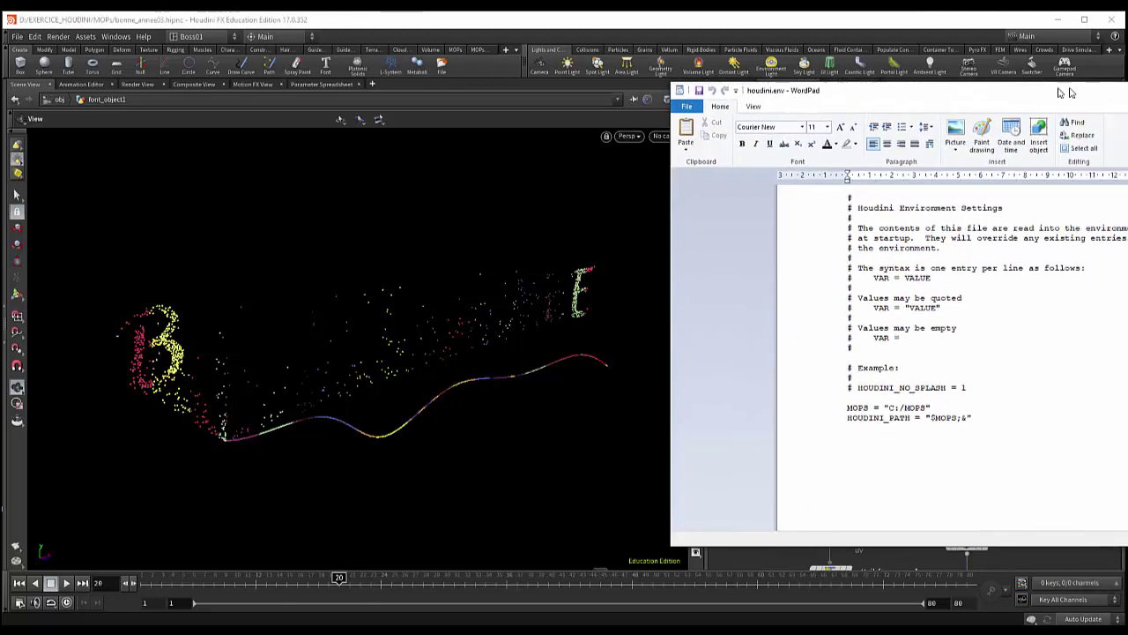
pyautogui.moveTo(978, 88); pyautogui.dragTo(666, 93)
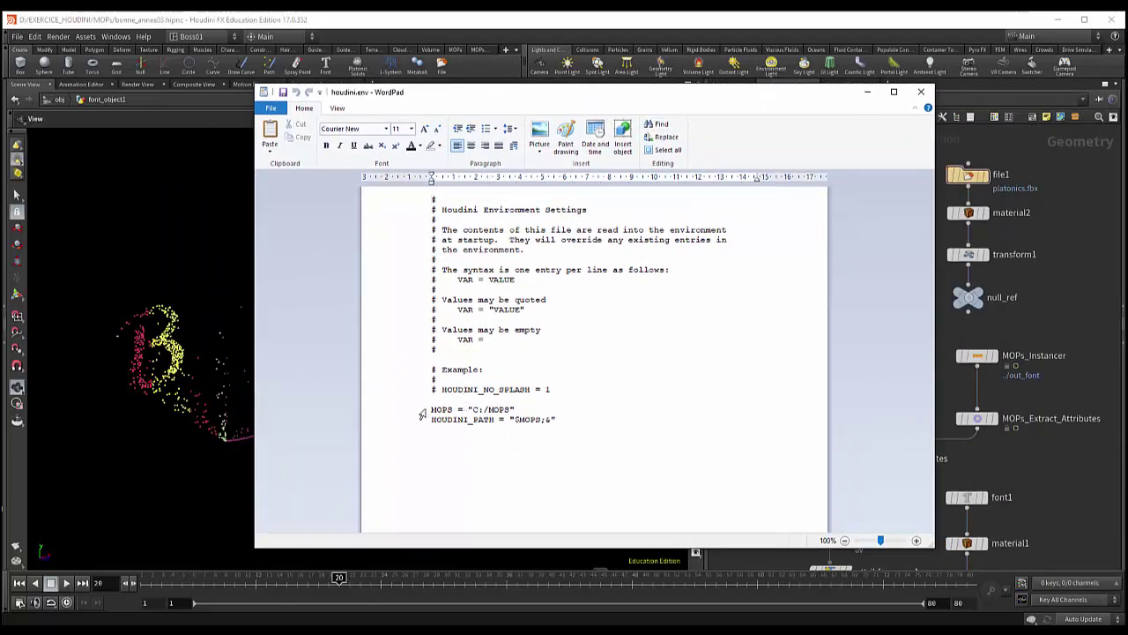
pyautogui.moveTo(423, 413); pyautogui.dragTo(424, 427)
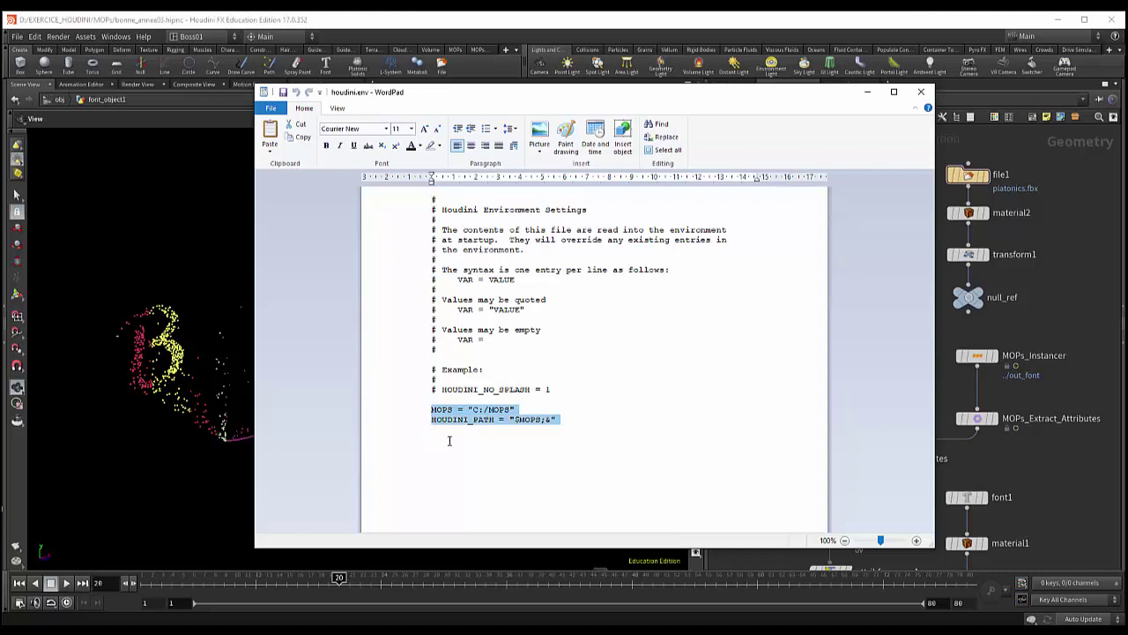
pyautogui.keyDown('ctrl'); pyautogui.scroll(1, 536, 429); pyautogui.keyUp('ctrl')
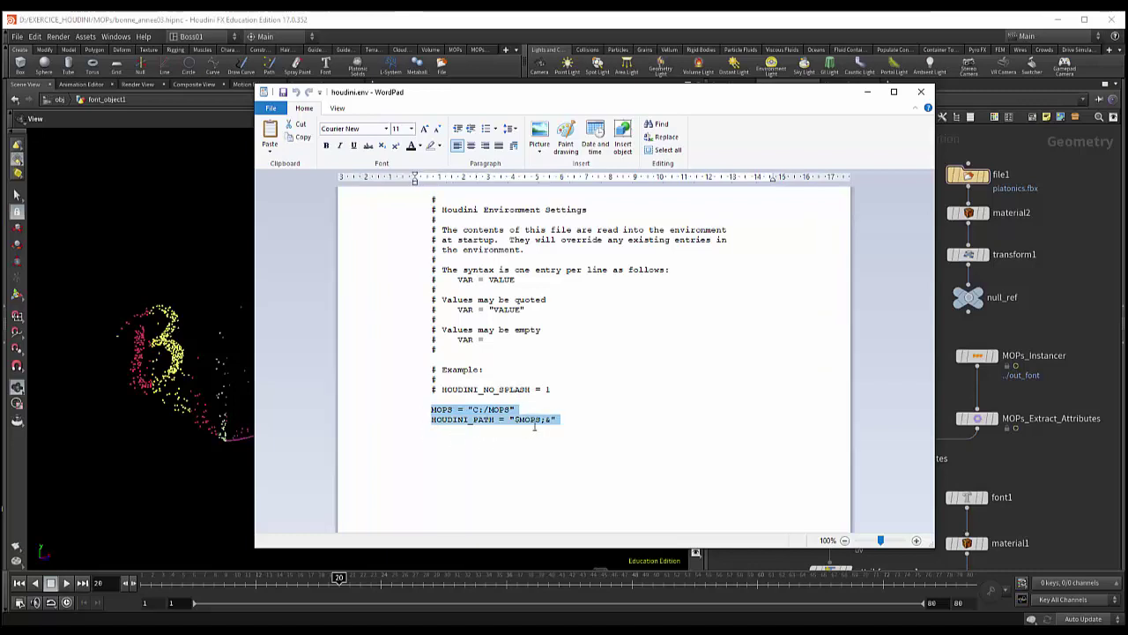
pyautogui.keyDown('ctrl'); pyautogui.scroll(2, 535, 426); pyautogui.keyUp('ctrl')
pyautogui.keyDown('ctrl'); pyautogui.scroll(1, 535, 424); pyautogui.keyUp('ctrl')
pyautogui.keyDown('ctrl'); pyautogui.scroll(2, 535, 428); pyautogui.keyUp('ctrl')
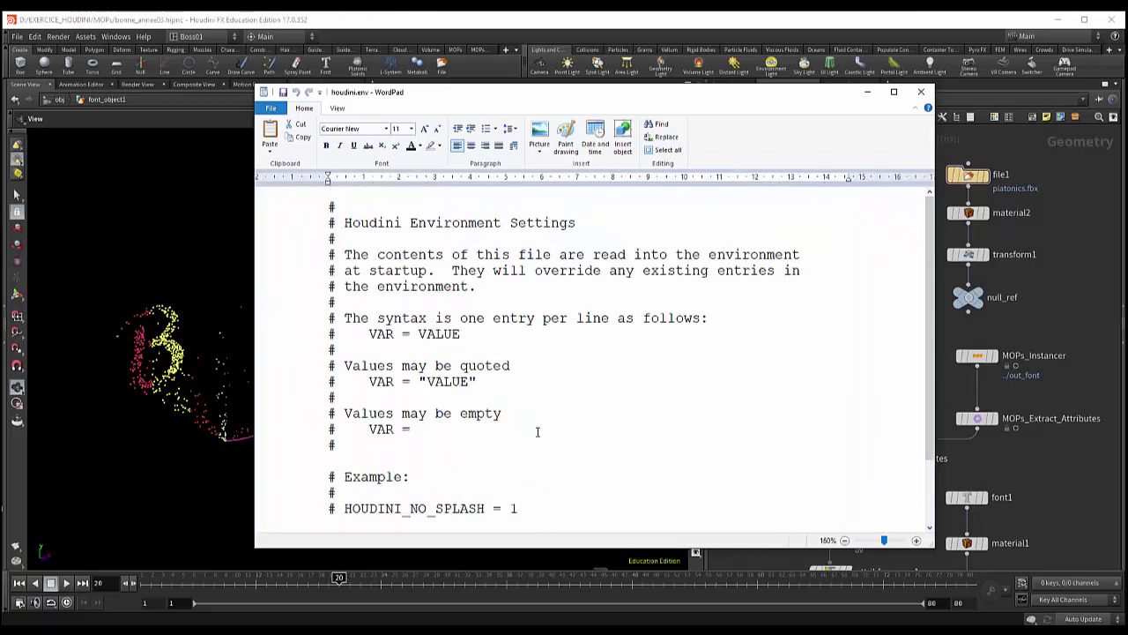
pyautogui.scroll(-2, 540, 446)
pyautogui.click(542, 443)
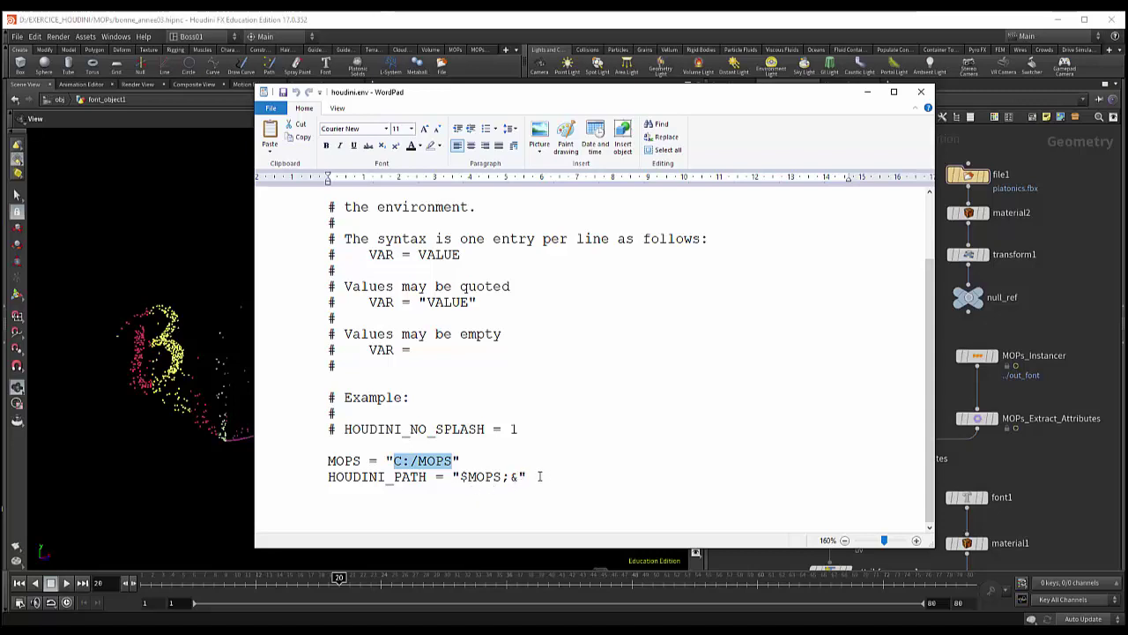
pyautogui.moveTo(316, 461); pyautogui.dragTo(320, 482)
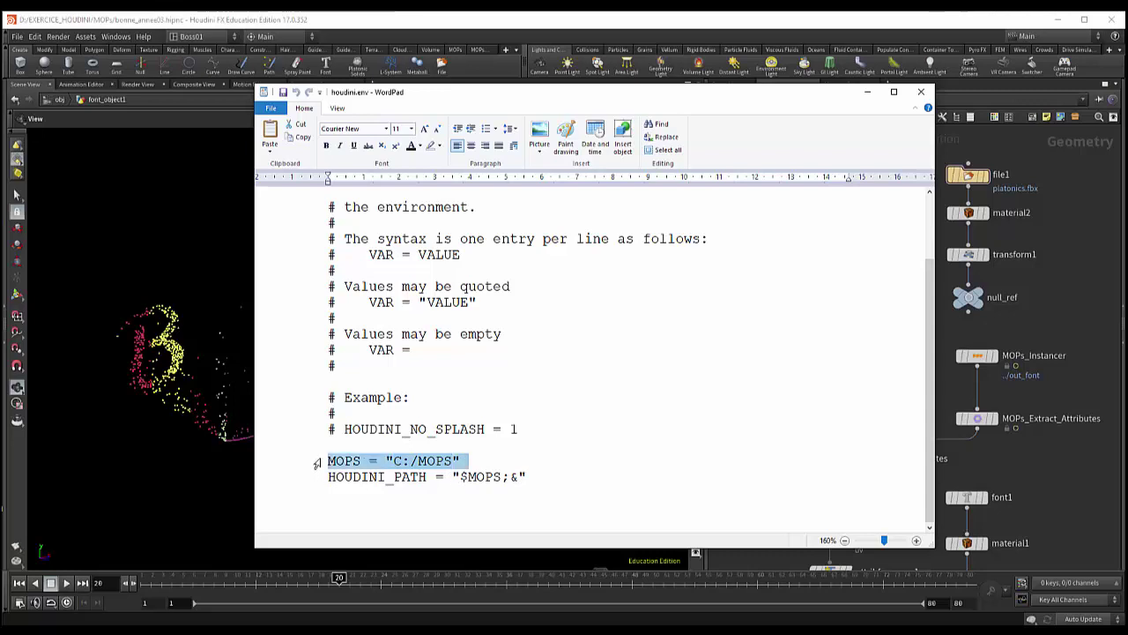
pyautogui.click(546, 484)
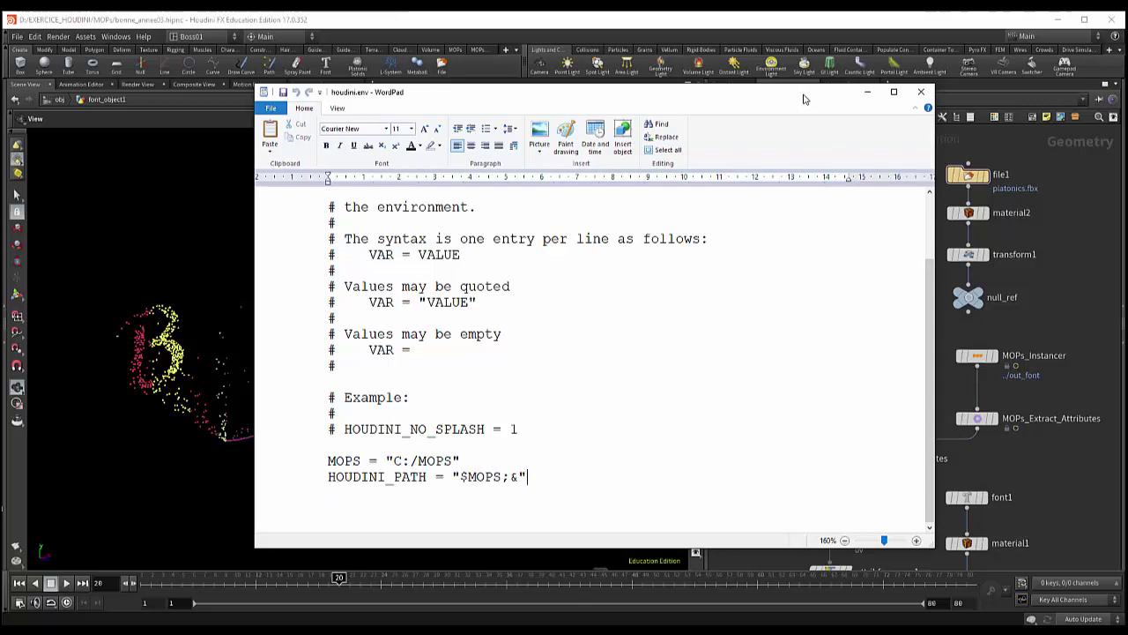
pyautogui.moveTo(801, 98); pyautogui.dragTo(784, 96)
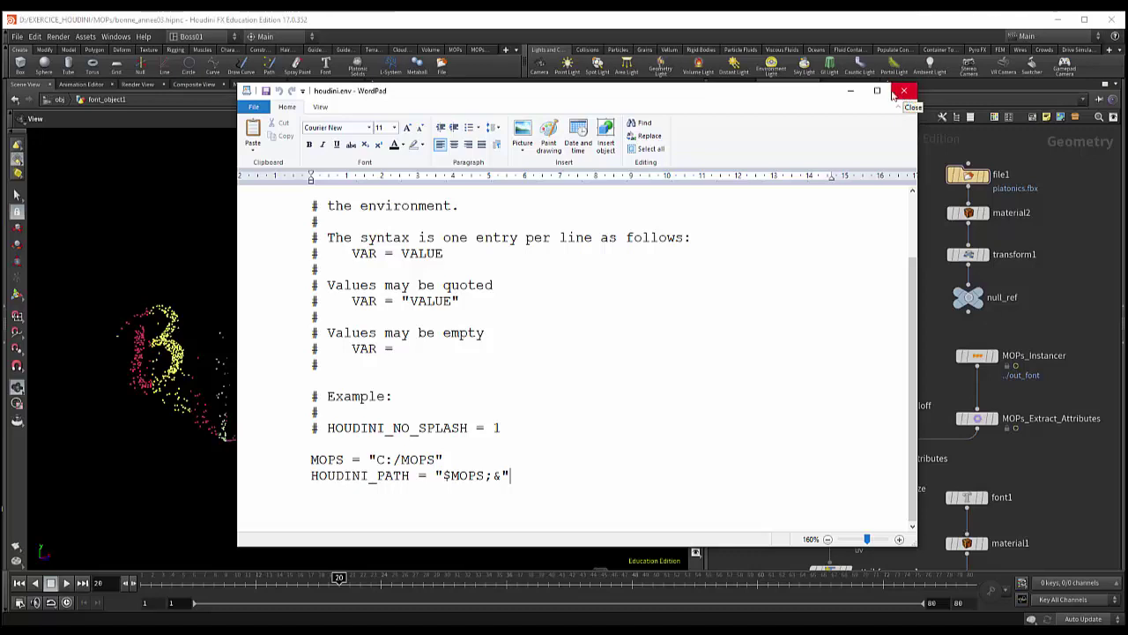
# - Close the houdini.env file and orbit around the particle letters and curve
pyautogui.click(851, 96)
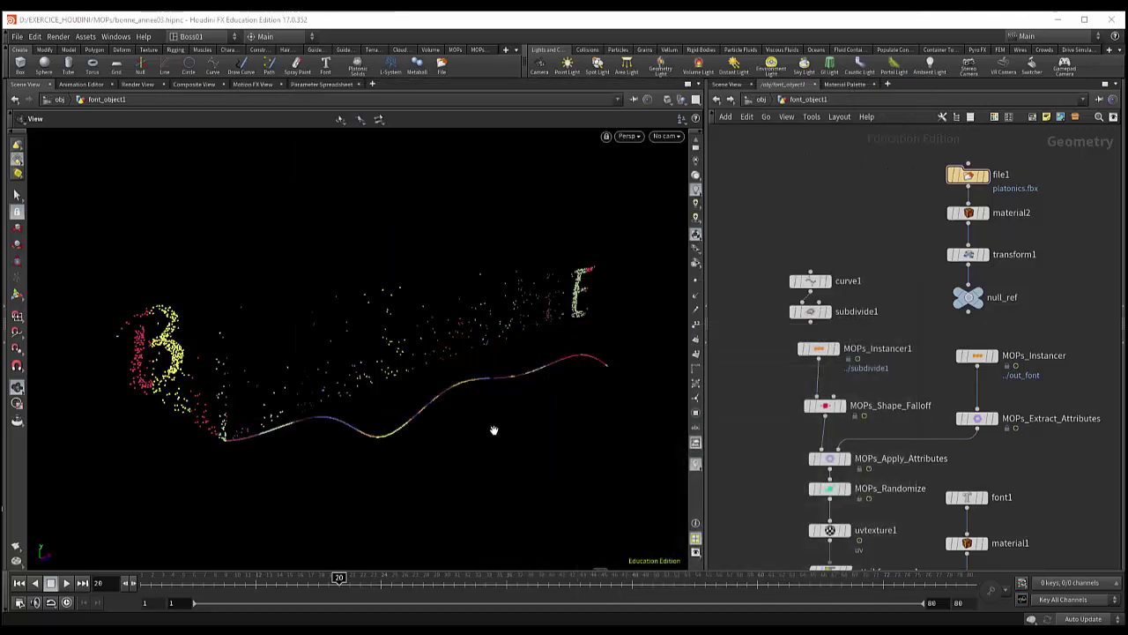
pyautogui.moveTo(575, 449); pyautogui.dragTo(571, 450)
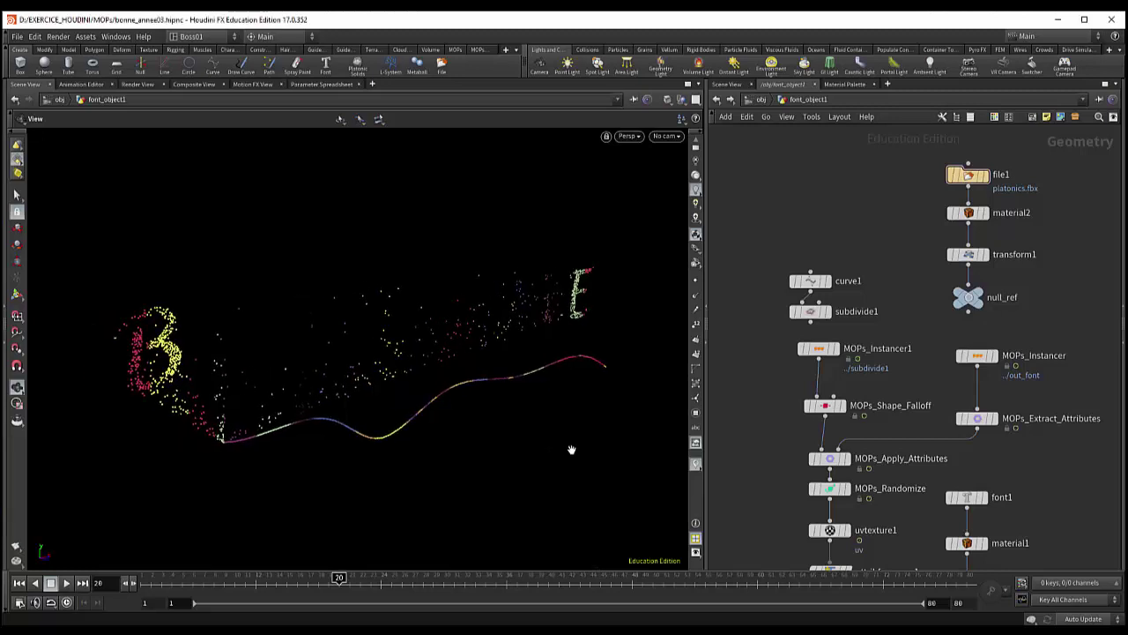
pyautogui.press('Tab')
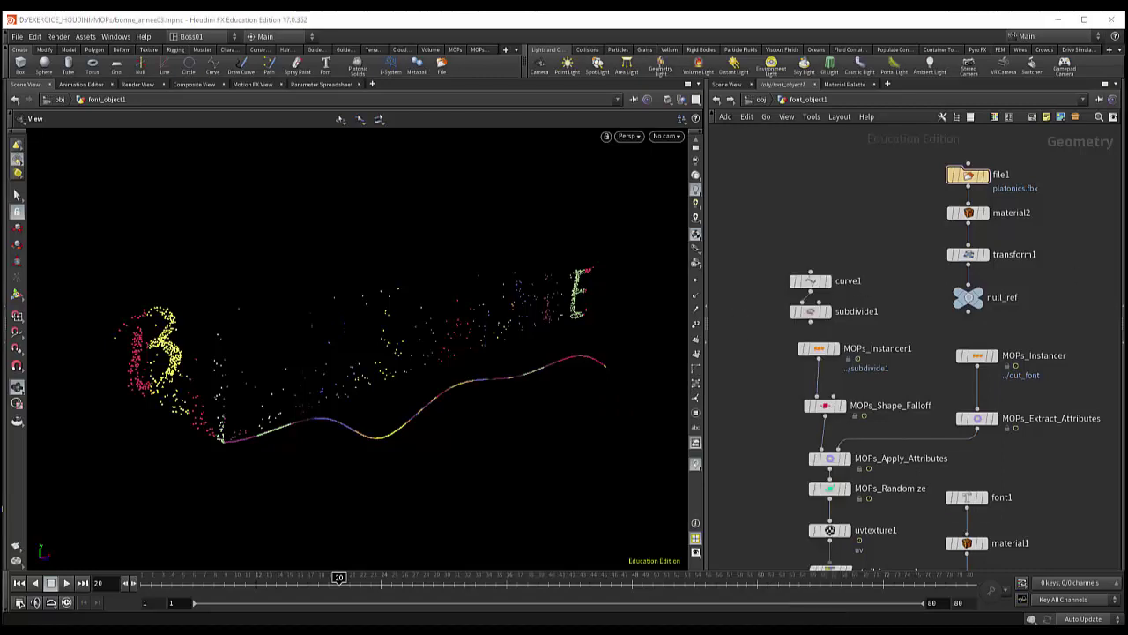
pyautogui.scroll(1, 754, 190)
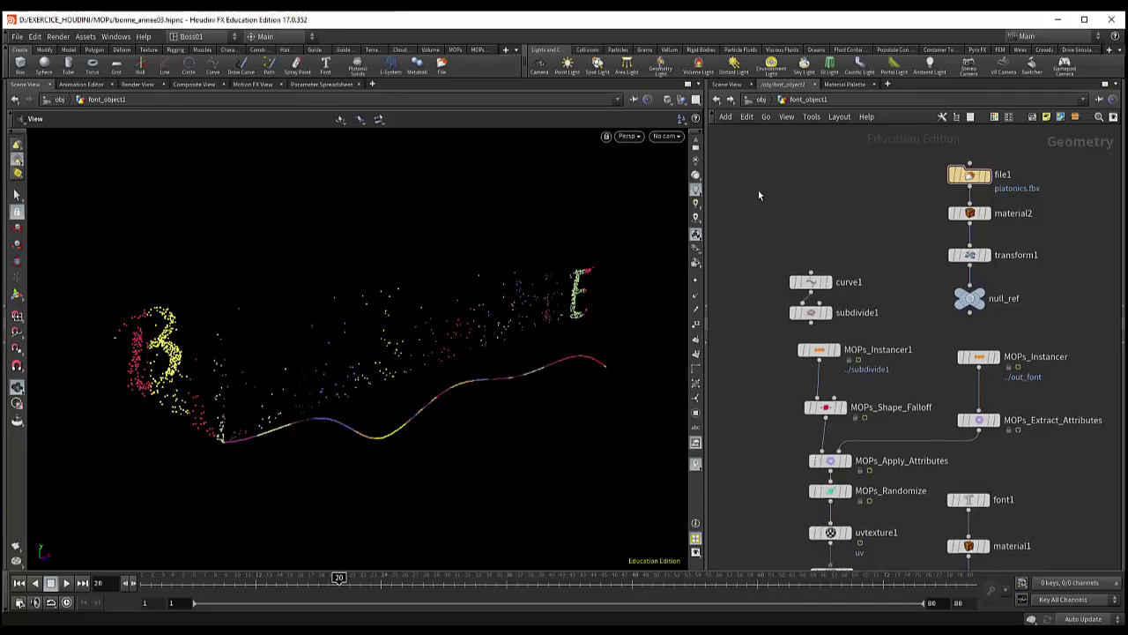
pyautogui.scroll(1, 760, 192)
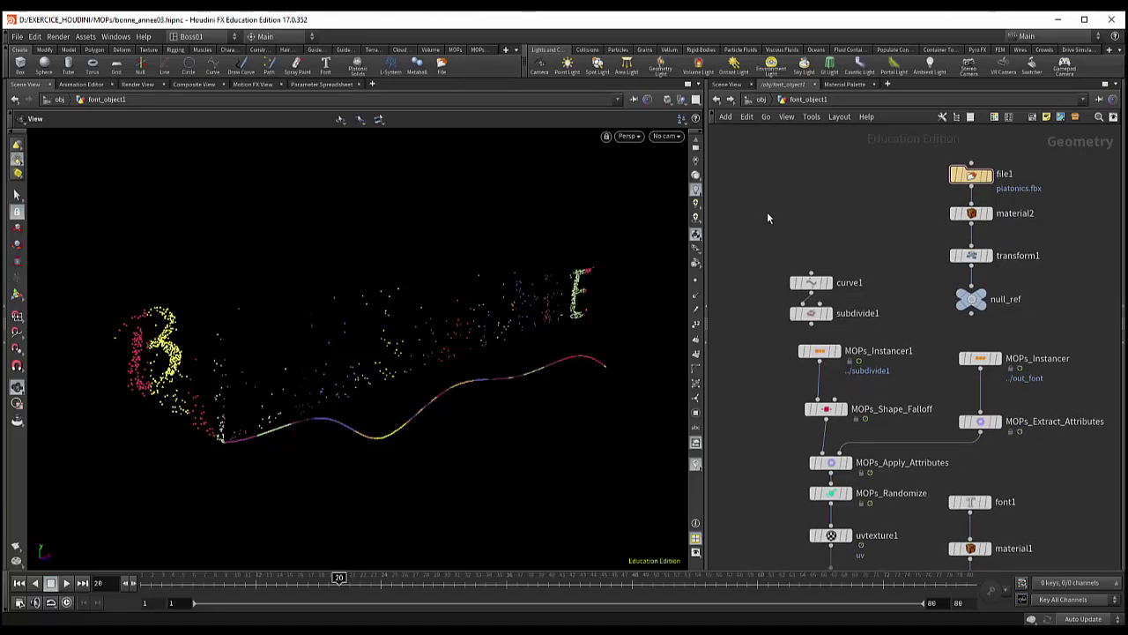
# - Show the MOPs shelf with its spline movement tools
pyautogui.press('Tab')
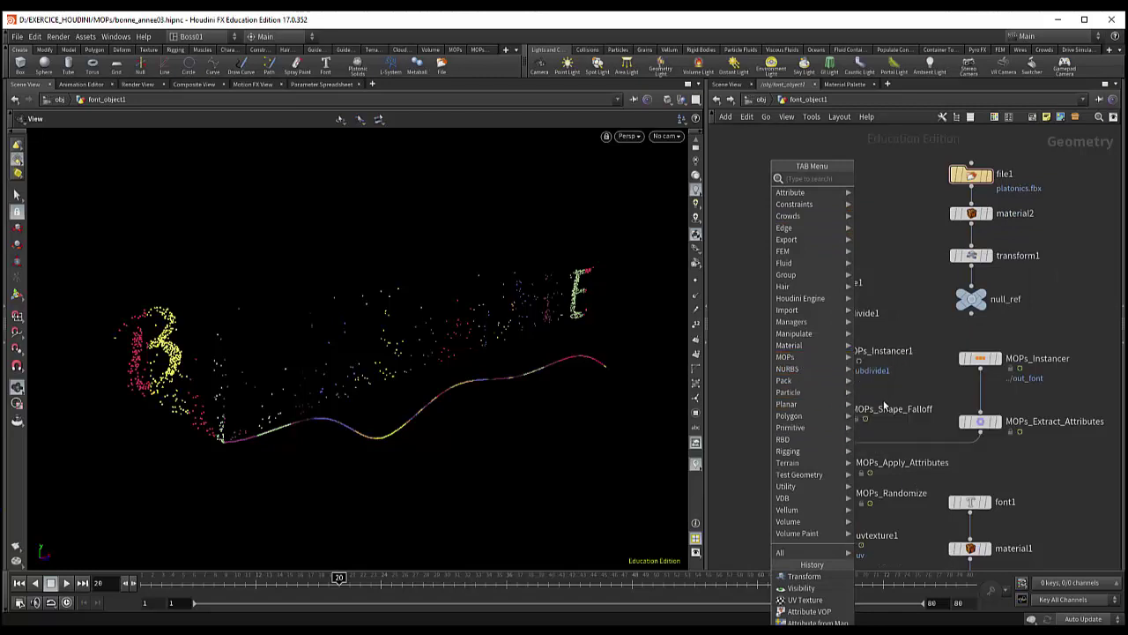
pyautogui.press('Escape')
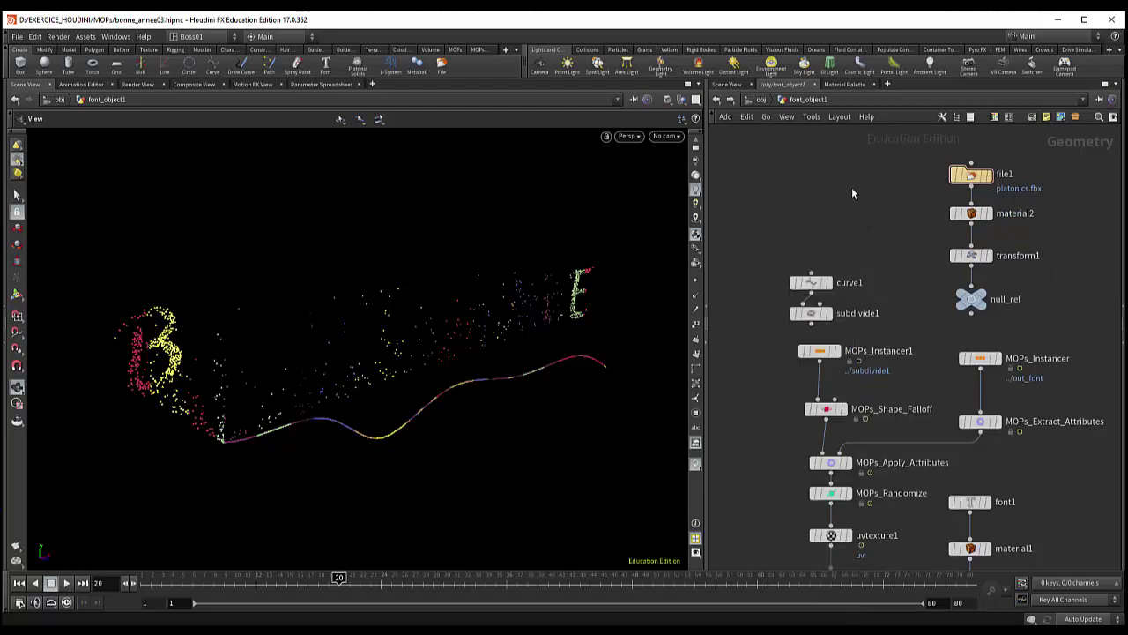
pyautogui.click(455, 50)
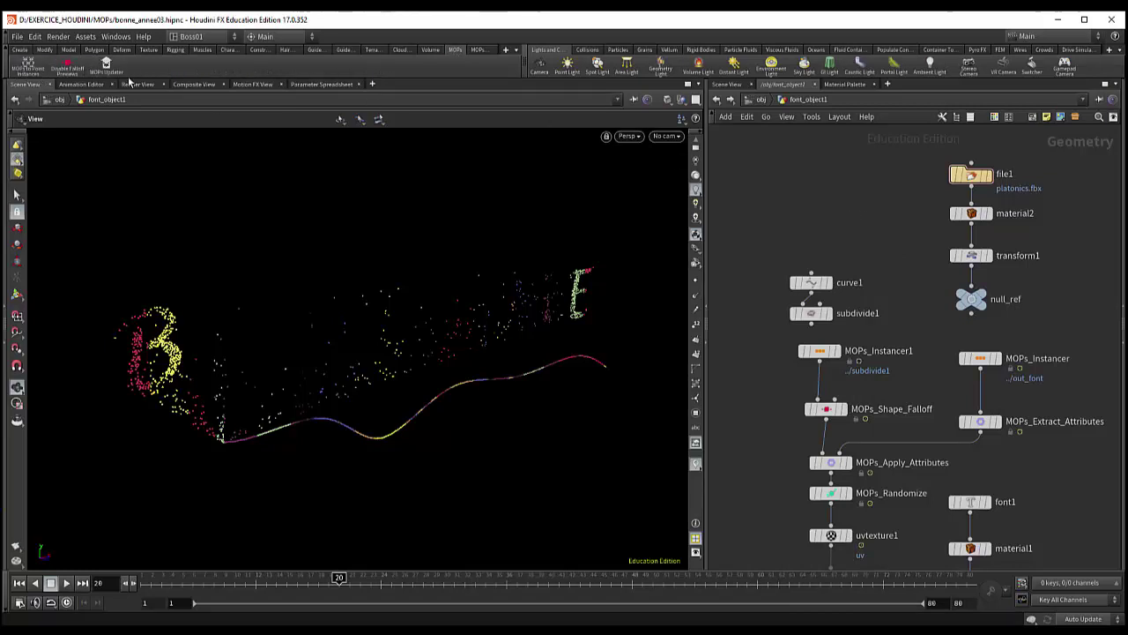
pyautogui.click(478, 50)
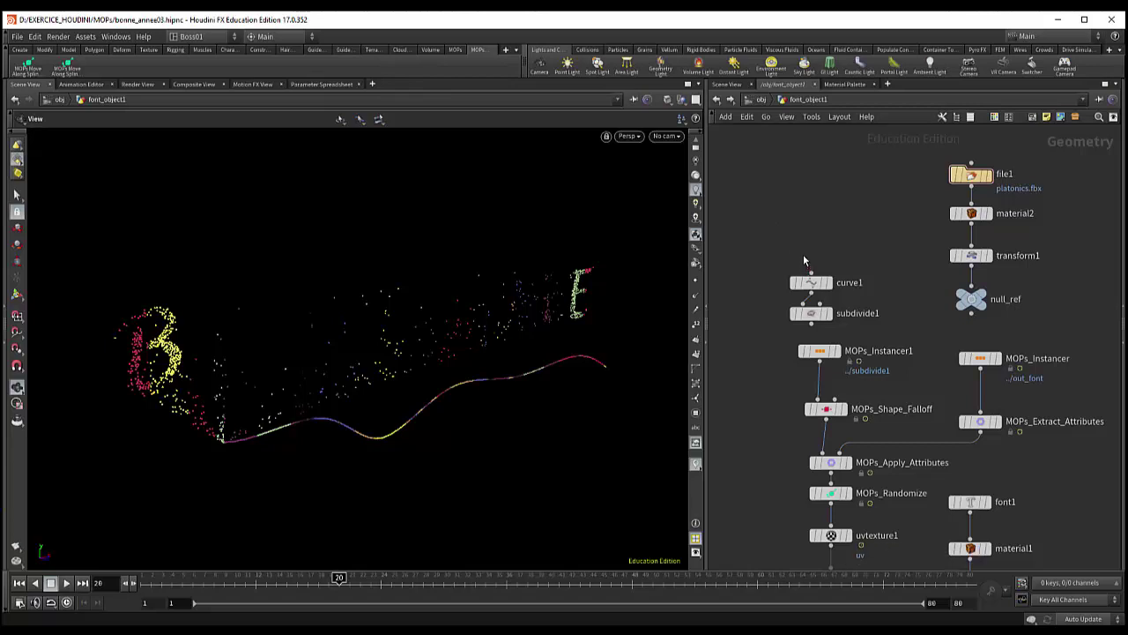
pyautogui.scroll(-2, 797, 238)
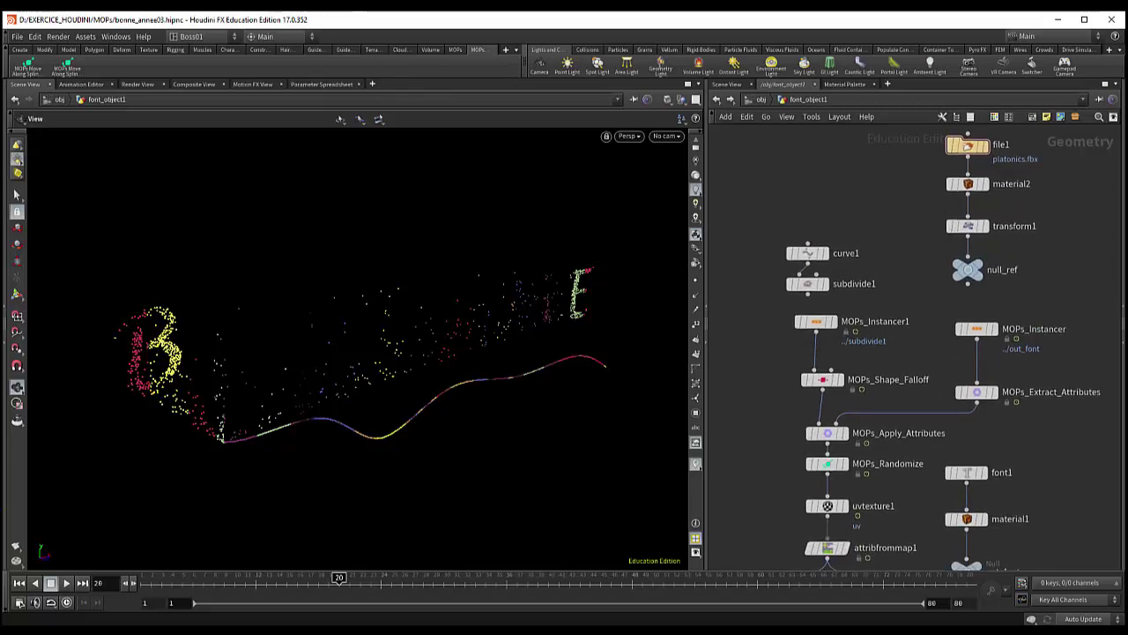
# - Start a new scene and add an Environment Light node
pyautogui.hotkey('ctrl', 'n')
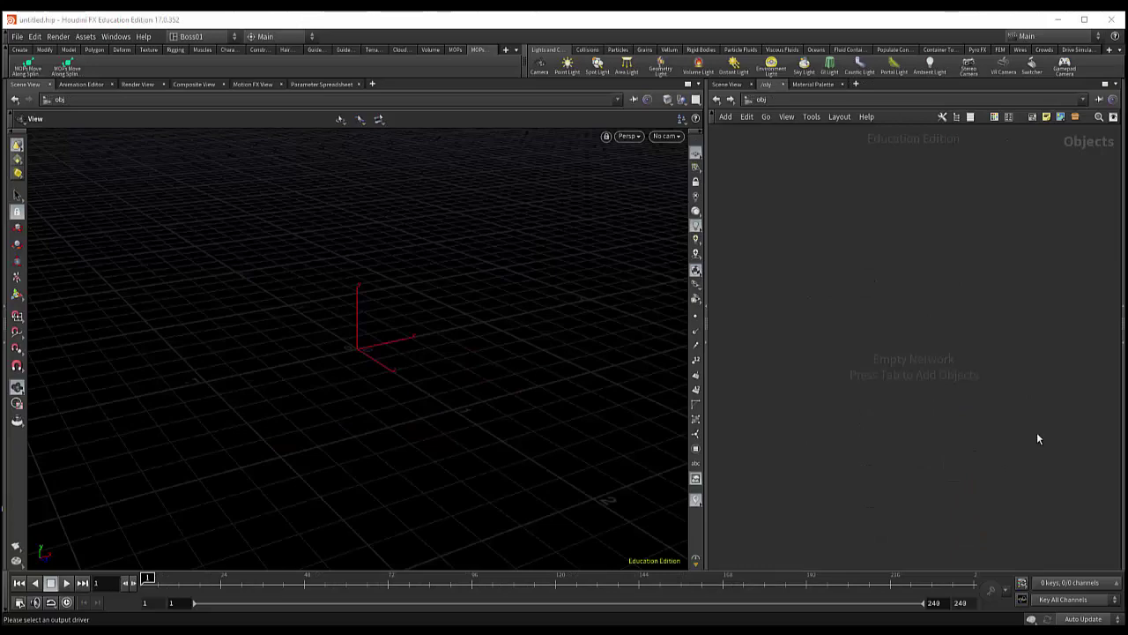
pyautogui.moveTo(438, 385)
pyautogui.keyDown('alt'); pyautogui.mouseDown()
pyautogui.moveTo(396, 396)
pyautogui.moveTo(300, 353)
pyautogui.moveTo(300, 330)
pyautogui.moveTo(287, 338)
pyautogui.moveTo(290, 390)
pyautogui.moveTo(322, 388)
pyautogui.moveTo(344, 362)
pyautogui.mouseUp(); pyautogui.keyUp('alt')
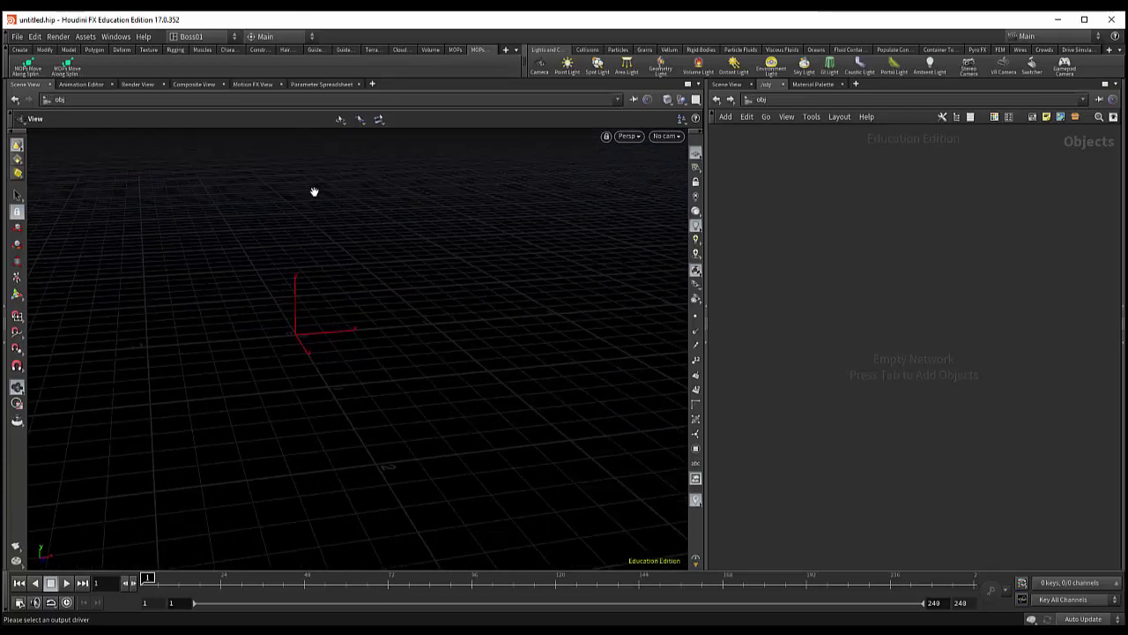
pyautogui.moveTo(327, 386)
pyautogui.keyDown('alt'); pyautogui.mouseDown()
pyautogui.moveTo(287, 398)
pyautogui.moveTo(338, 379)
pyautogui.moveTo(330, 420)
pyautogui.moveTo(312, 367)
pyautogui.moveTo(297, 396)
pyautogui.moveTo(279, 394)
pyautogui.moveTo(299, 378)
pyautogui.moveTo(279, 356)
pyautogui.moveTo(322, 357)
pyautogui.mouseUp(); pyautogui.keyUp('alt')
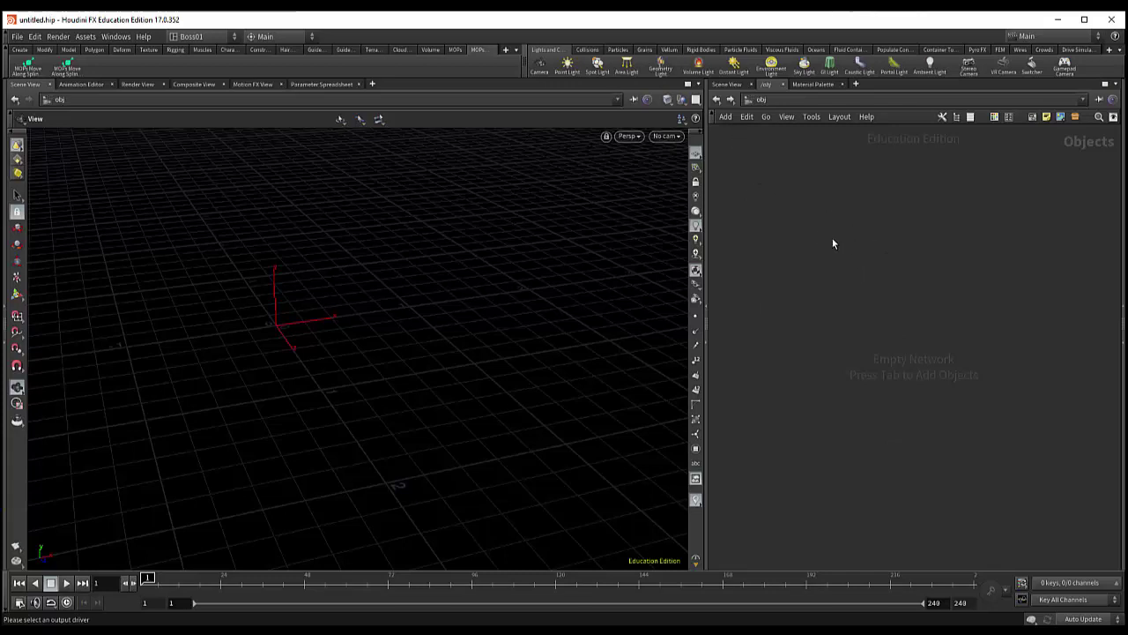
pyautogui.press('Tab')
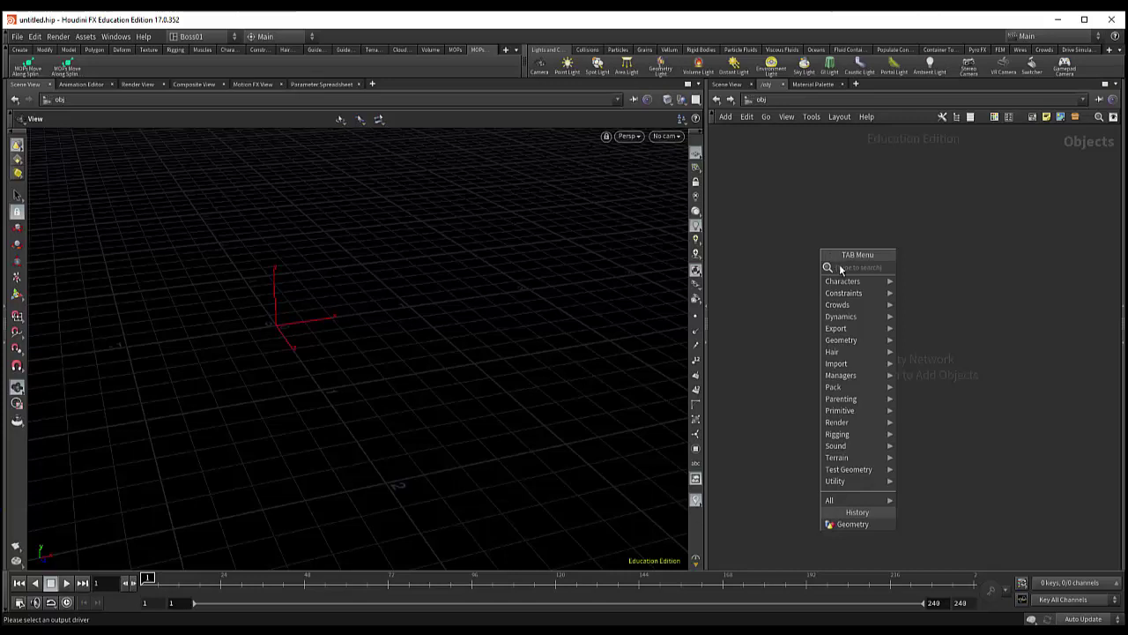
pyautogui.press('Escape')
pyautogui.press('Tab')
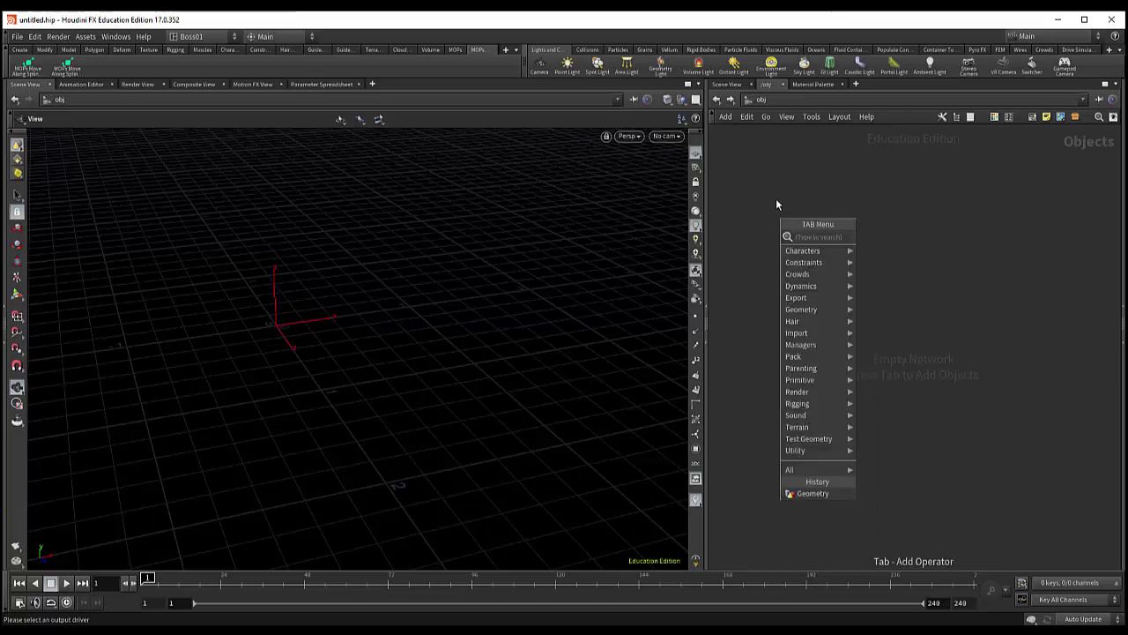
pyautogui.write('e')
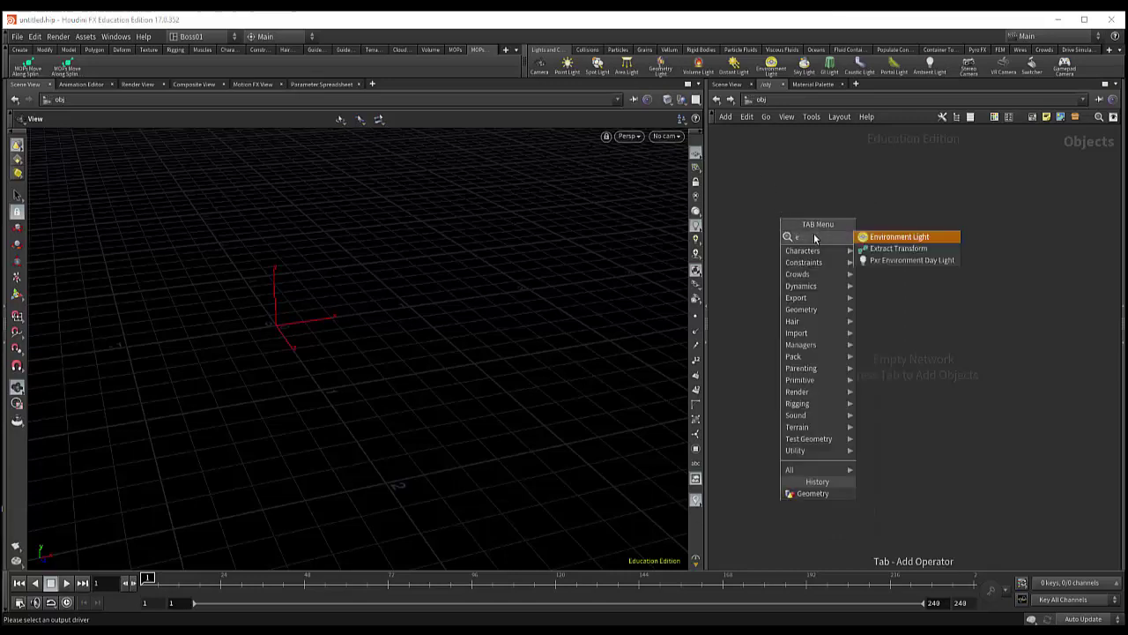
pyautogui.press('Return')
pyautogui.click(828, 238)
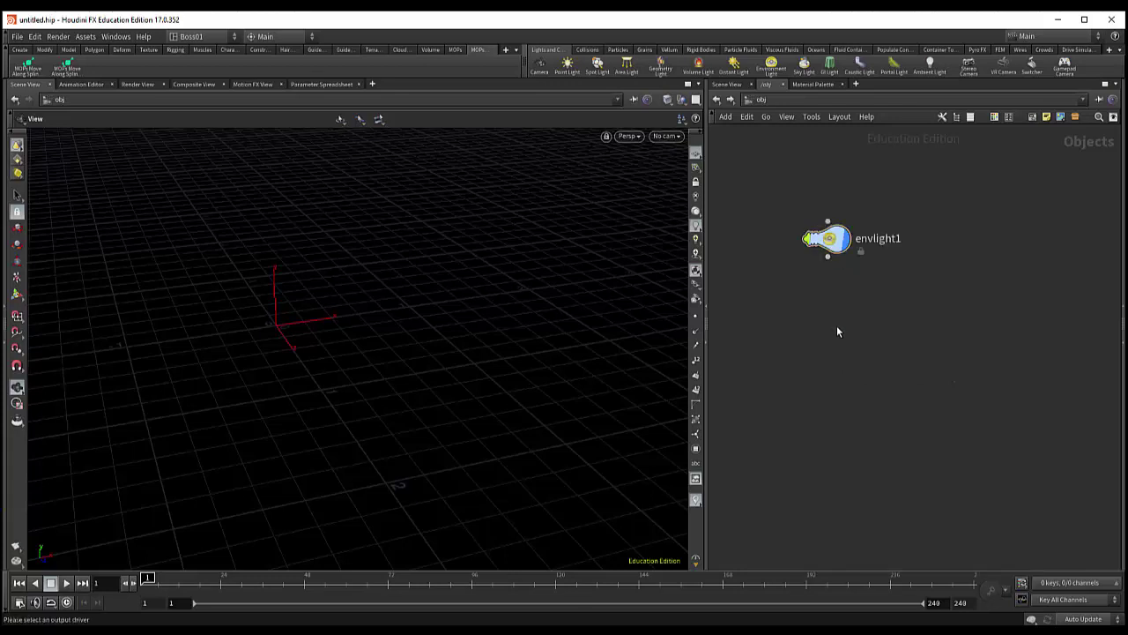
# - Add a geo1 Geometry node and delete envlight1
pyautogui.press('Tab')
pyautogui.write('ge')
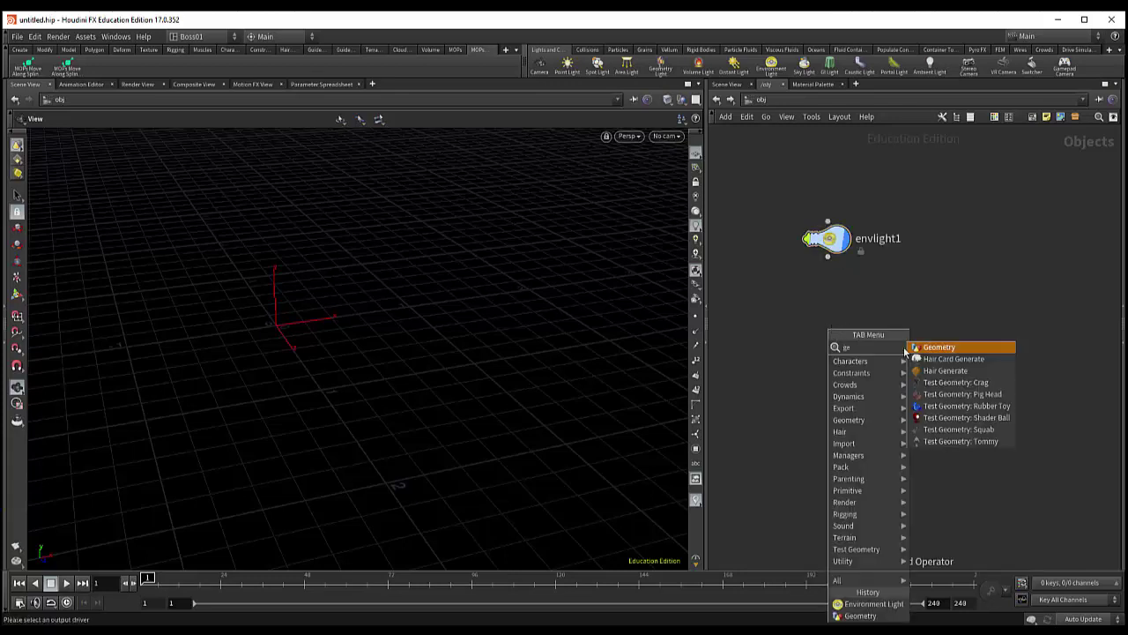
pyautogui.click(924, 348)
pyautogui.click(871, 337)
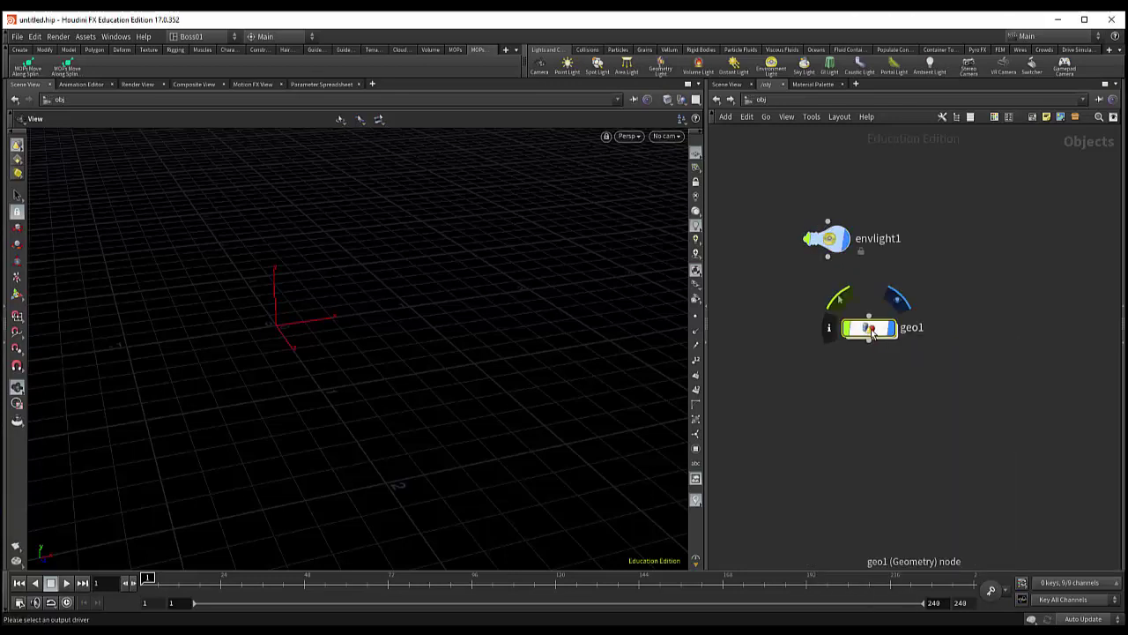
pyautogui.click(827, 247)
pyautogui.press('Delete')
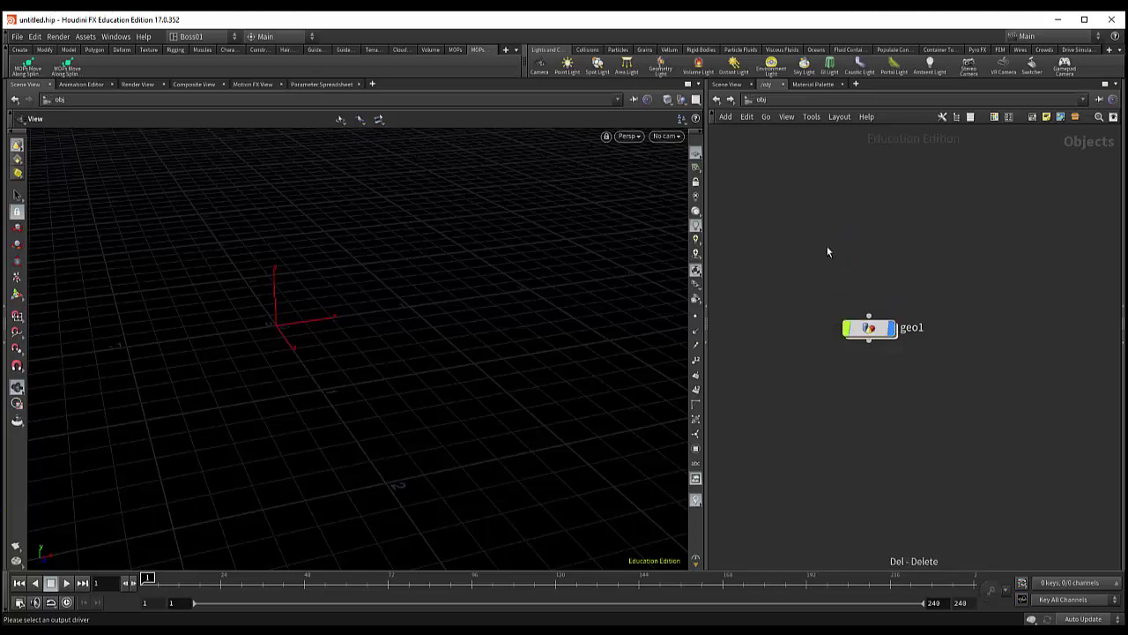
# - Inside geo1, add a Sphere node
pyautogui.doubleClick(868, 328)
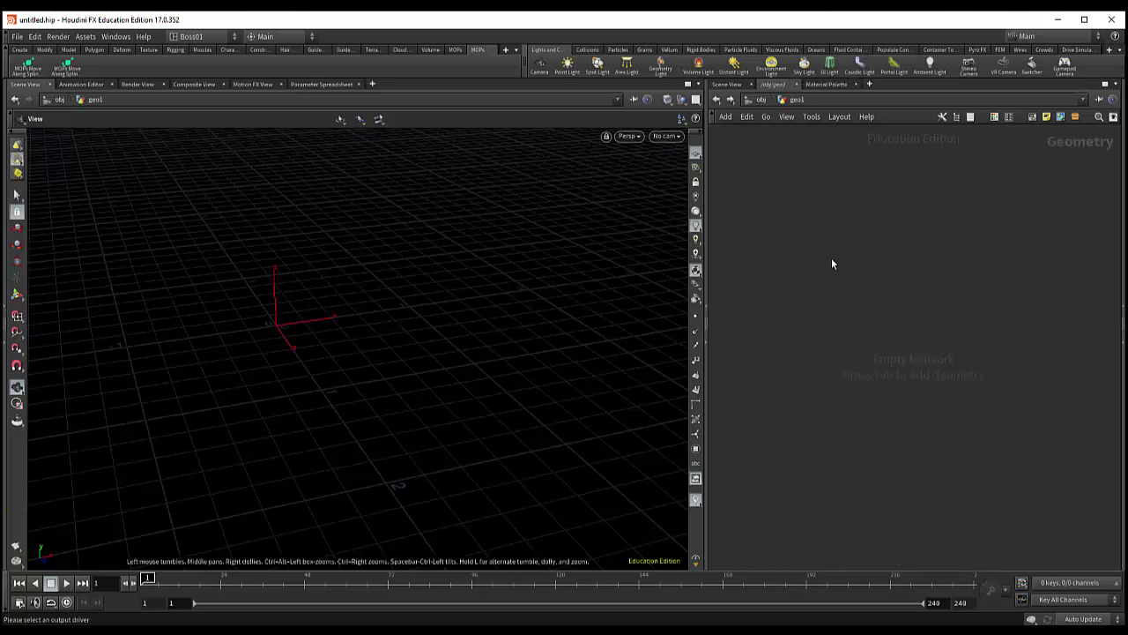
pyautogui.press('Tab')
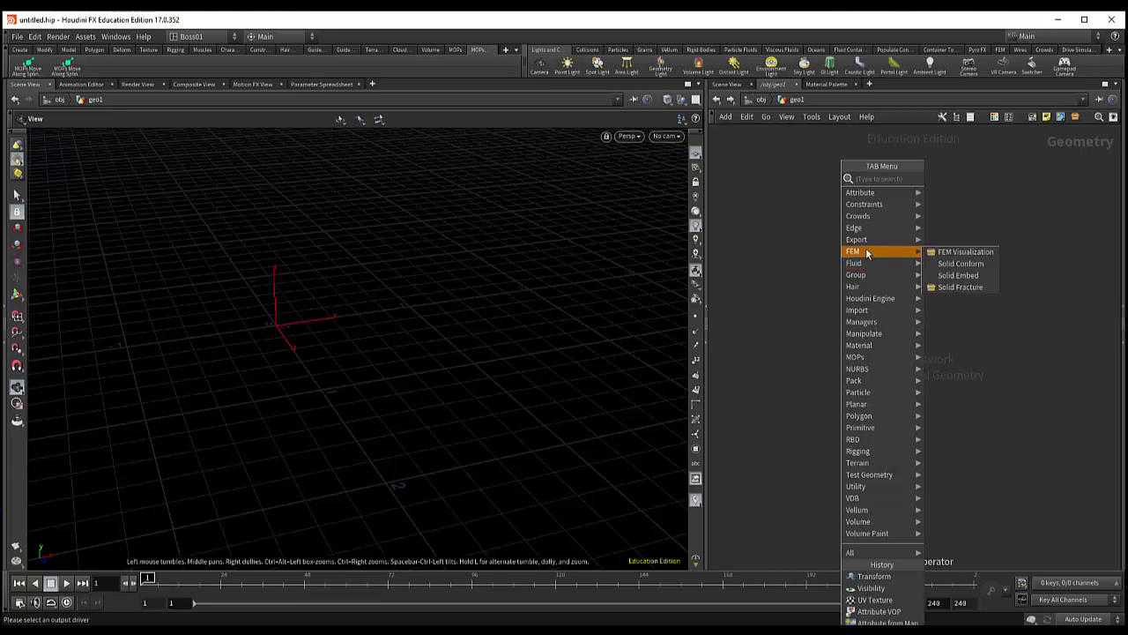
pyautogui.write('sp')
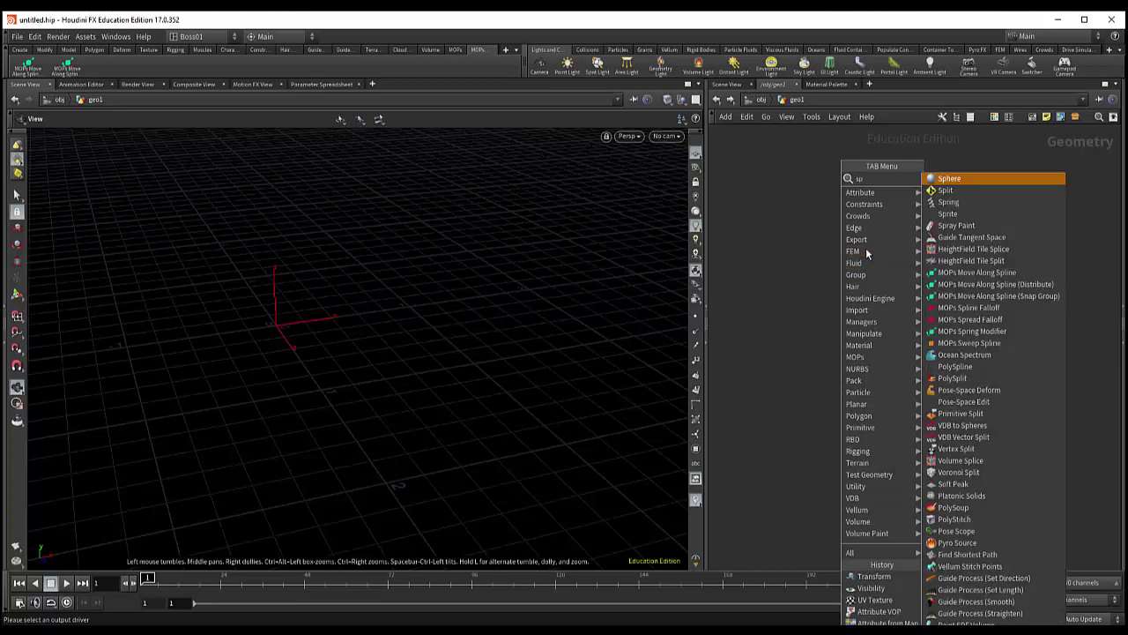
pyautogui.click(943, 190)
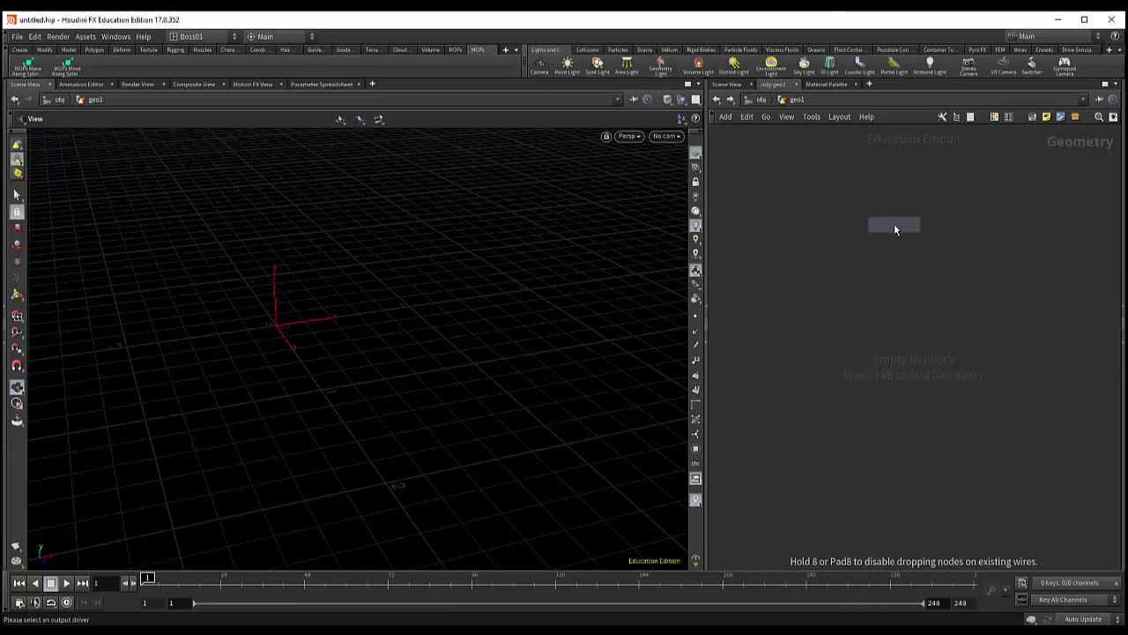
pyautogui.click(894, 227)
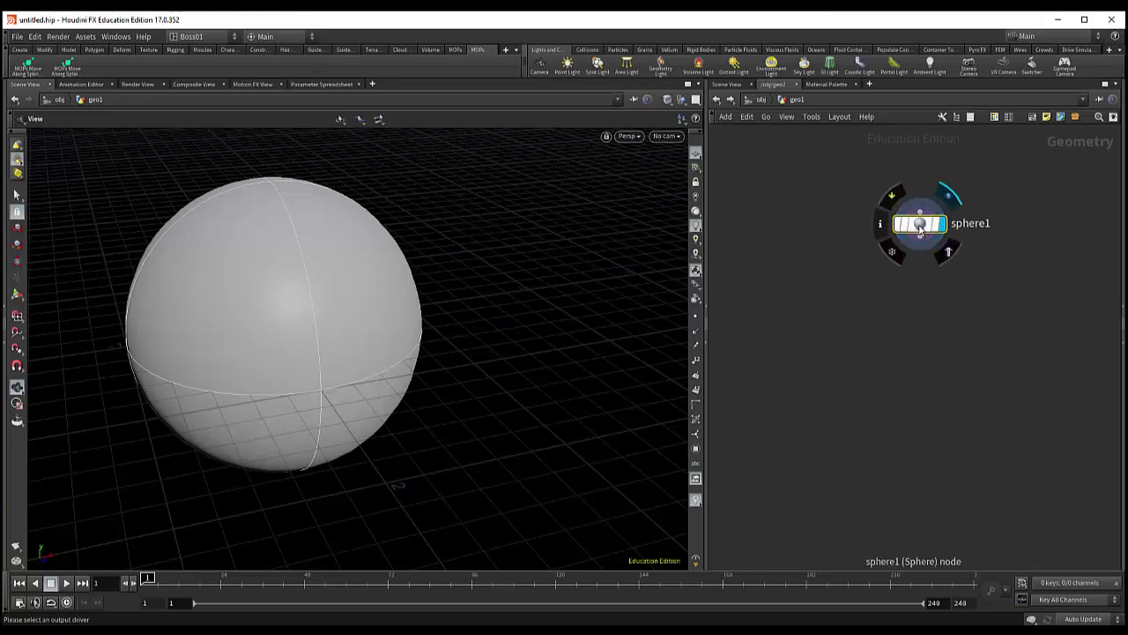
# - Make sphere1 a polygon Mesh with 13 rows and 24 columns
pyautogui.click(921, 227)
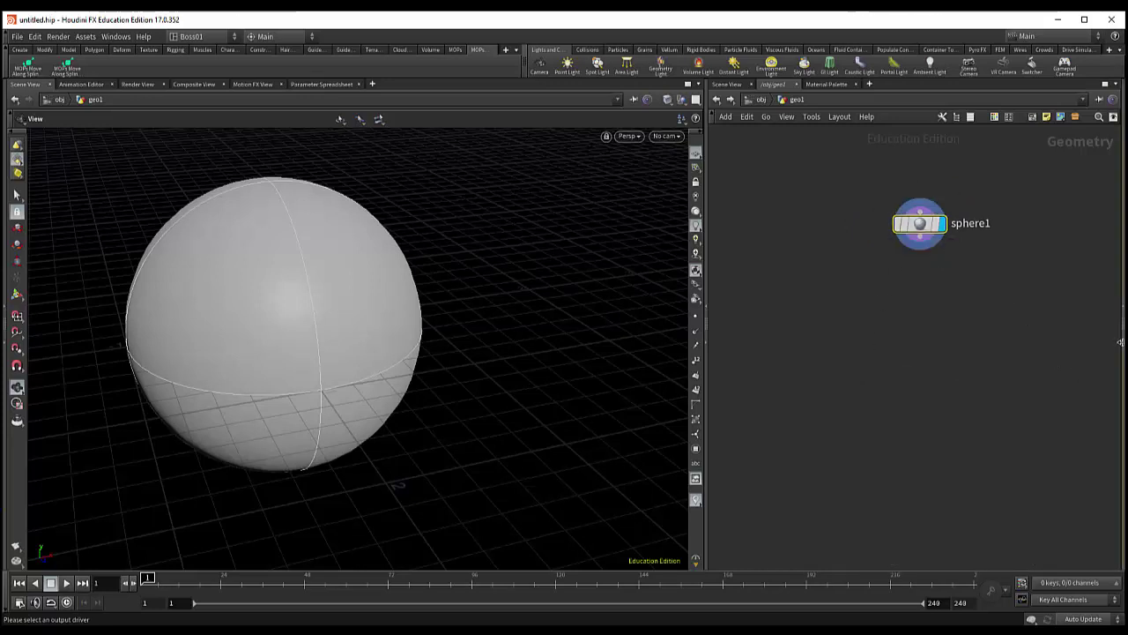
pyautogui.click(1123, 346)
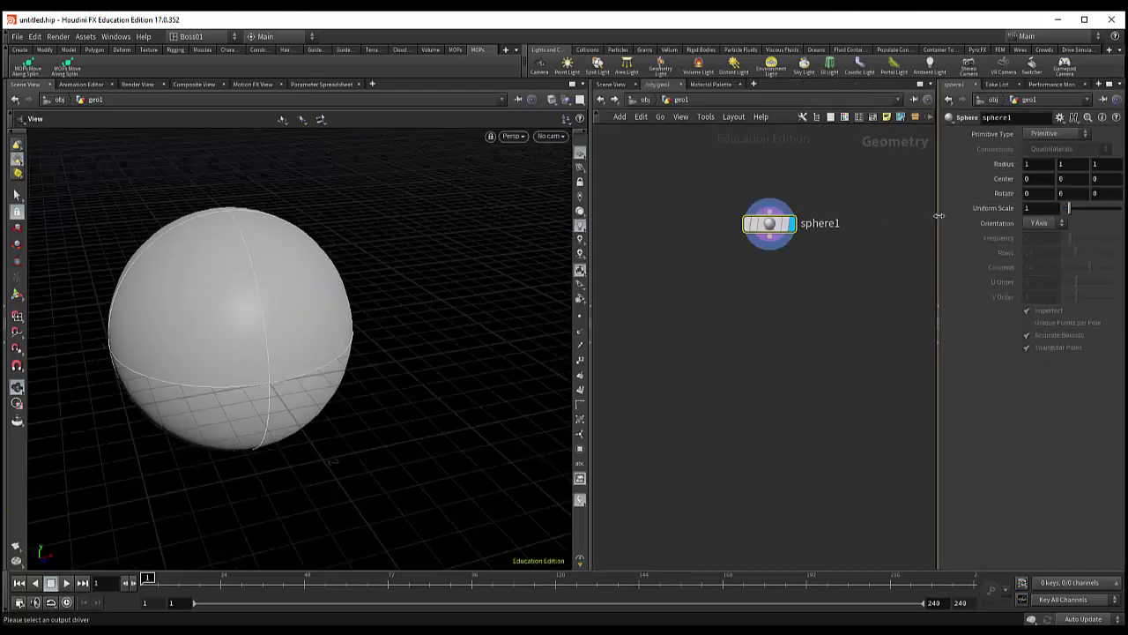
pyautogui.moveTo(940, 214); pyautogui.dragTo(844, 222)
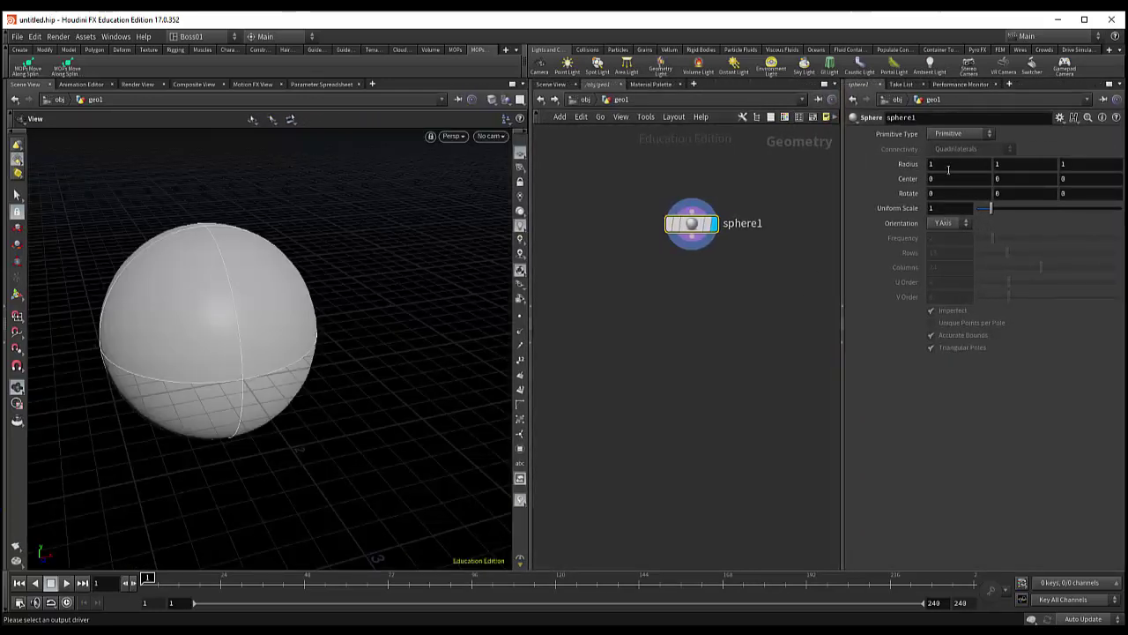
pyautogui.click(948, 134)
pyautogui.click(951, 176)
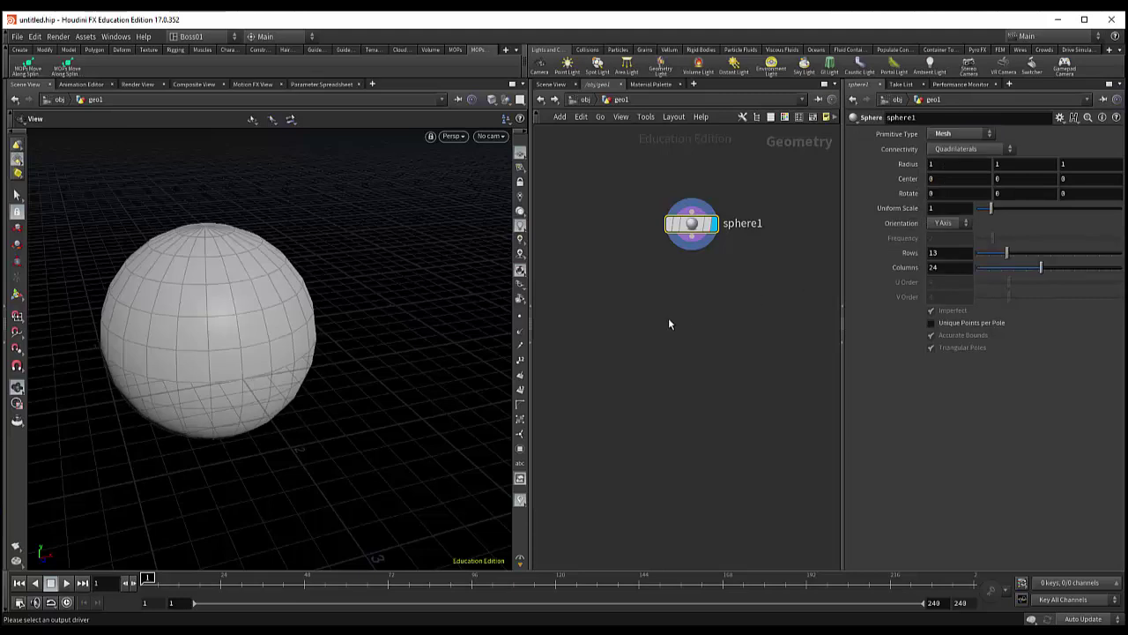
pyautogui.moveTo(692, 224); pyautogui.dragTo(618, 229)
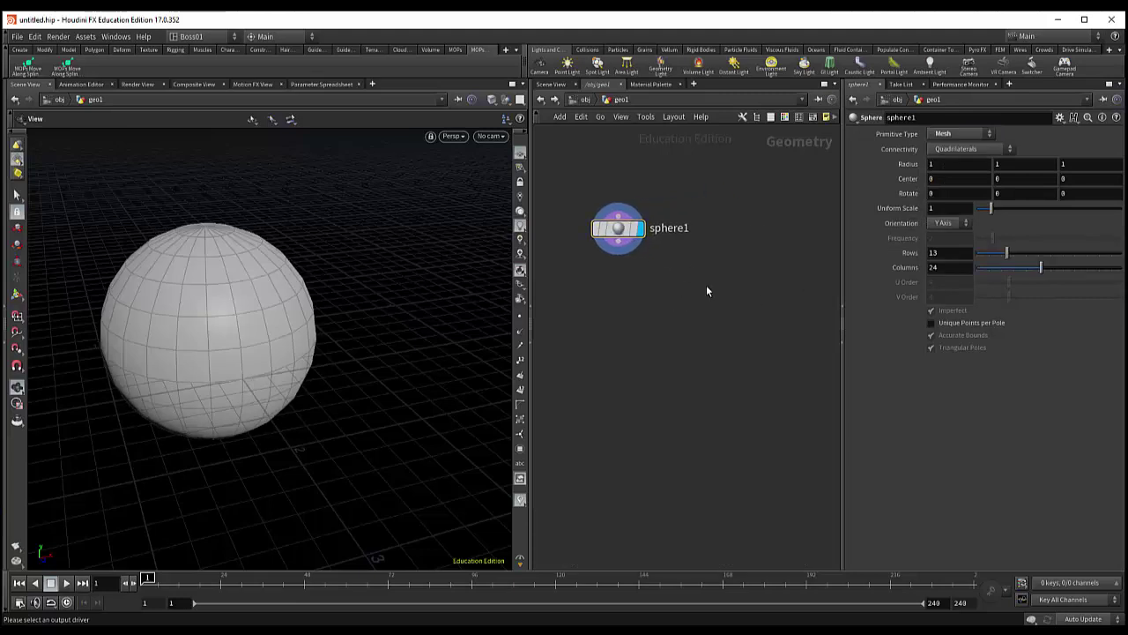
# - Bring up the node menu's MOPs > Generators list to reach MOPs Instancer
pyautogui.press('Tab')
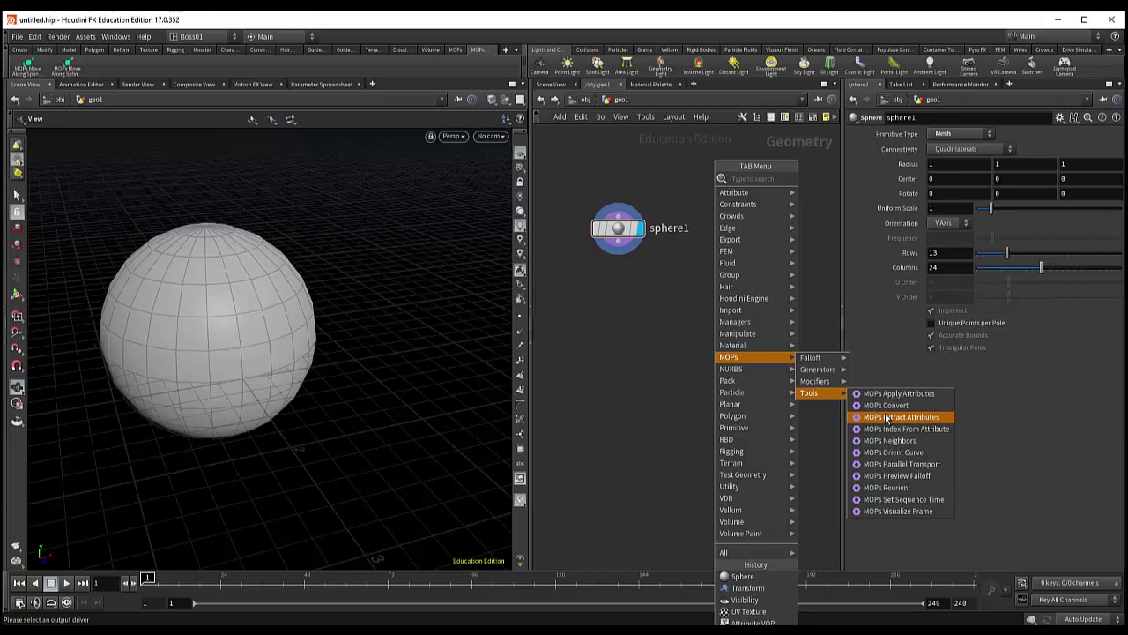
pyautogui.moveTo(817, 369)
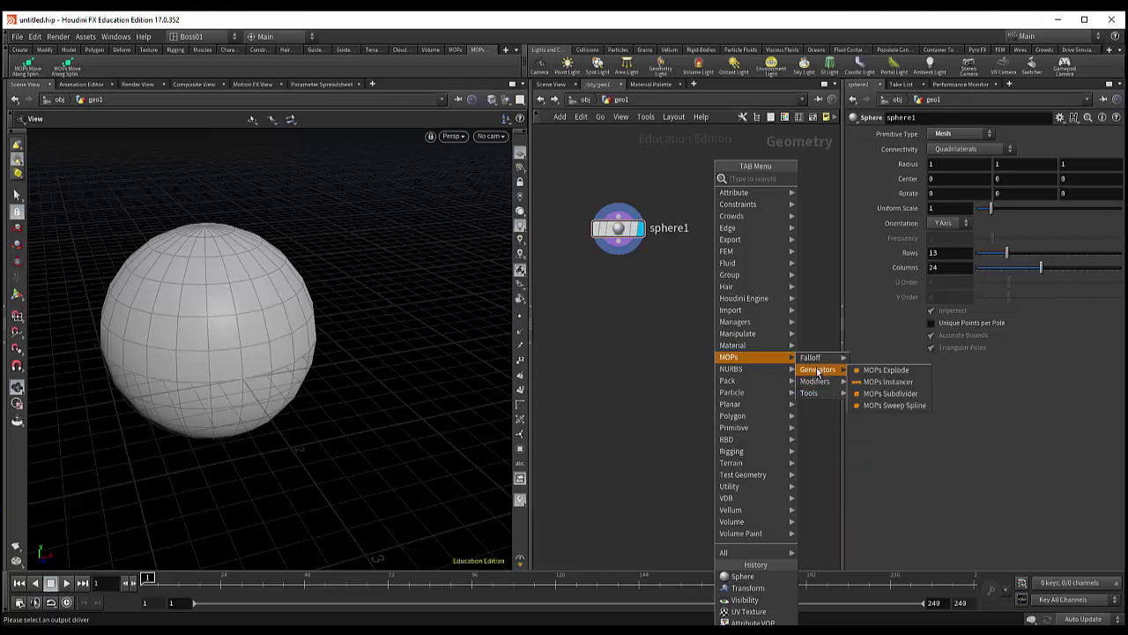
# - Add a MOPs Instancer using sphere1 as its object and display its output
pyautogui.click(889, 381)
pyautogui.click(724, 283)
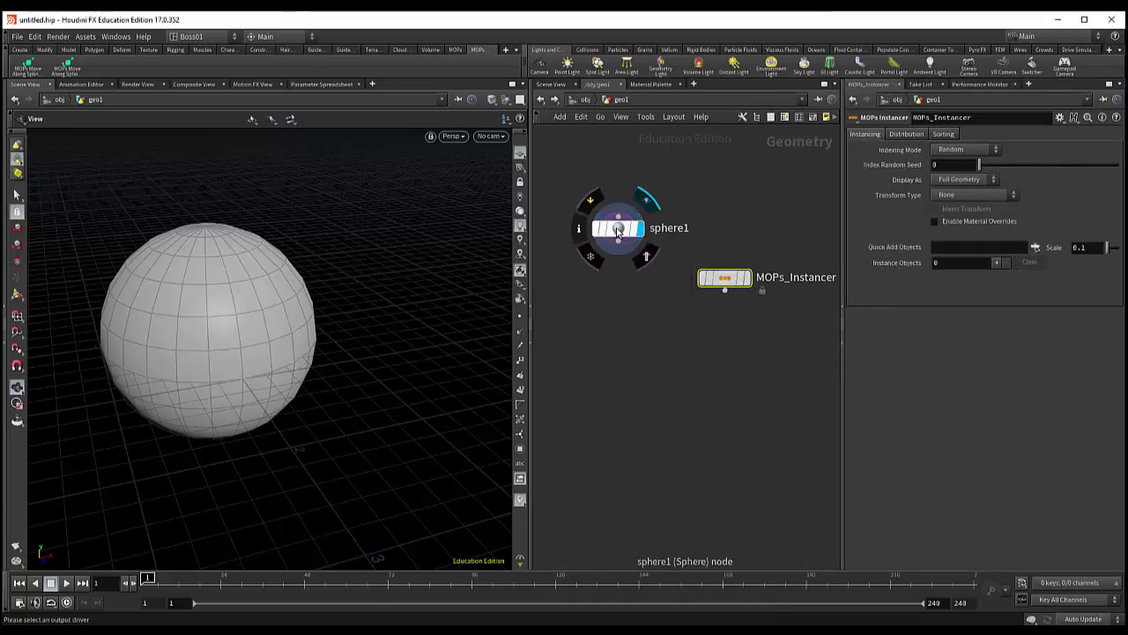
pyautogui.moveTo(615, 232); pyautogui.dragTo(946, 248)
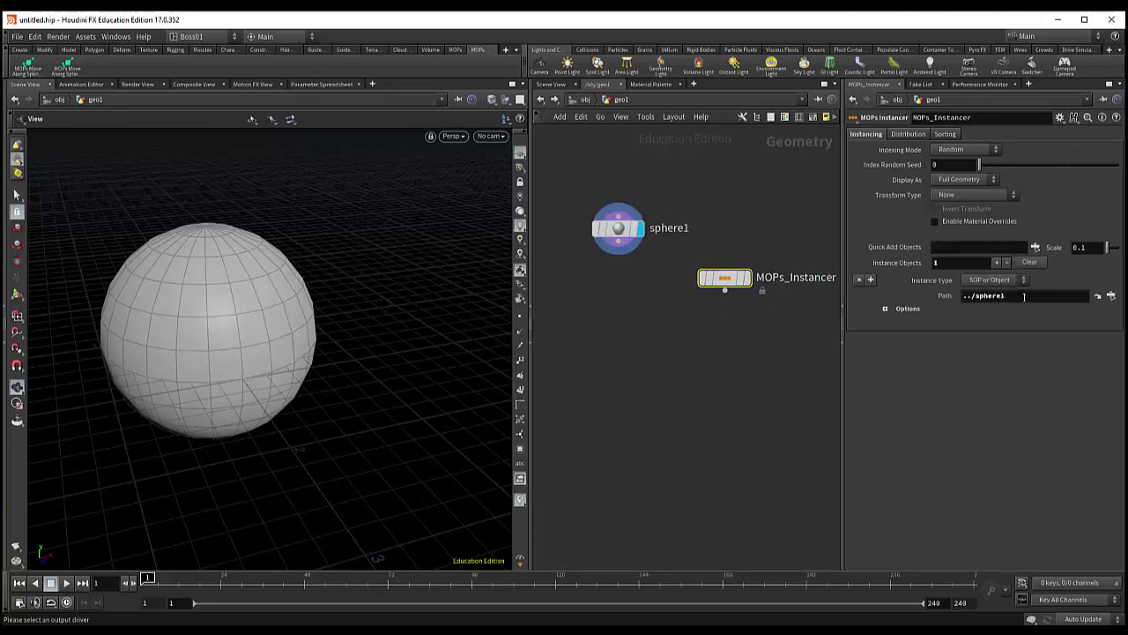
pyautogui.click(748, 280)
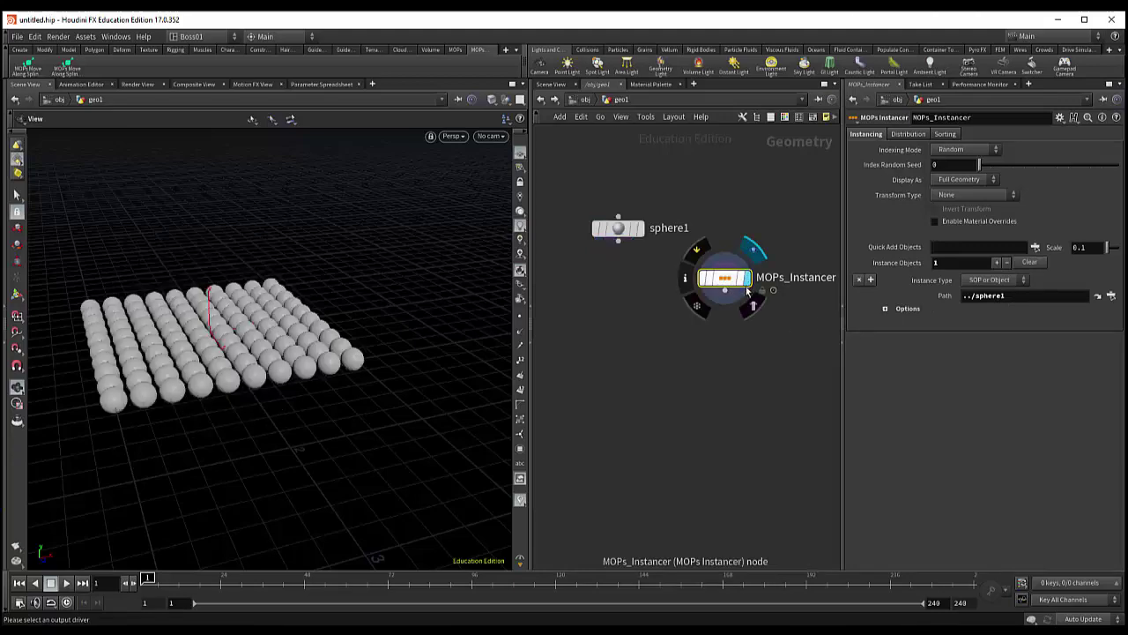
pyautogui.moveTo(269, 396)
pyautogui.mouseDown()
pyautogui.moveTo(290, 433)
pyautogui.moveTo(300, 400)
pyautogui.moveTo(471, 410)
pyautogui.mouseUp()
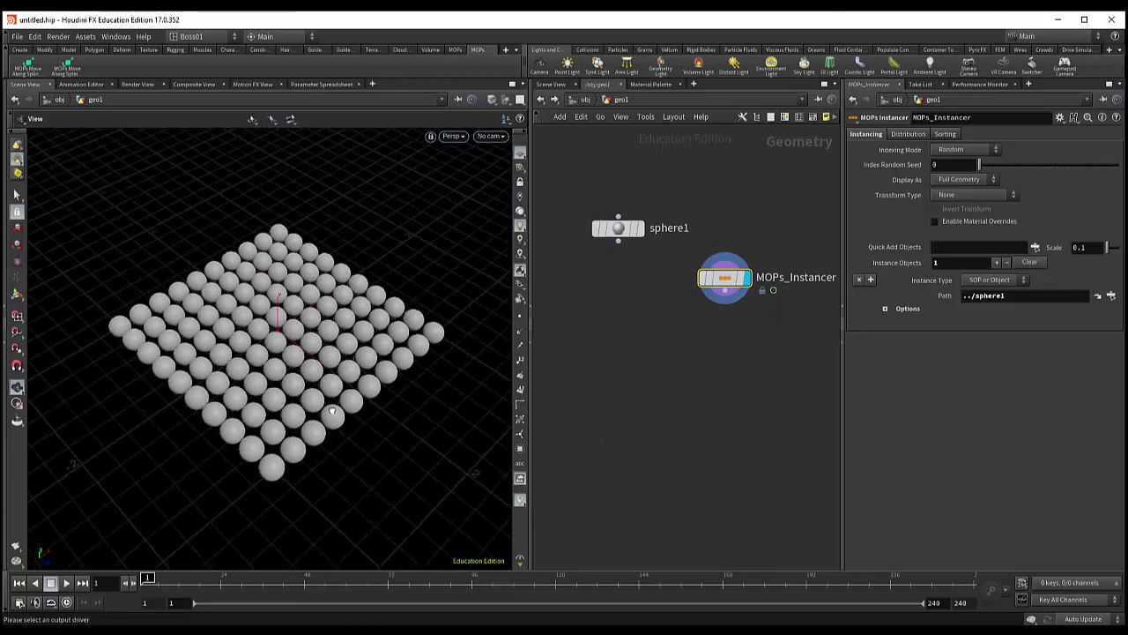
# - Try Radial then Linear distribution, ending with 10 spheres in a line
pyautogui.click(903, 134)
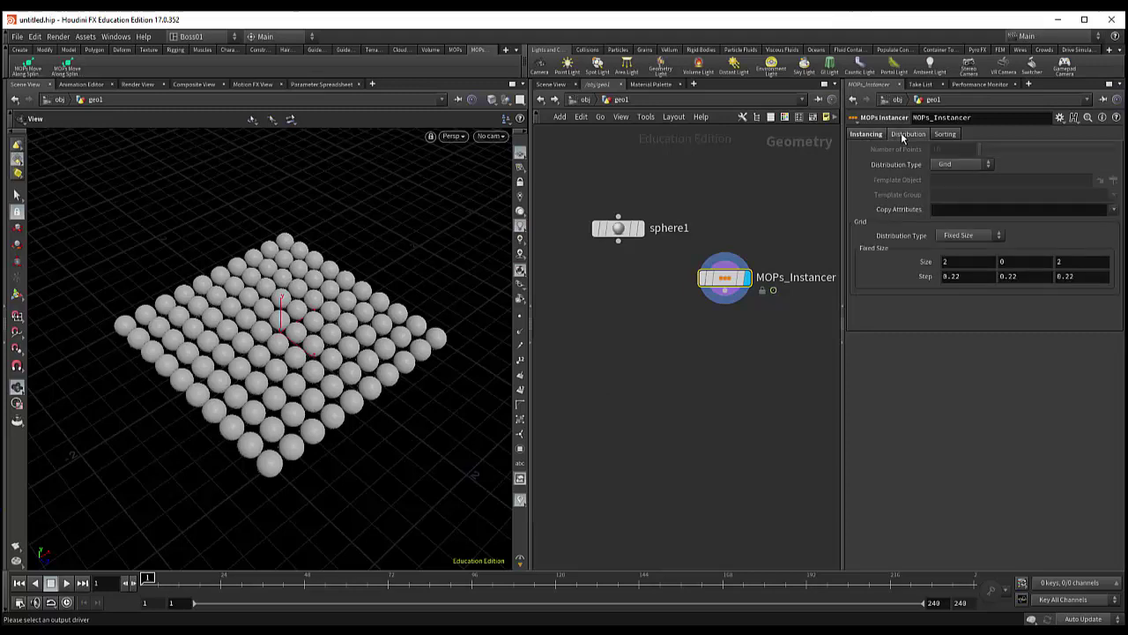
pyautogui.click(954, 166)
pyautogui.click(951, 189)
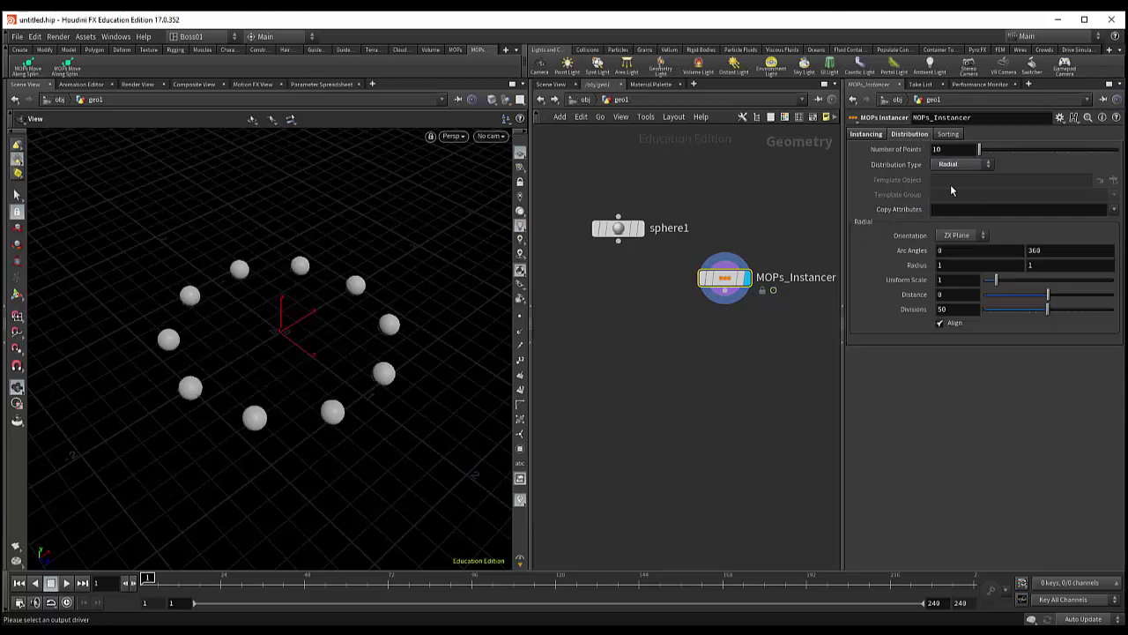
pyautogui.click(960, 168)
pyautogui.click(960, 177)
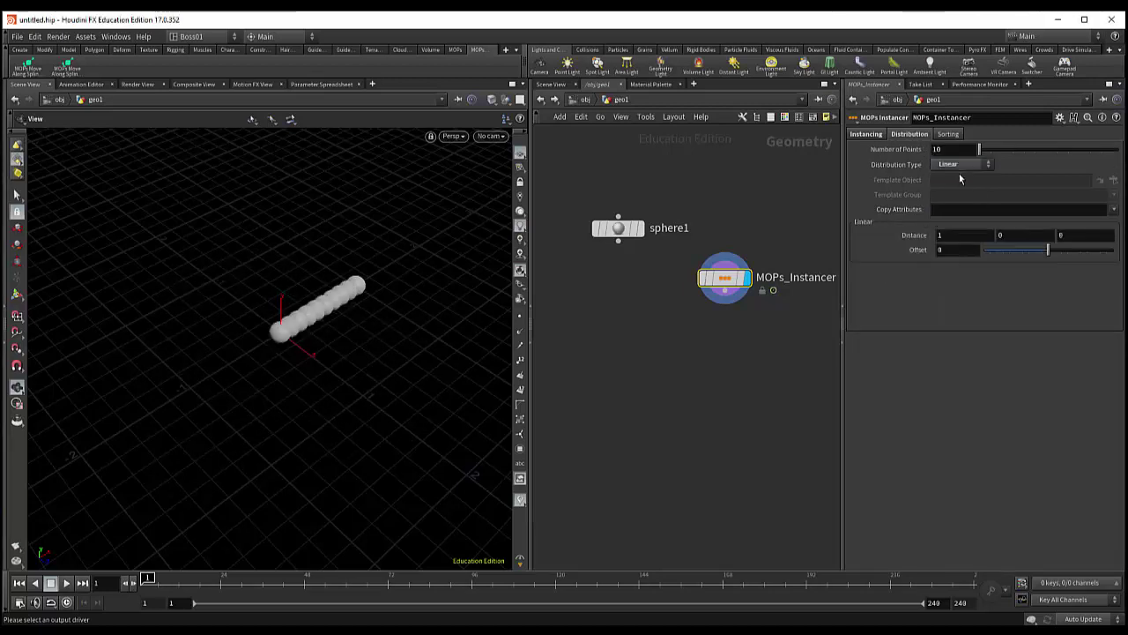
pyautogui.click(950, 166)
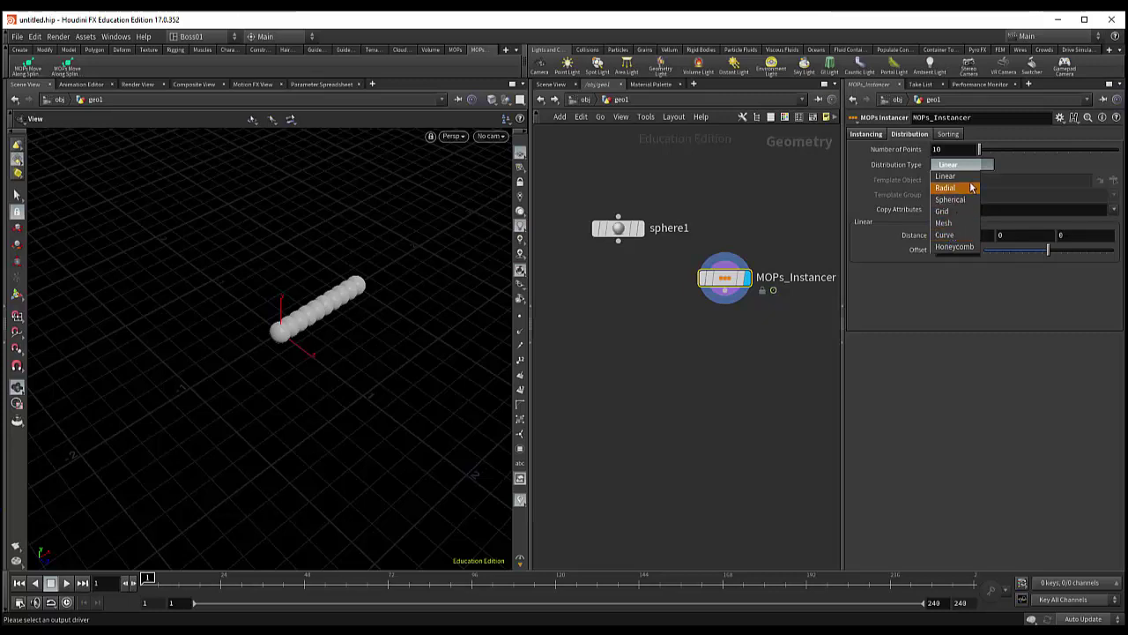
# - Use Spherical distribution with a new seed and Fill Sphere at 3053 points
pyautogui.click(962, 203)
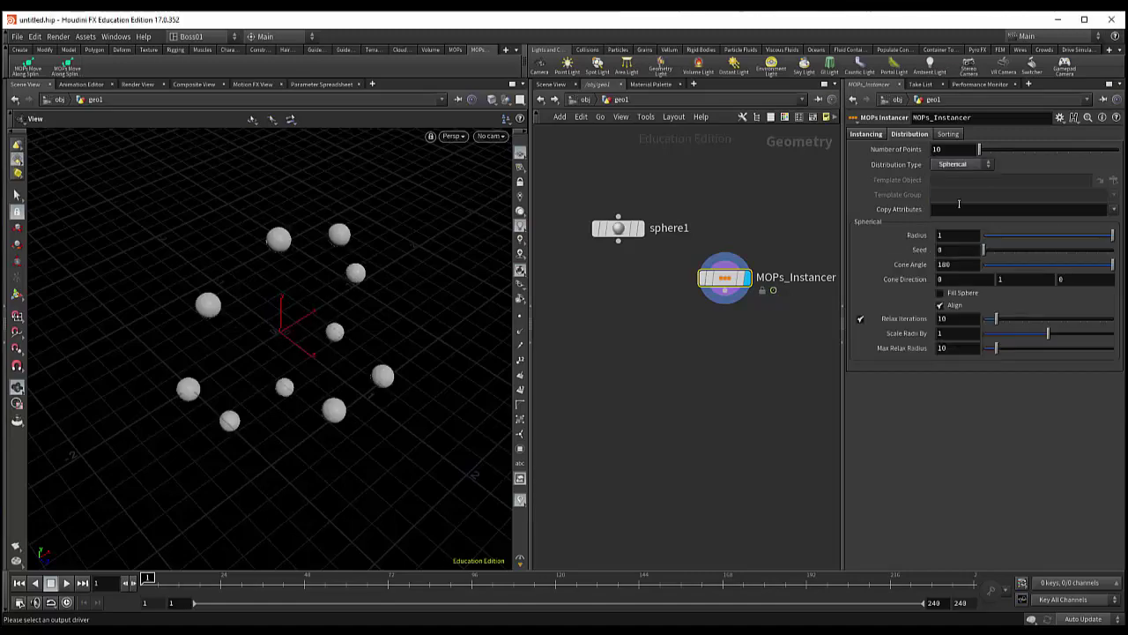
pyautogui.moveTo(387, 400)
pyautogui.mouseDown()
pyautogui.moveTo(453, 335)
pyautogui.moveTo(232, 320)
pyautogui.moveTo(335, 397)
pyautogui.moveTo(378, 364)
pyautogui.mouseUp()
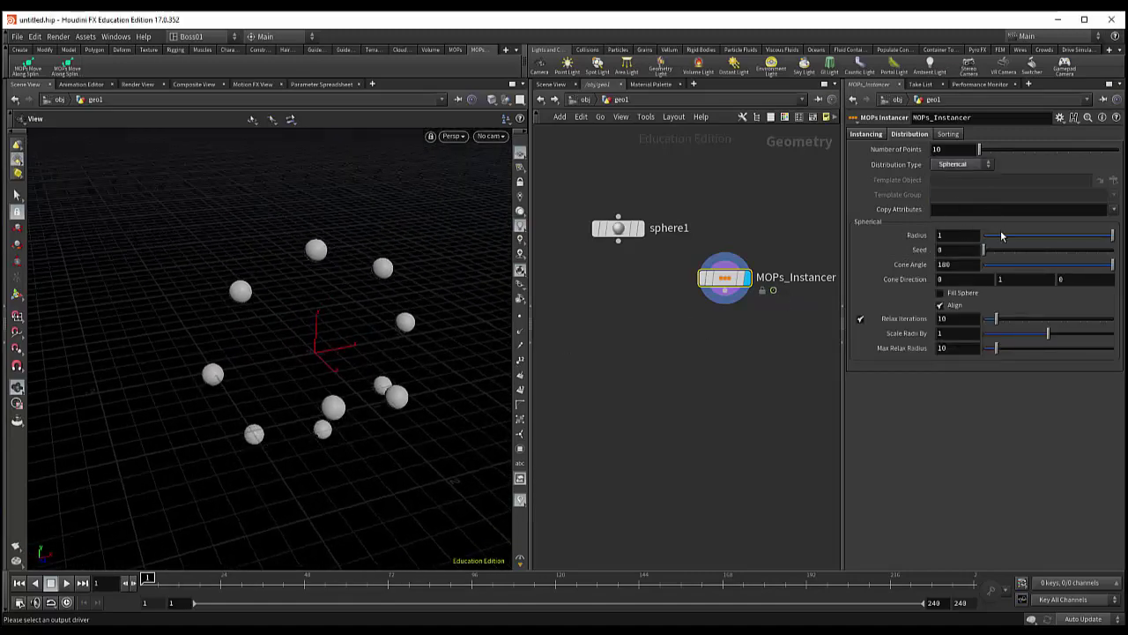
pyautogui.moveTo(997, 252)
pyautogui.mouseDown()
pyautogui.moveTo(1064, 254)
pyautogui.moveTo(1051, 255)
pyautogui.mouseUp()
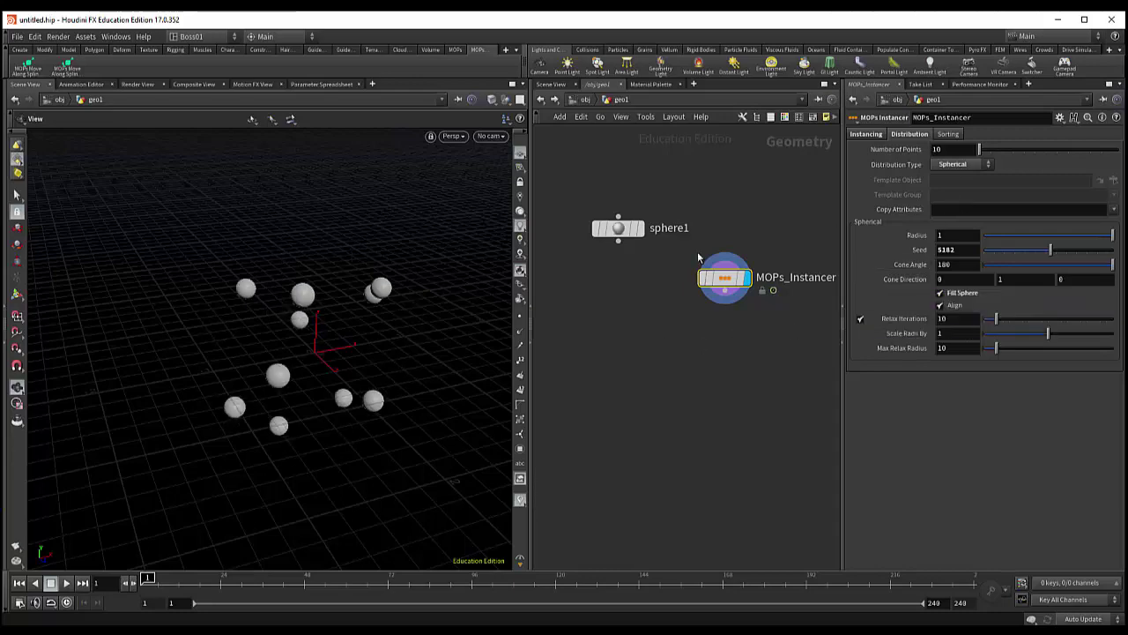
pyautogui.moveTo(312, 396)
pyautogui.mouseDown()
pyautogui.moveTo(408, 378)
pyautogui.moveTo(348, 373)
pyautogui.moveTo(318, 414)
pyautogui.mouseUp()
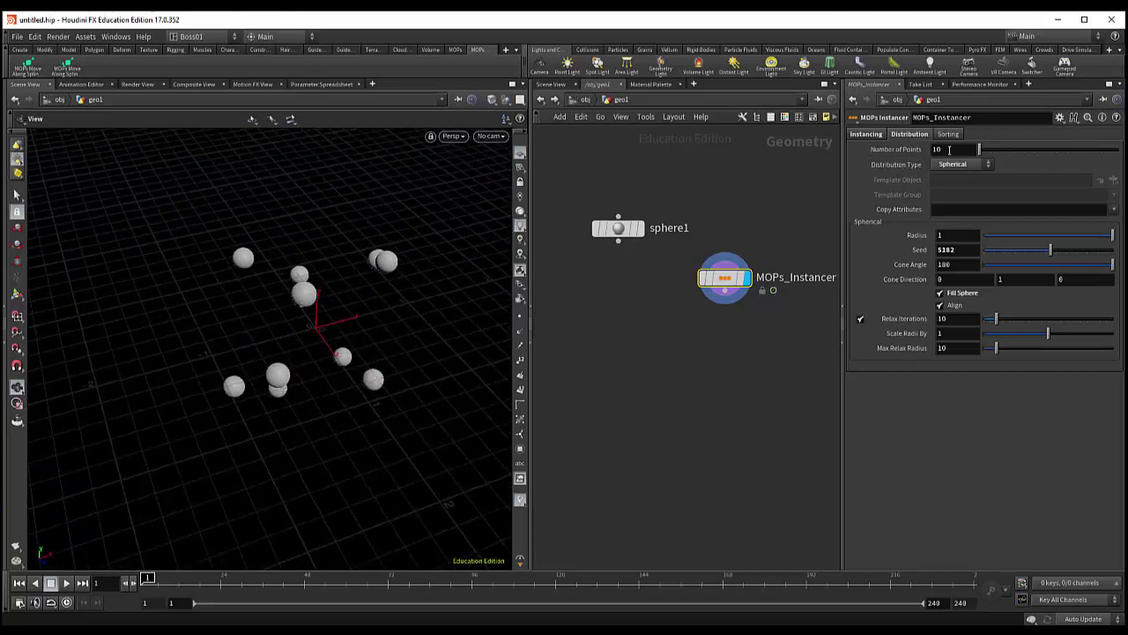
pyautogui.moveTo(981, 150); pyautogui.dragTo(1065, 148)
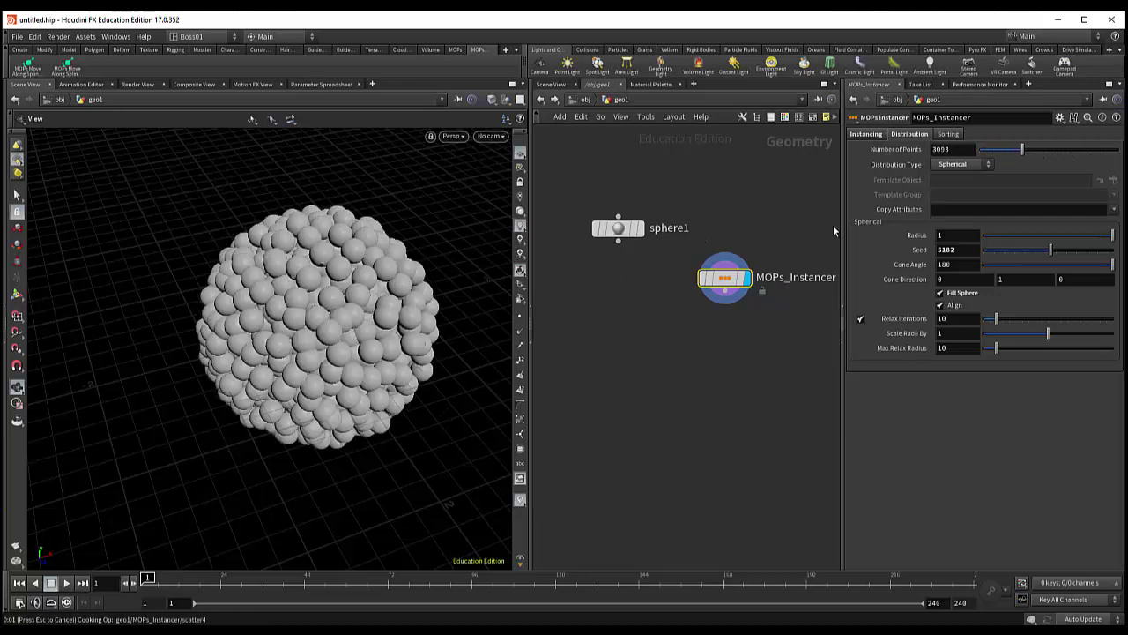
# - Set the instancer to 500 points, keep Spherical distribution, and drag a wire from its output
pyautogui.click(960, 149)
pyautogui.write('500')
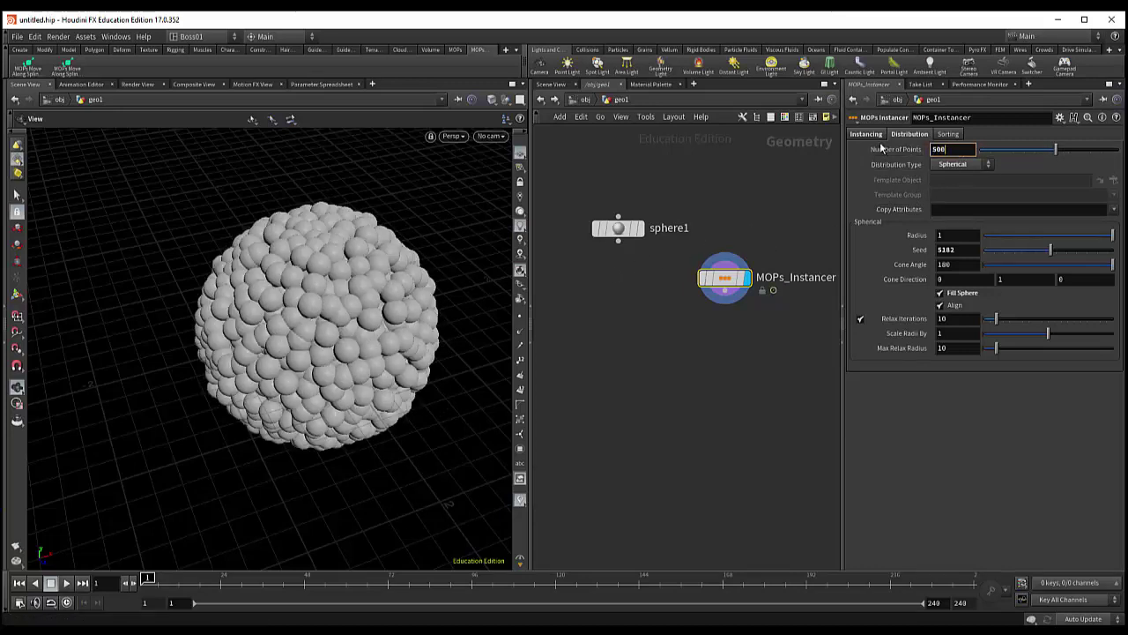
pyautogui.press('Return')
pyautogui.moveTo(349, 328)
pyautogui.mouseDown()
pyautogui.moveTo(318, 276)
pyautogui.moveTo(414, 310)
pyautogui.mouseUp()
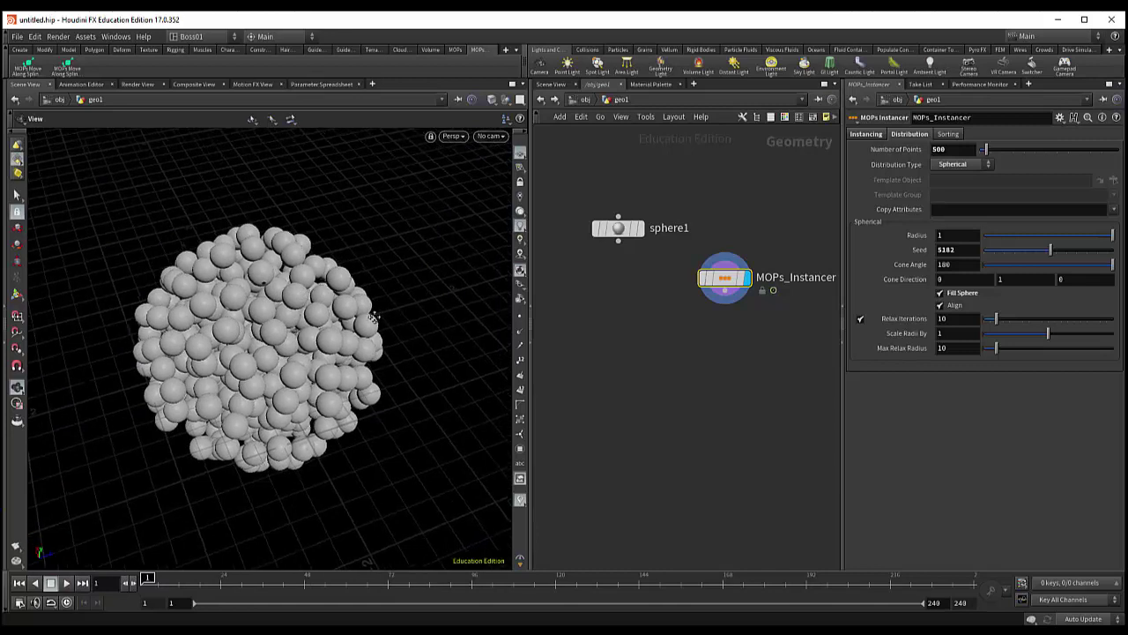
pyautogui.moveTo(724, 278); pyautogui.dragTo(729, 269)
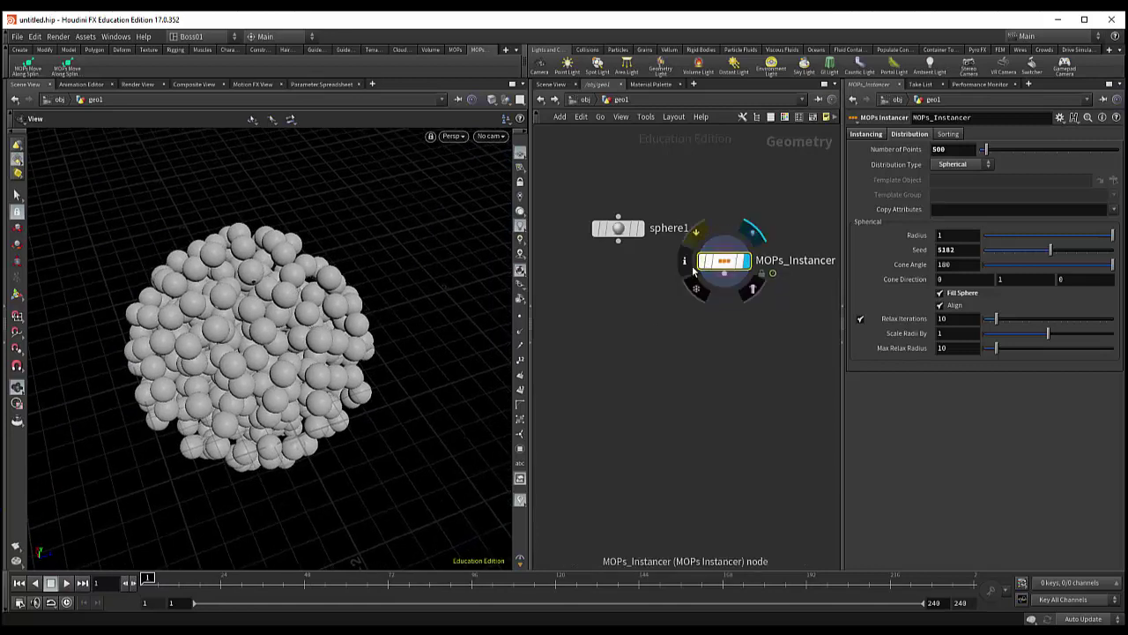
pyautogui.click(966, 165)
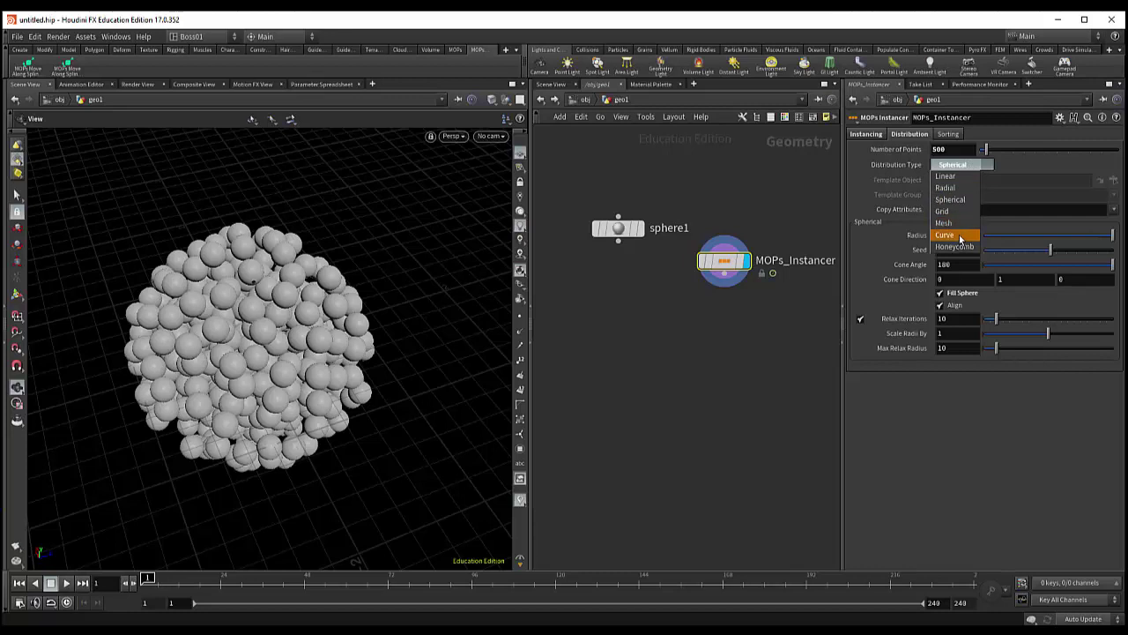
pyautogui.click(737, 303)
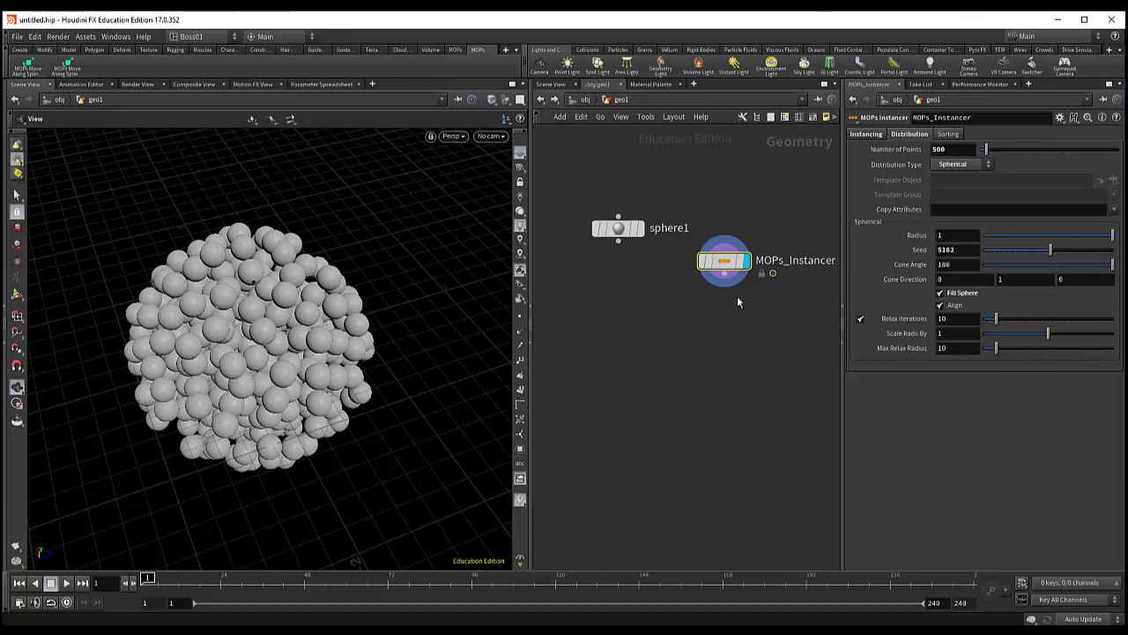
pyautogui.moveTo(728, 281); pyautogui.dragTo(732, 254)
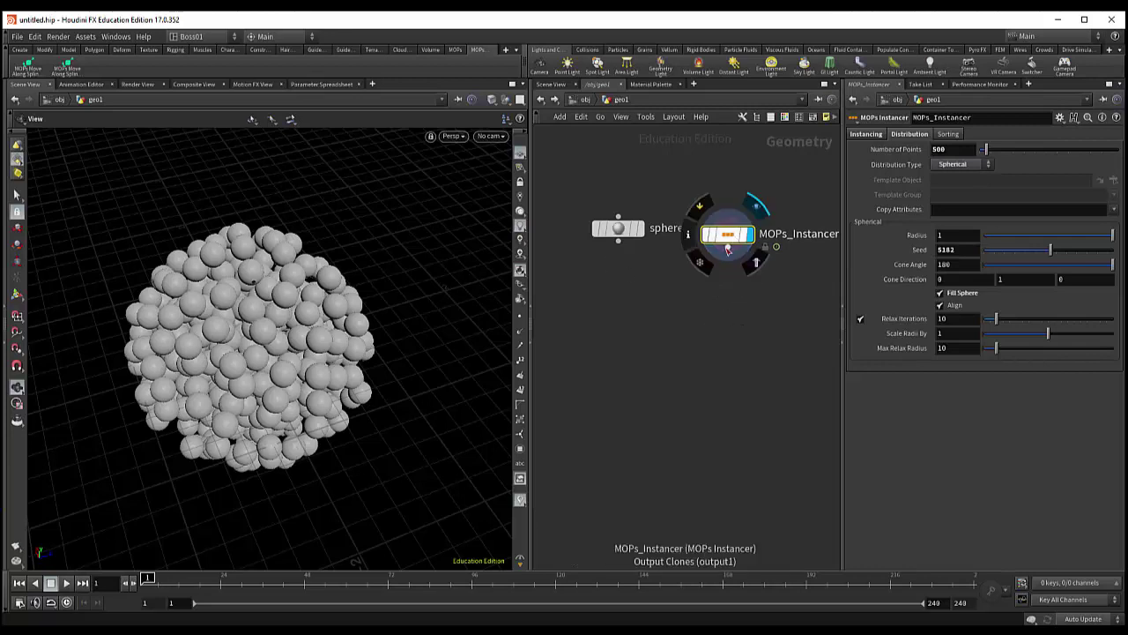
pyautogui.moveTo(727, 251); pyautogui.dragTo(721, 350)
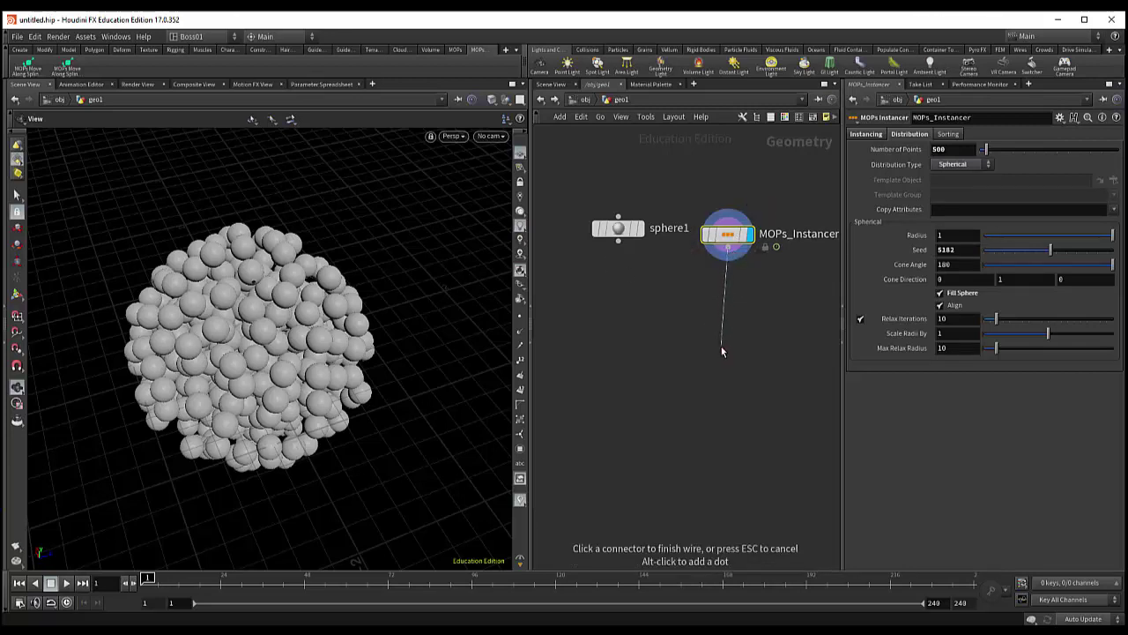
# - Add a MOPs Transform Modifier wired below the MOPs_Instancer
pyautogui.press('Tab')
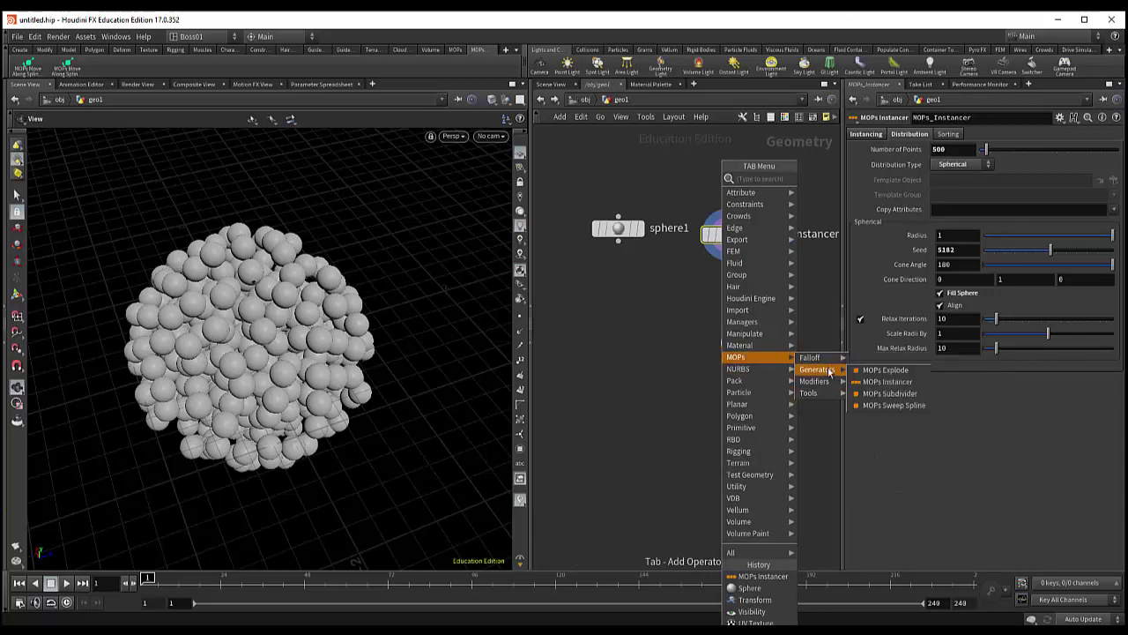
pyautogui.moveTo(815, 381)
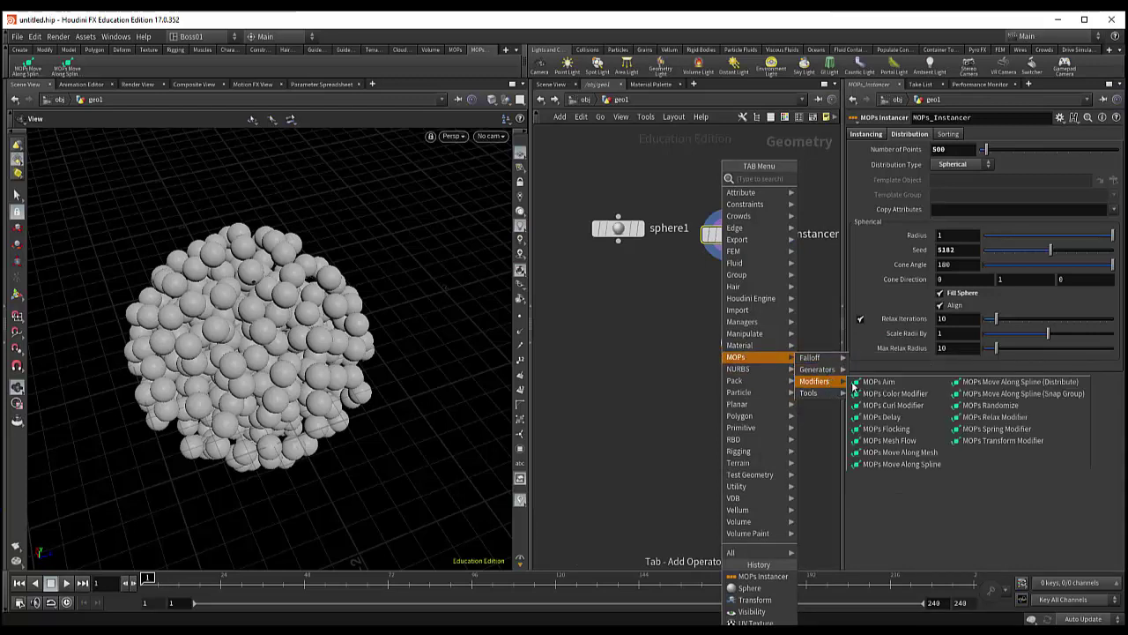
pyautogui.click(994, 441)
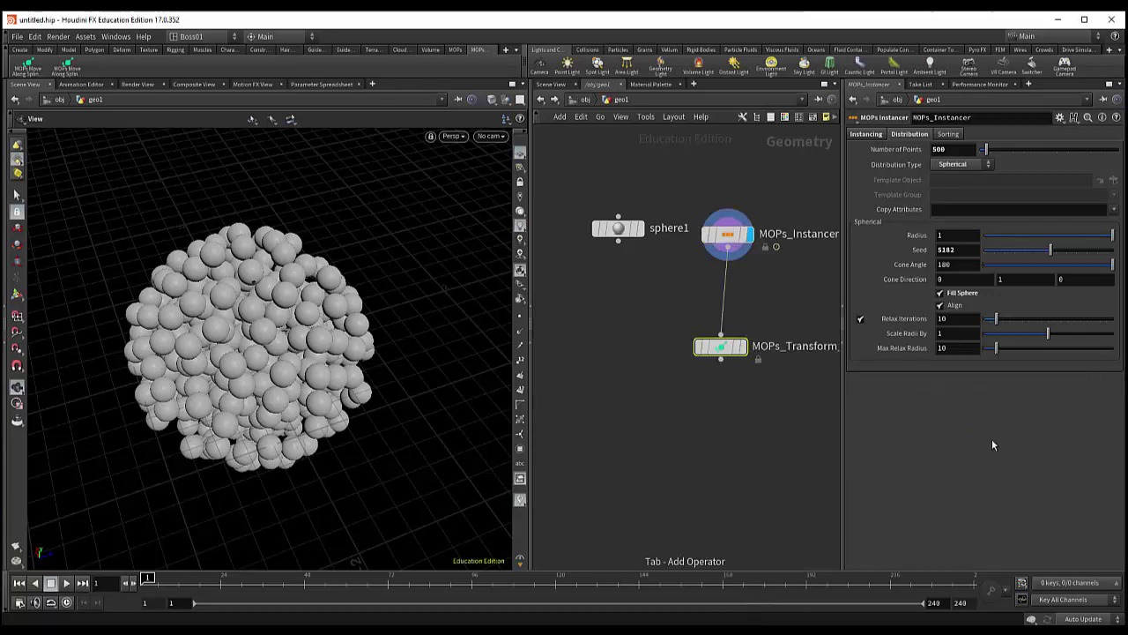
pyautogui.moveTo(722, 346); pyautogui.dragTo(729, 347)
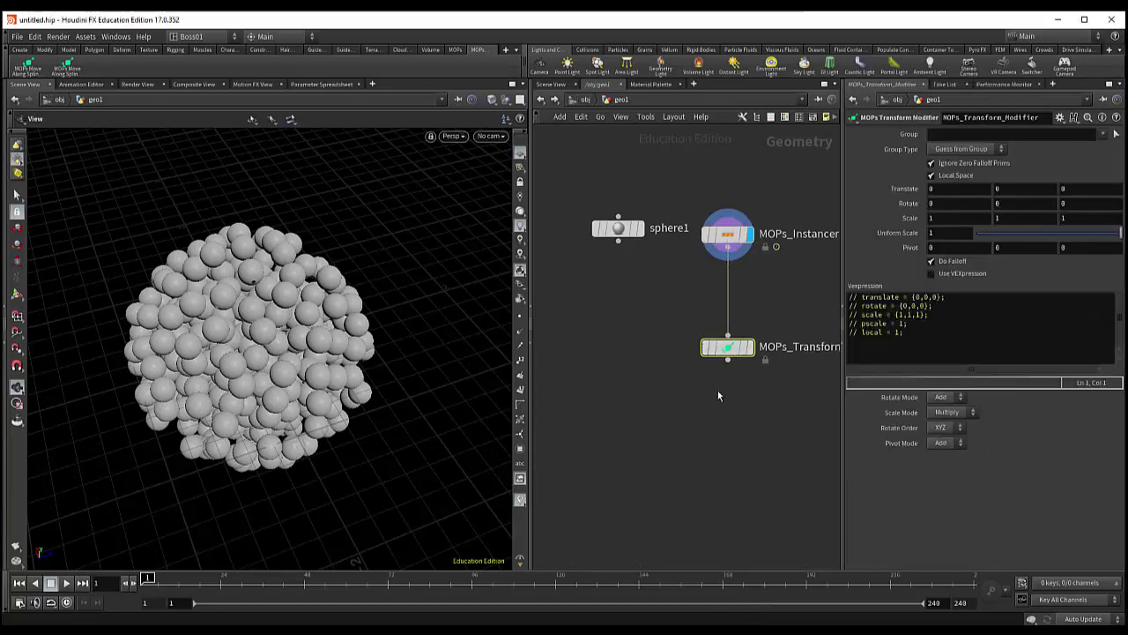
pyautogui.moveTo(718, 396); pyautogui.dragTo(675, 411, button='middle')
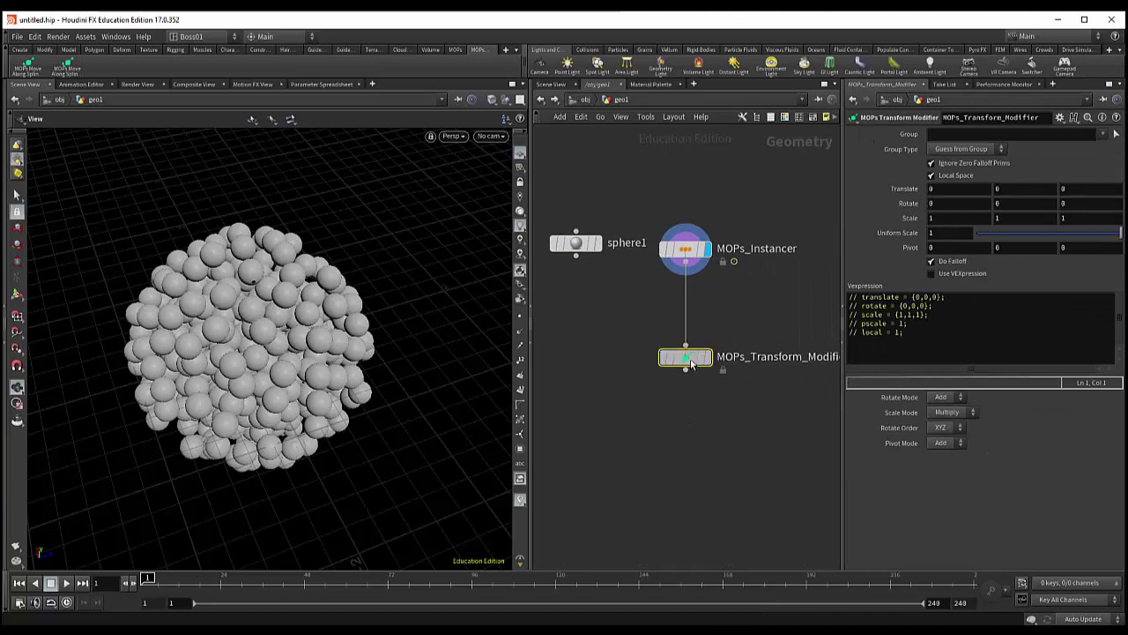
pyautogui.moveTo(692, 364); pyautogui.dragTo(692, 357)
# - Set the Transform Modifier's Translate Z to 10
pyautogui.click(1022, 188)
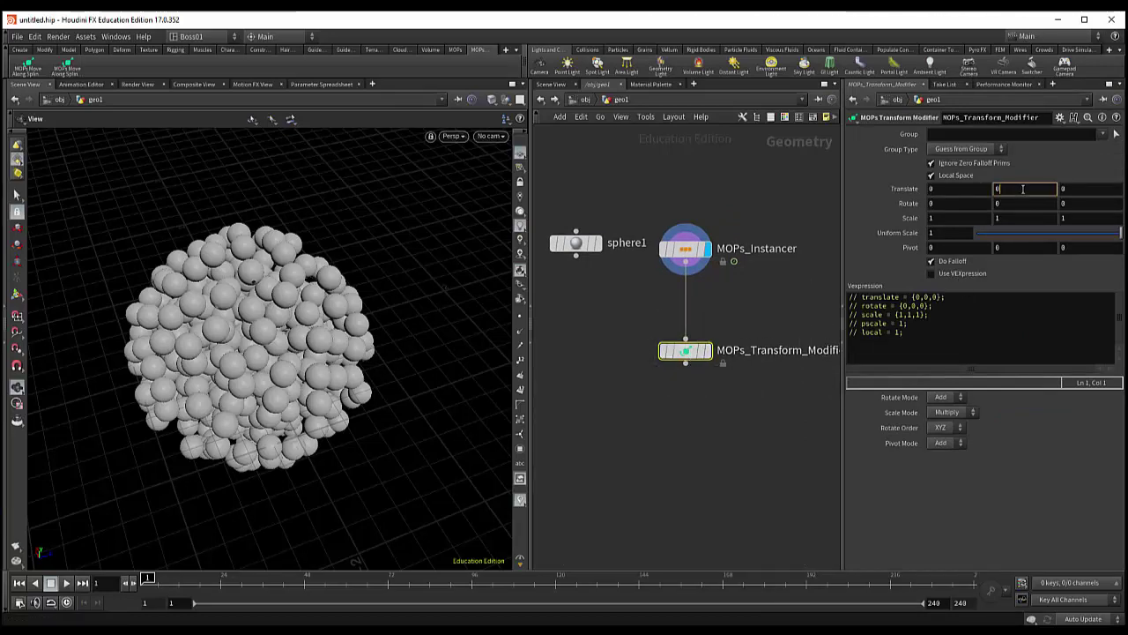
pyautogui.moveTo(324, 340); pyautogui.dragTo(244, 313)
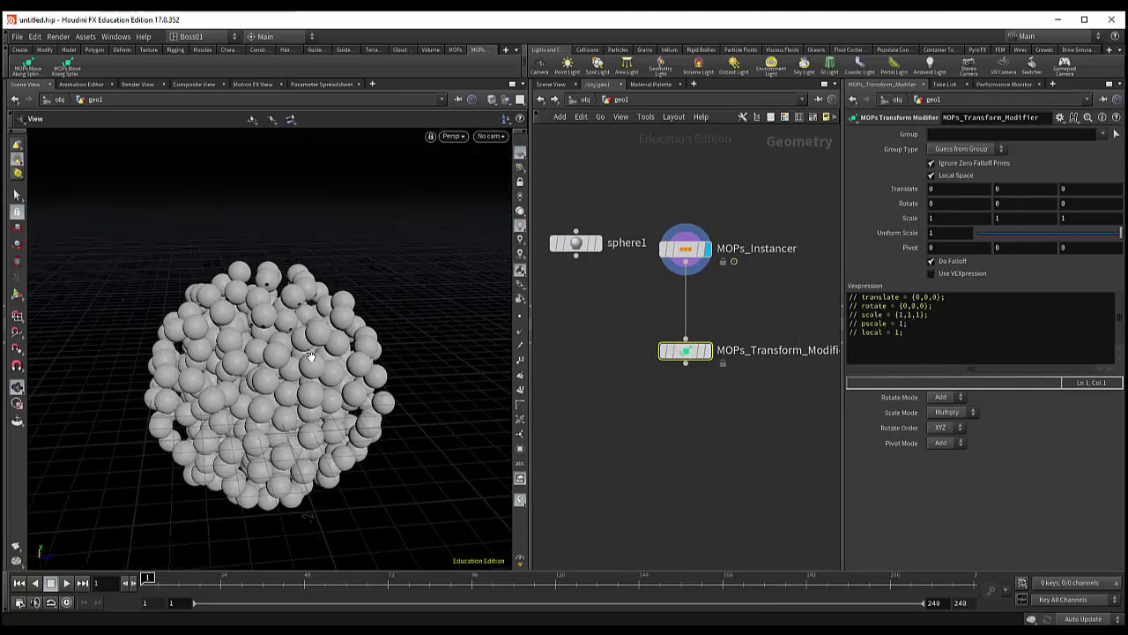
pyautogui.moveTo(243, 313); pyautogui.dragTo(178, 389, button='right')
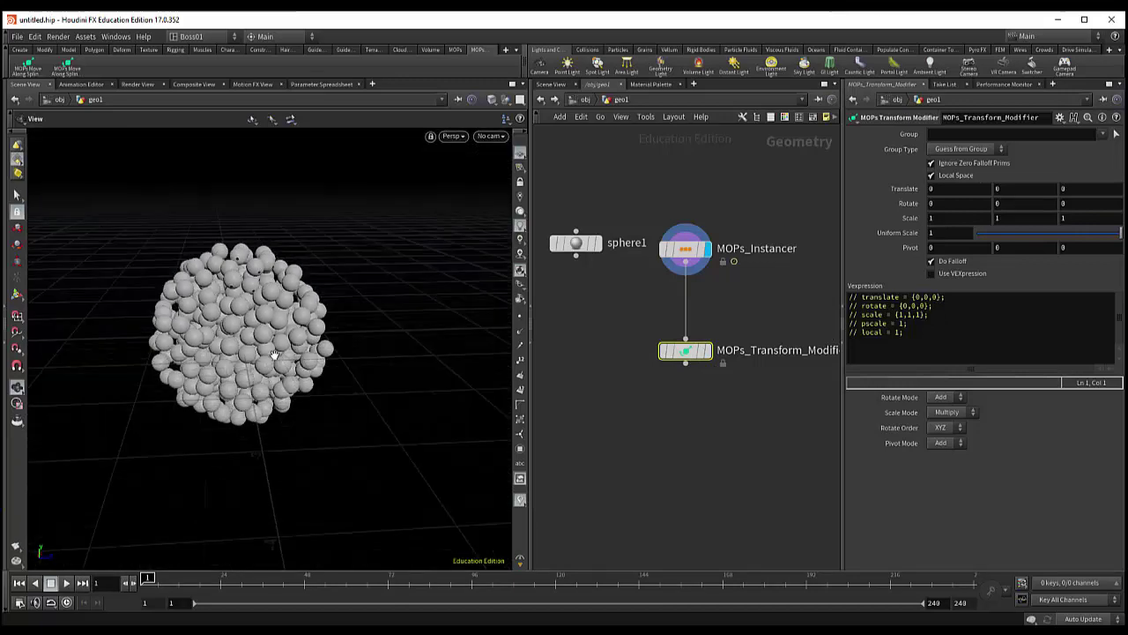
pyautogui.moveTo(178, 389); pyautogui.dragTo(323, 357)
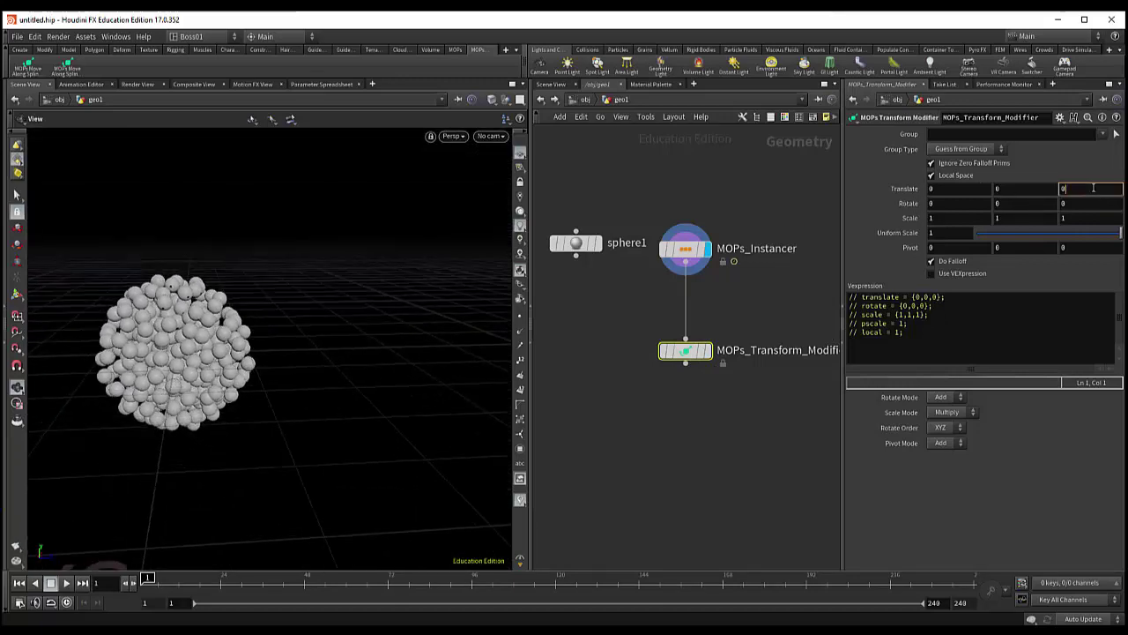
pyautogui.moveTo(1094, 188)
pyautogui.mouseDown(button='middle')
pyautogui.moveTo(1093, 145)
pyautogui.moveTo(1090, 159)
pyautogui.mouseUp(button='middle')
pyautogui.write('10')
# - Display the Transform Modifier and change its Translate Z to 1
pyautogui.click(711, 353)
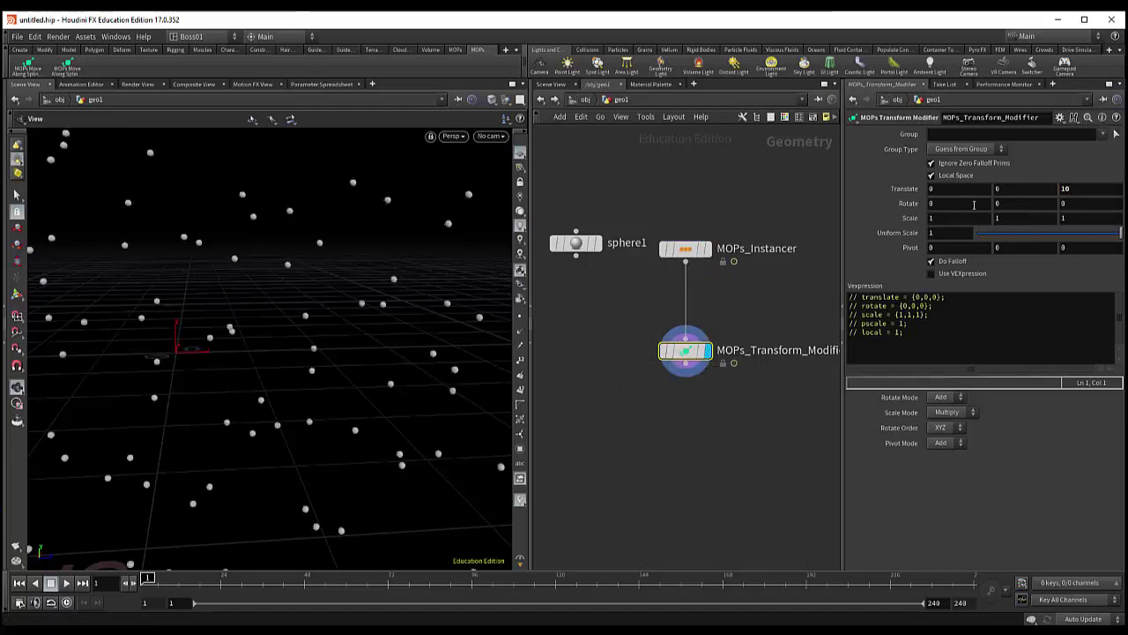
pyautogui.scroll(-5, 270, 361)
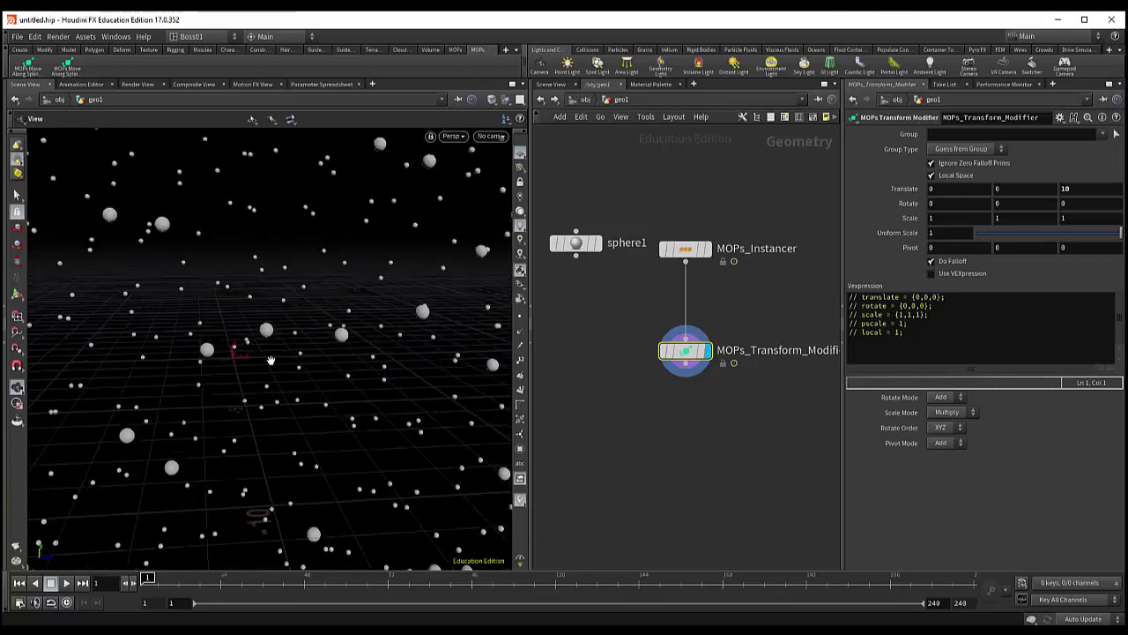
pyautogui.scroll(-3, 271, 360)
pyautogui.scroll(5, 271, 360)
pyautogui.scroll(4, 271, 361)
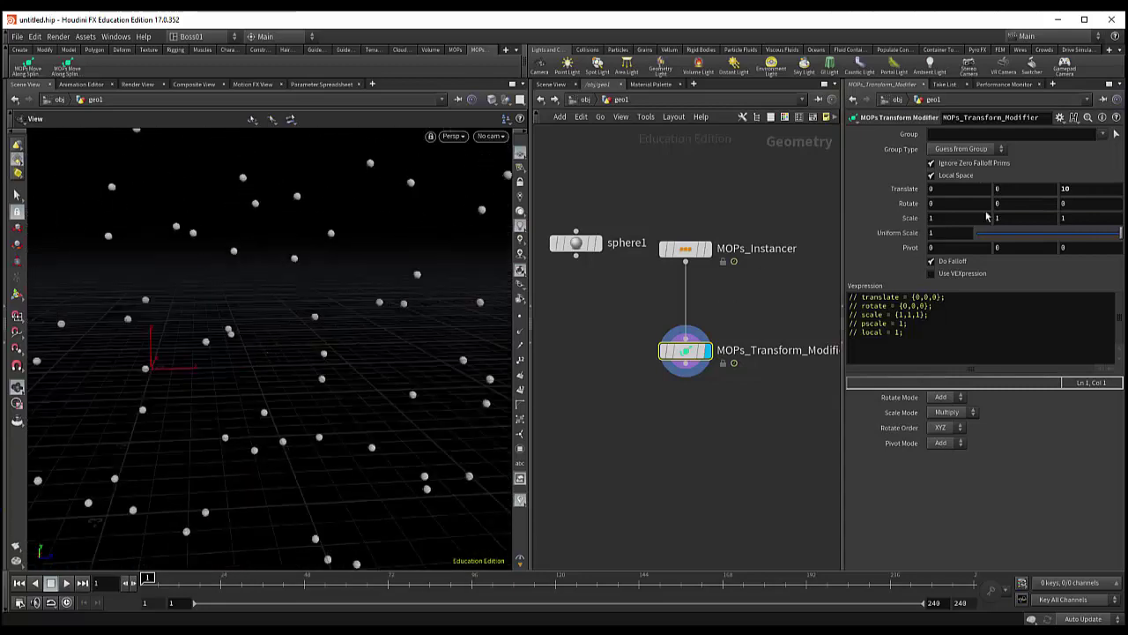
pyautogui.click(1068, 189)
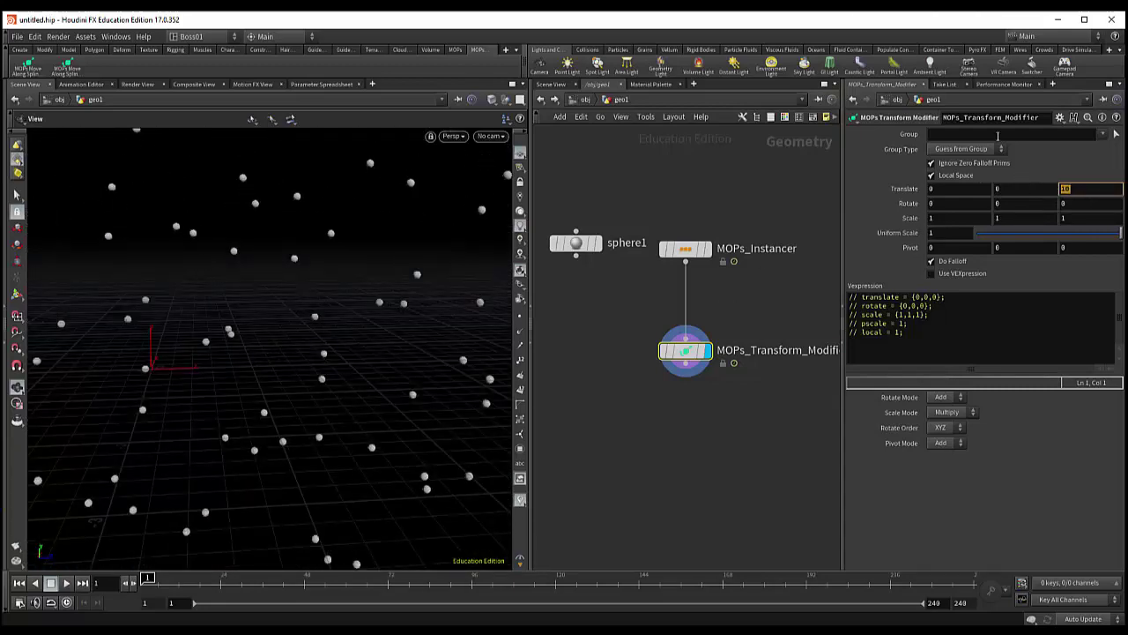
pyautogui.write('1')
pyautogui.press('Return')
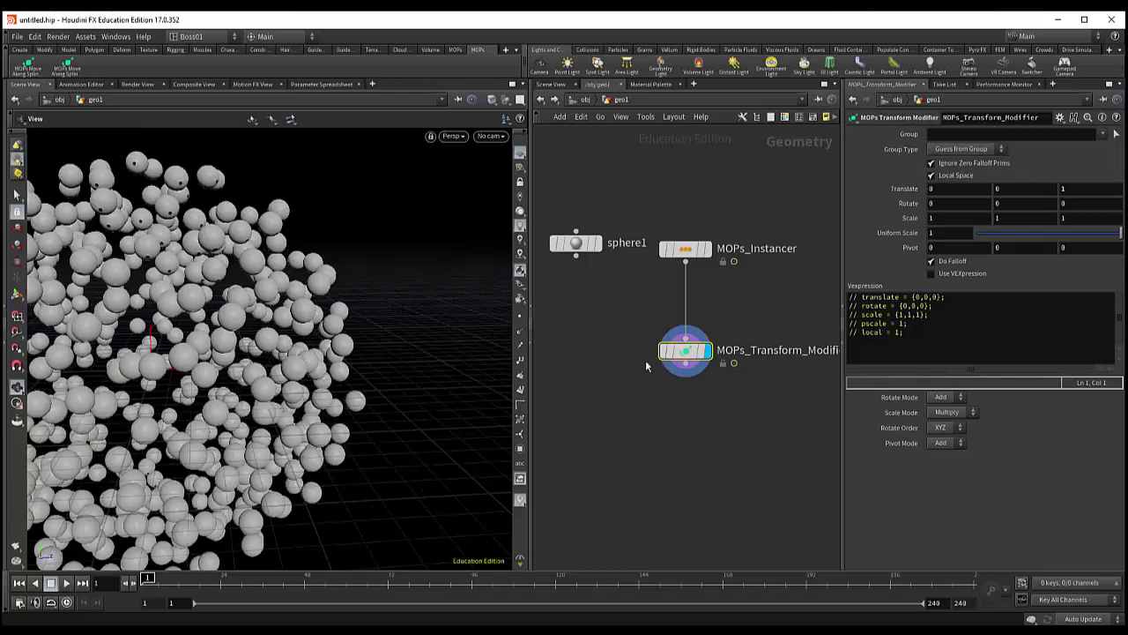
# - Compare instancer and transformed outputs, then bring up the MOPs Falloff node choices
pyautogui.scroll(-5, 361, 369)
pyautogui.moveTo(476, 325)
pyautogui.mouseDown()
pyautogui.moveTo(299, 366)
pyautogui.moveTo(459, 351)
pyautogui.mouseUp()
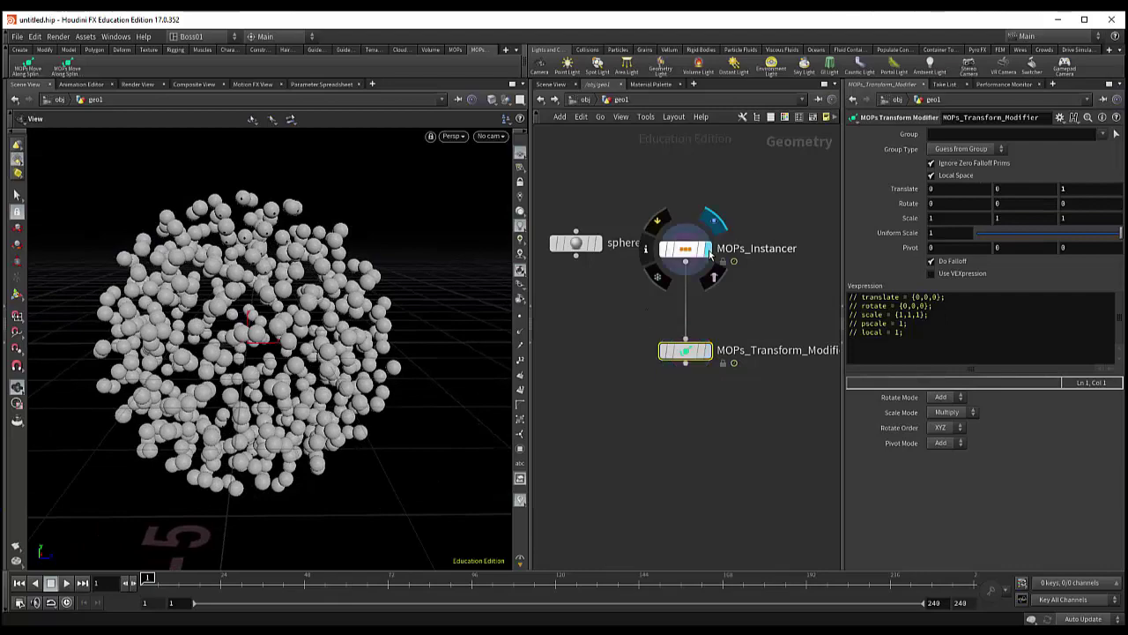
pyautogui.click(705, 249)
pyautogui.click(706, 351)
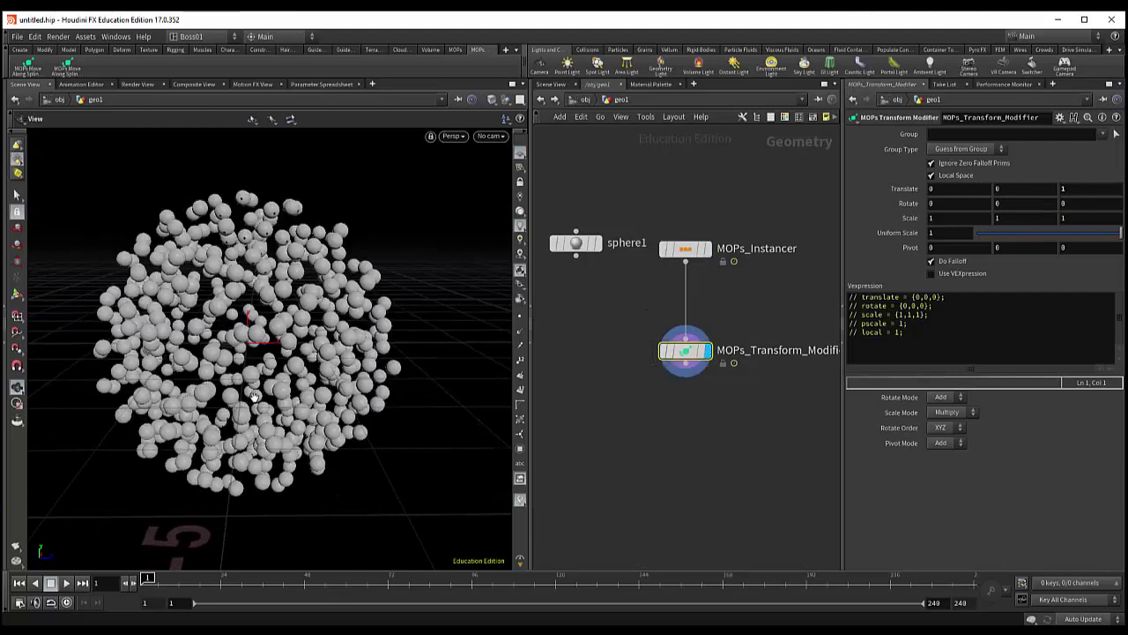
pyautogui.moveTo(254, 396); pyautogui.dragTo(239, 415)
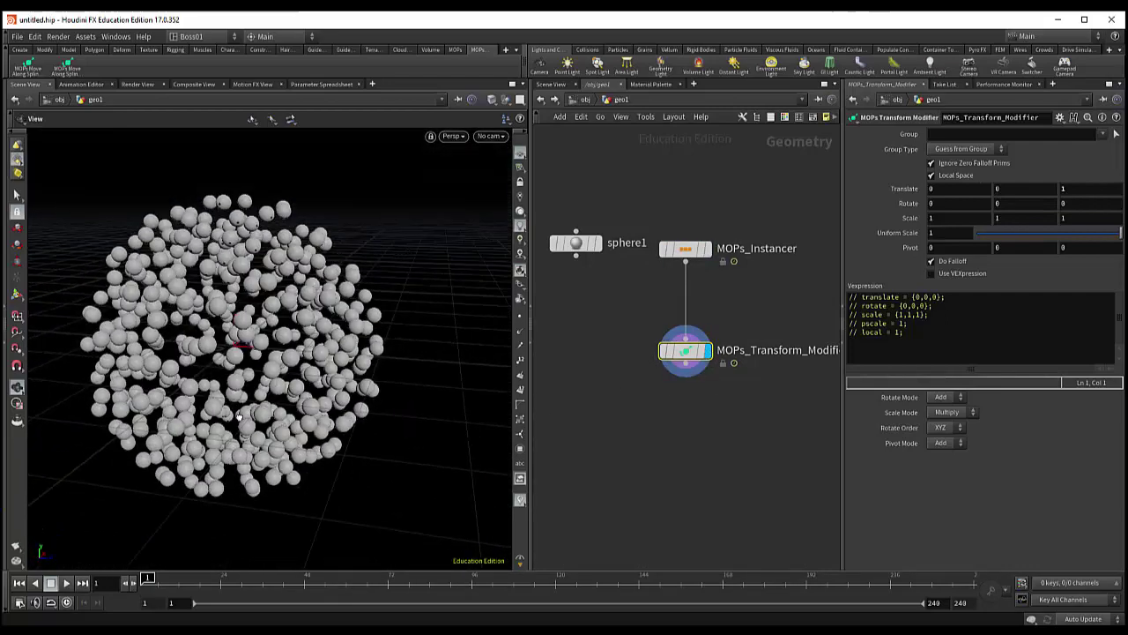
pyautogui.moveTo(425, 418); pyautogui.dragTo(335, 434)
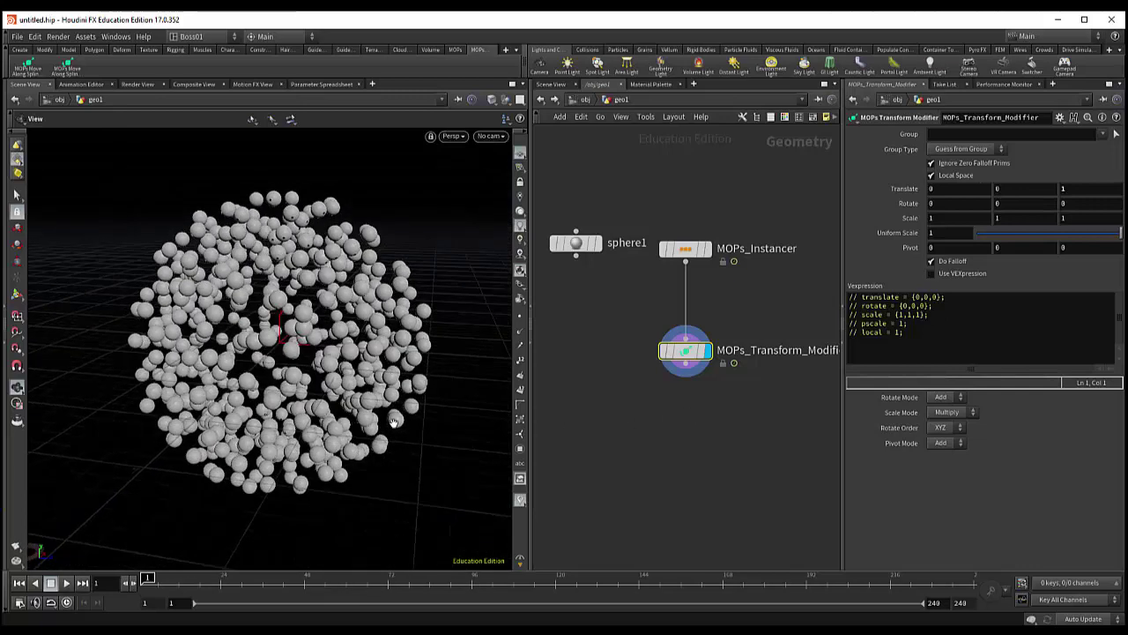
pyautogui.moveTo(696, 250); pyautogui.dragTo(697, 234)
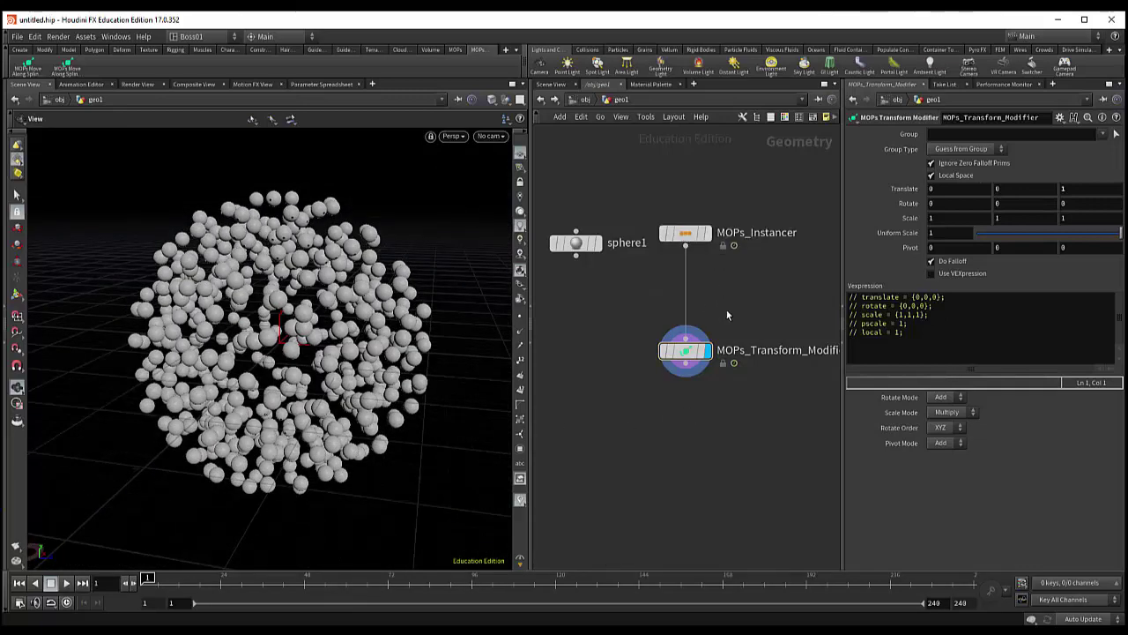
pyautogui.press('Tab')
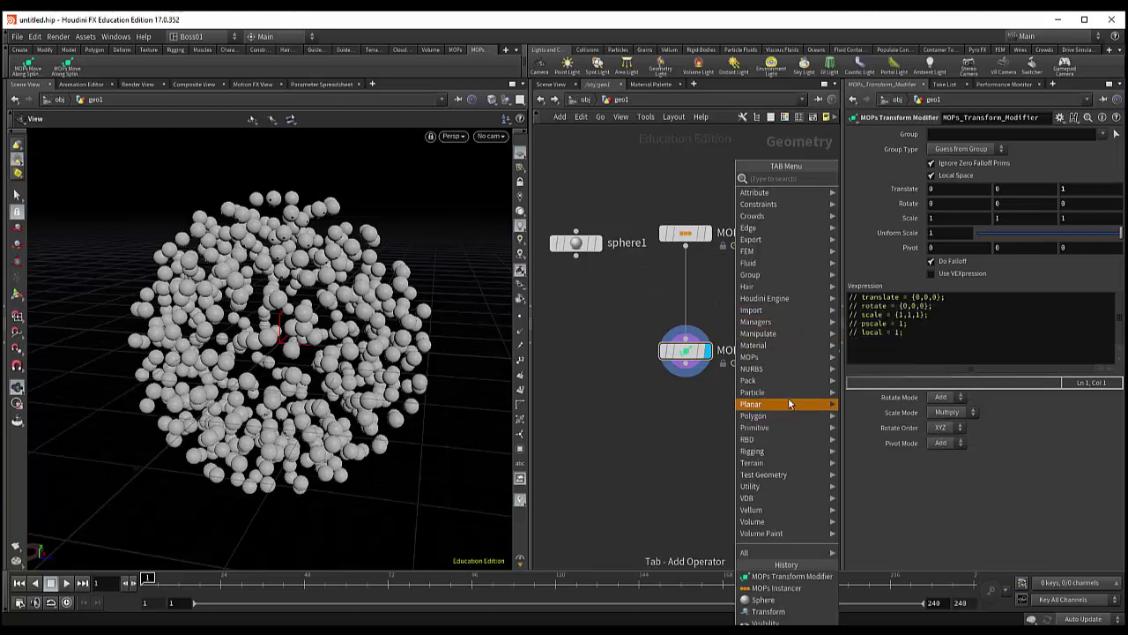
pyautogui.moveTo(851, 357)
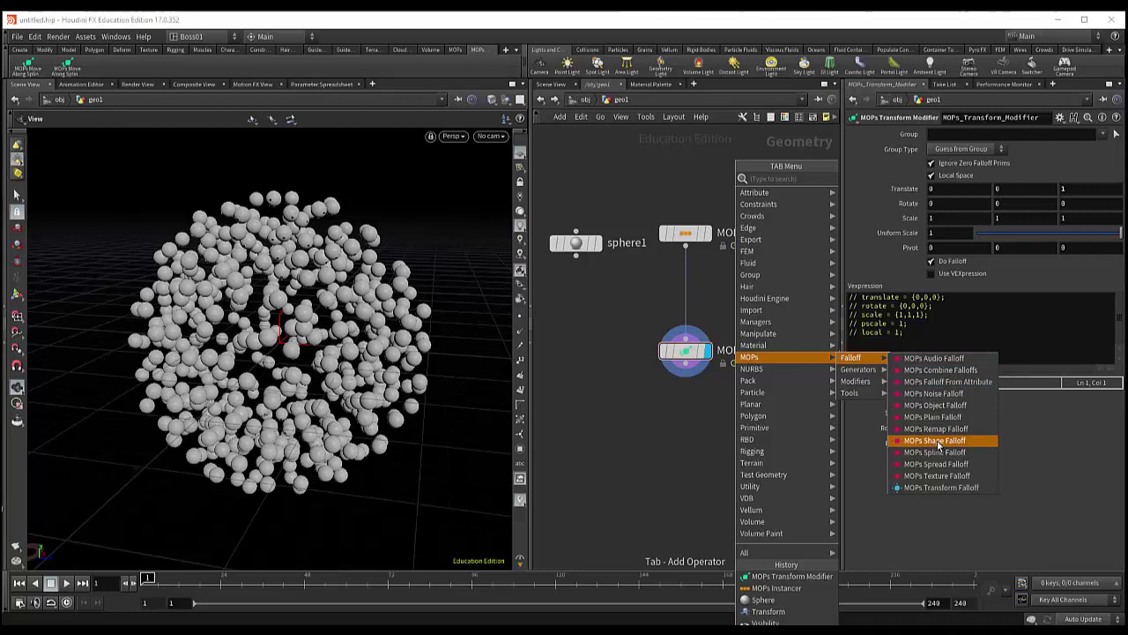
# - Insert a MOPs_Shape_Falloff node between MOPs_Instancer and MOPs_Transform_Modifier and tidy the layout
pyautogui.click(937, 441)
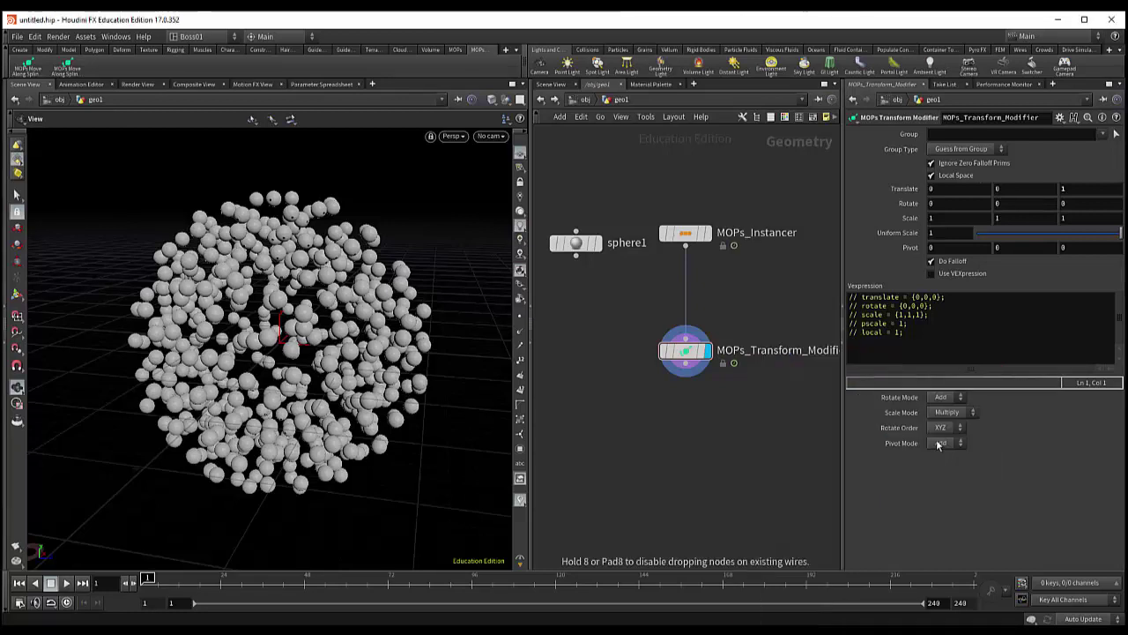
pyautogui.click(686, 283)
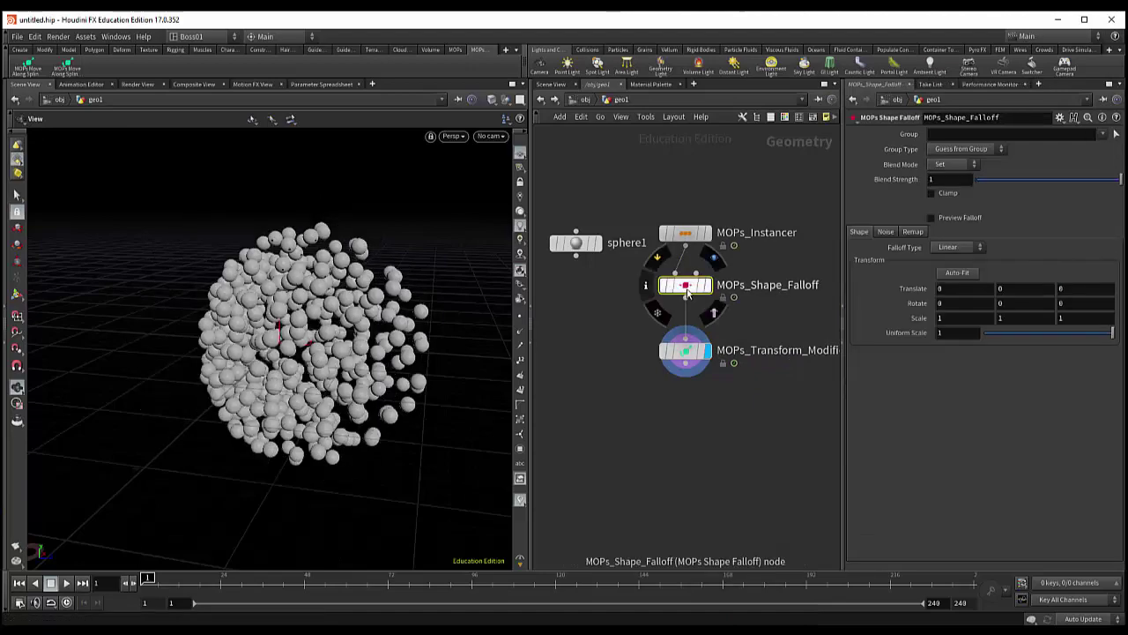
pyautogui.moveTo(689, 290); pyautogui.dragTo(695, 290)
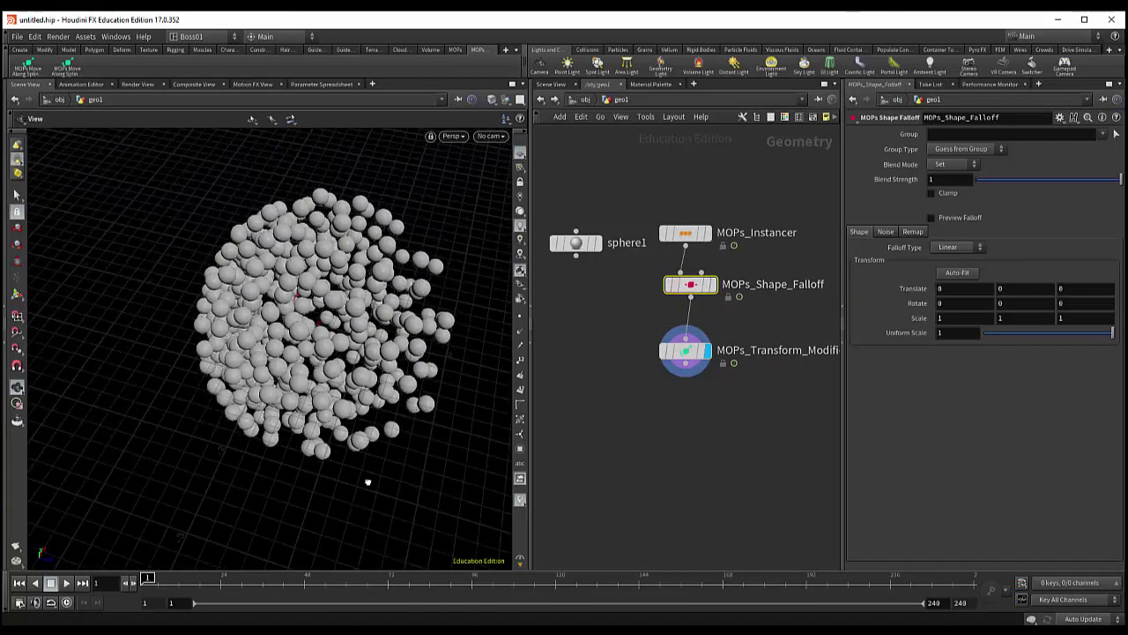
pyautogui.moveTo(381, 429)
pyautogui.mouseDown()
pyautogui.moveTo(385, 453)
pyautogui.moveTo(392, 409)
pyautogui.mouseUp()
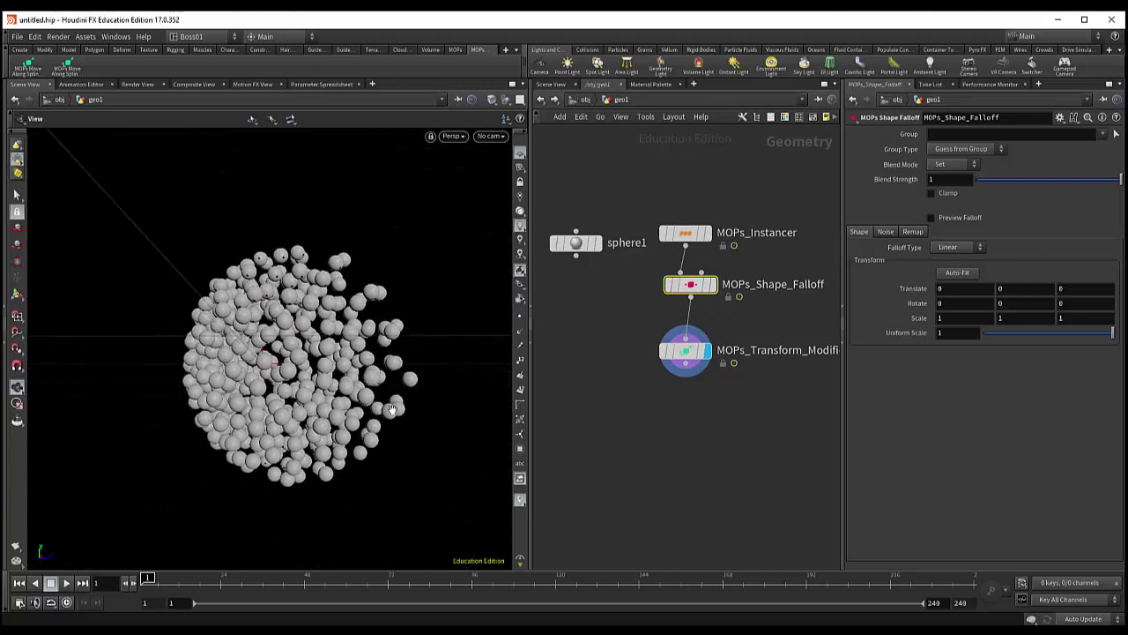
pyautogui.moveTo(688, 351); pyautogui.dragTo(693, 356)
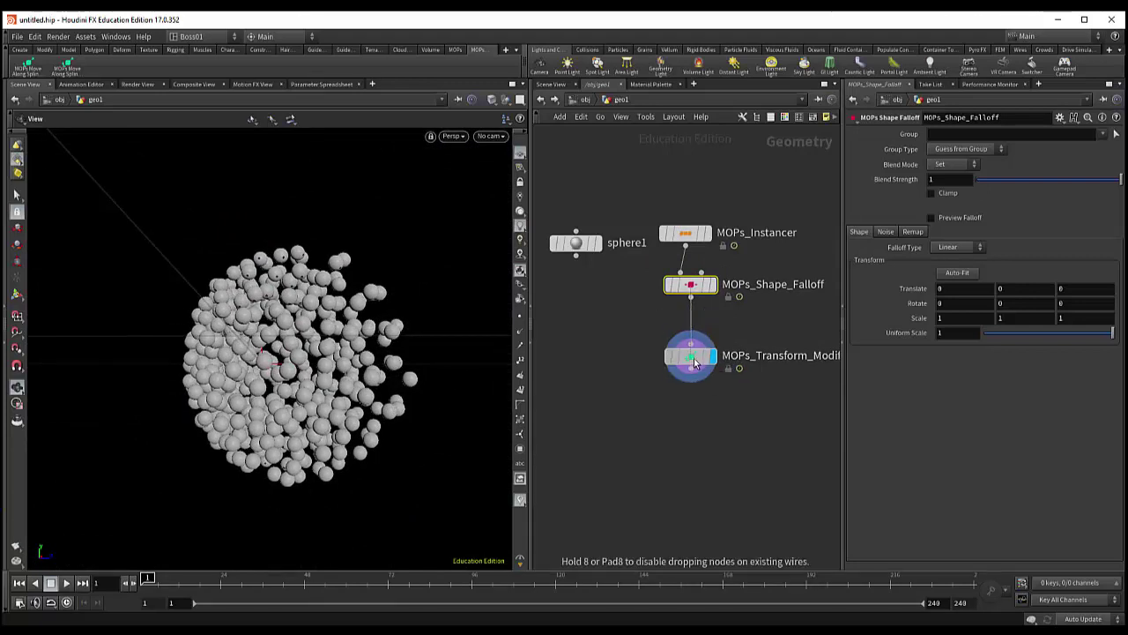
pyautogui.moveTo(691, 284)
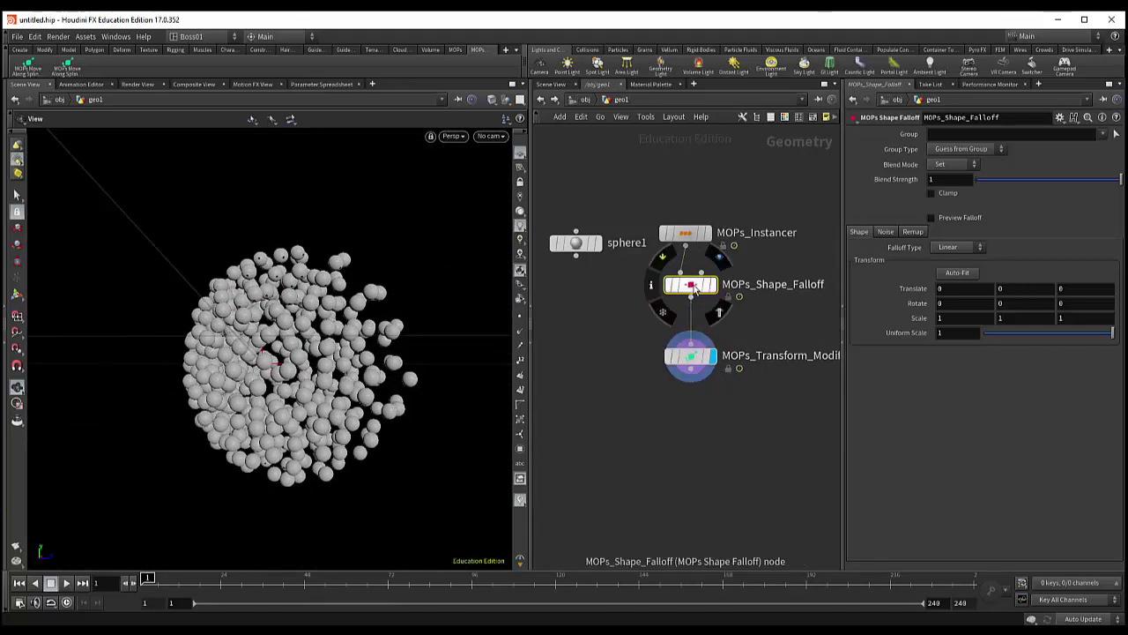
pyautogui.moveTo(344, 403); pyautogui.dragTo(345, 409)
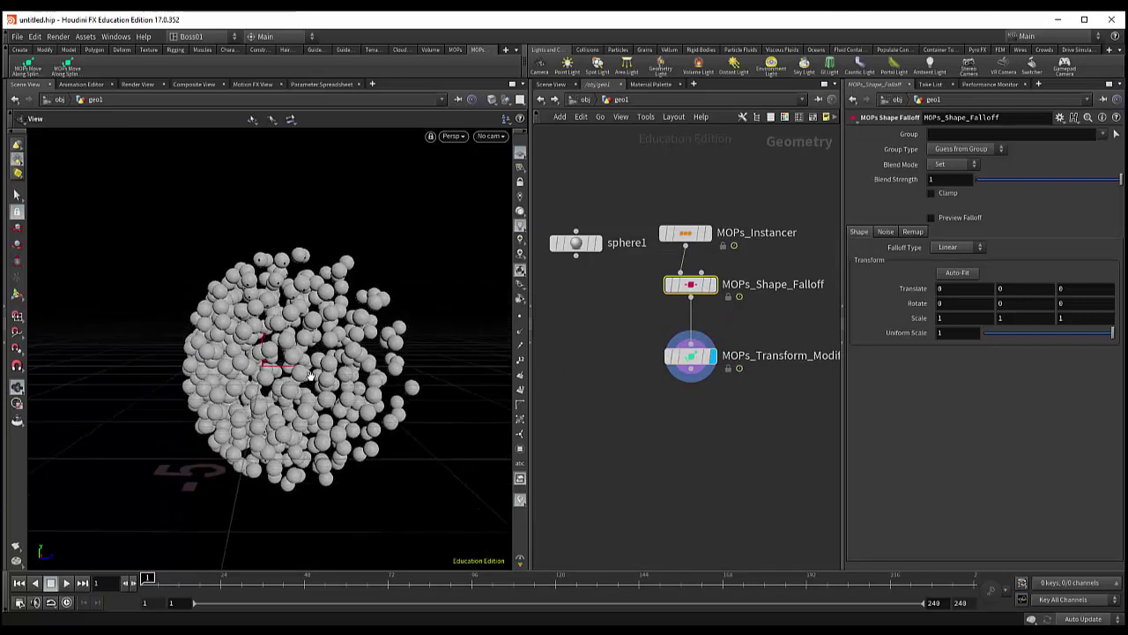
pyautogui.moveTo(308, 382); pyautogui.dragTo(311, 377)
pyautogui.moveTo(689, 365); pyautogui.dragTo(684, 356)
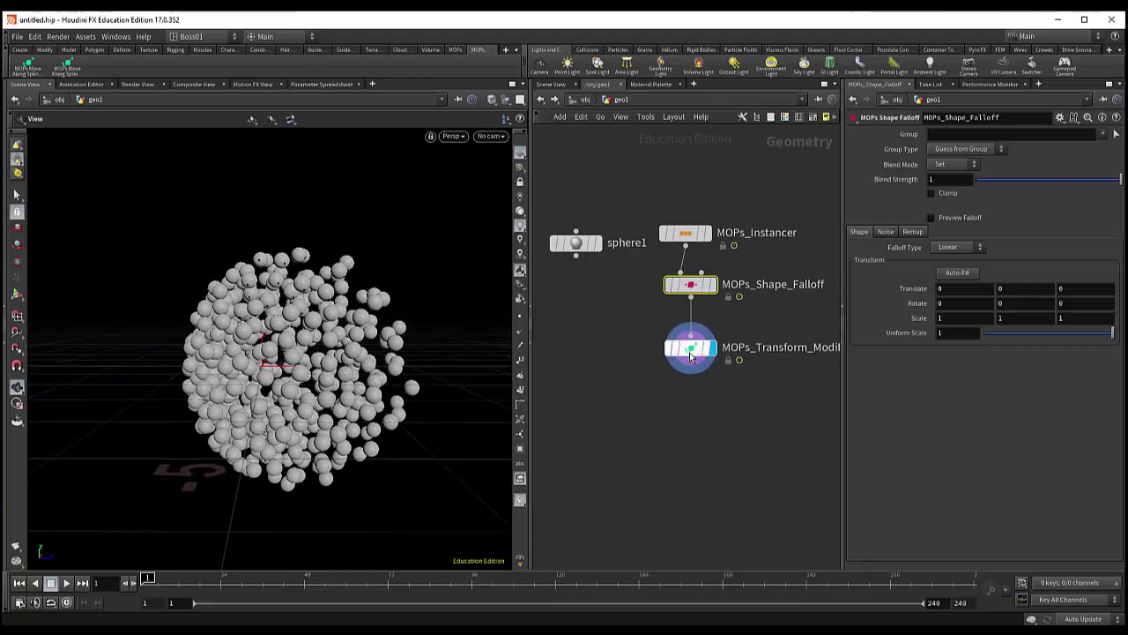
pyautogui.moveTo(726, 403); pyautogui.dragTo(695, 388, button='middle')
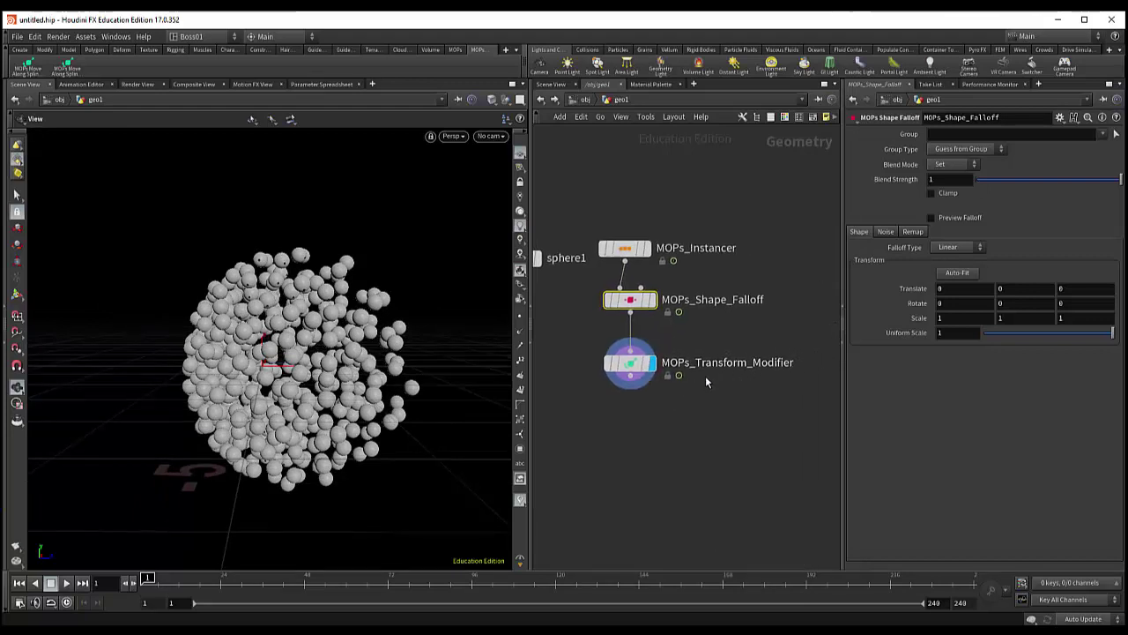
pyautogui.moveTo(629, 409); pyautogui.dragTo(676, 428, button='middle')
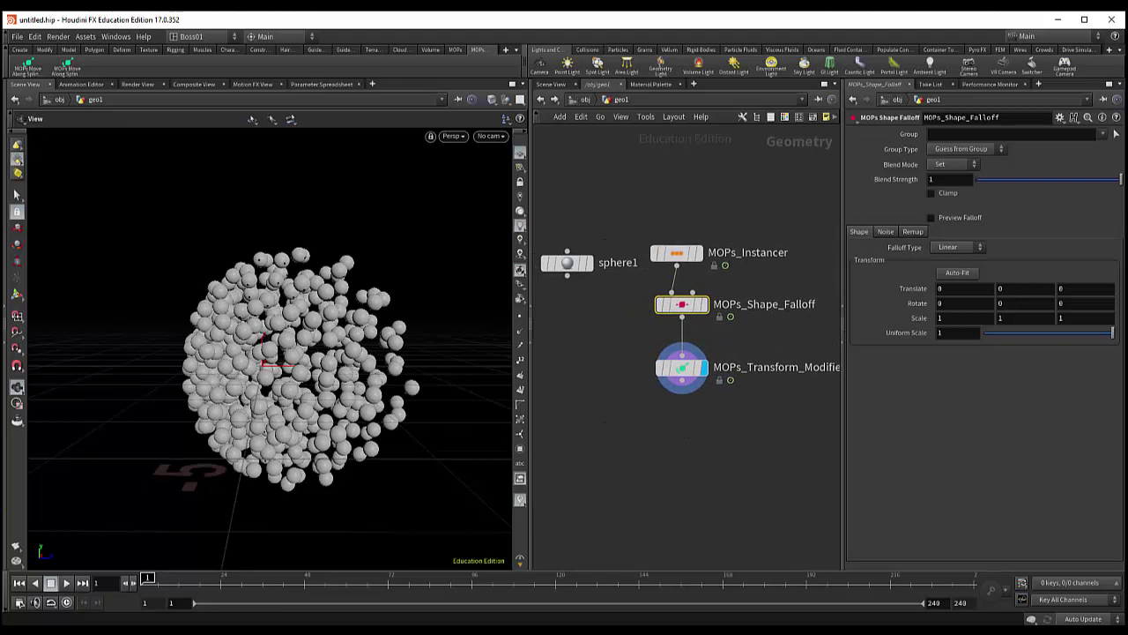
# - Try the Box falloff type, switch to Spherical, and orbit to inspect the sphere cloud
pyautogui.press('s')
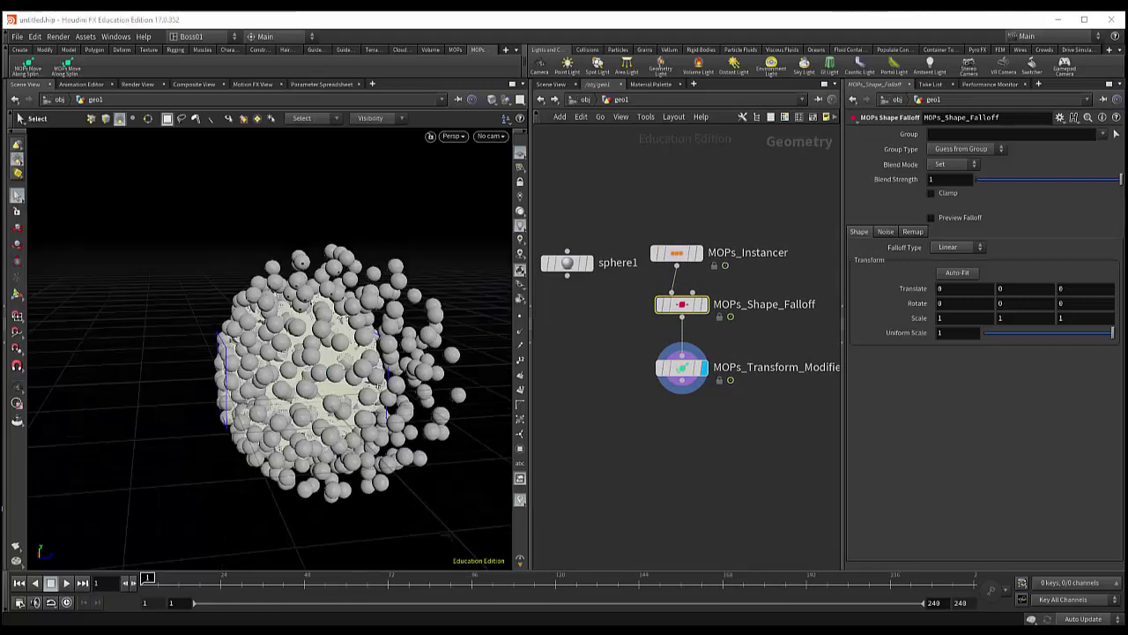
pyautogui.click(955, 250)
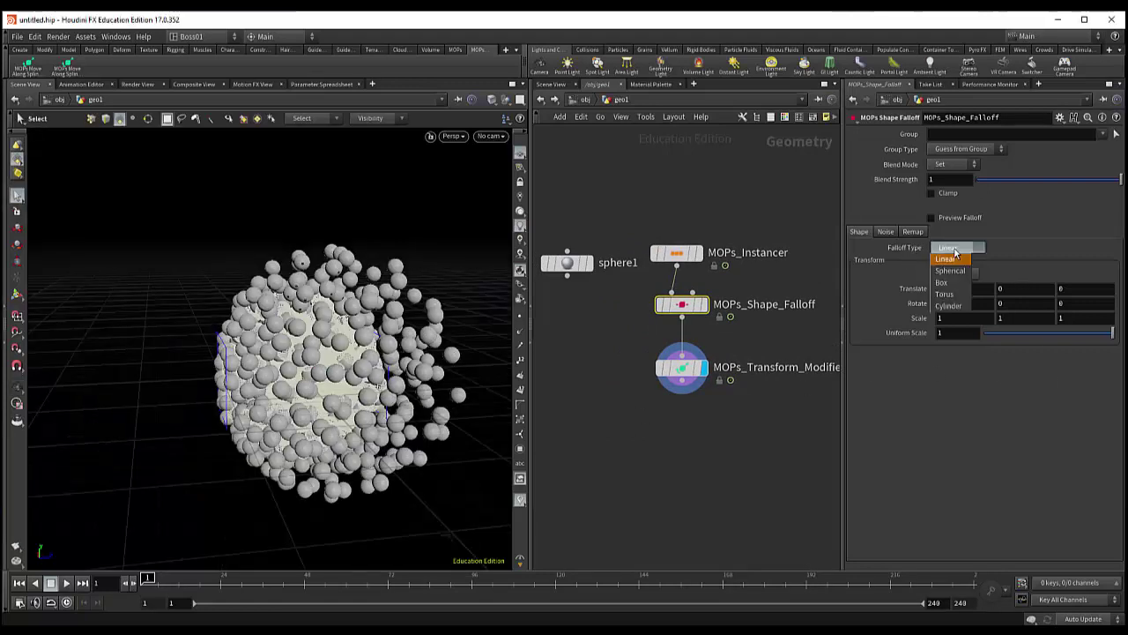
pyautogui.click(943, 282)
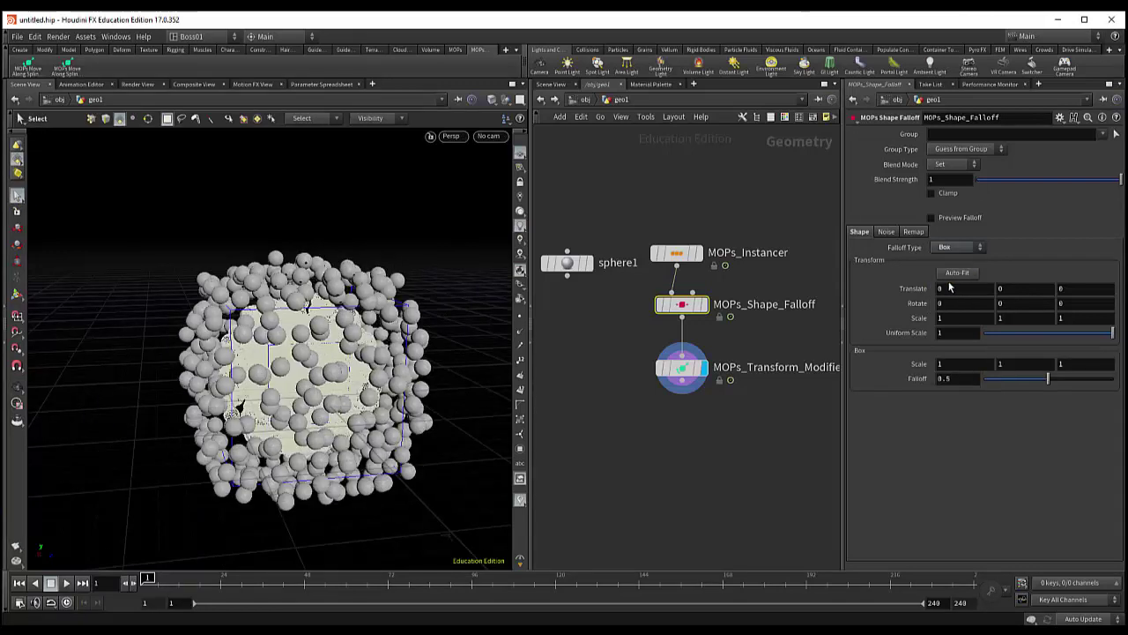
pyautogui.click(957, 250)
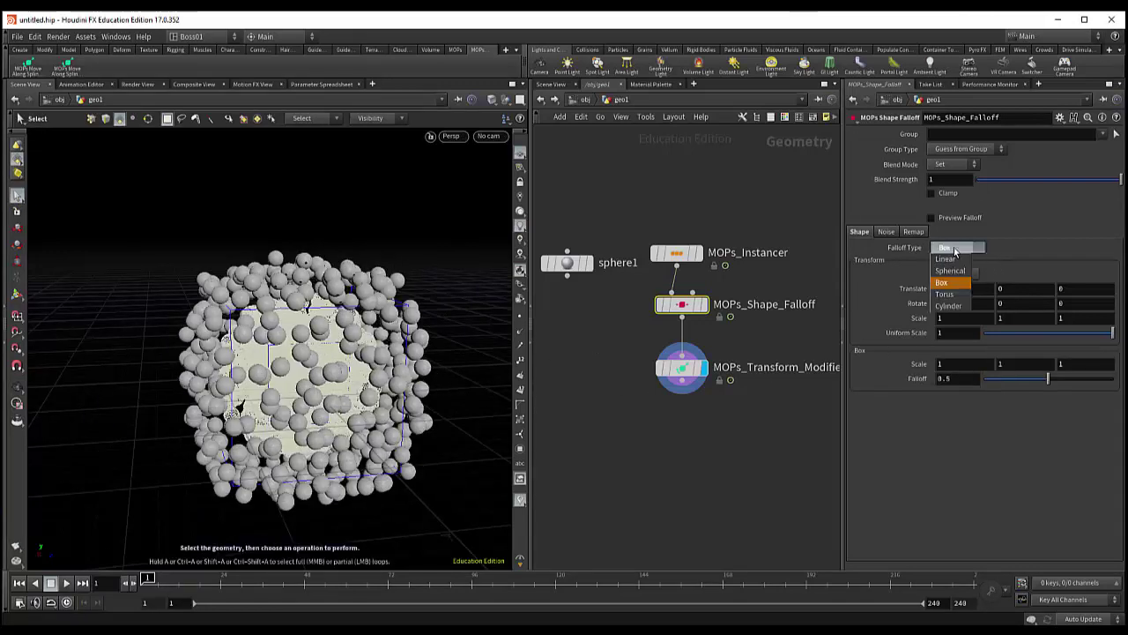
pyautogui.click(950, 271)
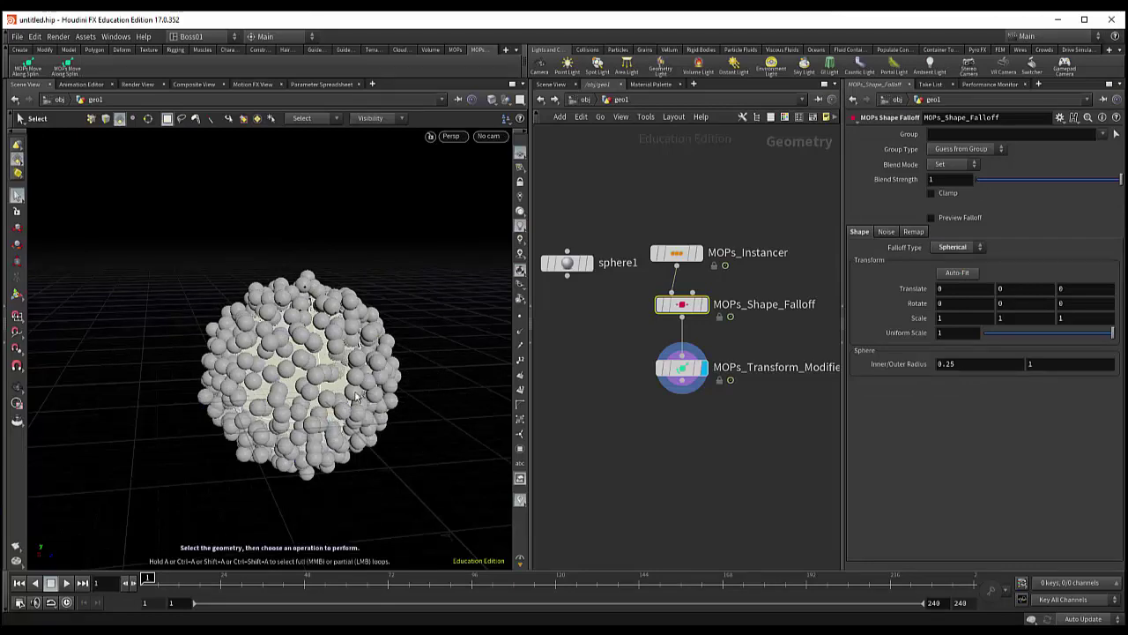
pyautogui.press('Escape')
pyautogui.moveTo(356, 398); pyautogui.dragTo(351, 447)
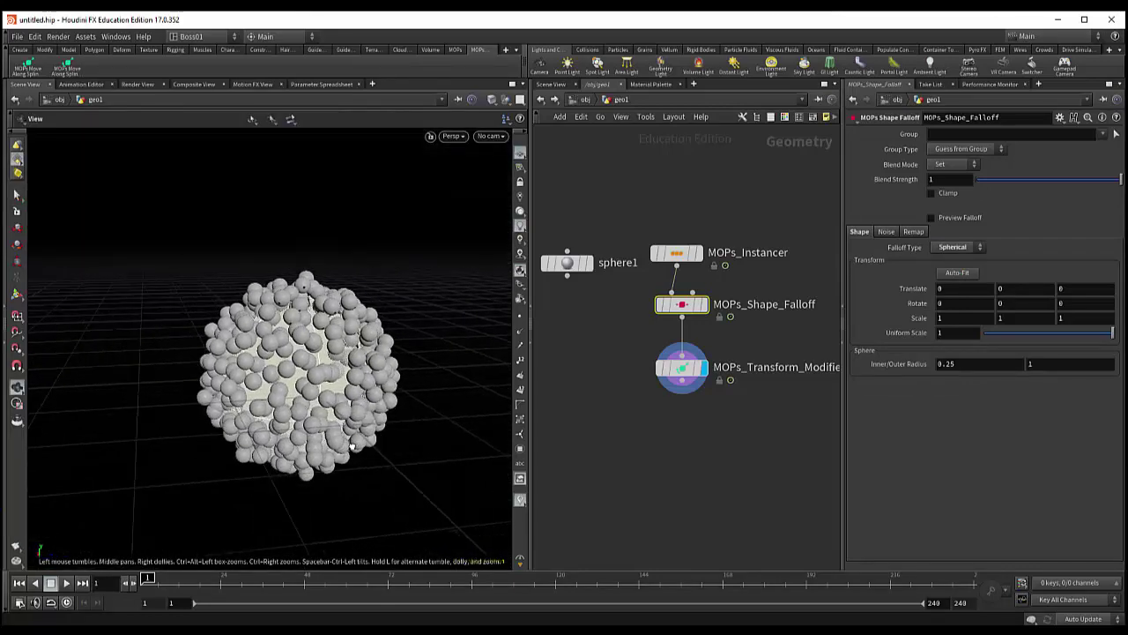
pyautogui.press('s')
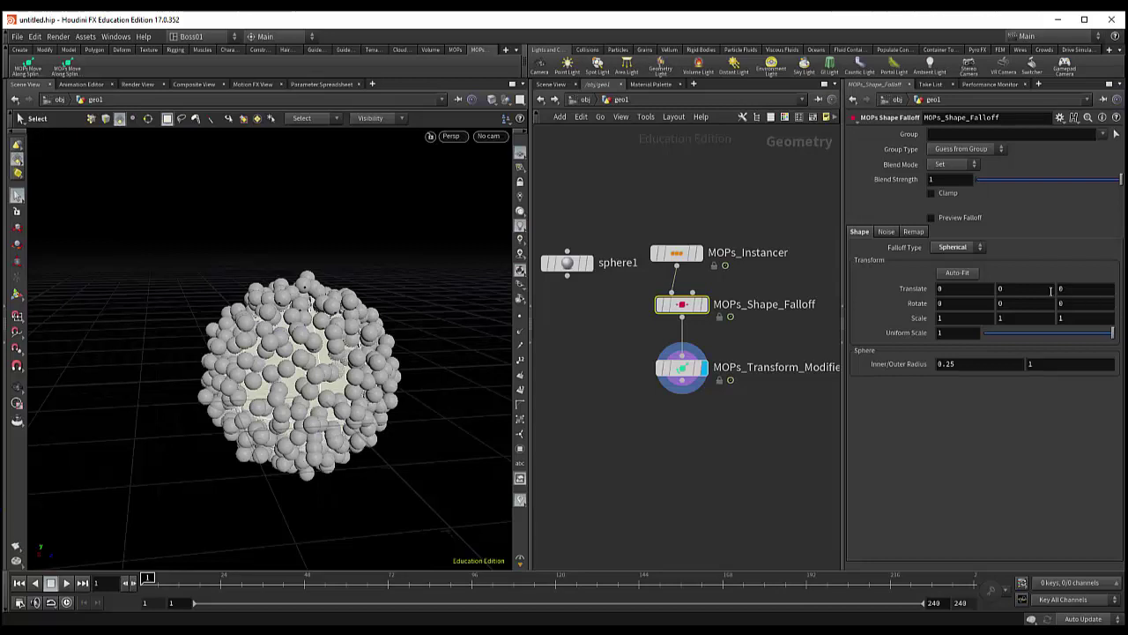
# - Auto-fit the falloff sphere around the instances and push it back along Z
pyautogui.click(959, 274)
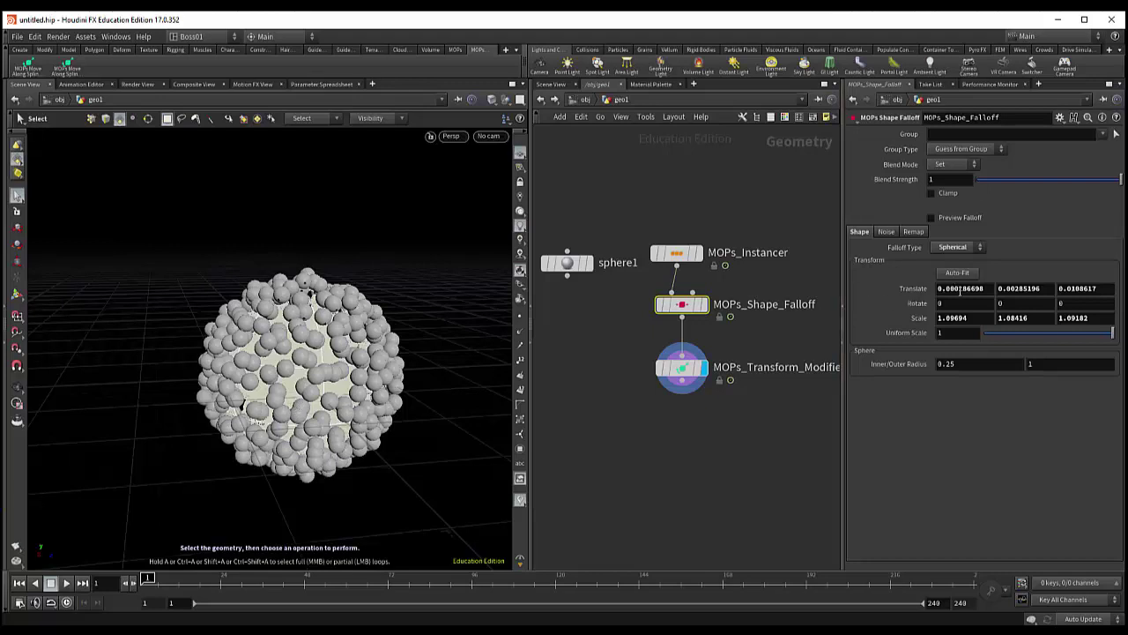
pyautogui.middleClick(1093, 288)
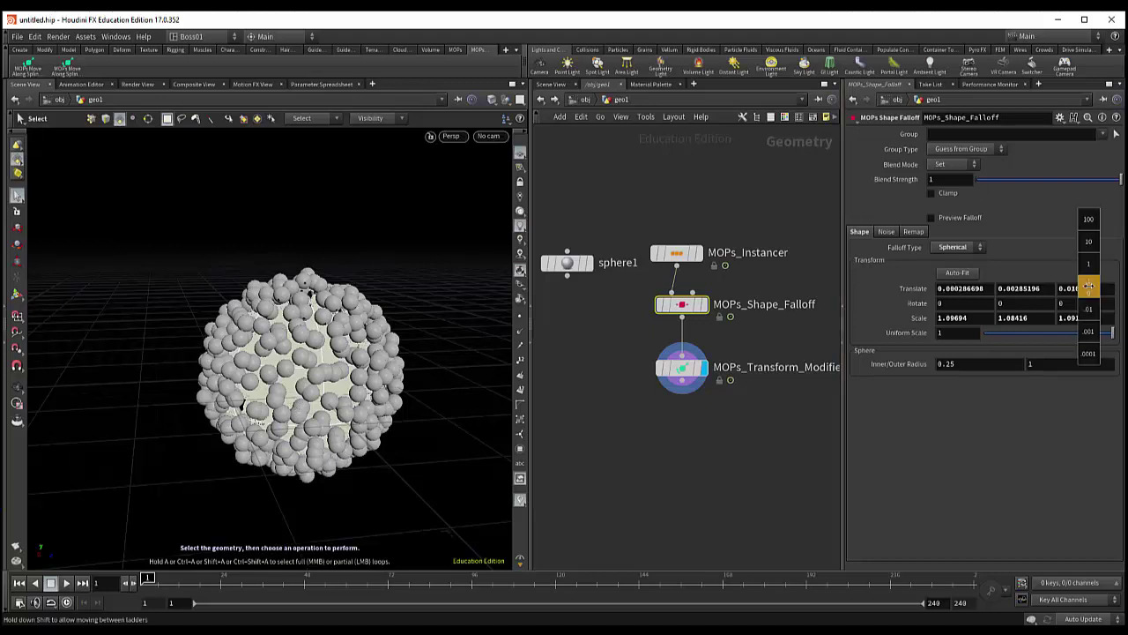
pyautogui.moveTo(1090, 285)
pyautogui.mouseDown(button='middle')
pyautogui.moveTo(1048, 268)
pyautogui.moveTo(1072, 276)
pyautogui.mouseUp(button='middle')
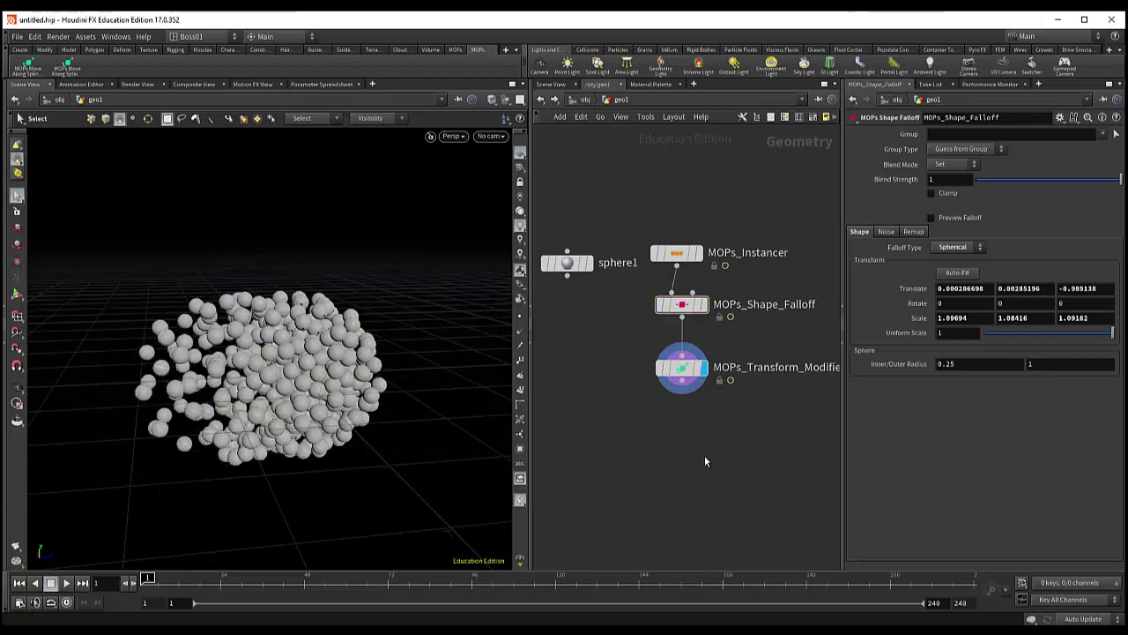
pyautogui.click(681, 304)
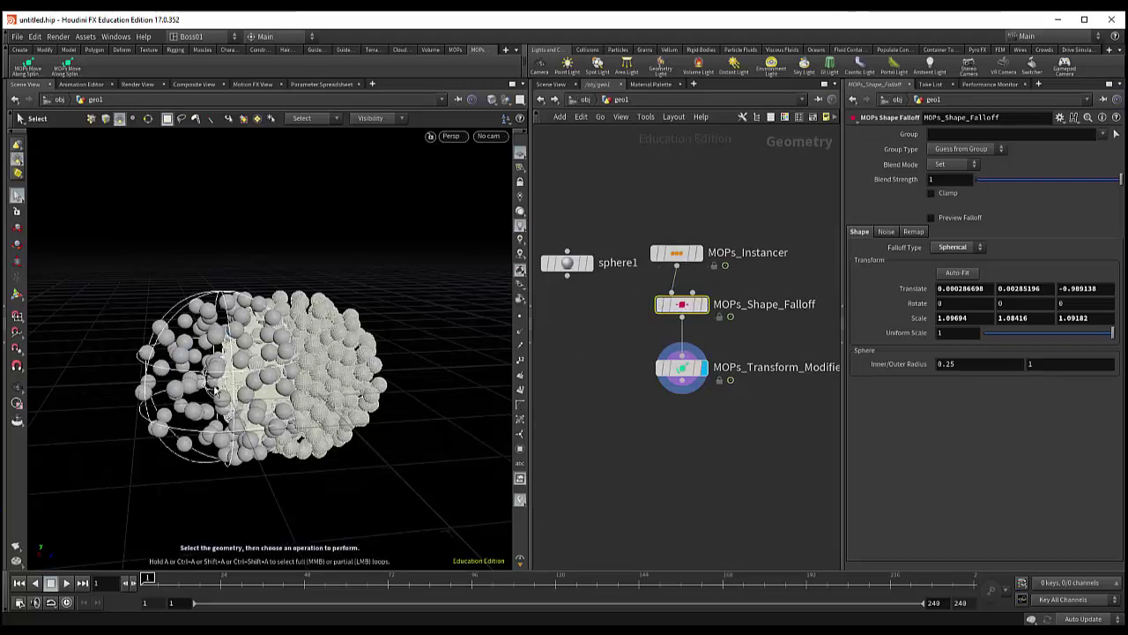
pyautogui.press('Escape')
pyautogui.moveTo(213, 431)
pyautogui.mouseDown()
pyautogui.moveTo(202, 362)
pyautogui.moveTo(220, 388)
pyautogui.mouseUp()
pyautogui.press('s')
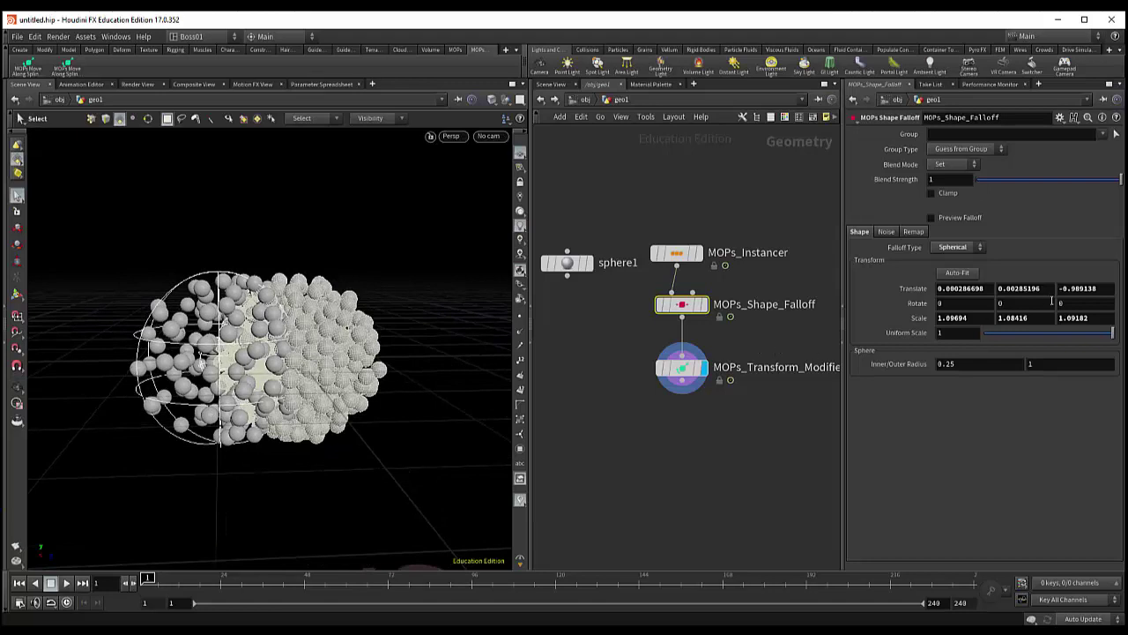
# - Fine-tune the falloff Translate Z to -1.989 and orbit to check the result
pyautogui.moveTo(1094, 288); pyautogui.dragTo(1094, 272, button='middle')
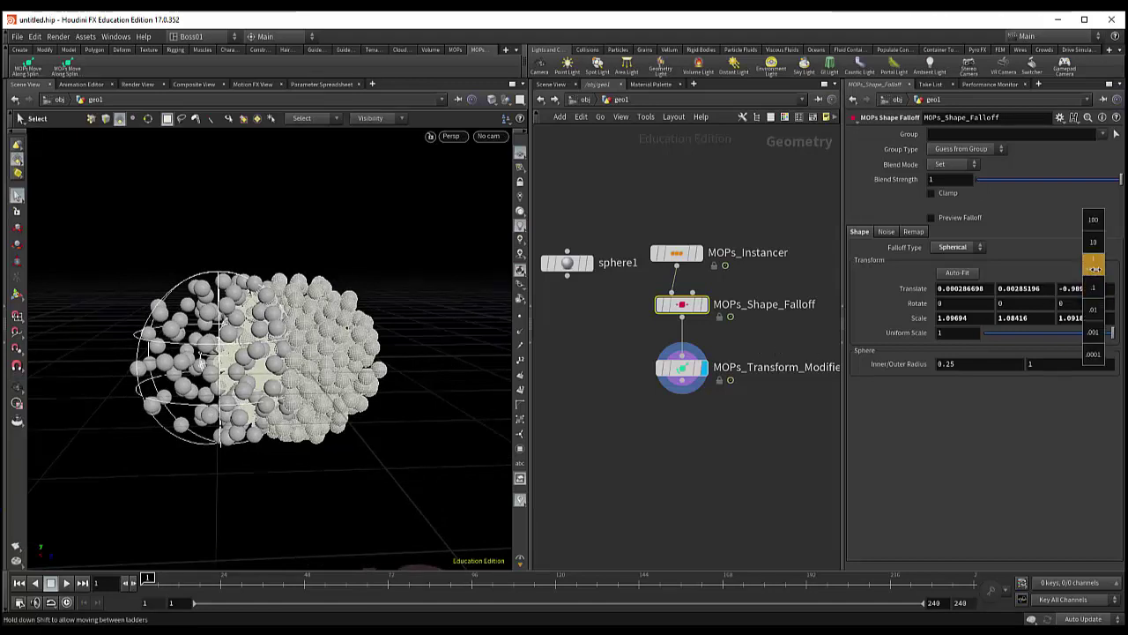
pyautogui.moveTo(1099, 270)
pyautogui.mouseDown(button='middle')
pyautogui.moveTo(1092, 279)
pyautogui.moveTo(1095, 267)
pyautogui.mouseUp(button='middle')
pyautogui.moveTo(1115, 268); pyautogui.dragTo(1058, 278, button='middle')
pyautogui.press('Escape')
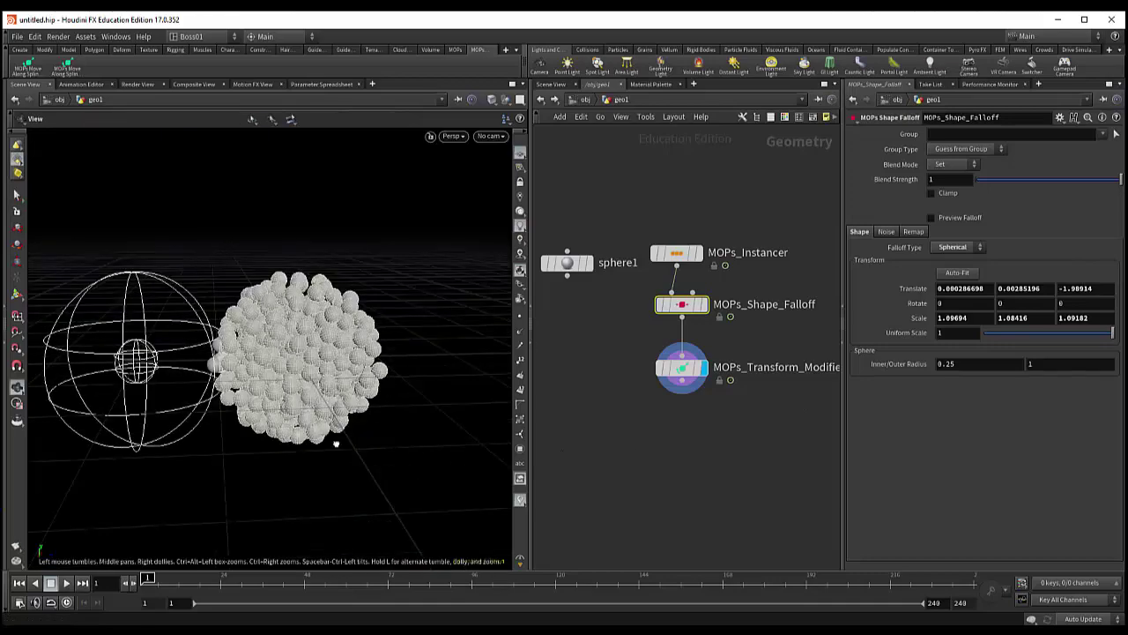
pyautogui.moveTo(336, 443)
pyautogui.mouseDown()
pyautogui.moveTo(397, 485)
pyautogui.moveTo(467, 456)
pyautogui.moveTo(350, 446)
pyautogui.moveTo(345, 426)
pyautogui.moveTo(327, 423)
pyautogui.moveTo(330, 412)
pyautogui.moveTo(395, 433)
pyautogui.mouseUp()
pyautogui.press('s')
pyautogui.press('Escape')
pyautogui.press('s')
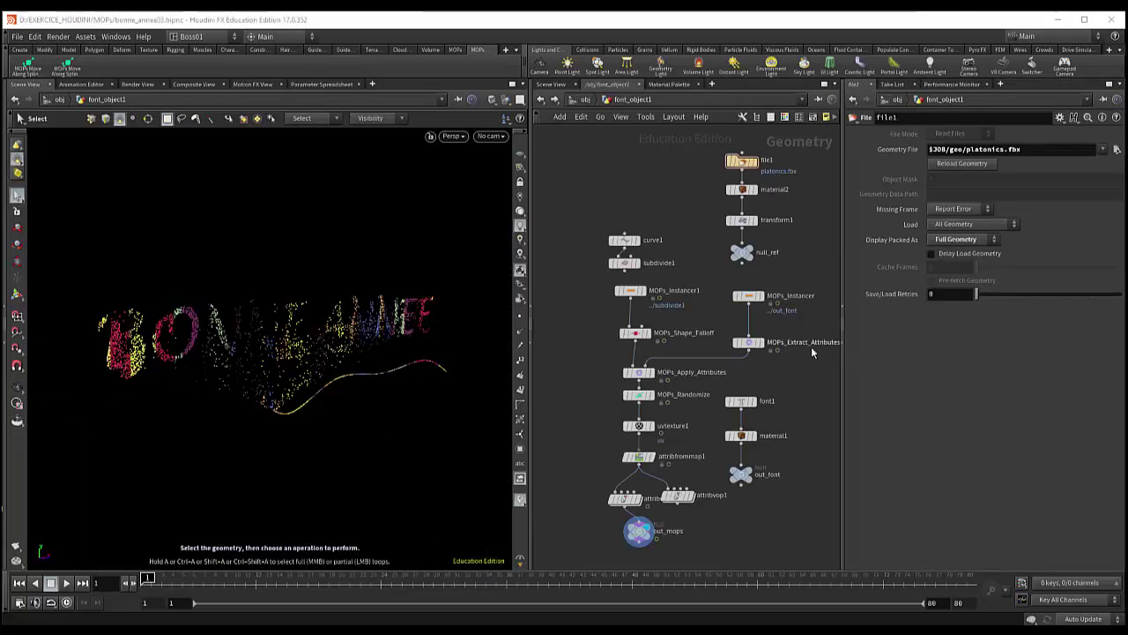
# - Zoom the network onto the file1 chain and the viewport onto the octahedron particles
pyautogui.moveTo(784, 385)
pyautogui.mouseDown(button='middle')
pyautogui.moveTo(789, 412)
pyautogui.moveTo(798, 388)
pyautogui.mouseUp(button='middle')
pyautogui.scroll(5, 798, 388)
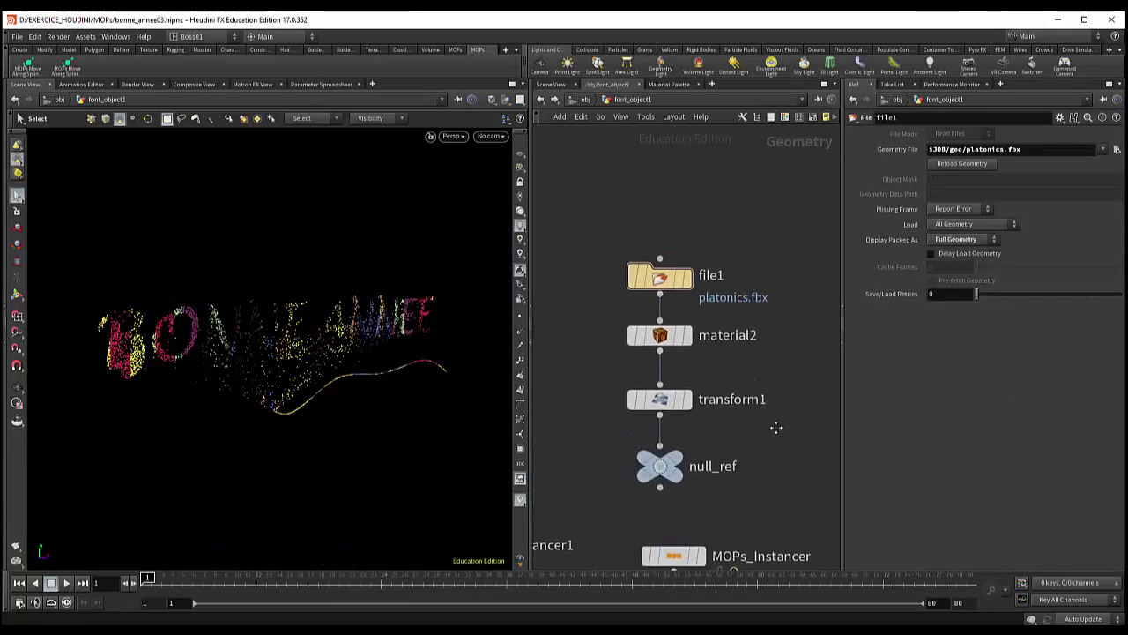
pyautogui.scroll(3, 788, 436)
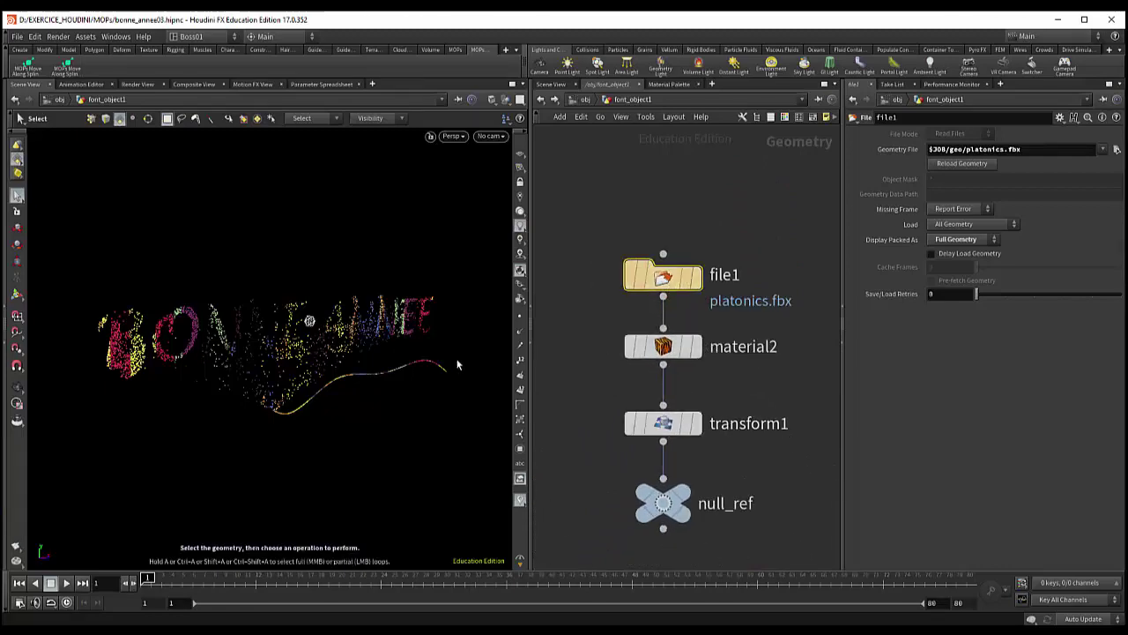
pyautogui.press('Escape')
pyautogui.scroll(2, 334, 364)
pyautogui.scroll(2, 327, 357)
pyautogui.scroll(2, 318, 348)
pyautogui.scroll(2, 310, 337)
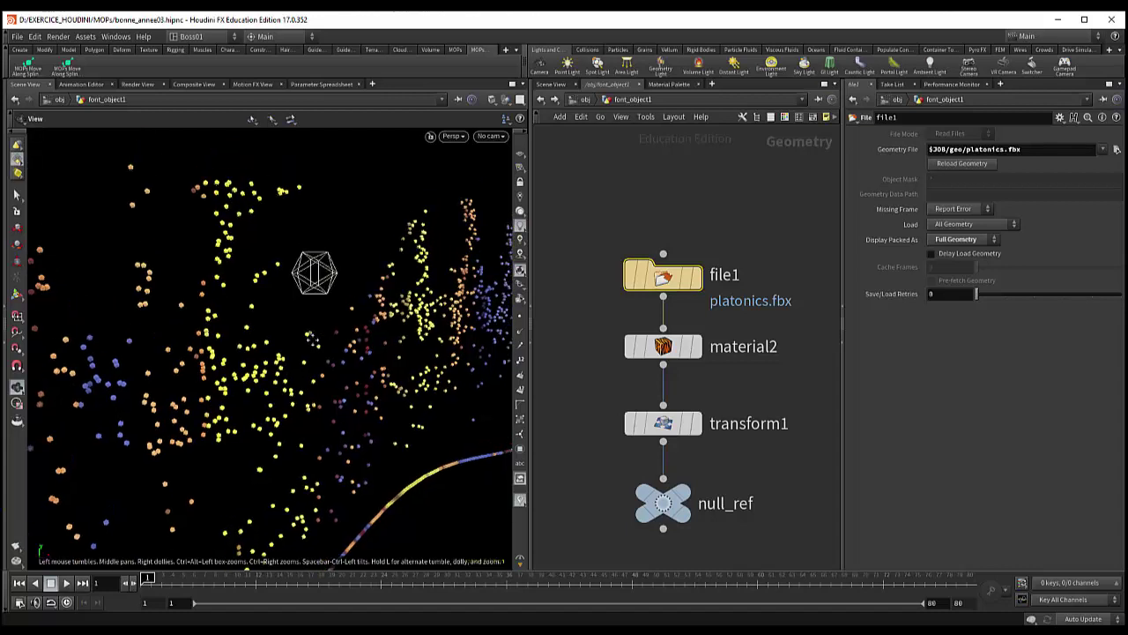
pyautogui.moveTo(311, 338); pyautogui.dragTo(288, 388, button='middle')
pyautogui.press('s')
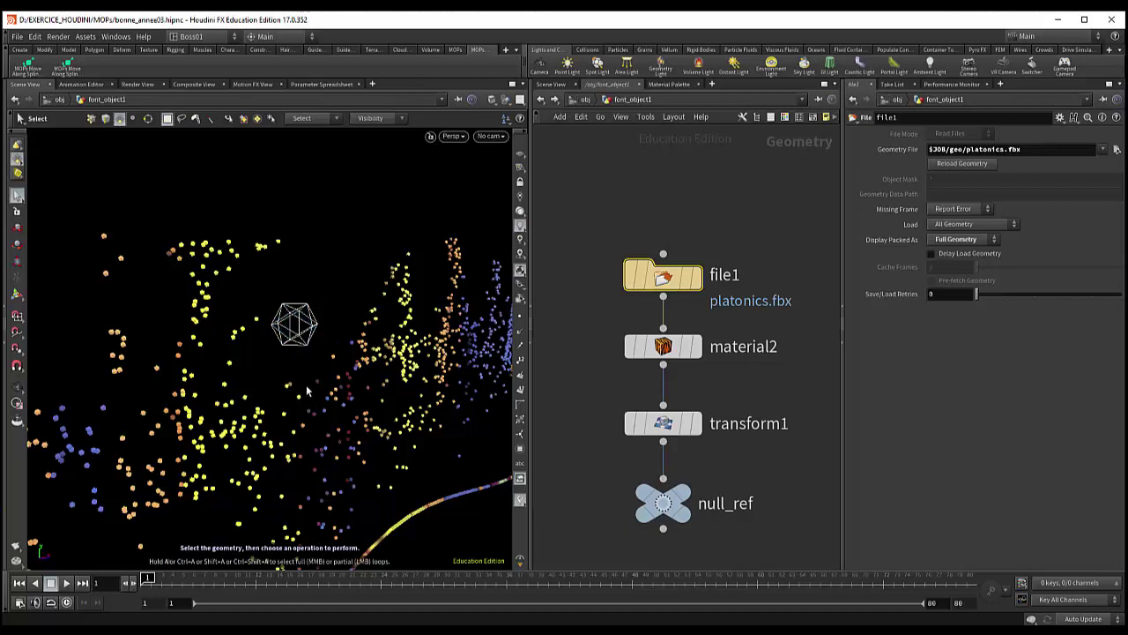
# - Inspect the material2, transform1 and null_ref node settings in turn
pyautogui.click(663, 346)
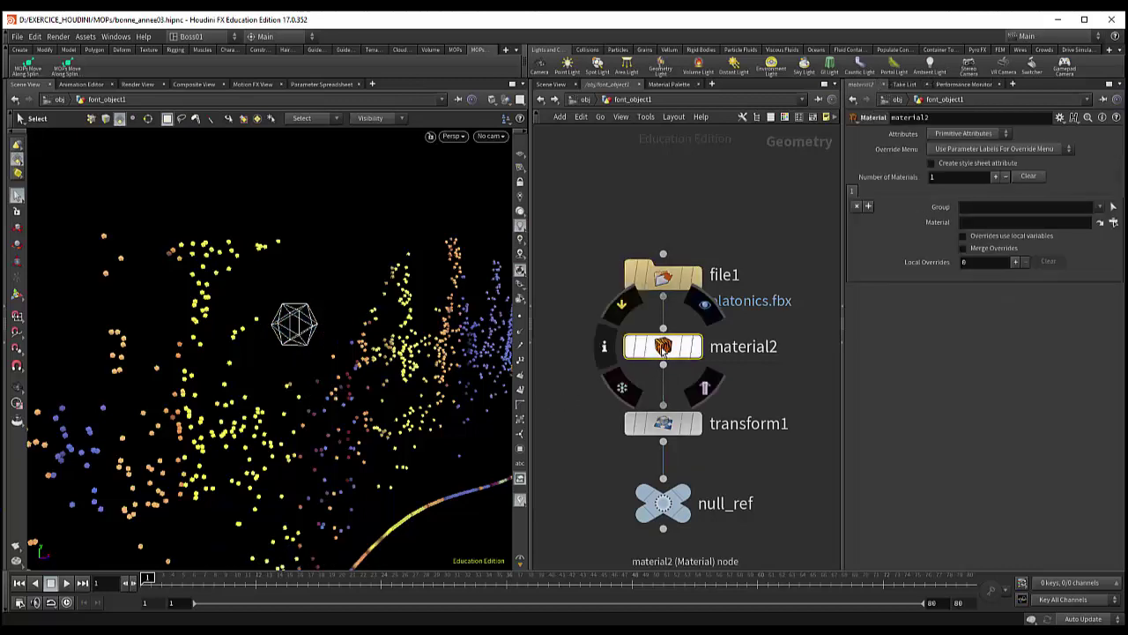
pyautogui.click(663, 424)
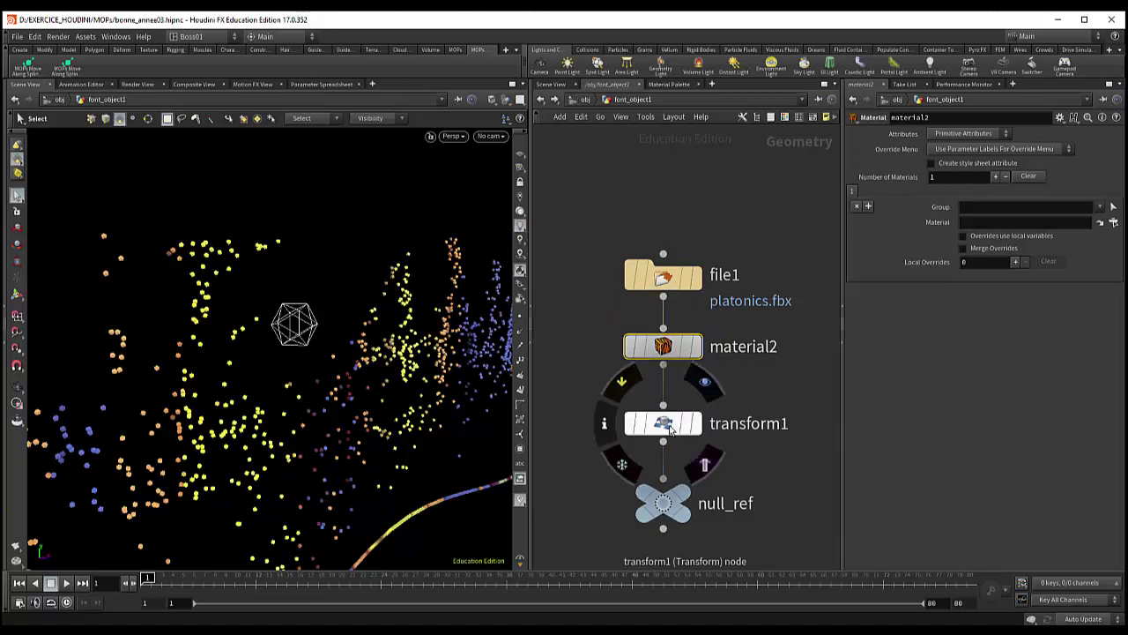
pyautogui.click(663, 503)
pyautogui.moveTo(663, 503)
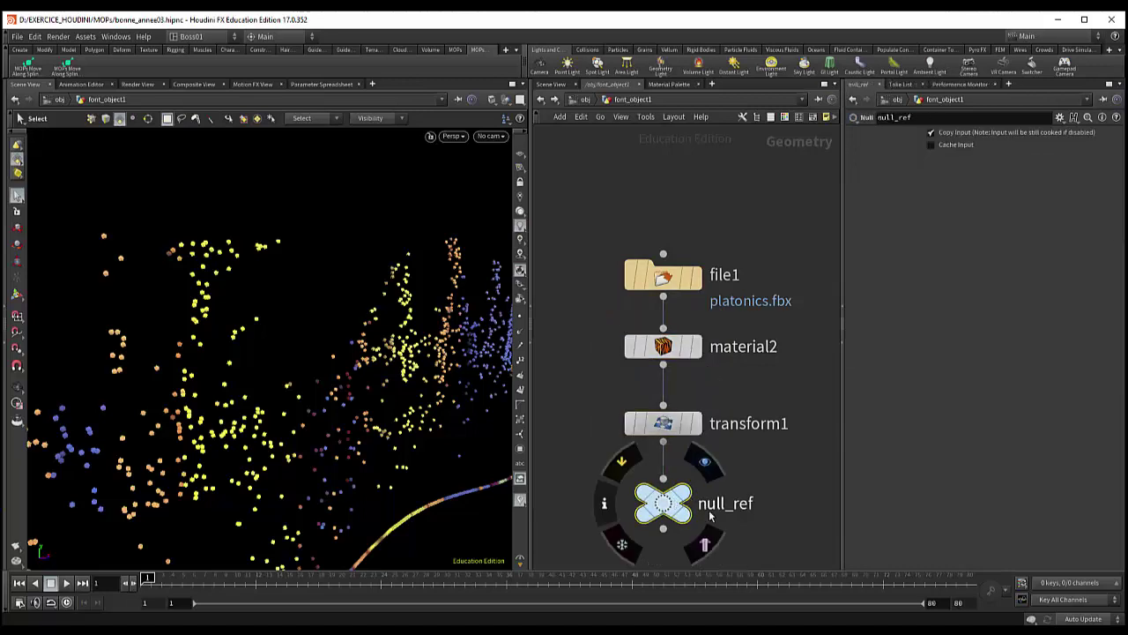
pyautogui.moveTo(716, 523); pyautogui.dragTo(765, 449, button='middle')
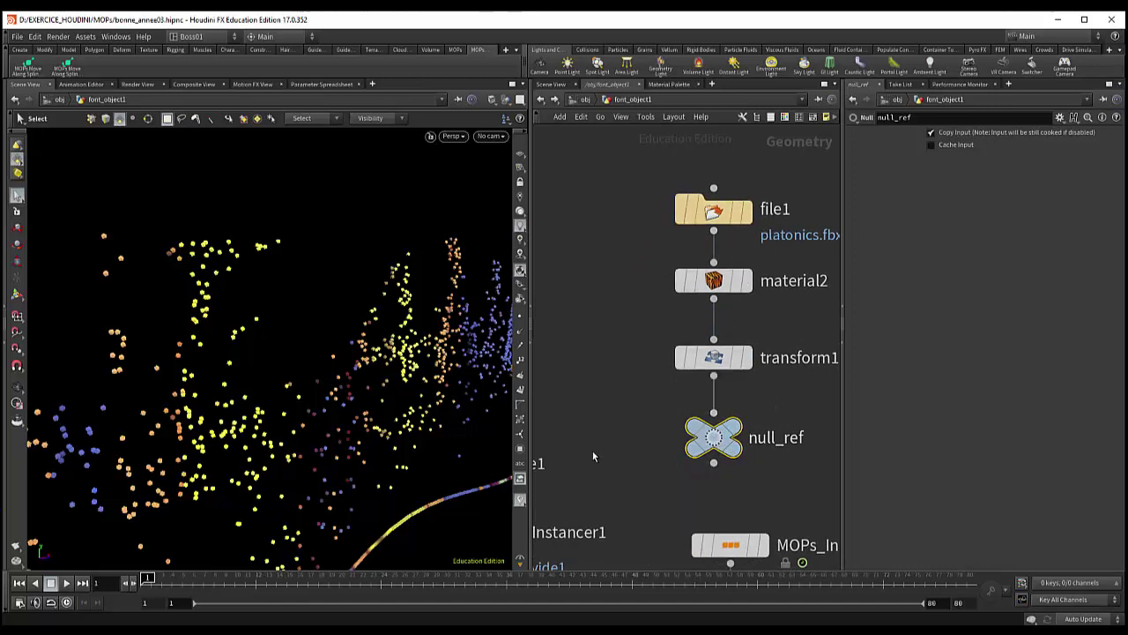
# - Select MOPs_Instancer, then move font1, material1 and out_font to the right and frame them
pyautogui.scroll(-2, 609, 445)
pyautogui.scroll(-2, 609, 441)
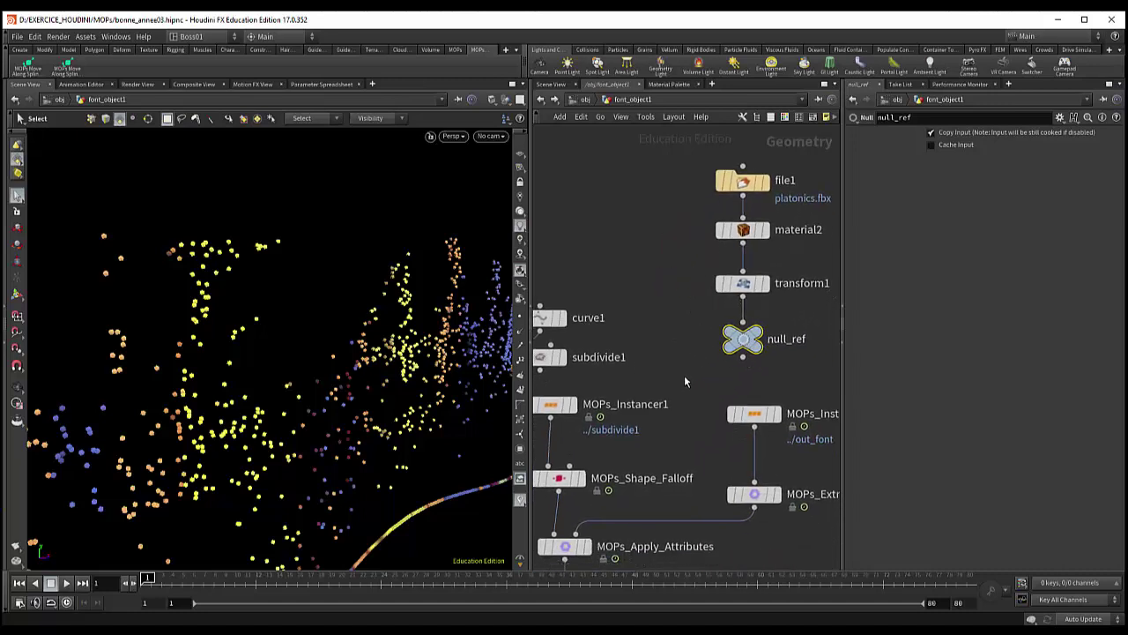
pyautogui.click(670, 385)
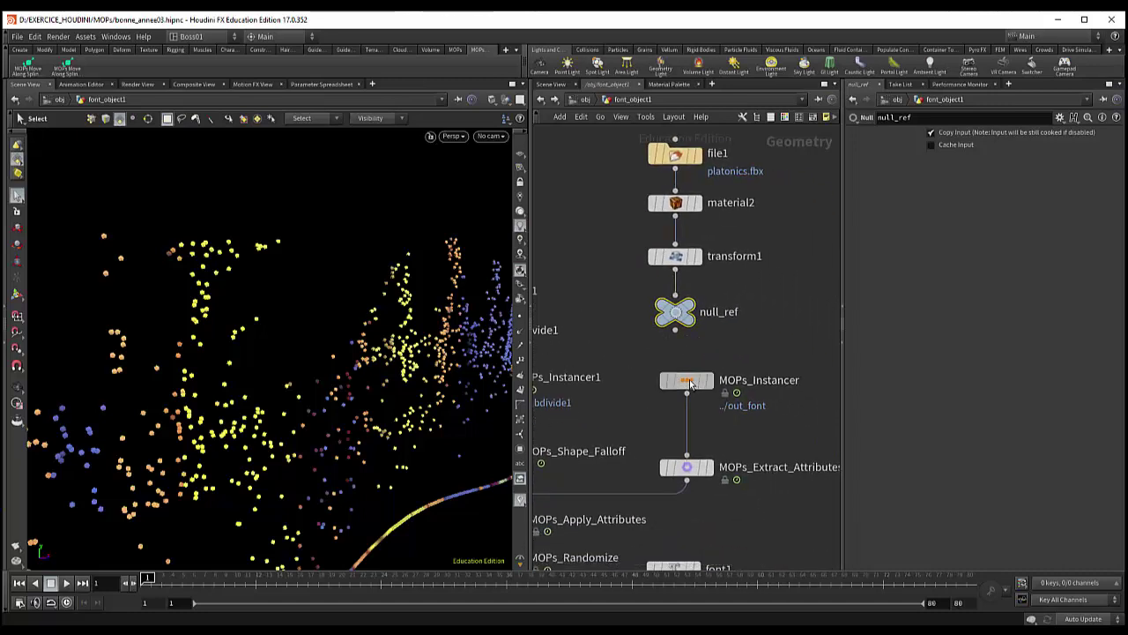
pyautogui.scroll(1, 667, 439)
pyautogui.scroll(1, 668, 423)
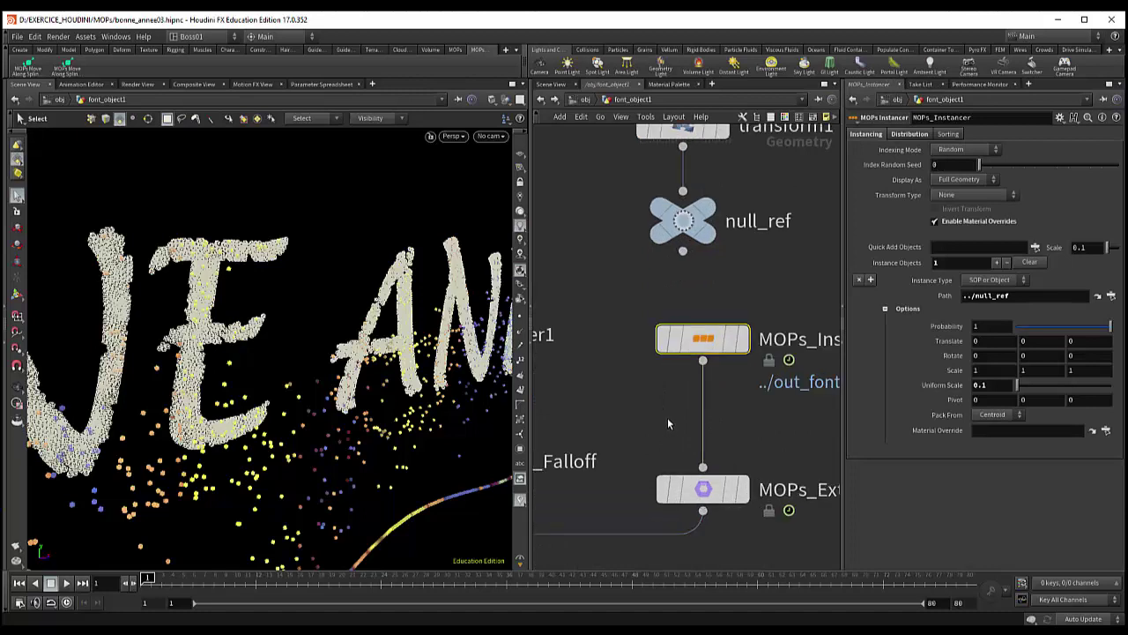
pyautogui.scroll(1, 652, 450)
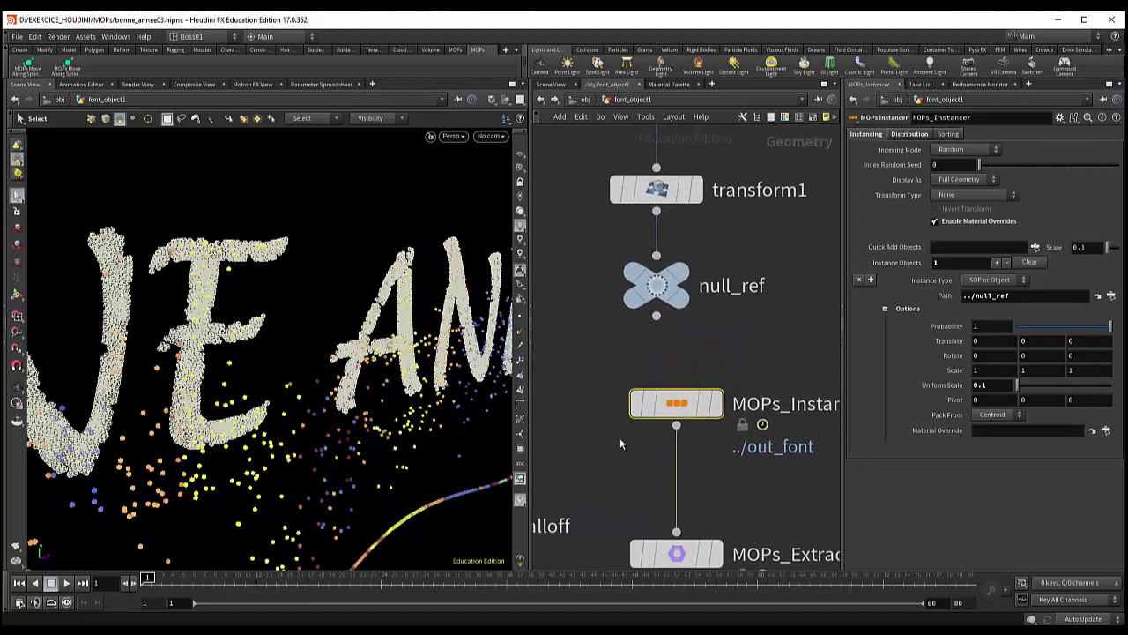
pyautogui.scroll(-2, 619, 434)
pyautogui.scroll(-2, 664, 397)
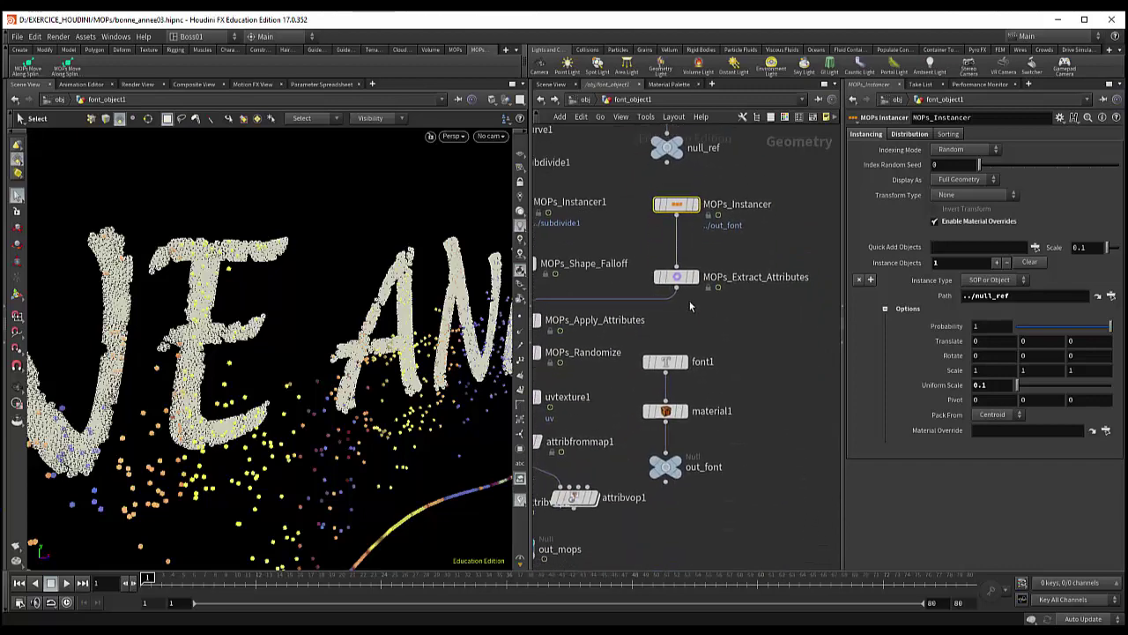
pyautogui.moveTo(641, 335)
pyautogui.mouseDown()
pyautogui.moveTo(708, 466)
pyautogui.moveTo(762, 452)
pyautogui.mouseUp()
pyautogui.press('f')
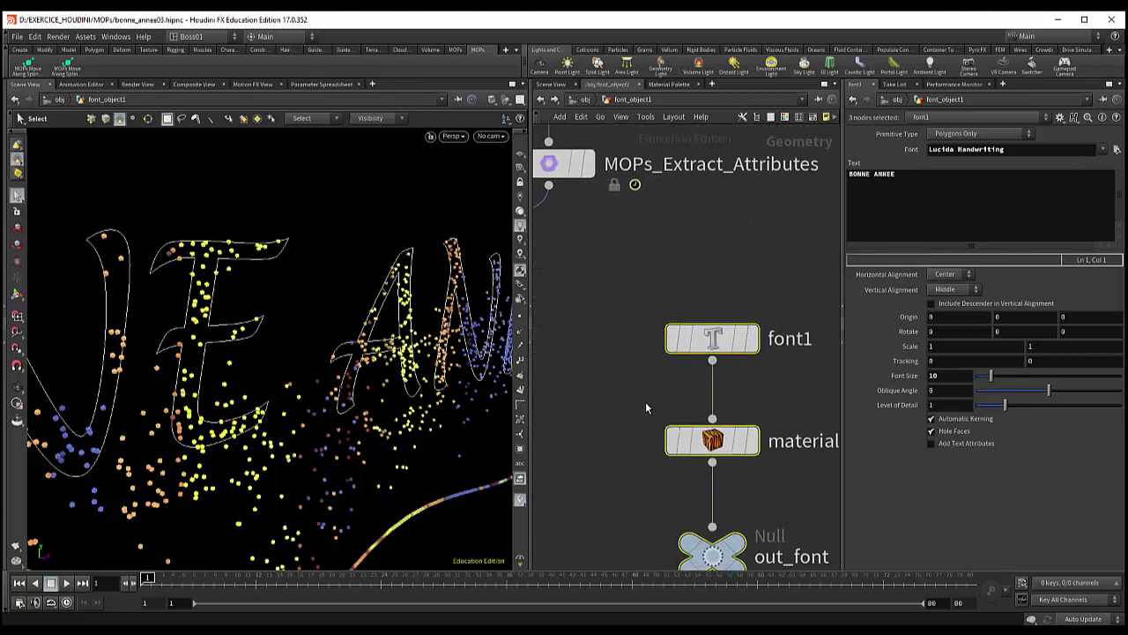
# - Display font1's plain letters and zoom out until all of BONNE ANNEE shows level
pyautogui.click(754, 342)
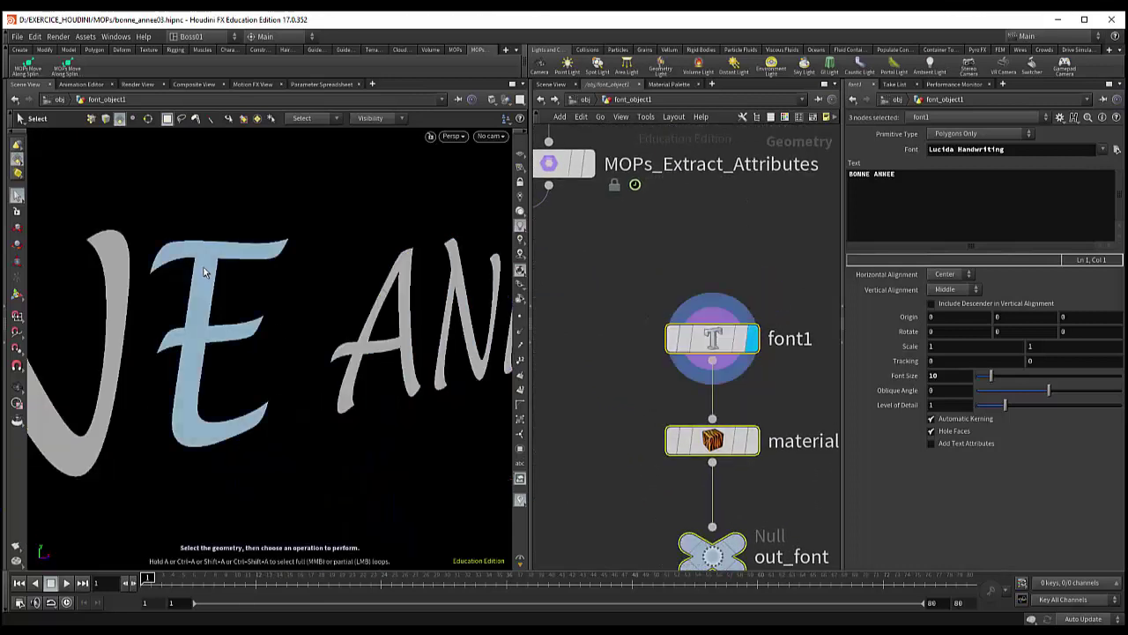
pyautogui.click(22, 50)
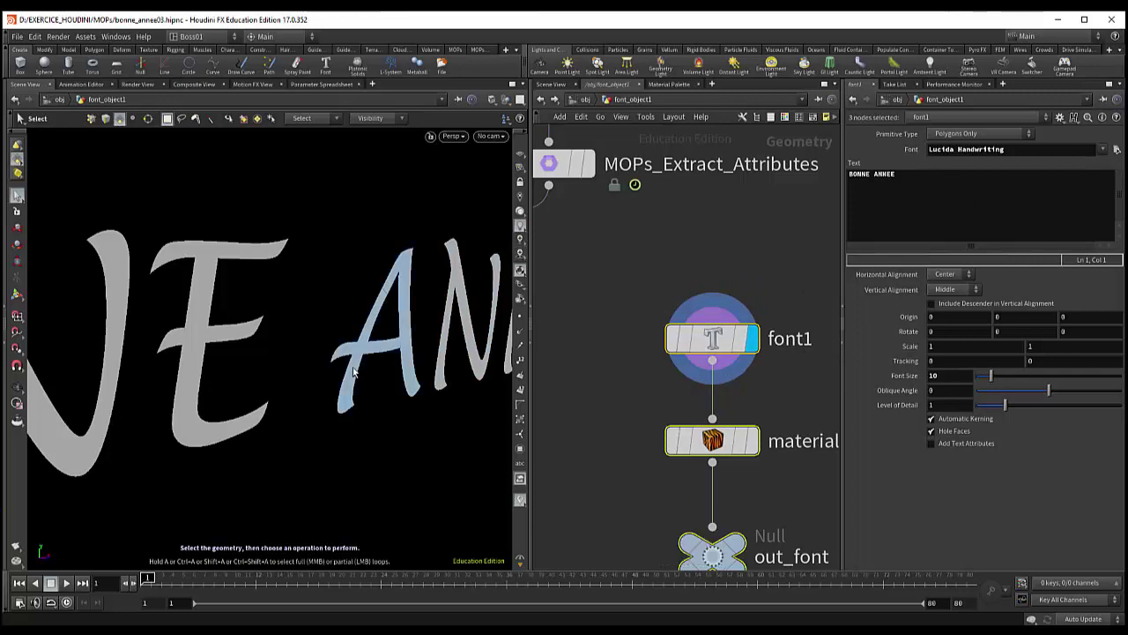
pyautogui.press('Escape')
pyautogui.scroll(-2, 352, 370)
pyautogui.scroll(-3, 351, 371)
pyautogui.scroll(-3, 349, 372)
pyautogui.scroll(-3, 346, 374)
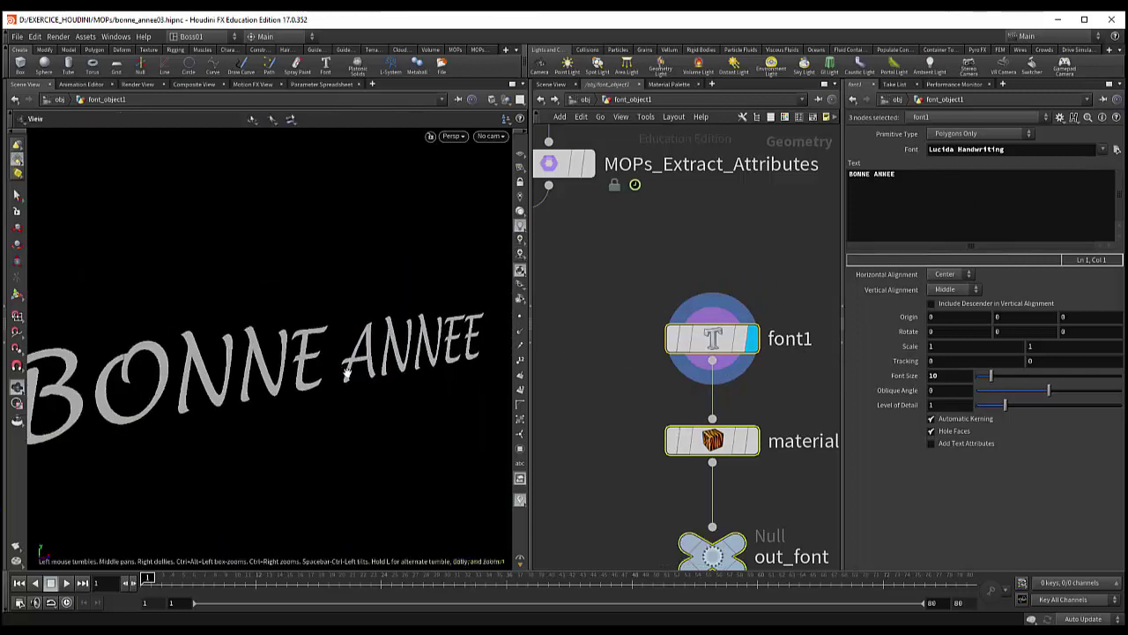
pyautogui.moveTo(346, 374); pyautogui.dragTo(379, 362)
pyautogui.press('s')
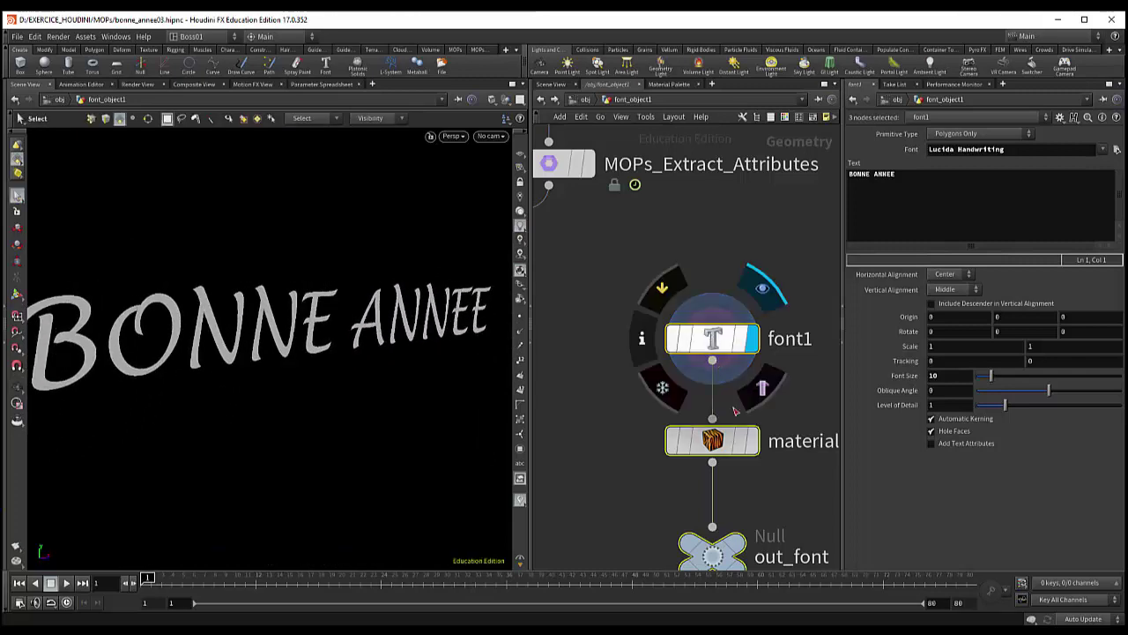
# - Move the display flag to material1, then to out_font
pyautogui.press('f')
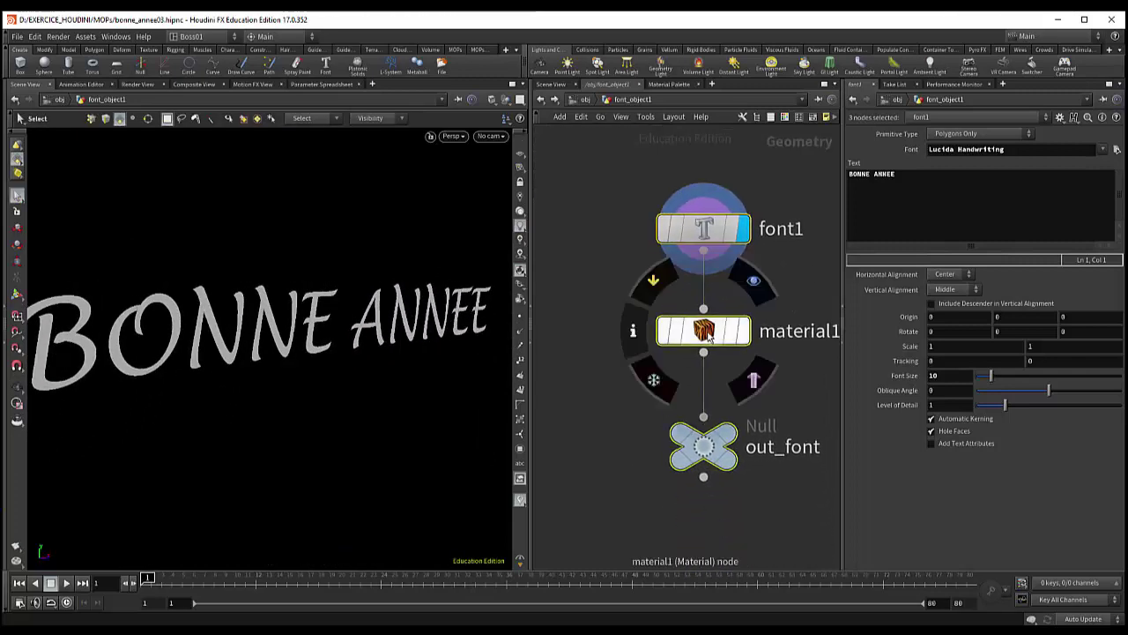
pyautogui.click(745, 337)
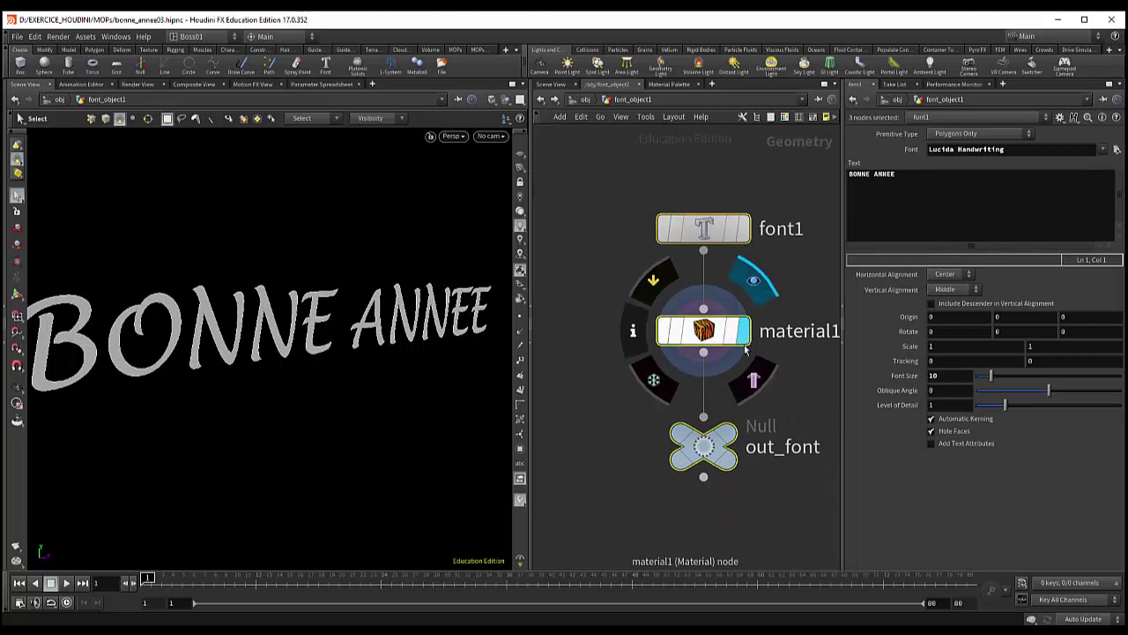
pyautogui.click(725, 436)
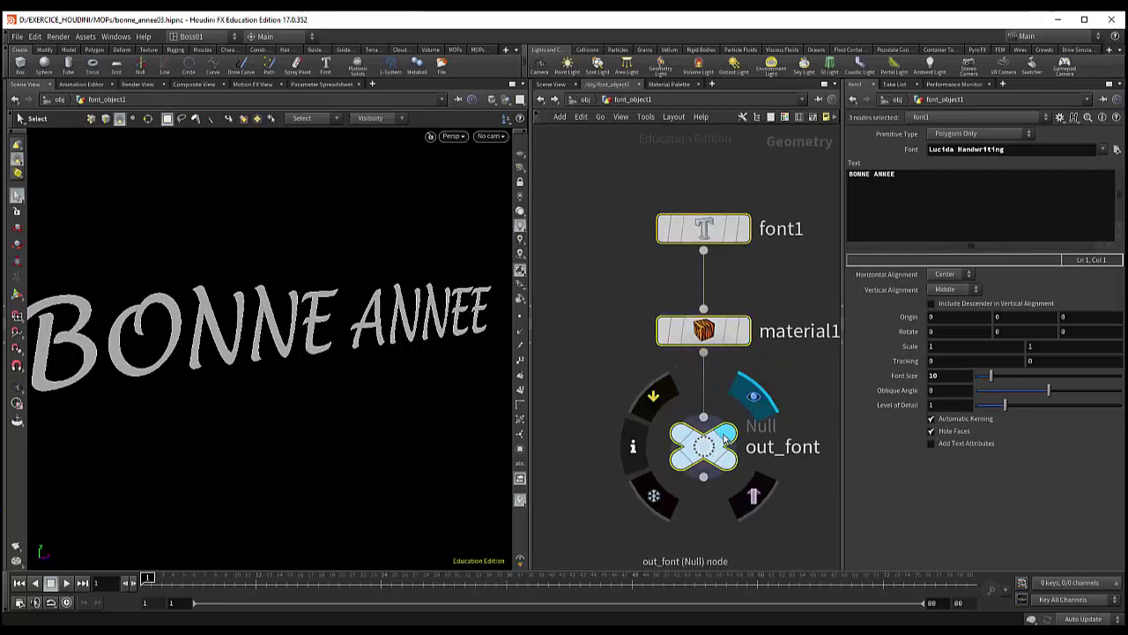
pyautogui.moveTo(590, 301)
pyautogui.mouseDown(button='middle')
pyautogui.moveTo(634, 324)
pyautogui.moveTo(658, 375)
pyautogui.mouseUp(button='middle')
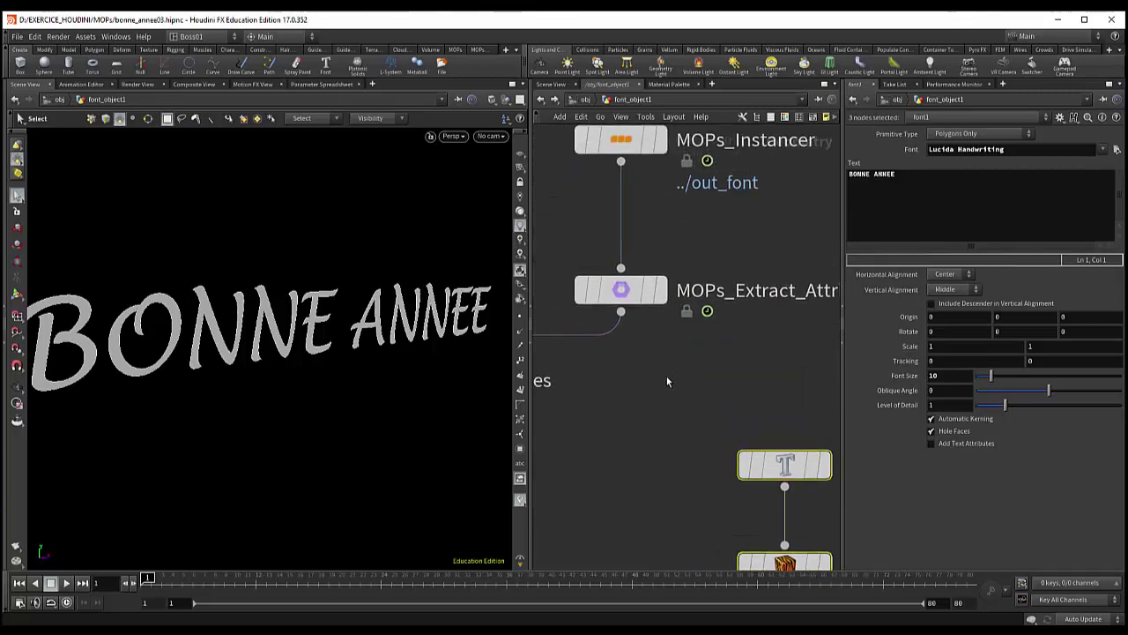
# - Show MOPs_Instancer's settings: one ../null_ref instance, Uniform Scale 0.1, Random indexing
pyautogui.moveTo(667, 381); pyautogui.dragTo(710, 506, button='middle')
pyautogui.scroll(-3, 618, 332)
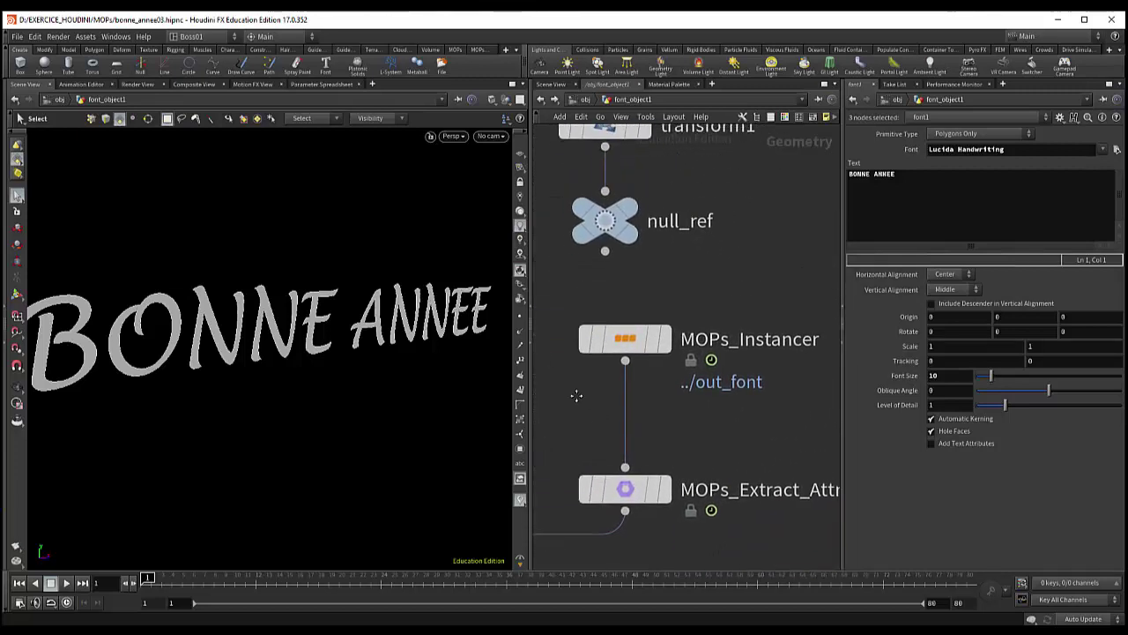
pyautogui.moveTo(642, 341); pyautogui.dragTo(649, 417, button='middle')
pyautogui.moveTo(568, 402); pyautogui.dragTo(699, 357, button='middle')
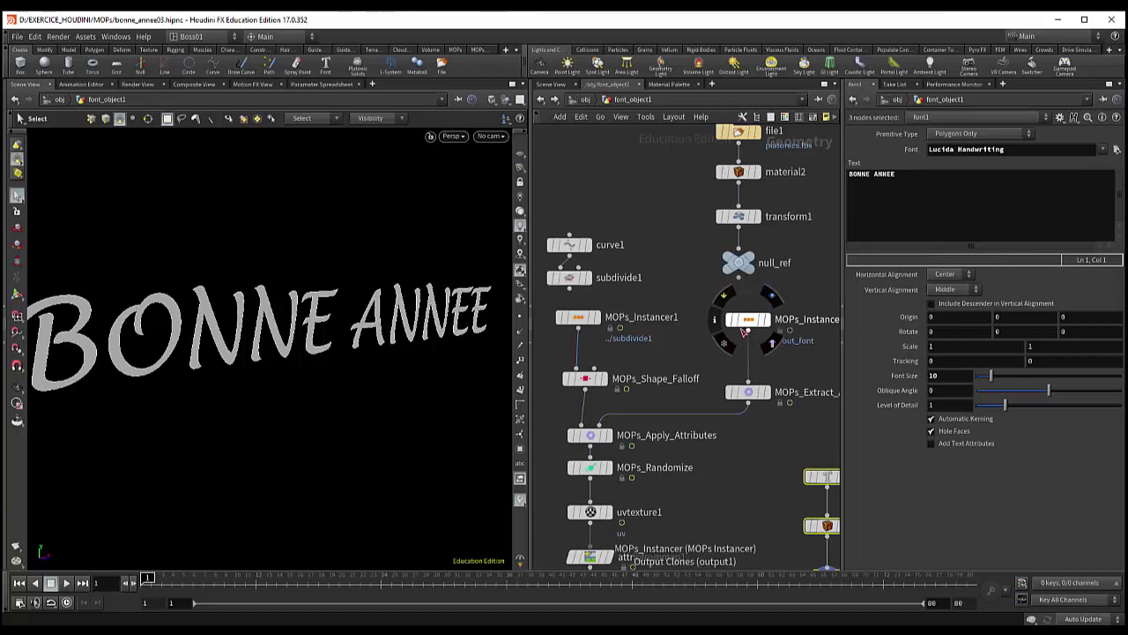
pyautogui.moveTo(751, 439); pyautogui.dragTo(718, 405, button='middle')
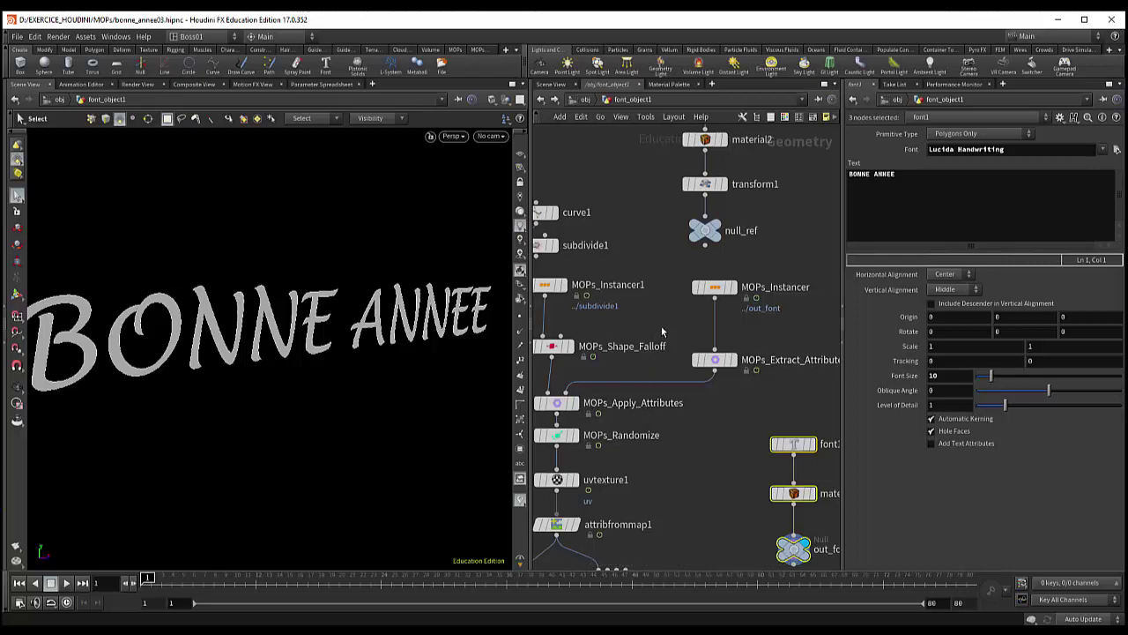
pyautogui.click(713, 287)
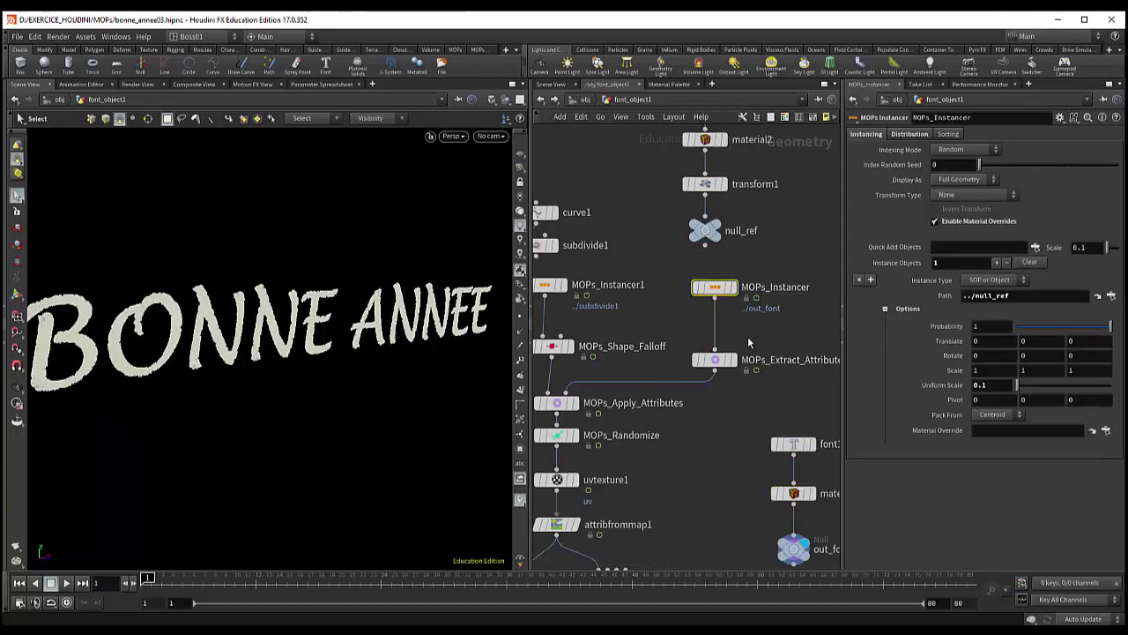
pyautogui.scroll(3, 743, 337)
pyautogui.scroll(2, 745, 319)
pyautogui.moveTo(732, 320)
pyautogui.mouseDown(button='middle')
pyautogui.moveTo(725, 398)
pyautogui.moveTo(745, 430)
pyautogui.mouseUp(button='middle')
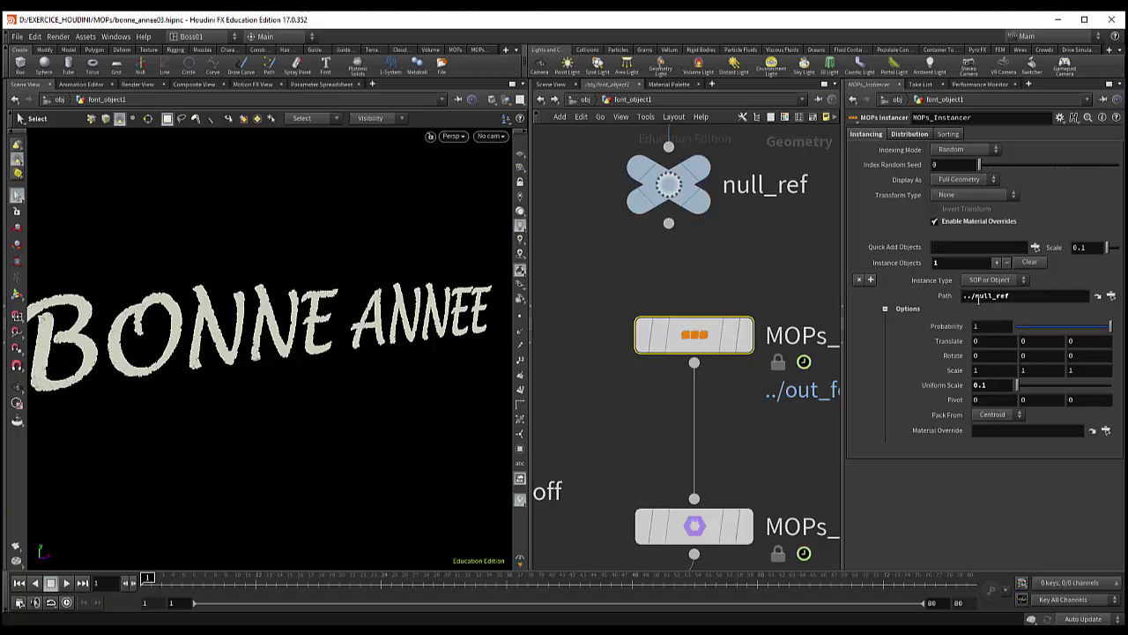
# - Show MOPs_Instancer's Distribution settings: Mesh on ../out_font, 10080 points, Relax Iterations 10
pyautogui.click(908, 134)
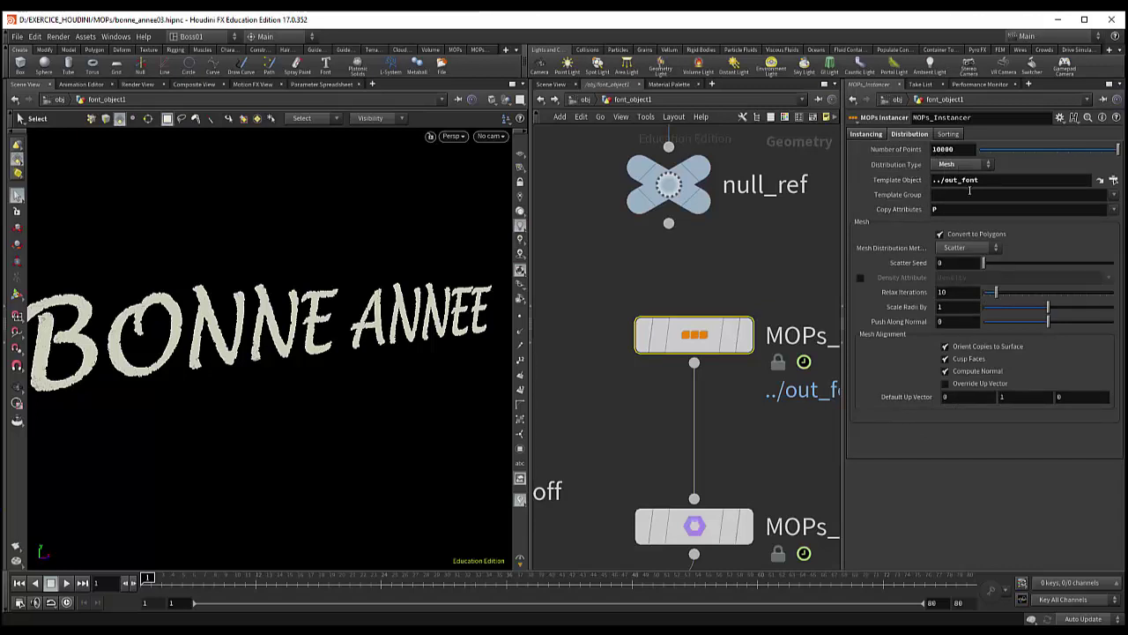
pyautogui.scroll(-3, 767, 459)
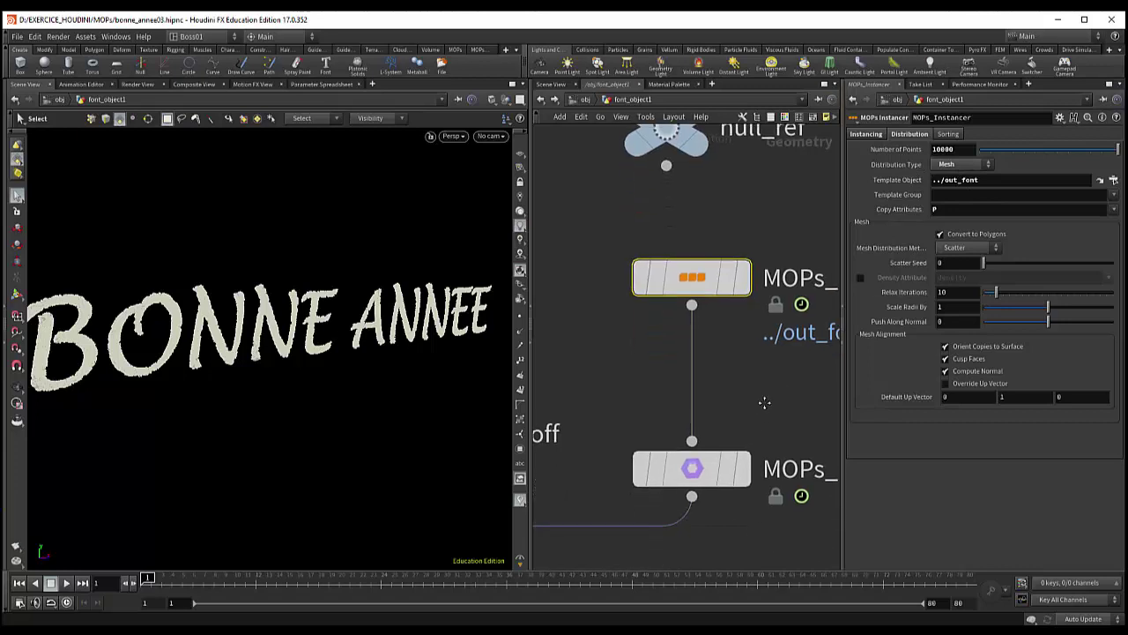
pyautogui.moveTo(741, 474); pyautogui.dragTo(723, 384, button='middle')
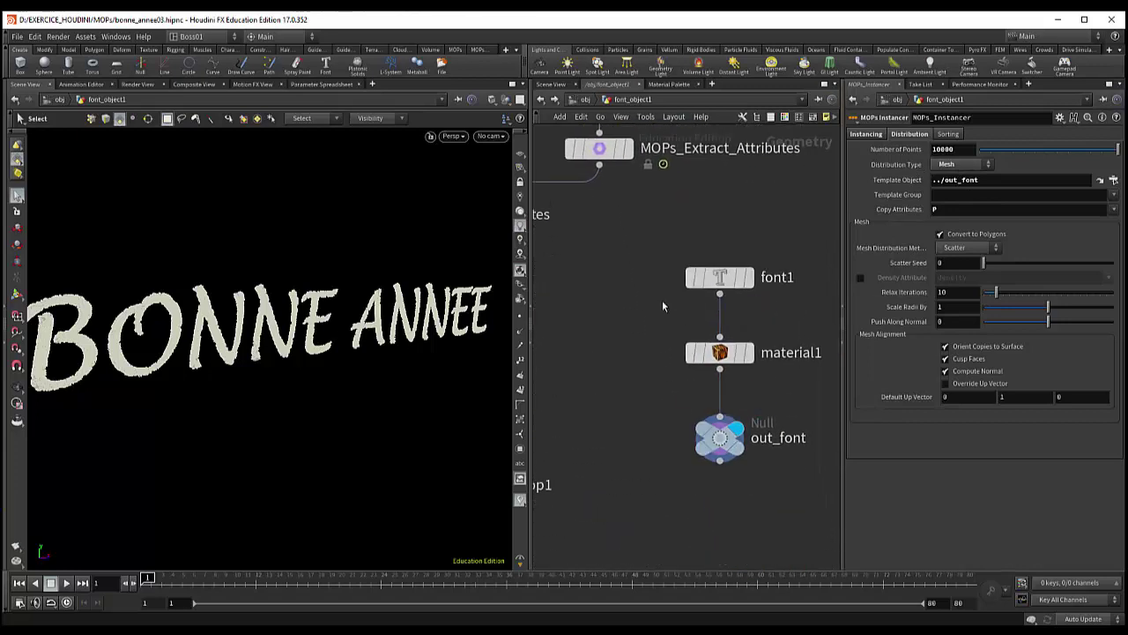
pyautogui.moveTo(647, 274)
pyautogui.mouseDown(button='middle')
pyautogui.moveTo(675, 332)
pyautogui.moveTo(726, 544)
pyautogui.mouseUp(button='middle')
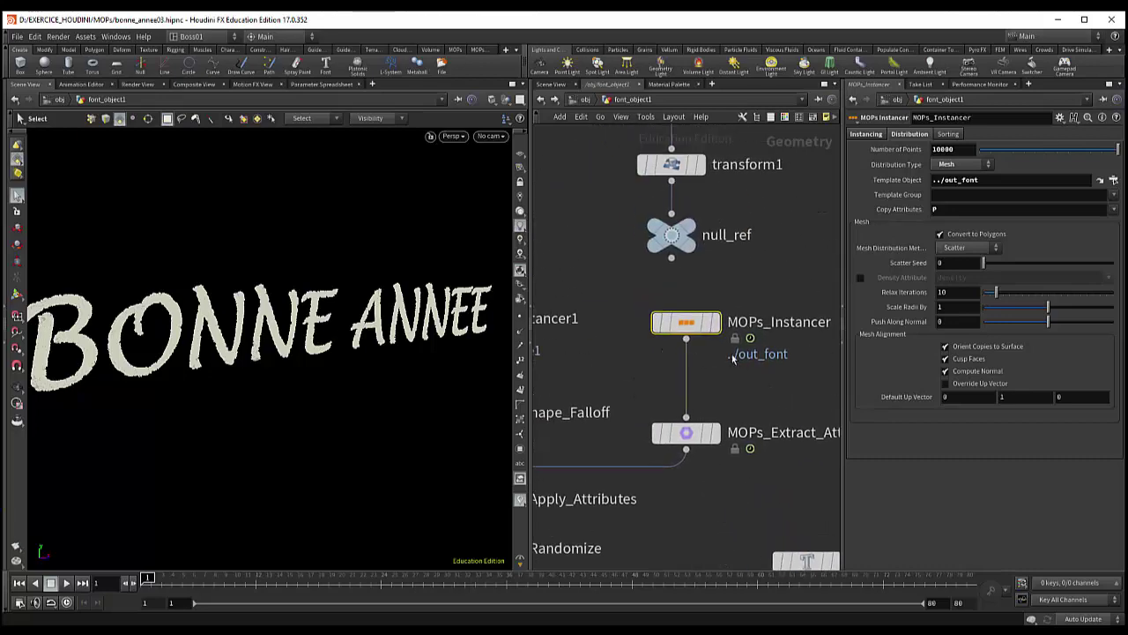
pyautogui.press('Escape')
pyautogui.scroll(3, 291, 392)
pyautogui.scroll(3, 293, 371)
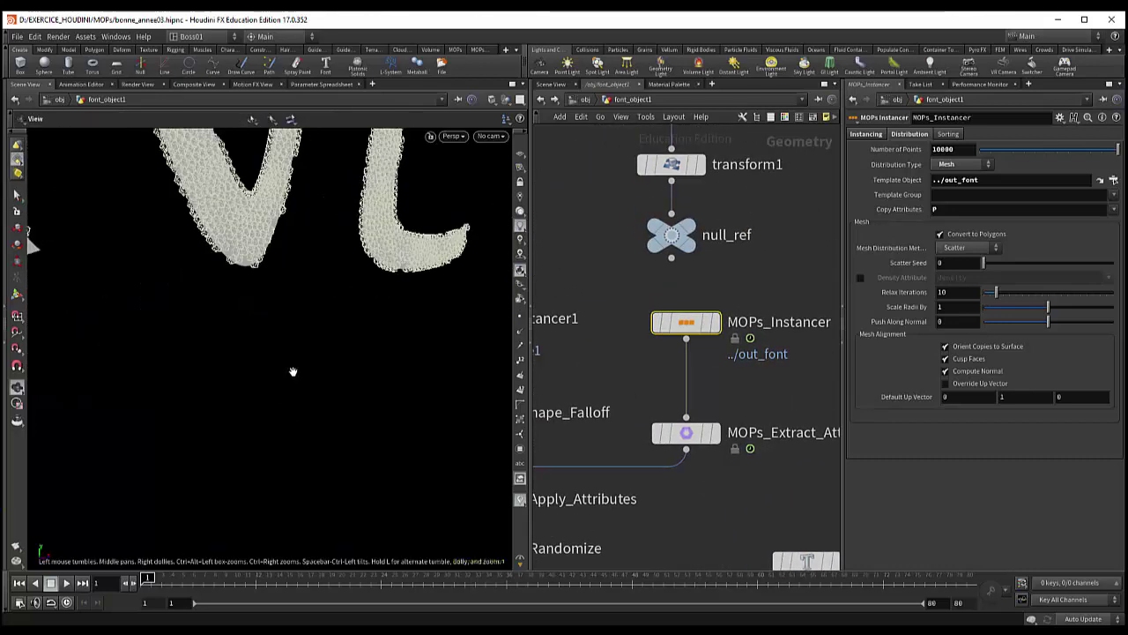
pyautogui.scroll(2, 281, 300)
pyautogui.scroll(2, 282, 344)
pyautogui.scroll(2, 281, 345)
pyautogui.scroll(1, 284, 354)
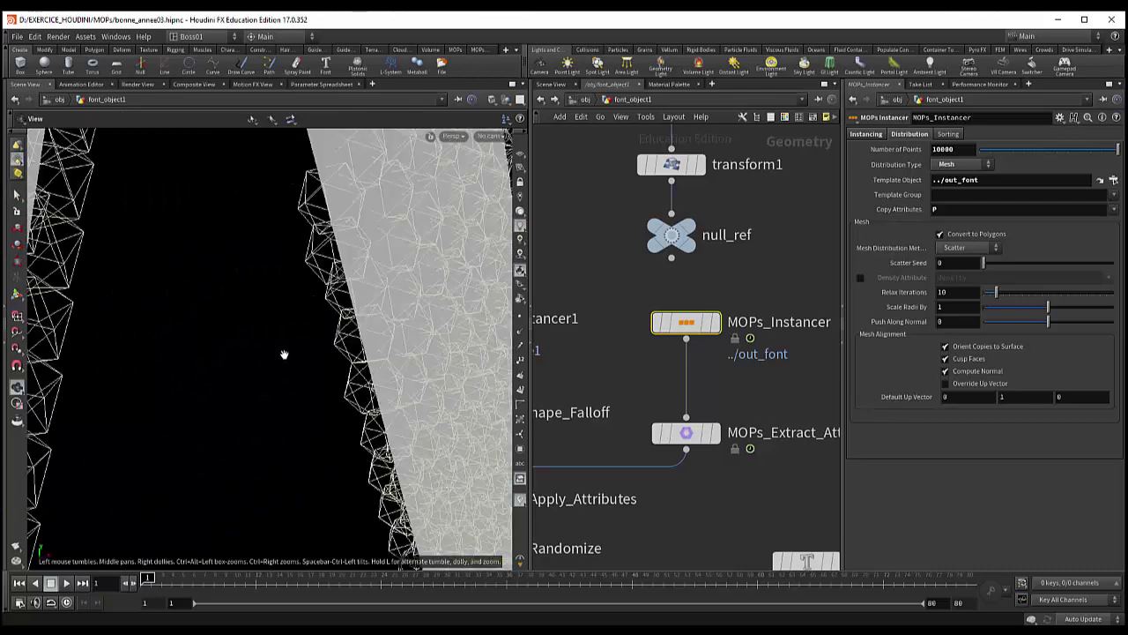
pyautogui.scroll(-3, 284, 354)
pyautogui.scroll(-2, 288, 360)
pyautogui.press('s')
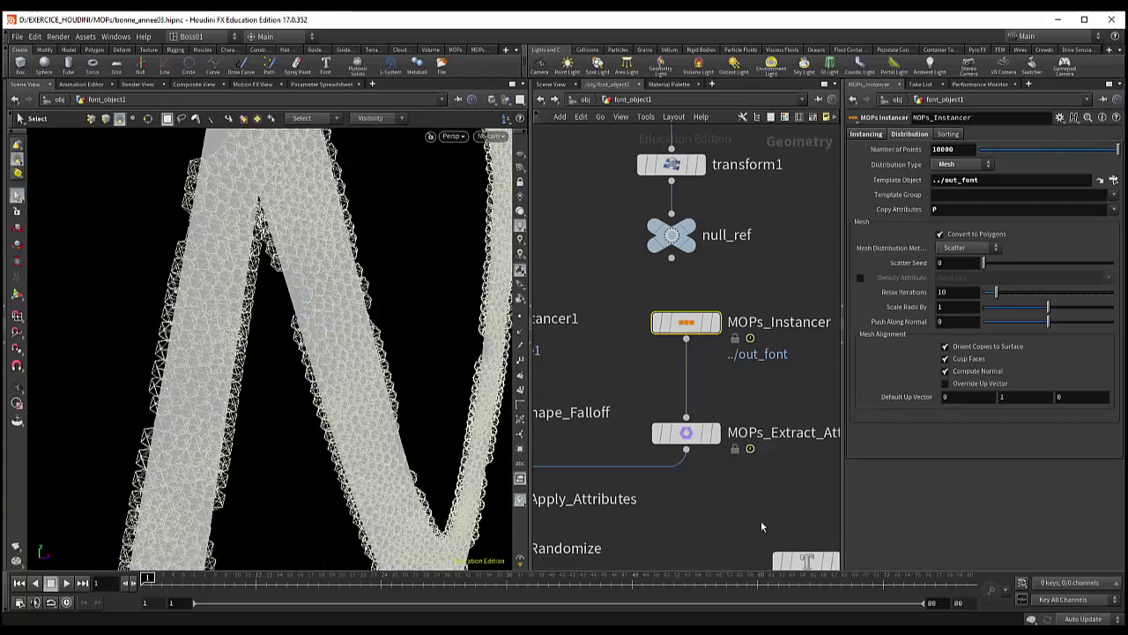
pyautogui.moveTo(761, 527); pyautogui.dragTo(681, 347, button='middle')
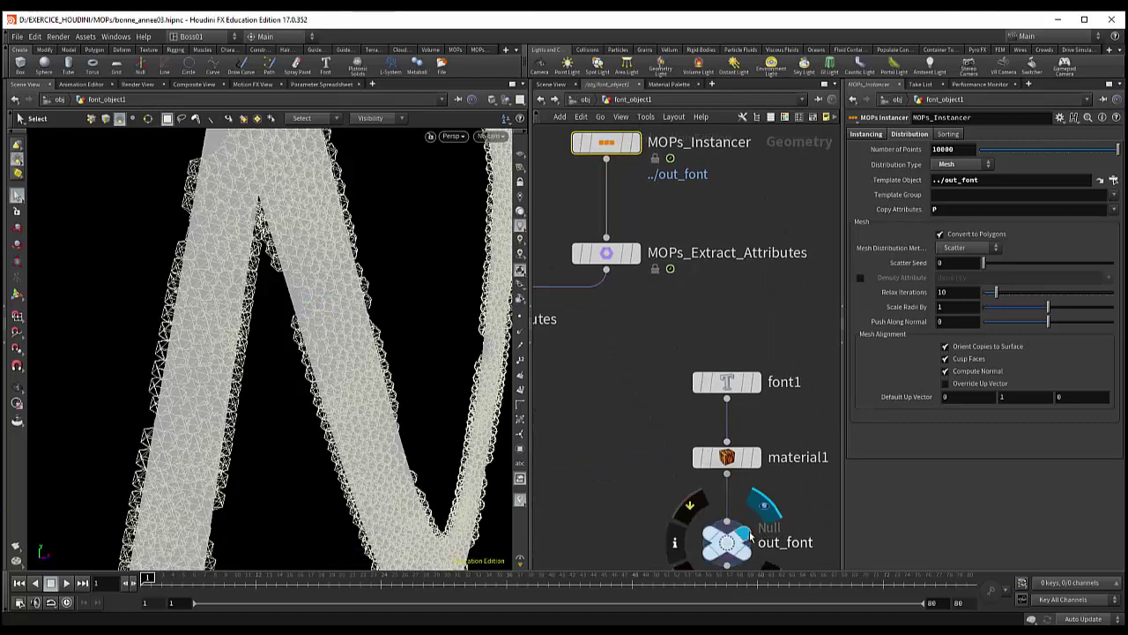
pyautogui.click(749, 533)
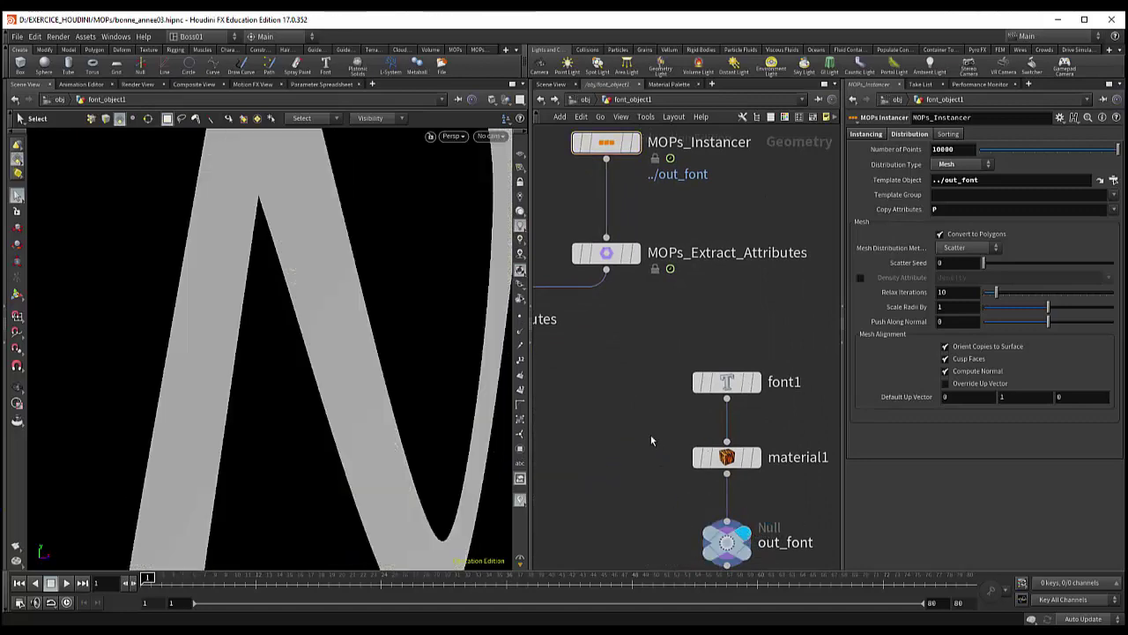
pyautogui.scroll(5, 652, 440)
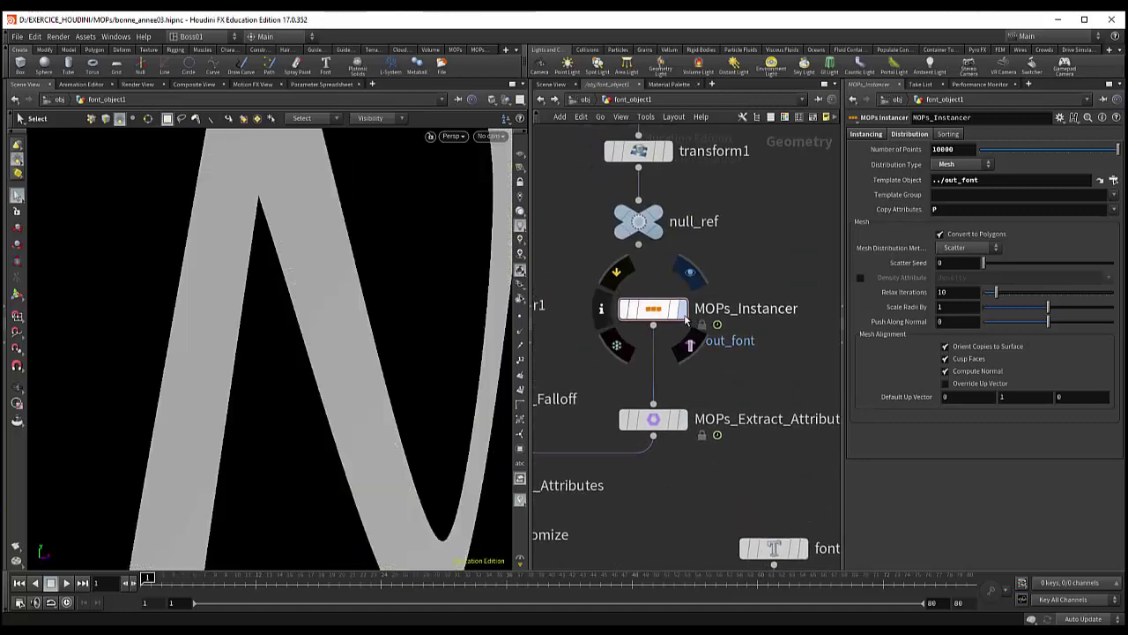
pyautogui.click(684, 309)
pyautogui.scroll(3, 406, 366)
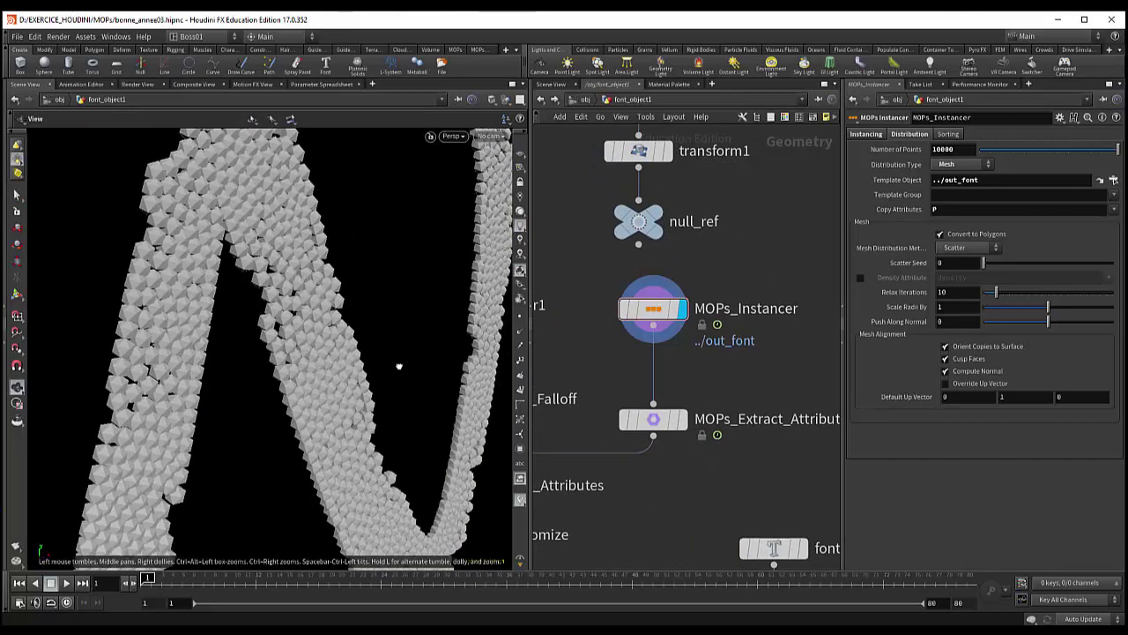
pyautogui.scroll(2, 393, 365)
pyautogui.press('s')
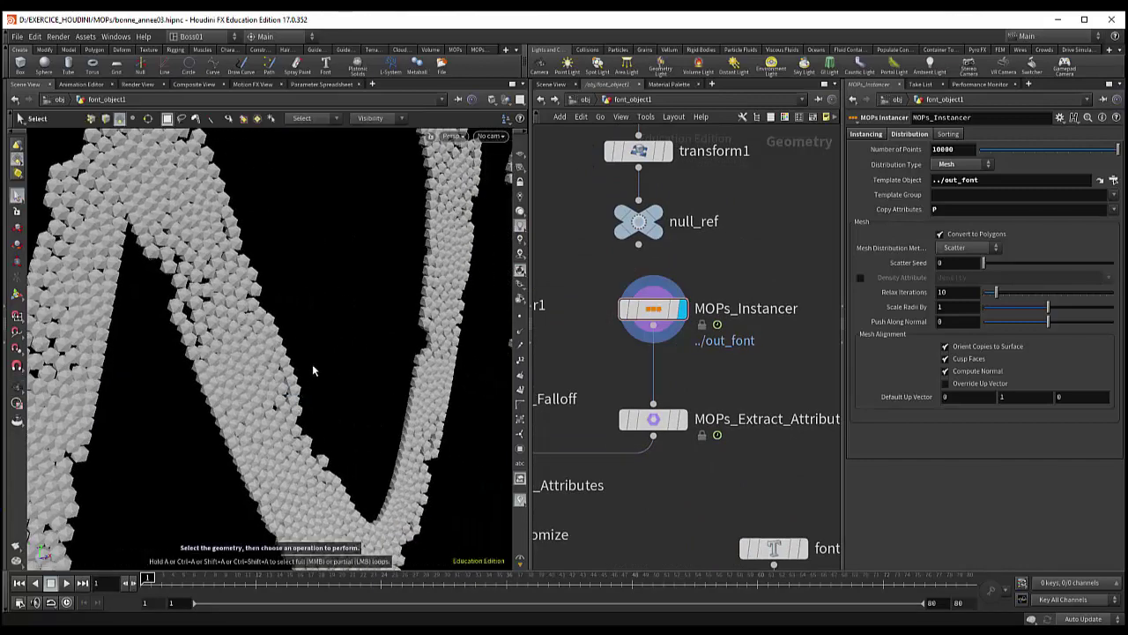
pyautogui.press('Escape')
pyautogui.scroll(-2, 319, 377)
pyautogui.scroll(-2, 325, 374)
pyautogui.scroll(-3, 326, 372)
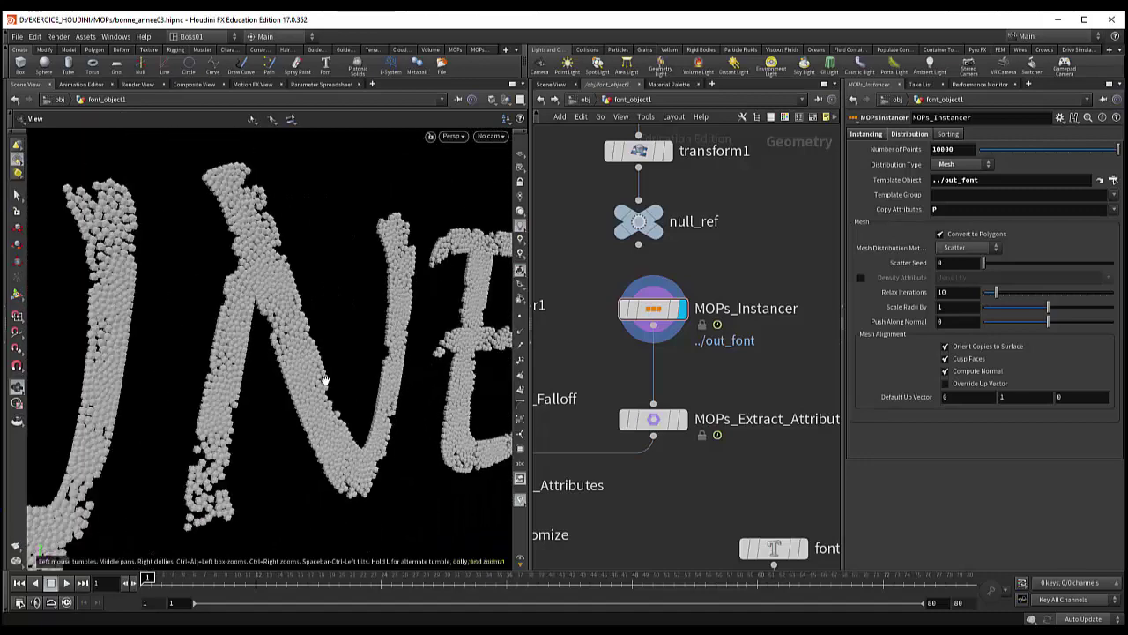
pyautogui.scroll(-2, 324, 379)
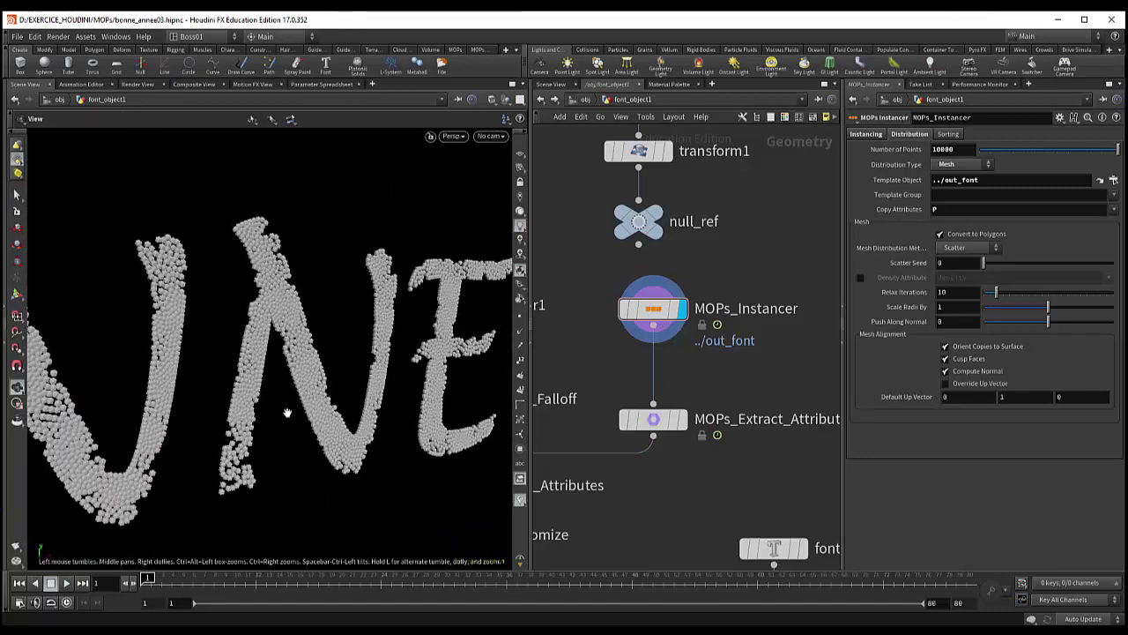
pyautogui.scroll(-2, 284, 417)
pyautogui.scroll(-2, 281, 424)
pyautogui.scroll(-2, 275, 436)
pyautogui.scroll(-2, 287, 370)
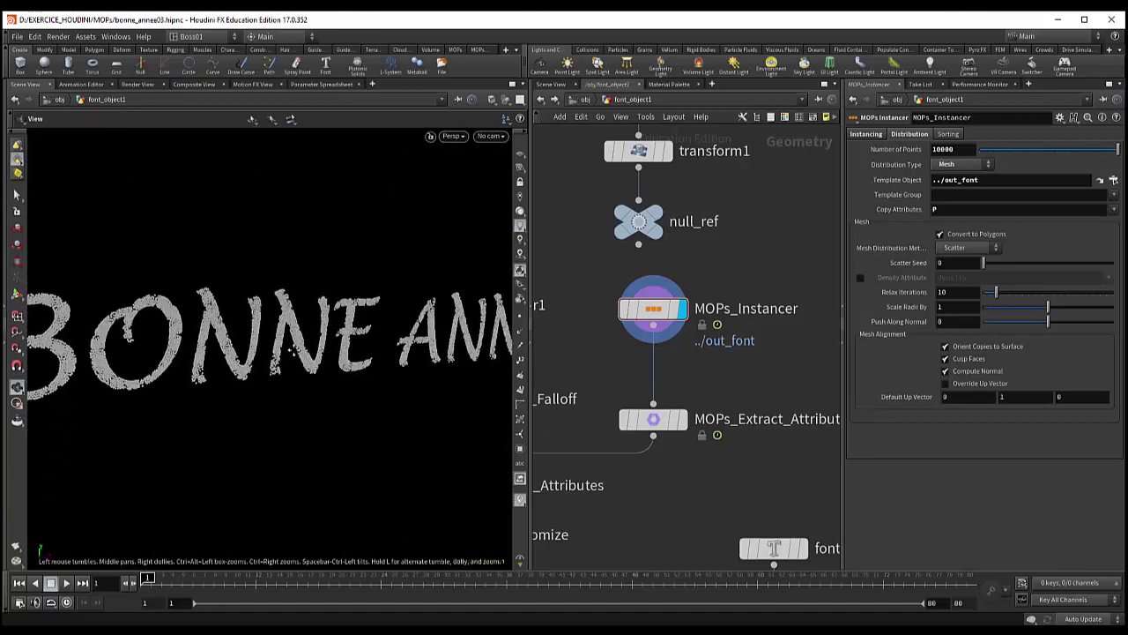
pyautogui.moveTo(292, 352); pyautogui.dragTo(336, 359)
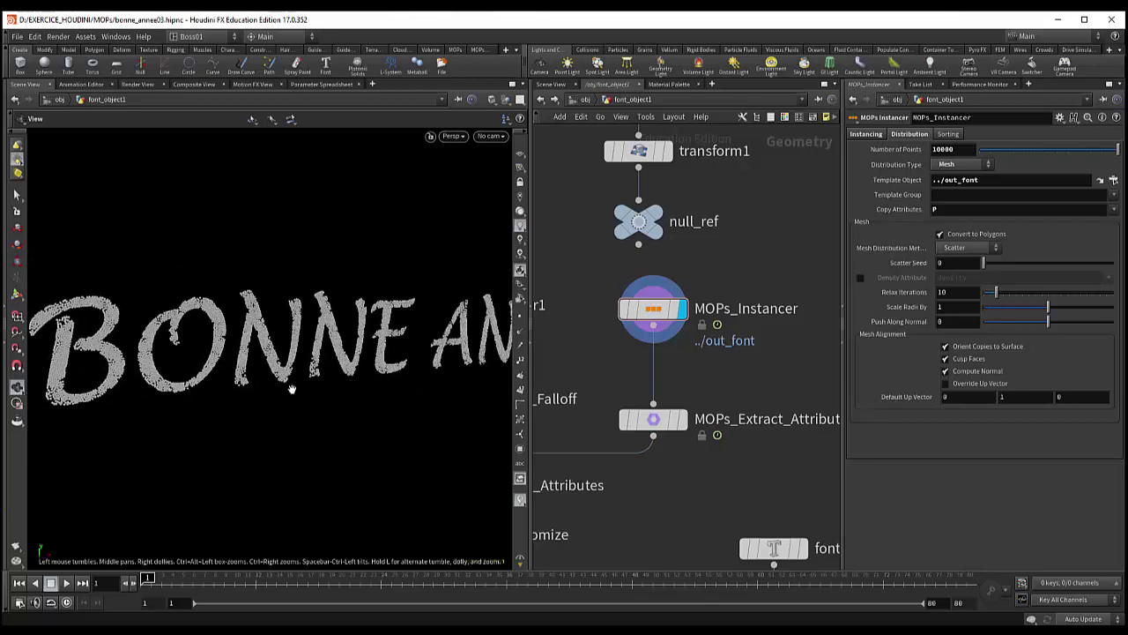
pyautogui.press('s')
pyautogui.press('Escape')
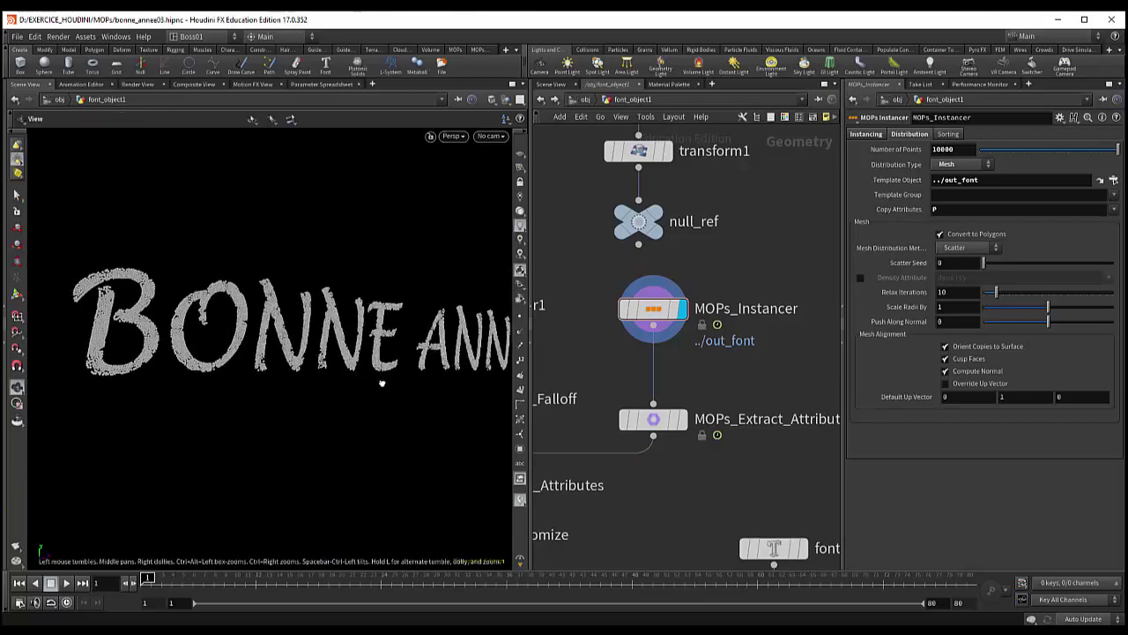
pyautogui.scroll(3, 365, 396)
pyautogui.moveTo(350, 385); pyautogui.dragTo(298, 286)
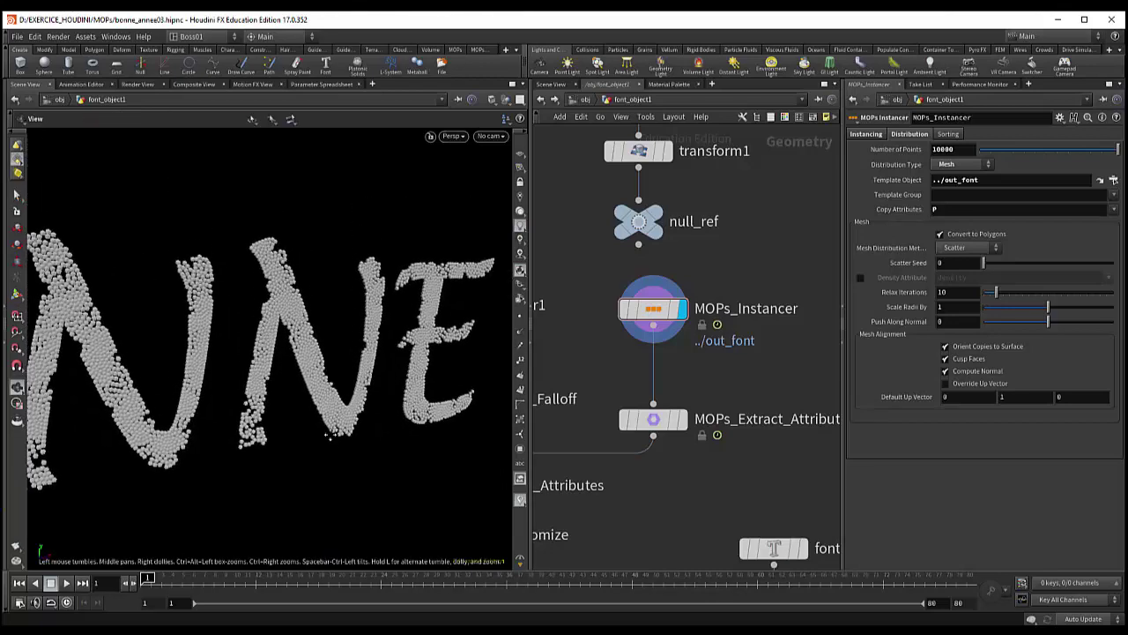
pyautogui.press('s')
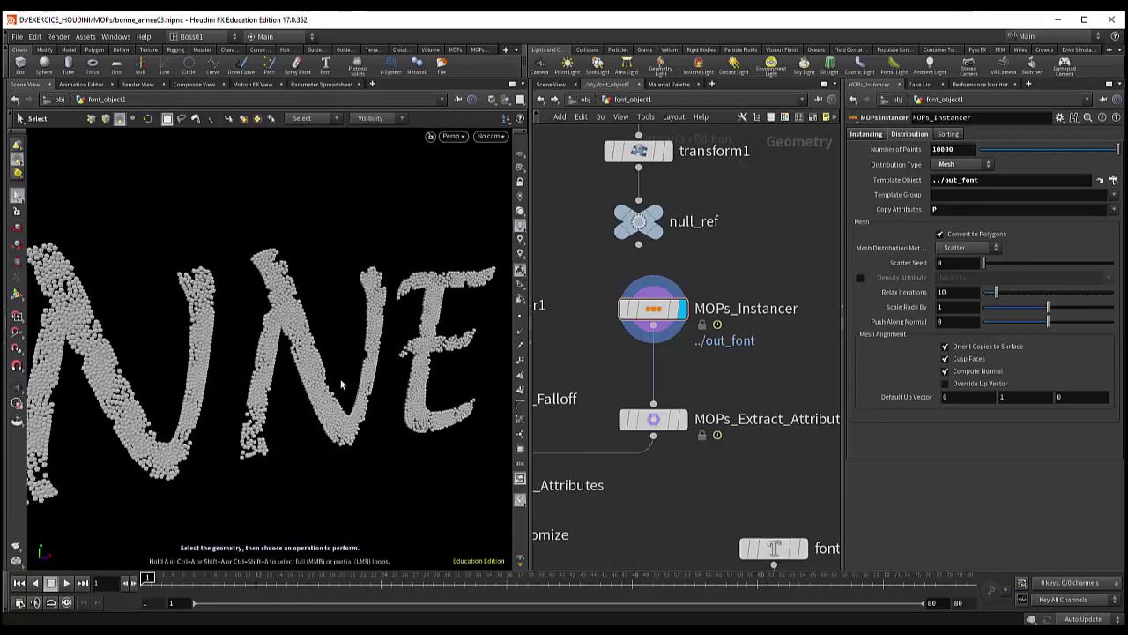
pyautogui.scroll(2, 327, 372)
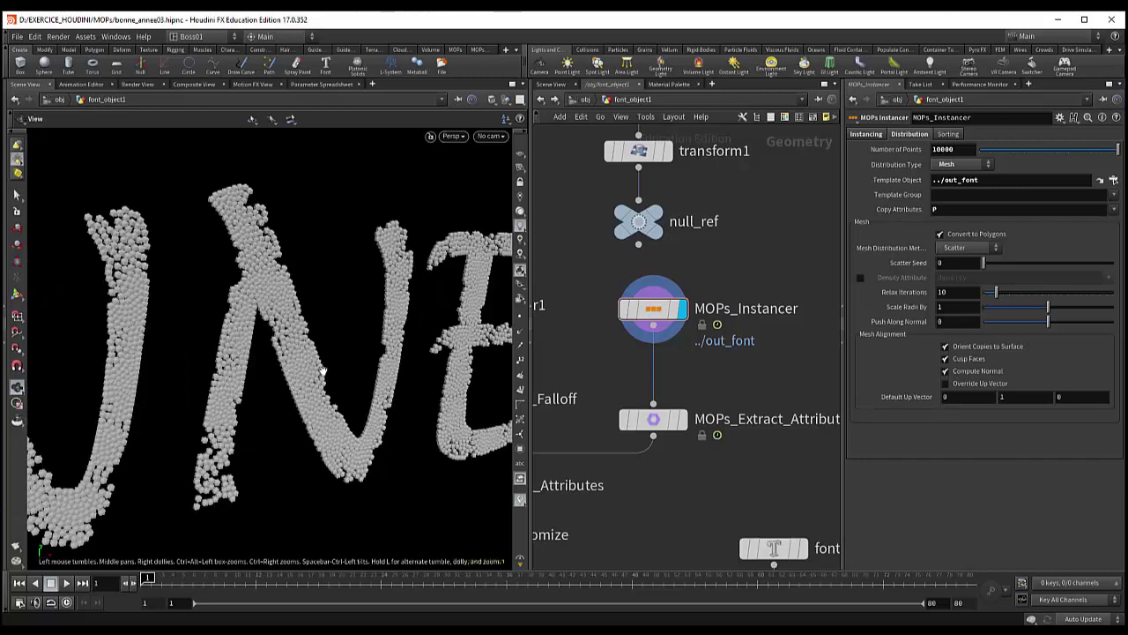
pyautogui.scroll(3, 326, 370)
pyautogui.scroll(-3, 362, 383)
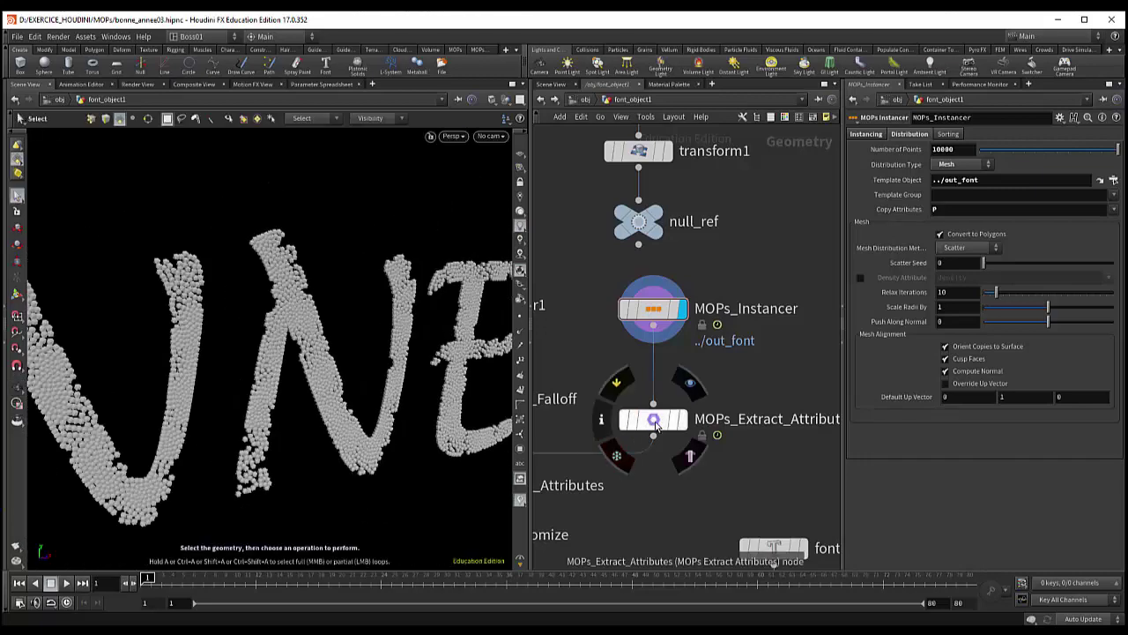
pyautogui.moveTo(769, 452); pyautogui.dragTo(735, 450, button='middle')
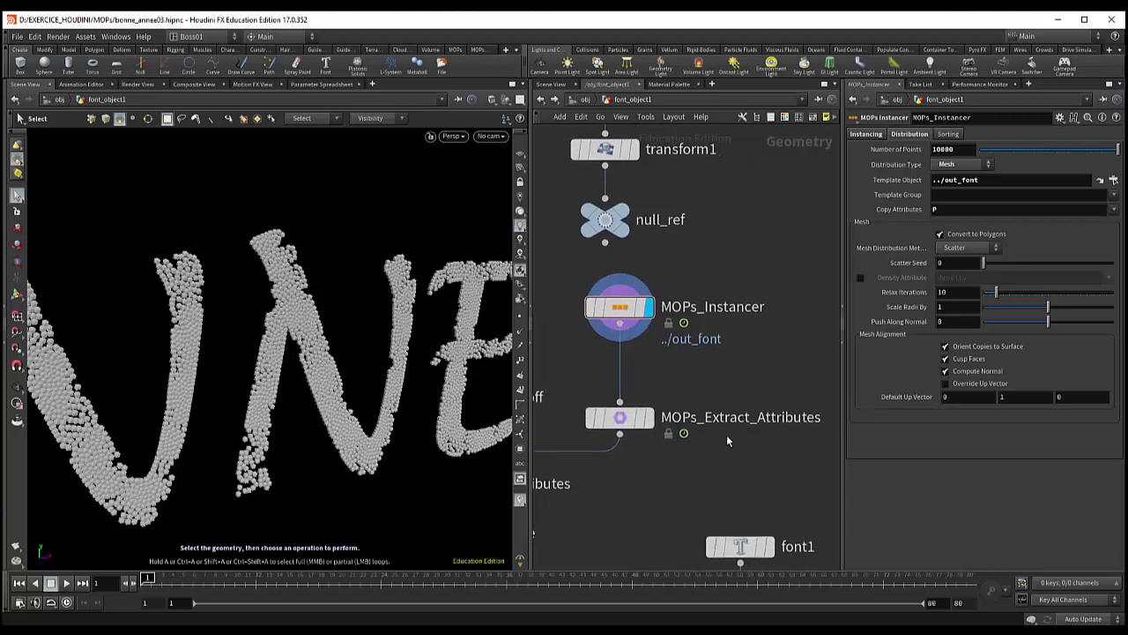
# - Cancel the node menu, inspect MOPs_Instancer and MOPs_Extract_Attributes, and pan to the curve chain
pyautogui.press('Tab')
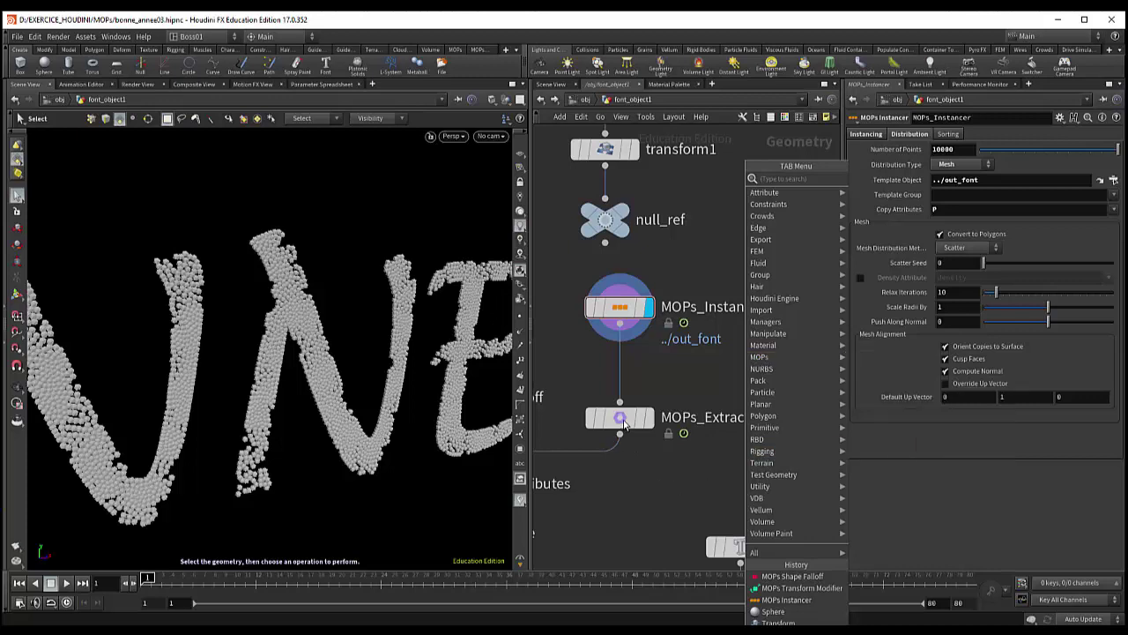
pyautogui.click(623, 424)
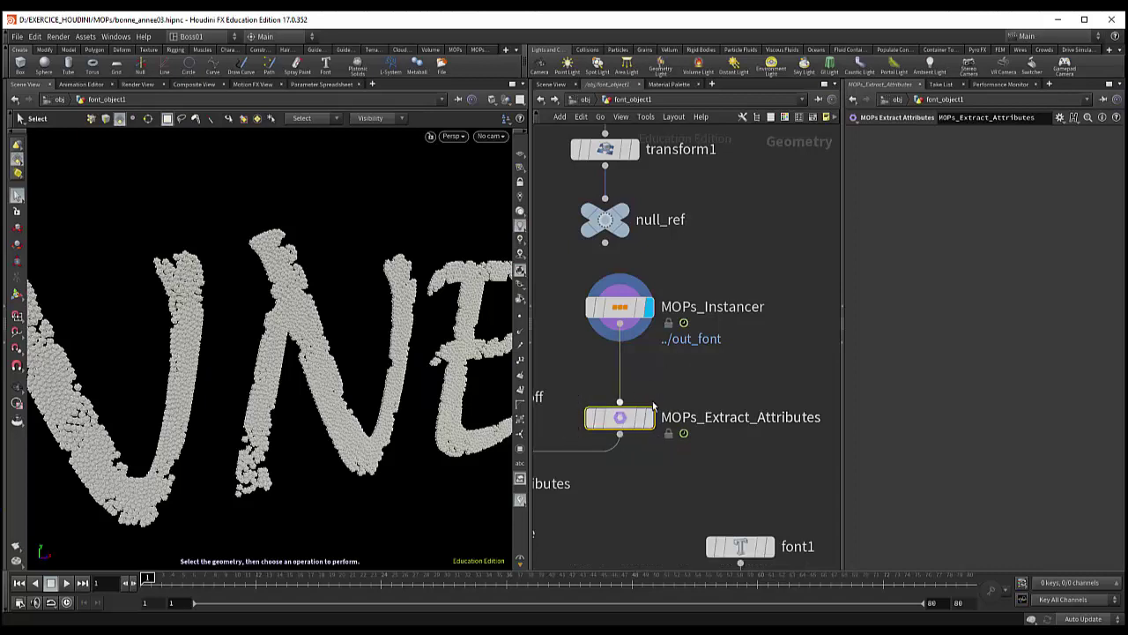
pyautogui.moveTo(620, 418)
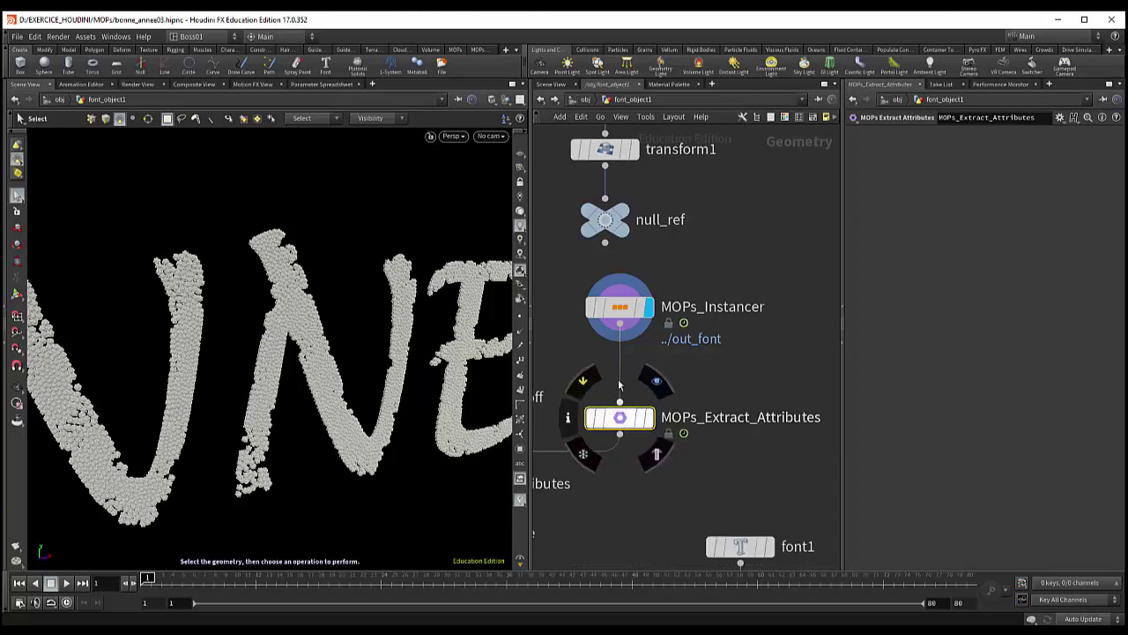
pyautogui.click(621, 308)
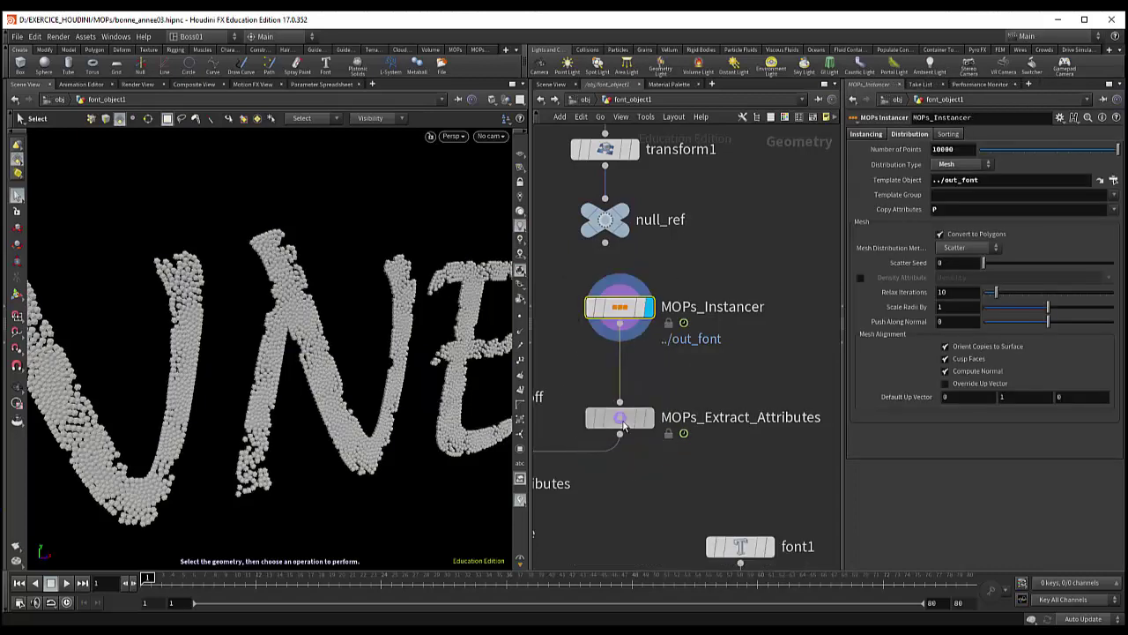
pyautogui.click(623, 424)
pyautogui.moveTo(622, 477); pyautogui.dragTo(815, 427, button='middle')
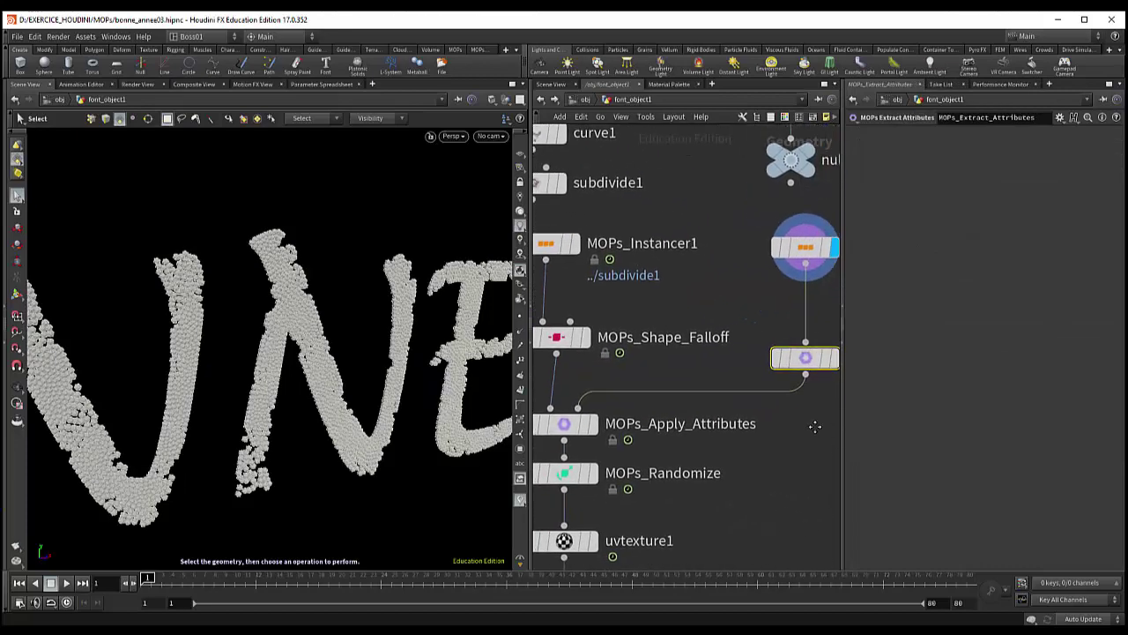
# - Show MOPs_Instancer1's Distribution settings: Curve on ../subdivide1, Even Length Segments 0.009
pyautogui.moveTo(608, 374); pyautogui.dragTo(704, 435, button='middle')
pyautogui.click(654, 396)
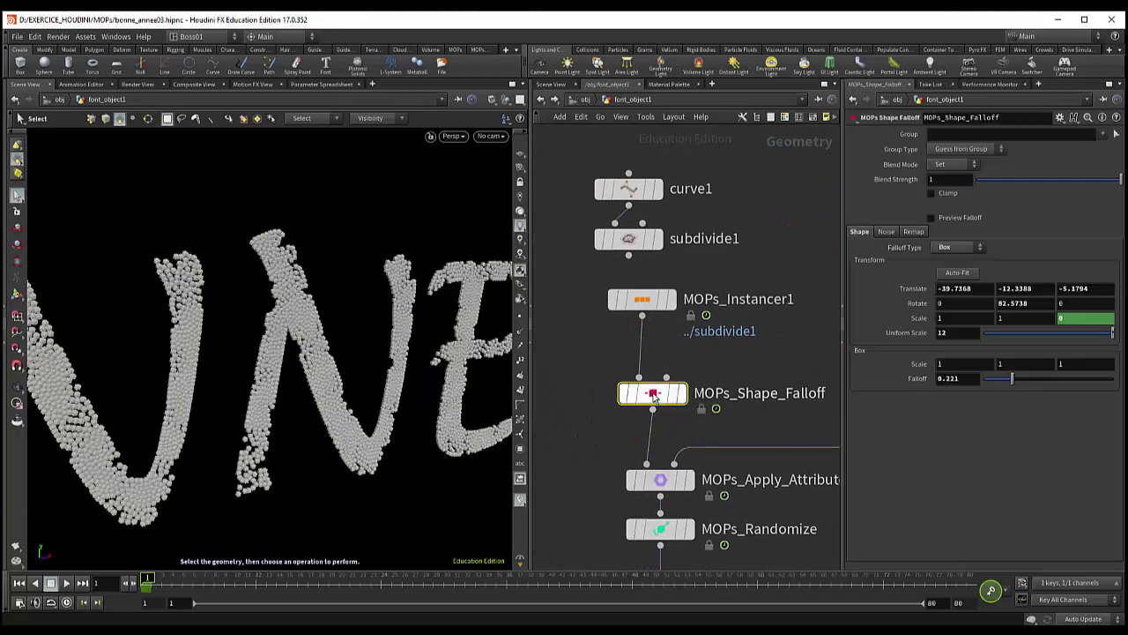
pyautogui.click(642, 301)
pyautogui.moveTo(648, 364)
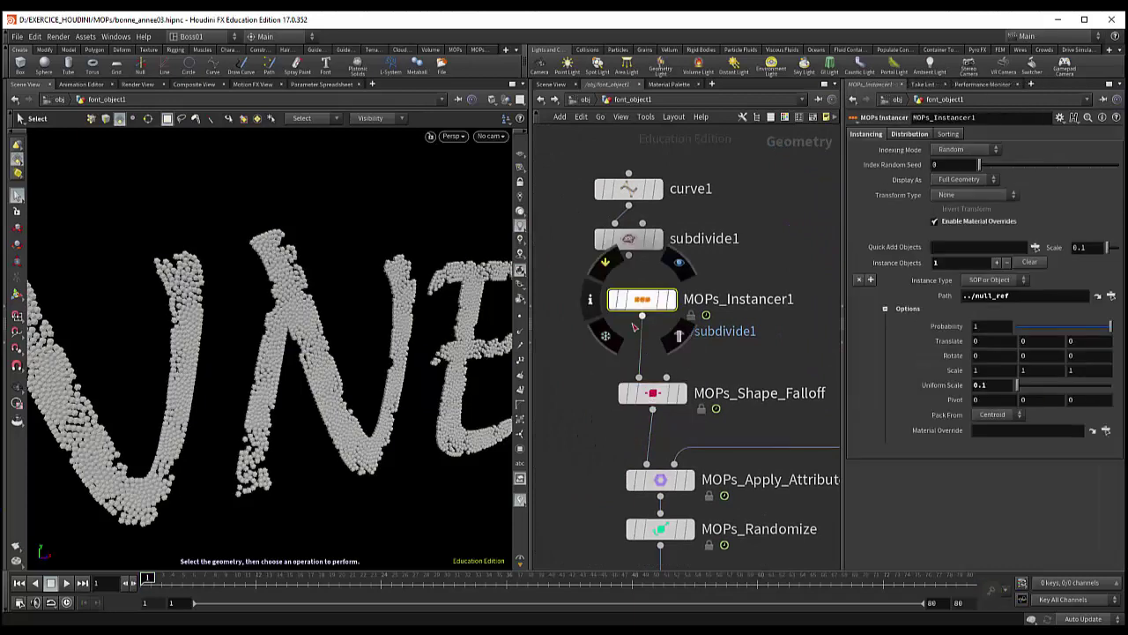
pyautogui.moveTo(703, 336); pyautogui.dragTo(709, 392, button='middle')
pyautogui.moveTo(648, 358); pyautogui.dragTo(648, 365)
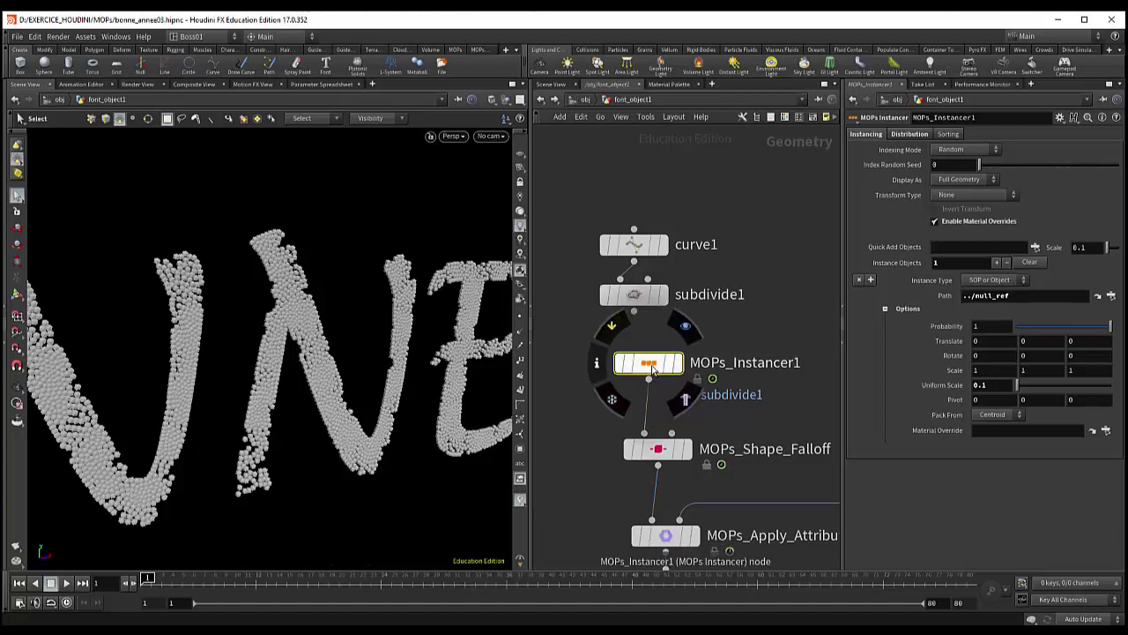
pyautogui.click(909, 134)
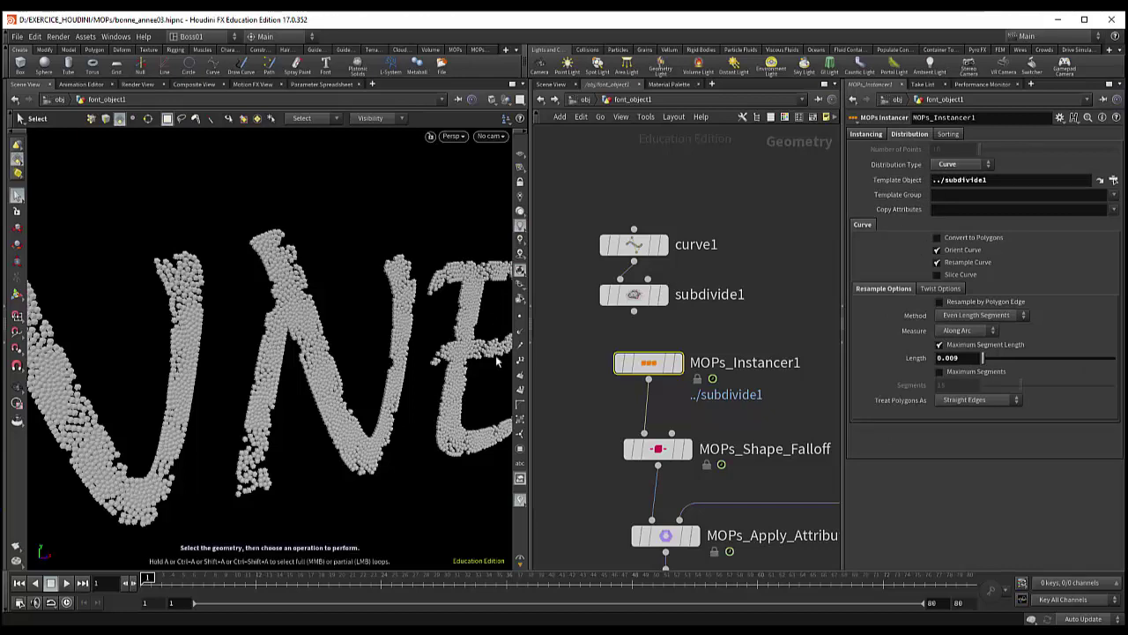
# - Stack curve1 and subdivide1 above MOPs_Instancer1 and pull back to see BONNE ANNEE beside the curve
pyautogui.moveTo(634, 244); pyautogui.dragTo(625, 195)
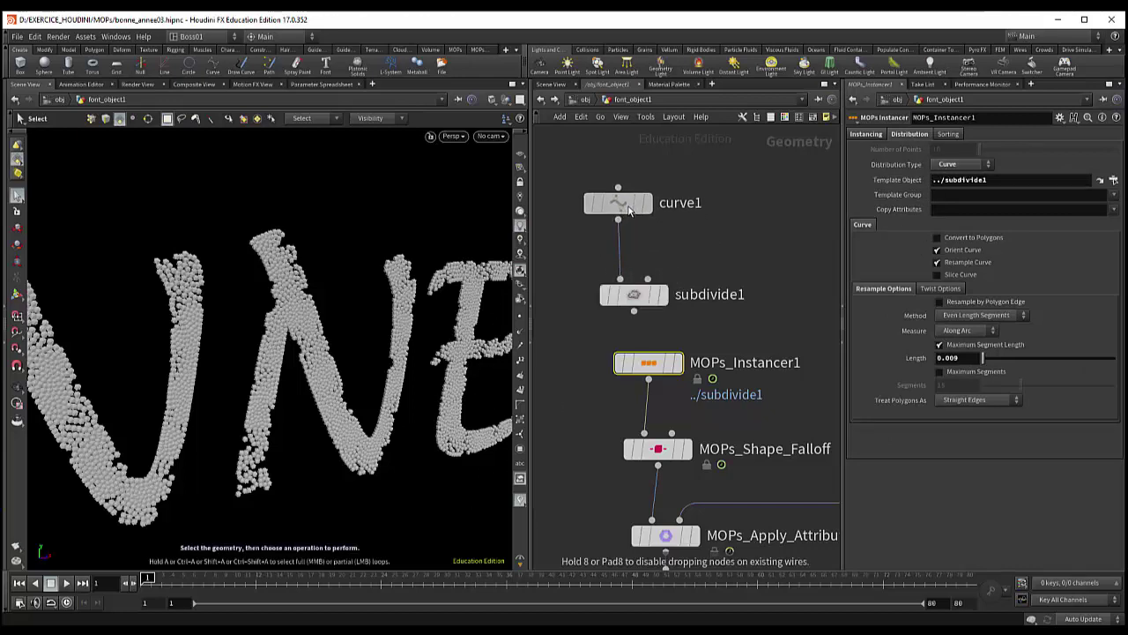
pyautogui.moveTo(642, 308); pyautogui.dragTo(633, 273)
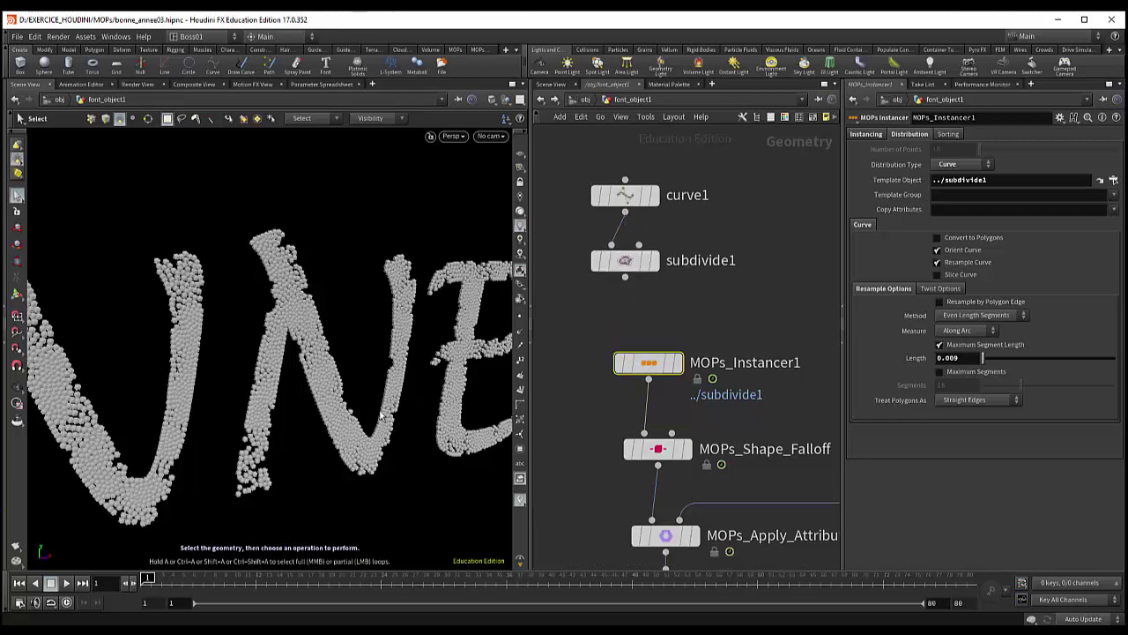
pyautogui.press('Escape')
pyautogui.moveTo(322, 486)
pyautogui.mouseDown()
pyautogui.moveTo(294, 370)
pyautogui.moveTo(311, 474)
pyautogui.moveTo(252, 410)
pyautogui.moveTo(264, 415)
pyautogui.moveTo(214, 390)
pyautogui.moveTo(227, 399)
pyautogui.mouseUp()
pyautogui.press('s')
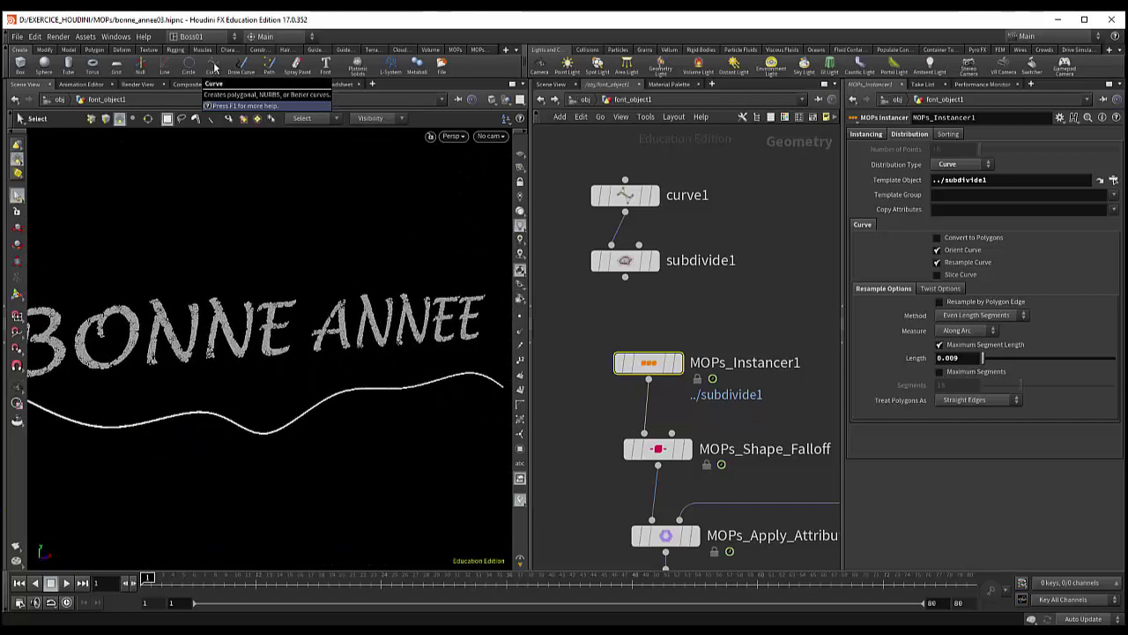
pyautogui.moveTo(625, 196)
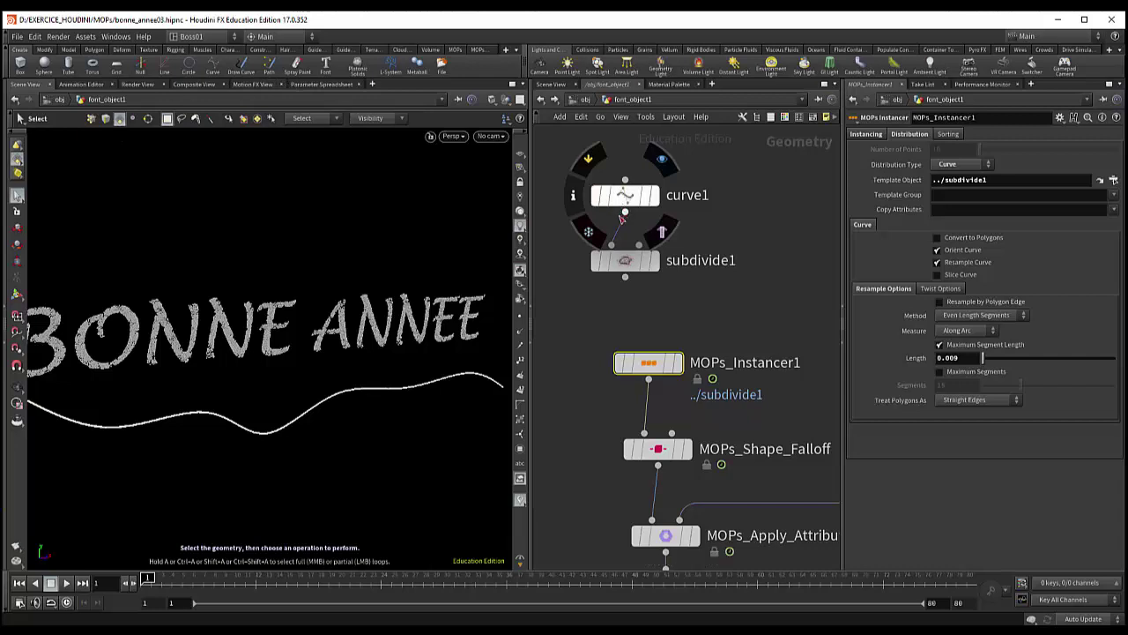
# - Compare curve1's jagged polygon with the subdivide1 curve, display subdivide1, and select MOPs_Instancer1
pyautogui.click(629, 265)
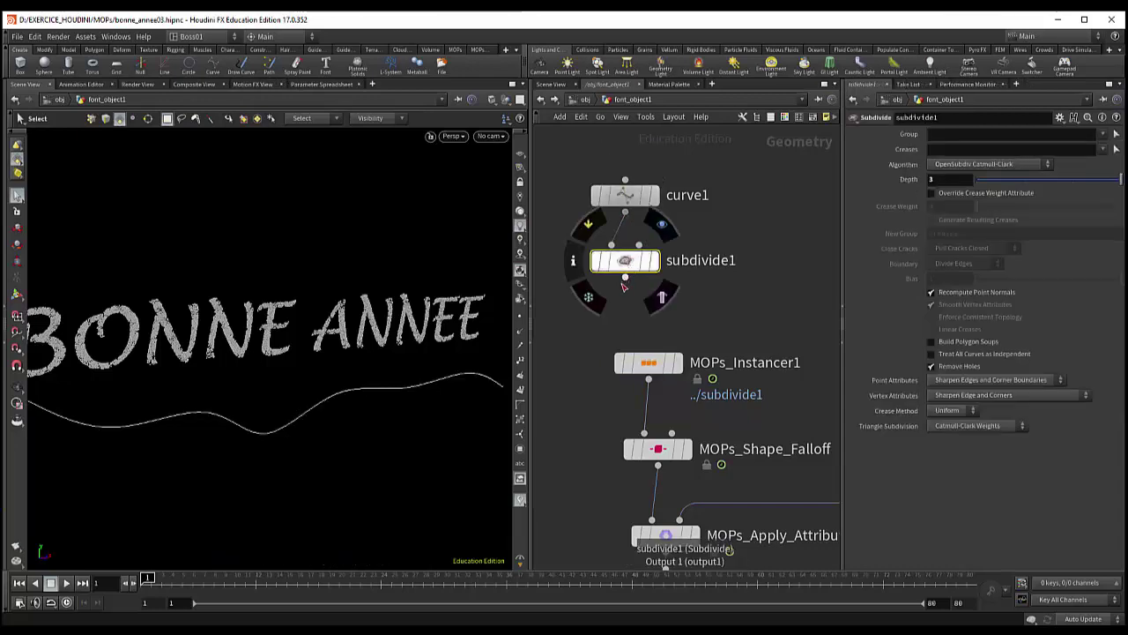
pyautogui.click(655, 197)
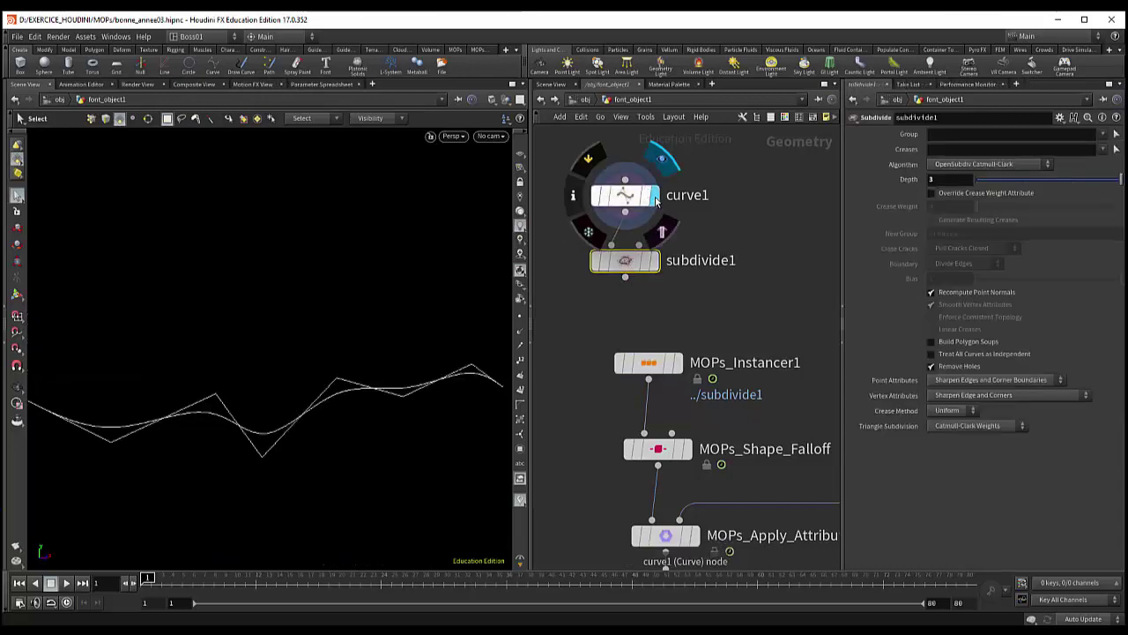
pyautogui.click(655, 261)
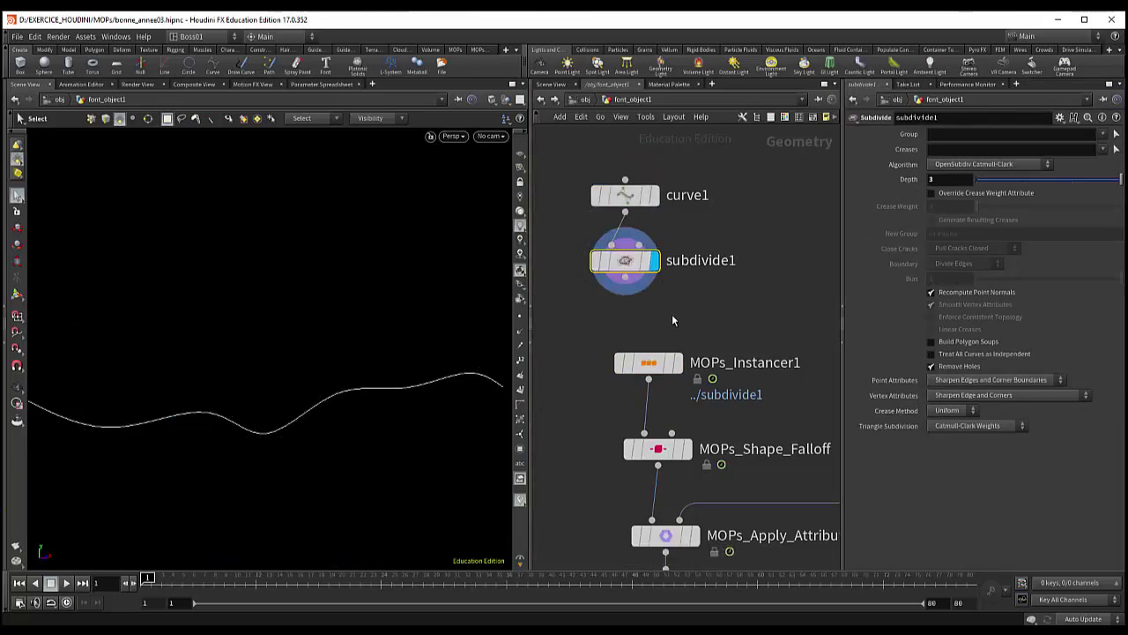
pyautogui.moveTo(672, 314); pyautogui.dragTo(664, 268, button='middle')
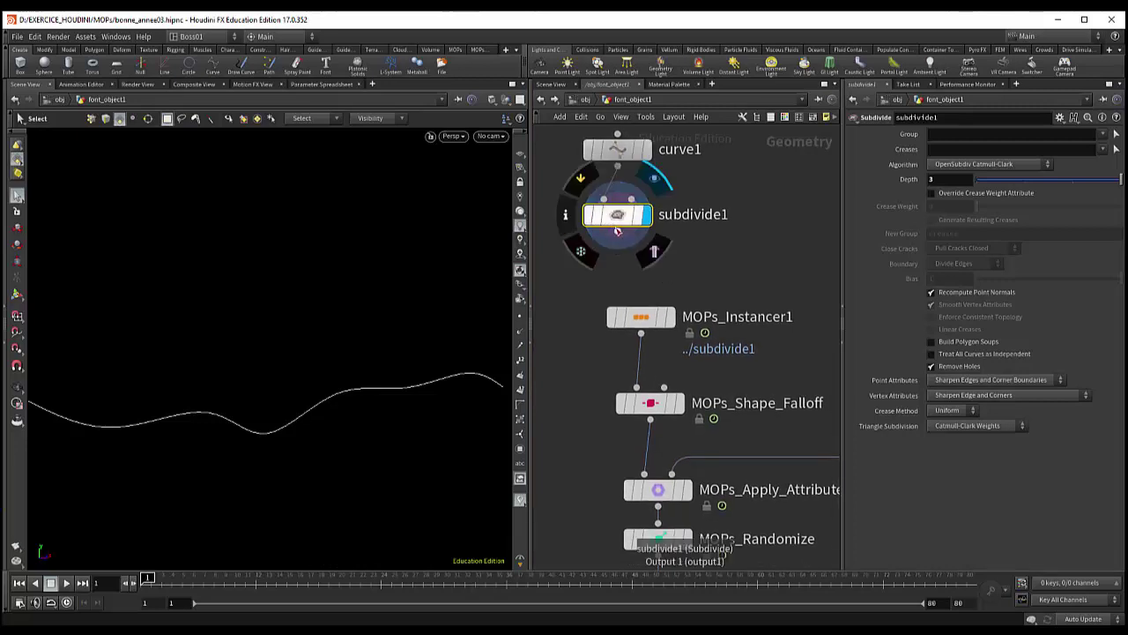
pyautogui.click(641, 318)
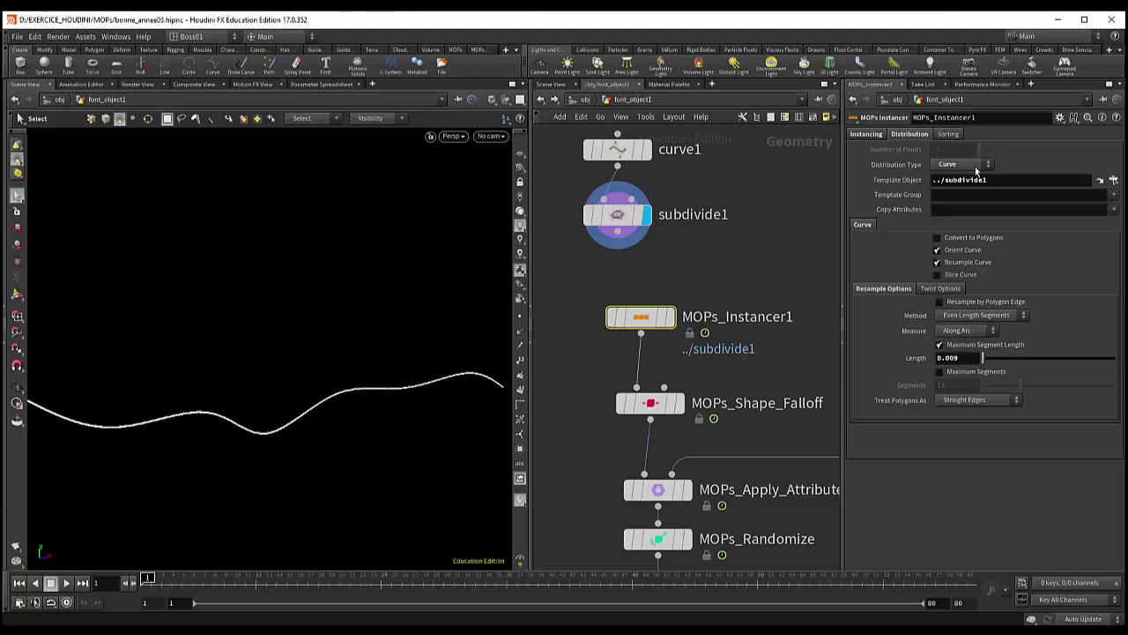
pyautogui.click(866, 134)
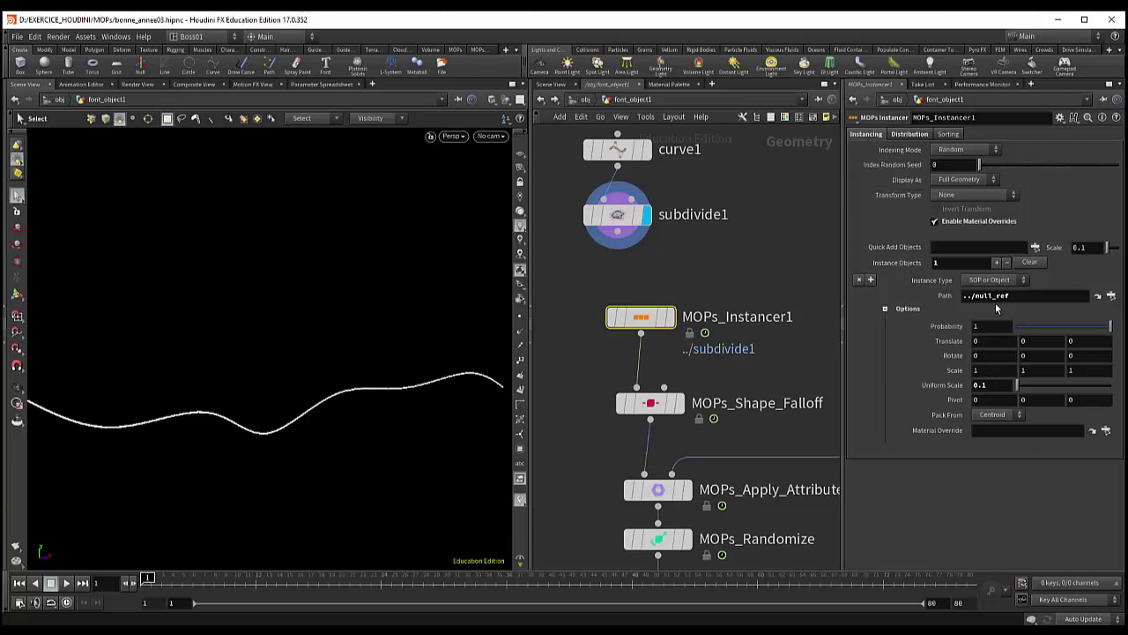
pyautogui.click(907, 134)
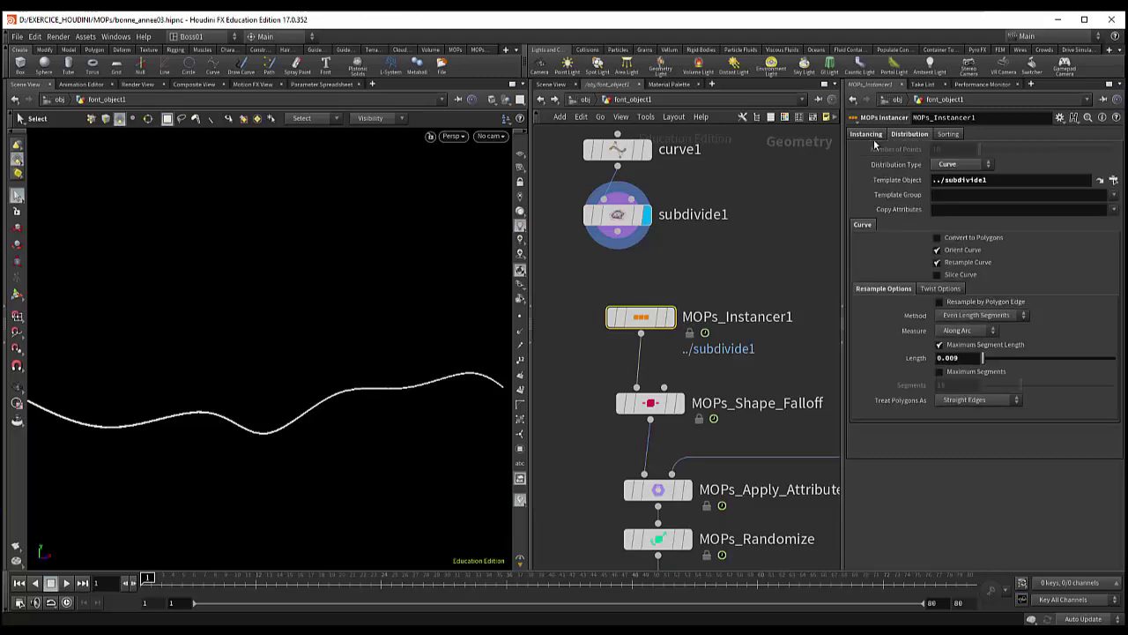
pyautogui.click(869, 135)
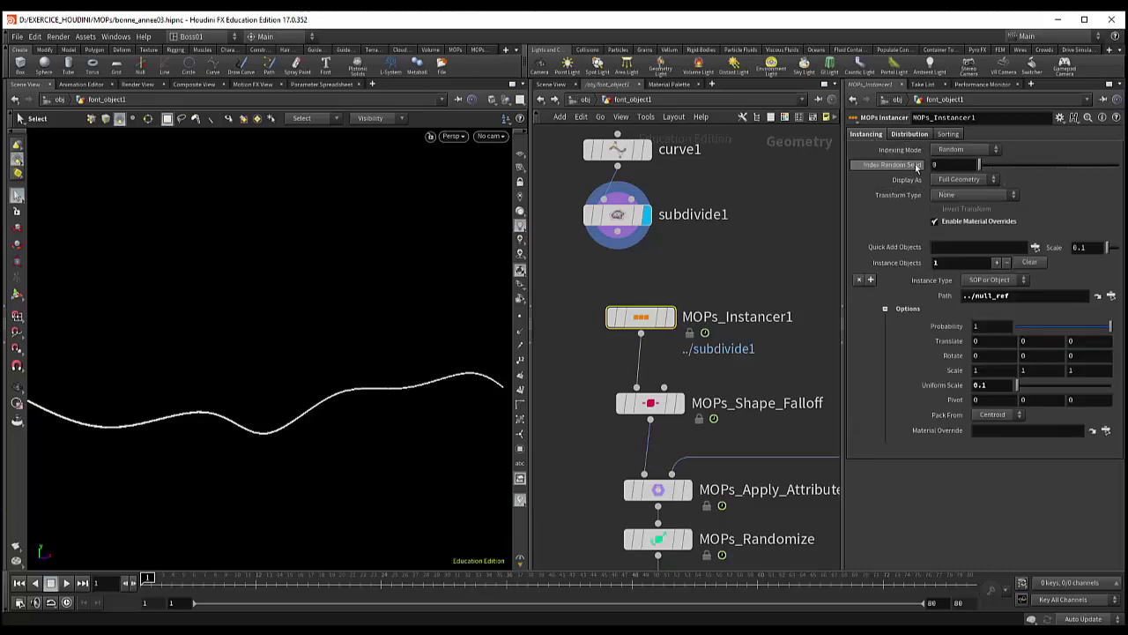
pyautogui.click(902, 135)
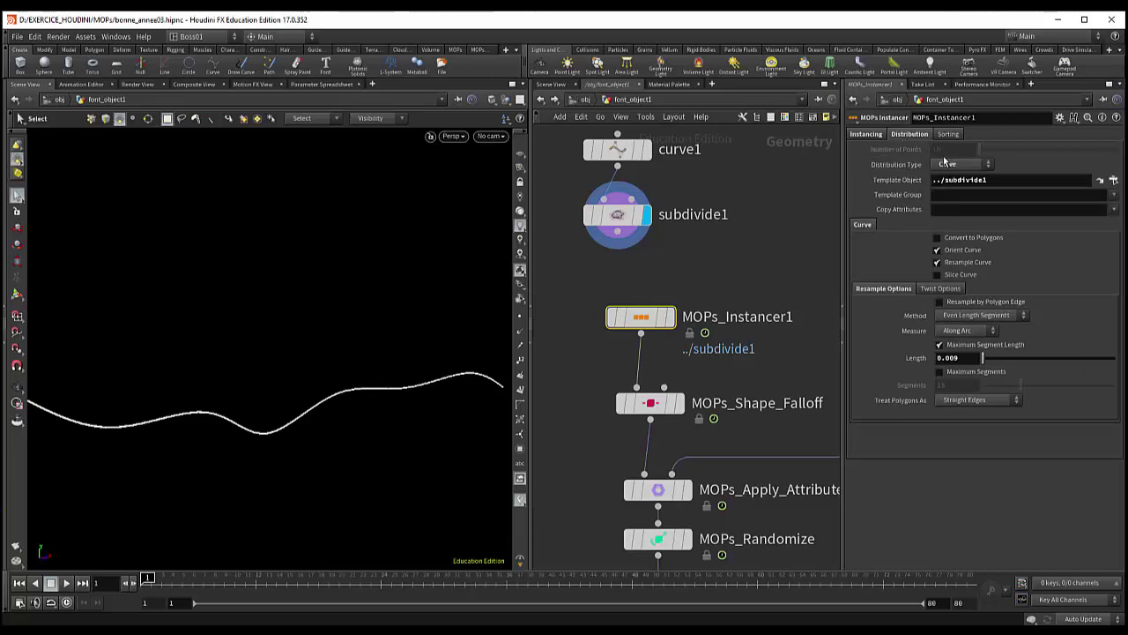
pyautogui.click(968, 357)
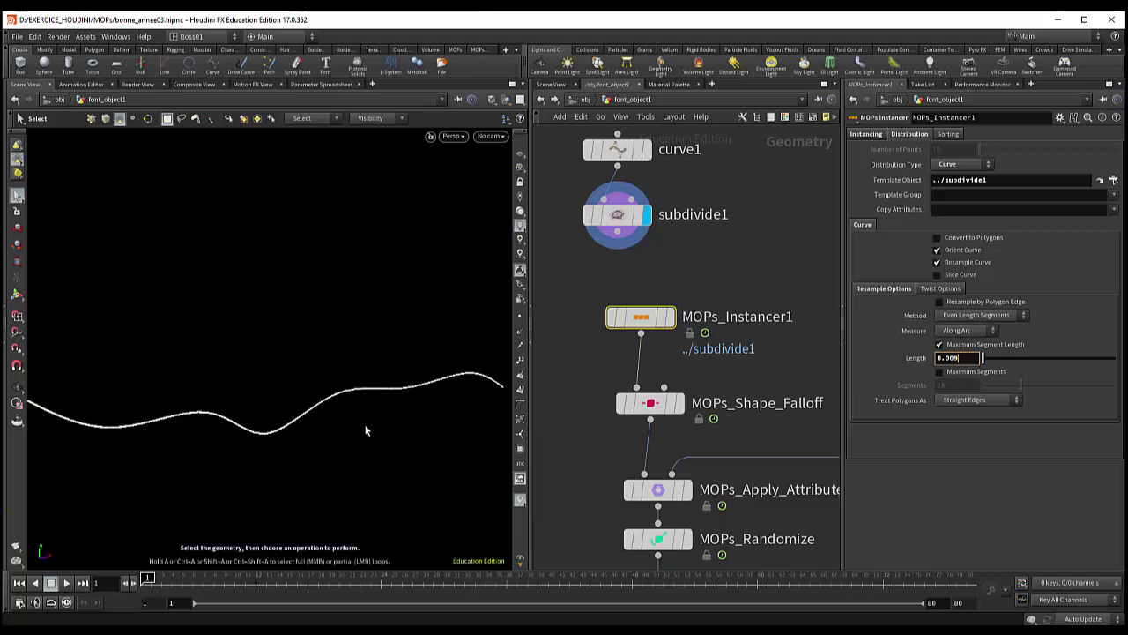
pyautogui.press('Return')
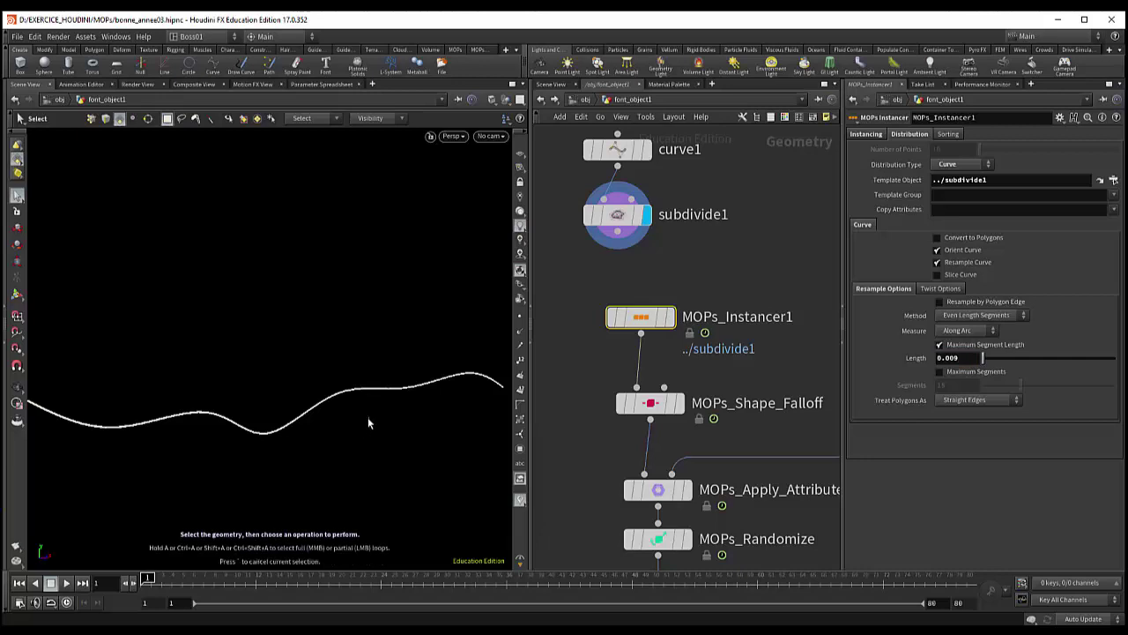
pyautogui.press('Escape')
pyautogui.scroll(2, 363, 422)
pyautogui.scroll(3, 357, 415)
pyautogui.scroll(2, 354, 413)
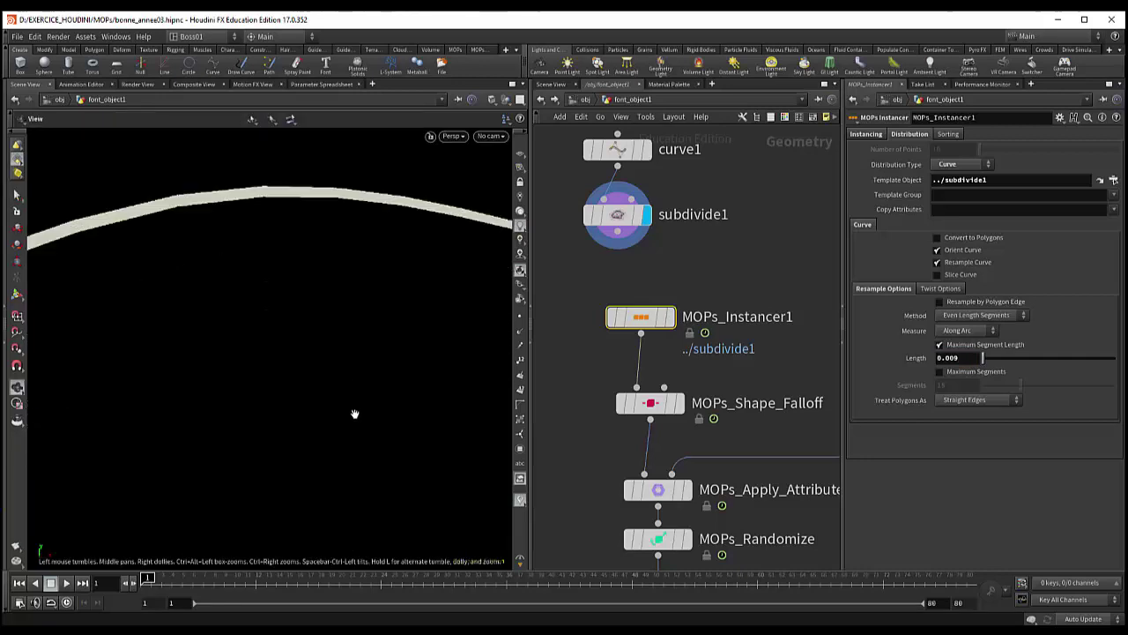
pyautogui.scroll(2, 352, 411)
pyautogui.scroll(-2, 348, 397)
pyautogui.scroll(-1, 366, 440)
pyautogui.scroll(2, 370, 449)
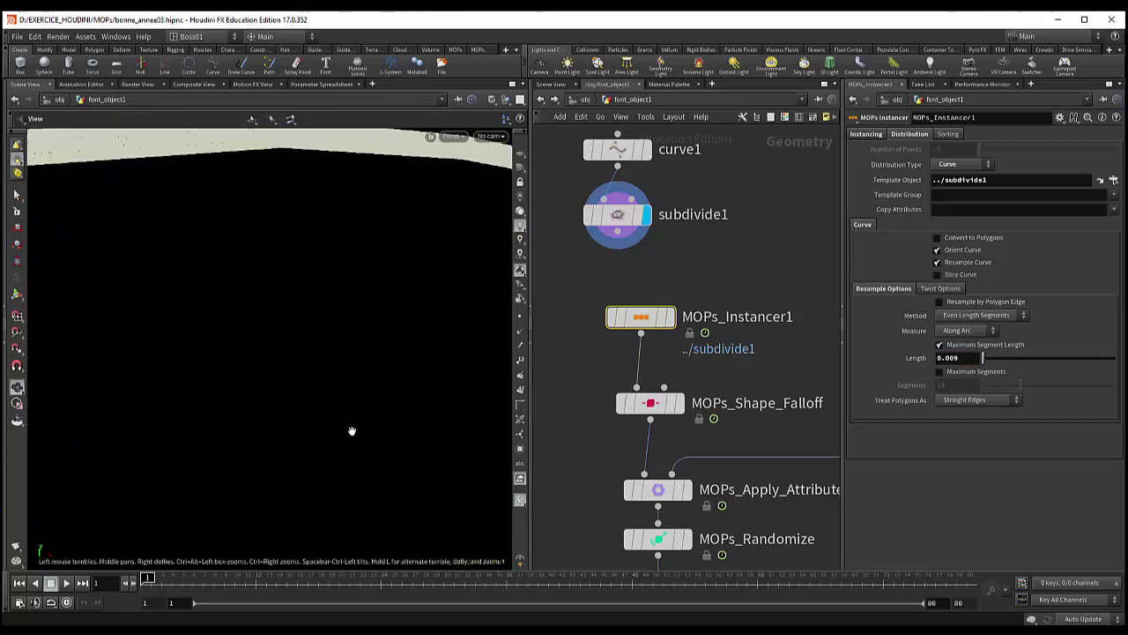
pyautogui.scroll(-1, 352, 433)
pyautogui.press('s')
pyautogui.click(672, 319)
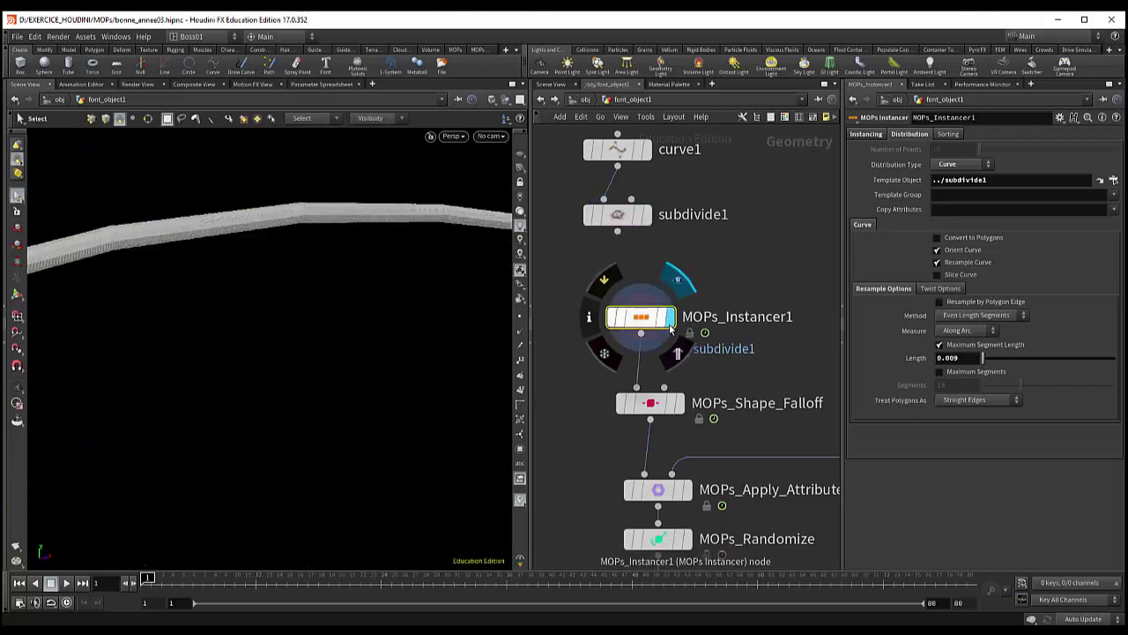
pyautogui.press('Escape')
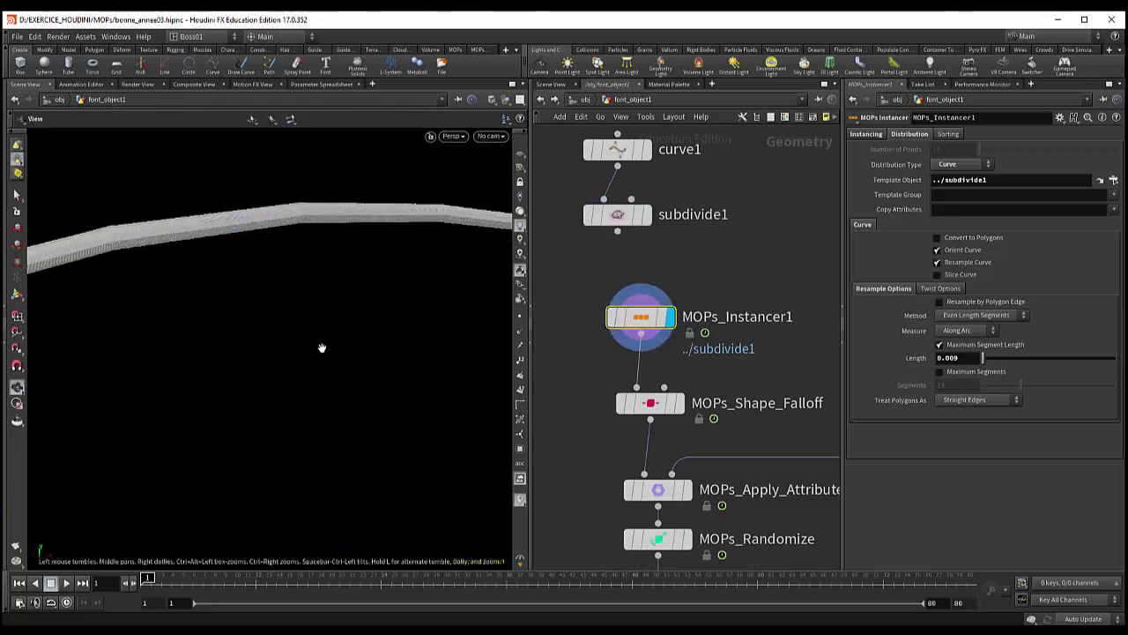
pyautogui.scroll(-2, 322, 348)
pyautogui.scroll(-1, 322, 344)
pyautogui.scroll(-1, 325, 350)
pyautogui.scroll(-1, 326, 370)
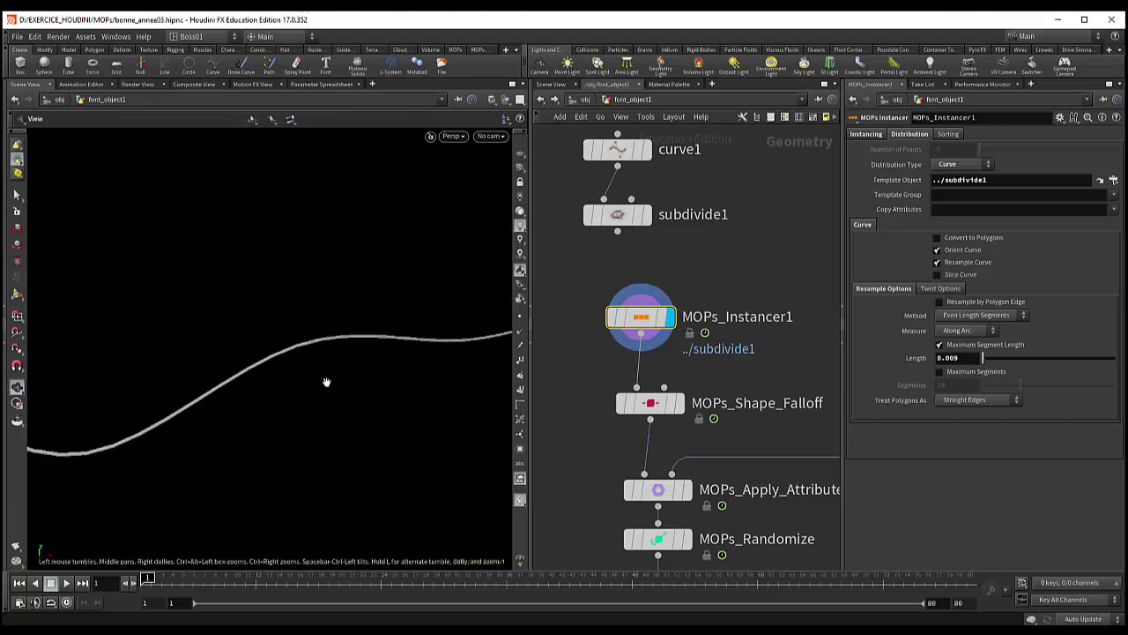
pyautogui.scroll(-1, 327, 386)
pyautogui.scroll(-1, 330, 392)
pyautogui.scroll(-1, 329, 397)
pyautogui.scroll(-1, 352, 399)
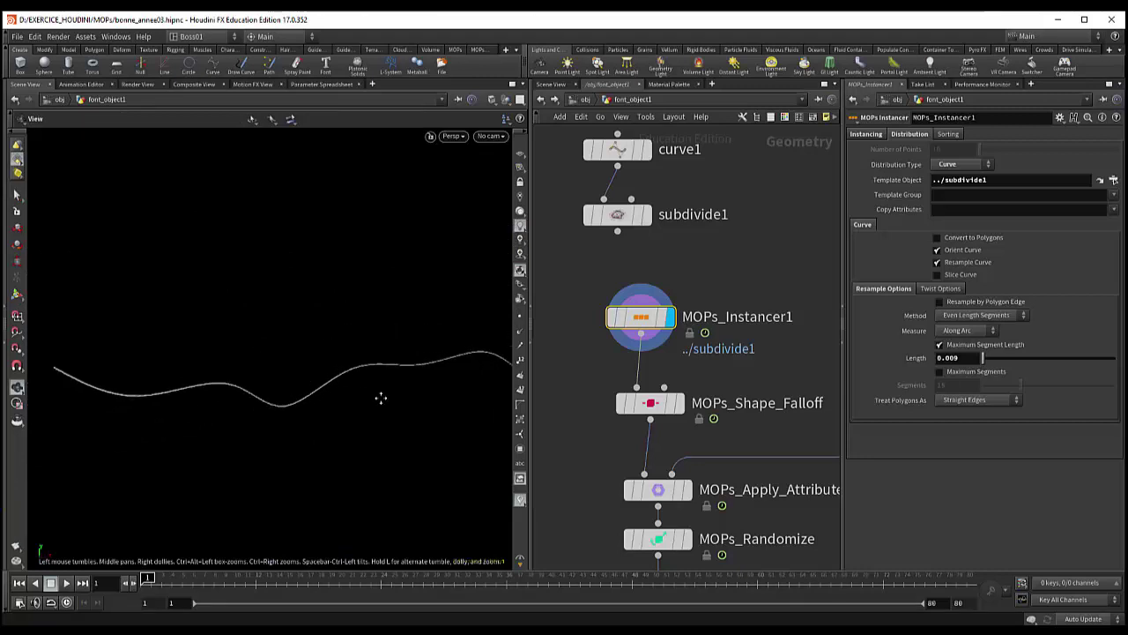
pyautogui.scroll(-1, 381, 398)
pyautogui.scroll(-1, 391, 385)
pyautogui.scroll(-1, 396, 391)
pyautogui.scroll(-1, 387, 395)
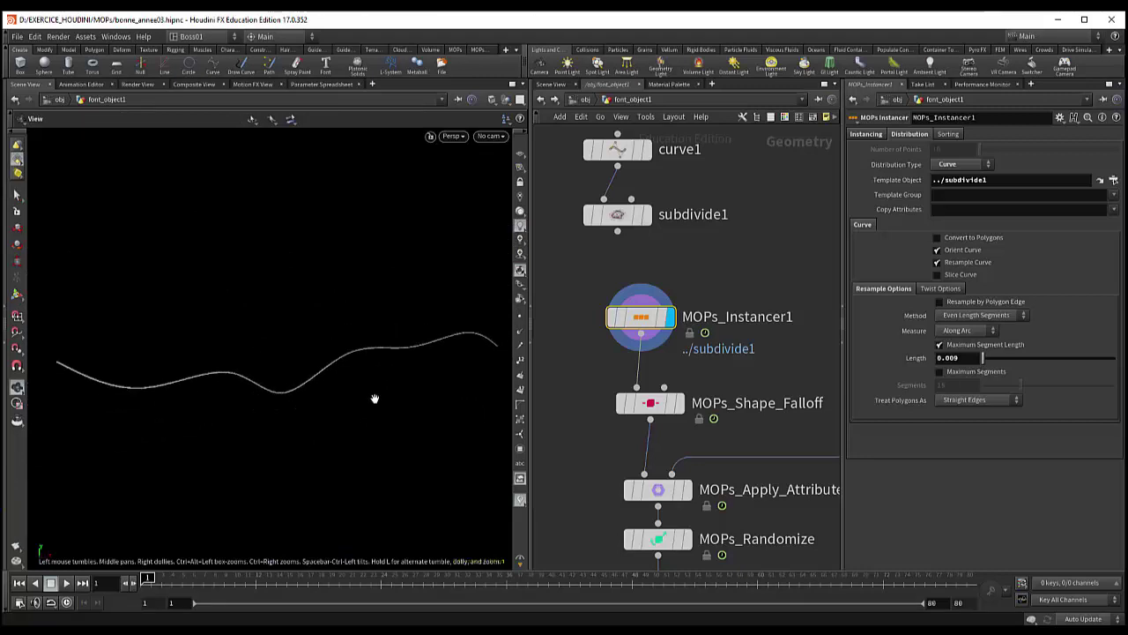
pyautogui.press('s')
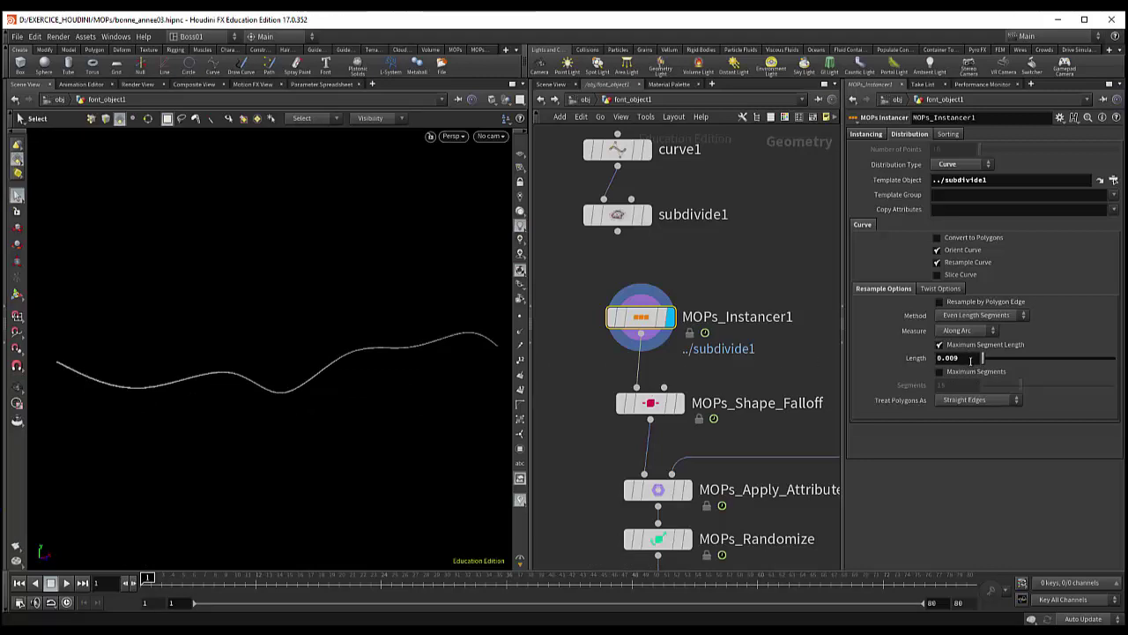
pyautogui.press('Escape')
pyautogui.scroll(1, 357, 432)
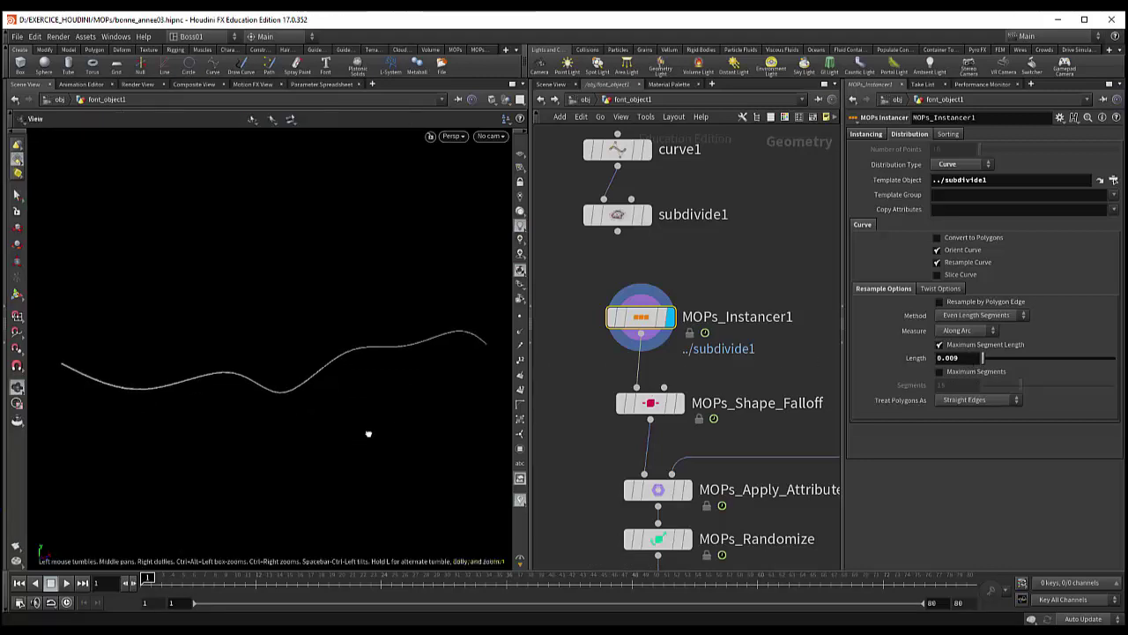
pyautogui.scroll(1, 360, 434)
pyautogui.press('s')
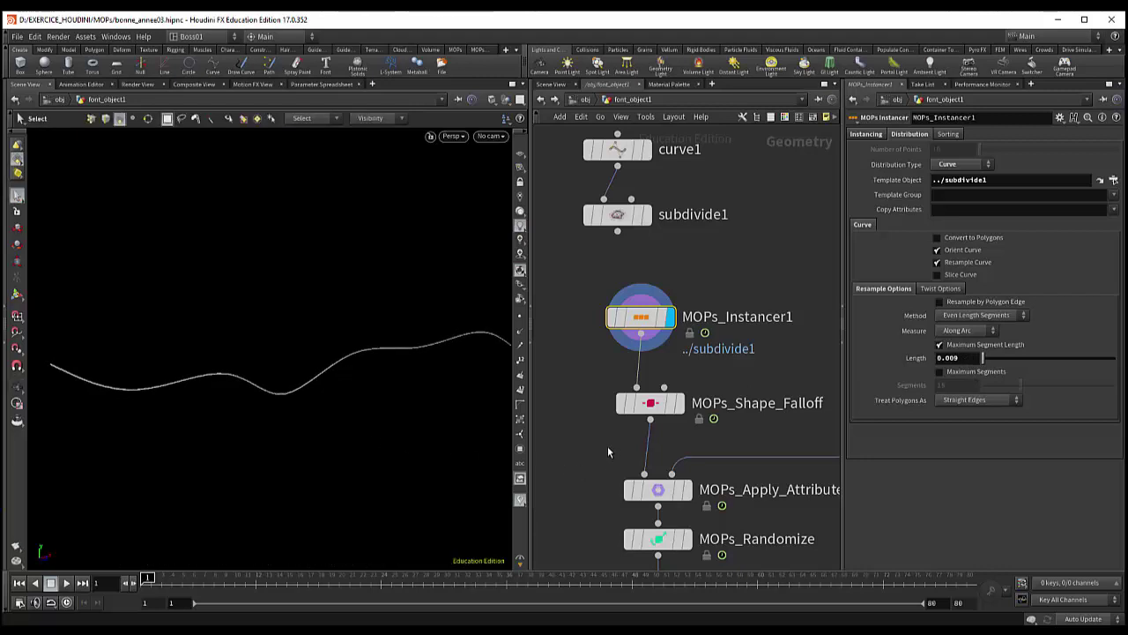
pyautogui.moveTo(607, 446); pyautogui.dragTo(577, 371, button='middle')
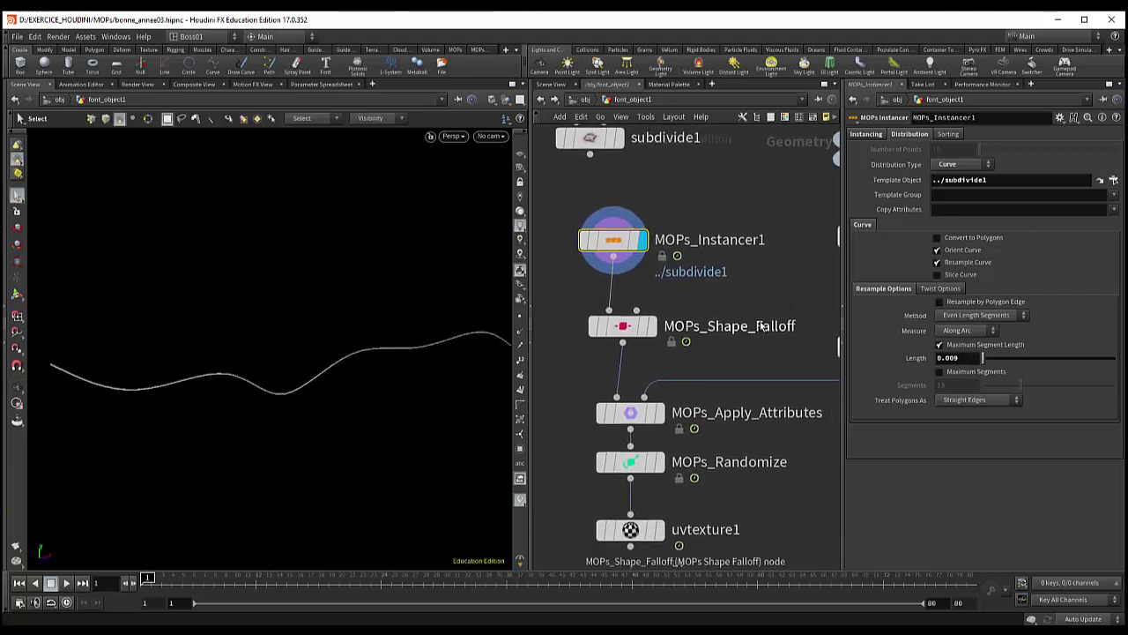
pyautogui.scroll(-1, 686, 304)
pyautogui.scroll(-2, 697, 352)
pyautogui.scroll(-1, 670, 346)
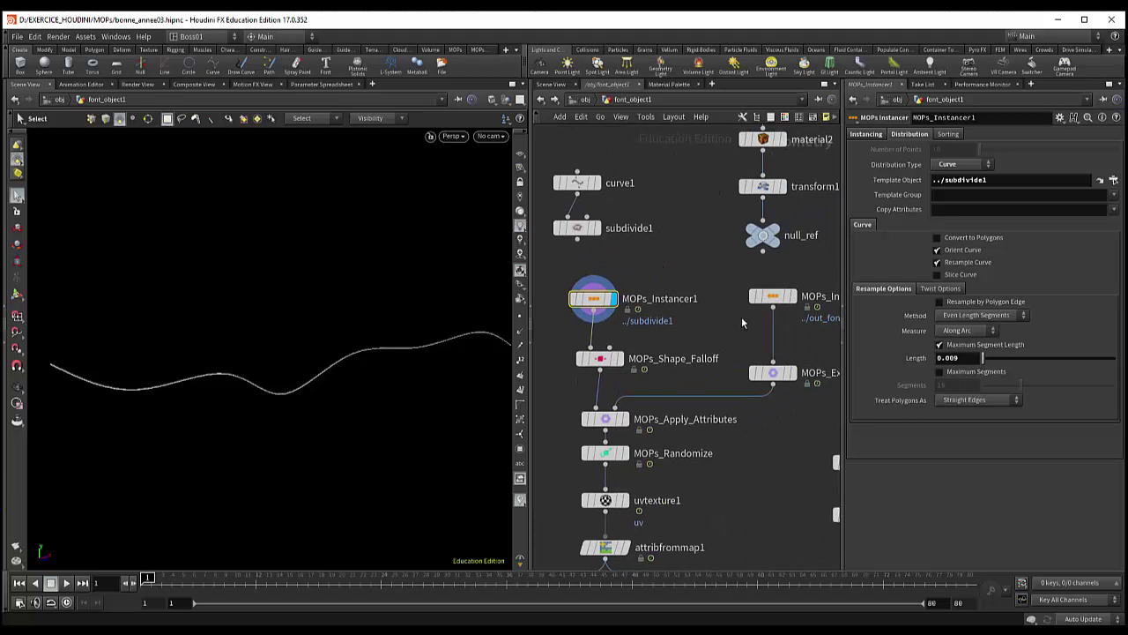
pyautogui.moveTo(793, 377); pyautogui.dragTo(723, 375, button='middle')
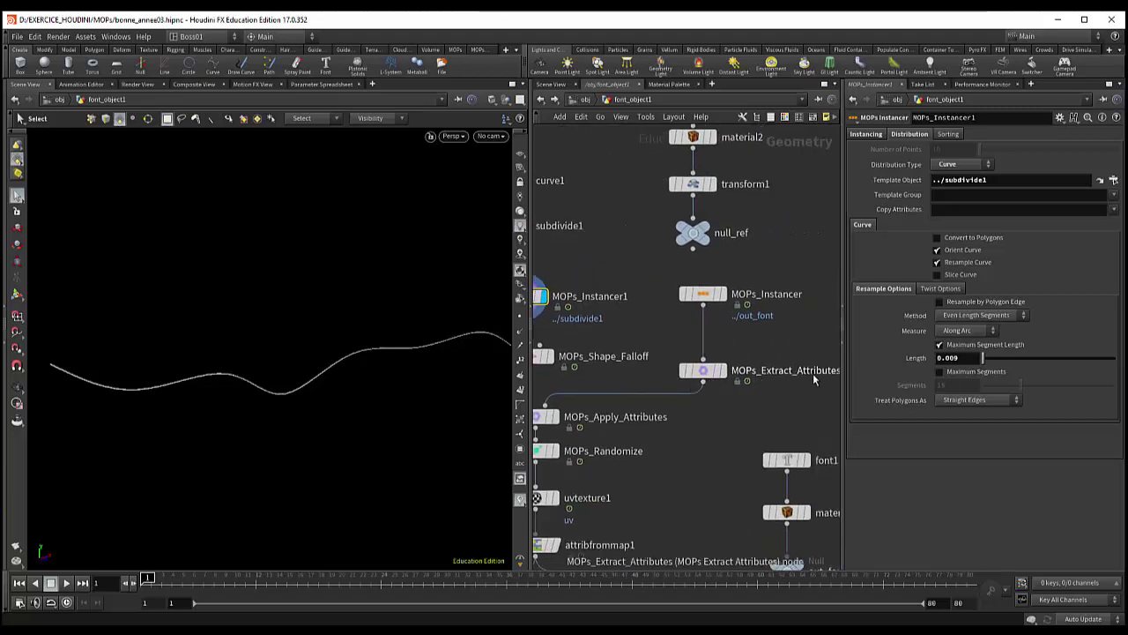
pyautogui.moveTo(684, 412); pyautogui.dragTo(801, 410, button='middle')
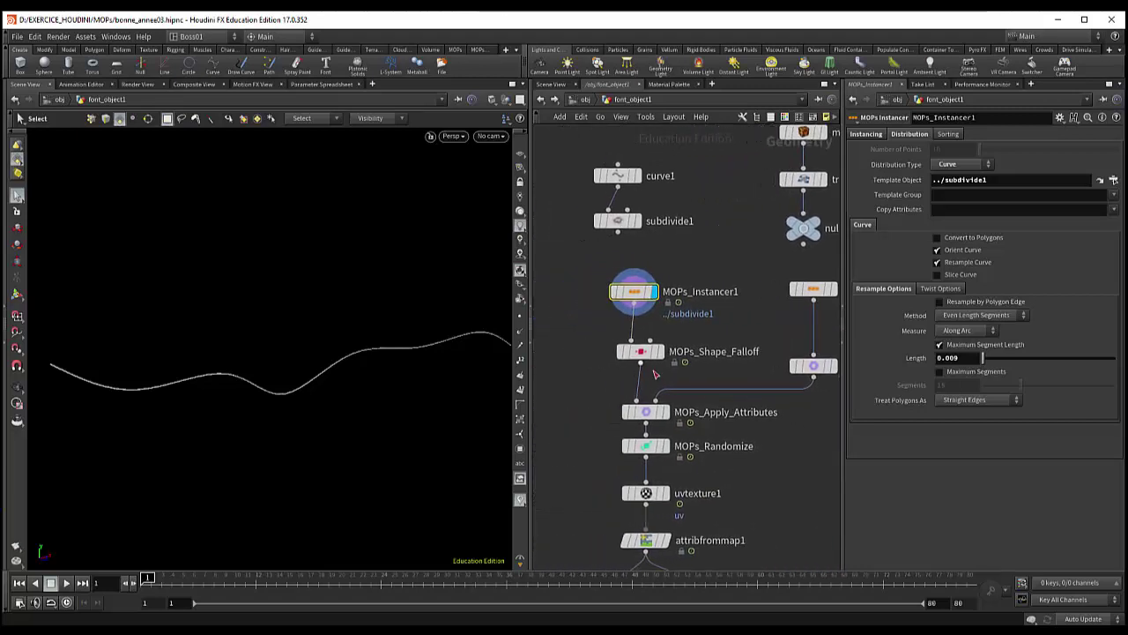
pyautogui.moveTo(641, 352)
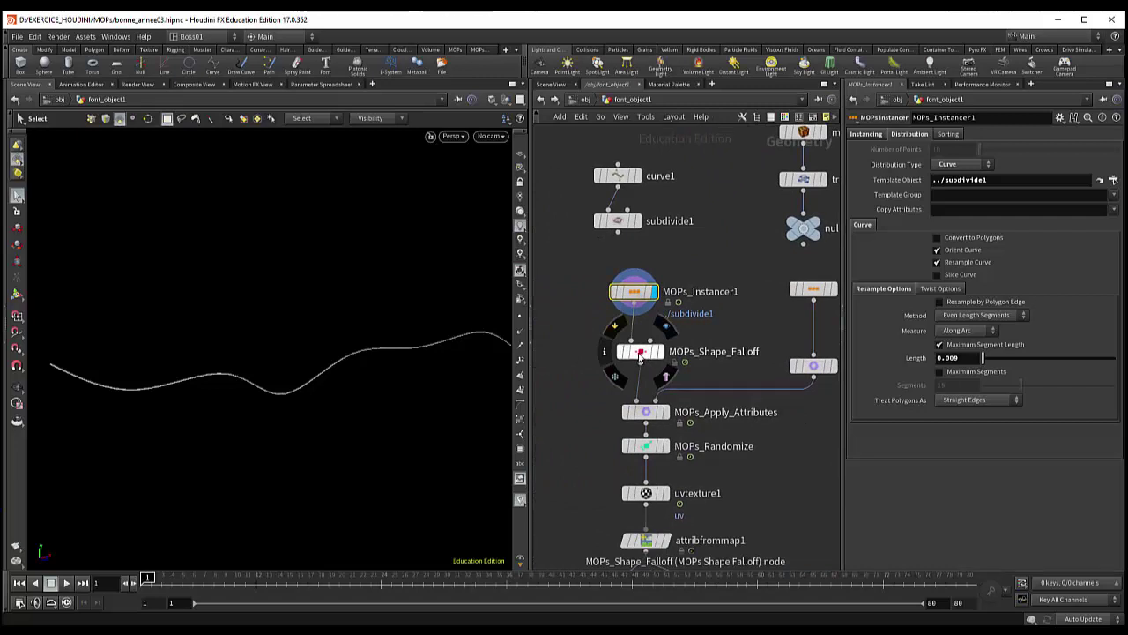
# - Select MOPs_Shape_Falloff and orbit the viewport around its falloff box and the curve
pyautogui.click(642, 353)
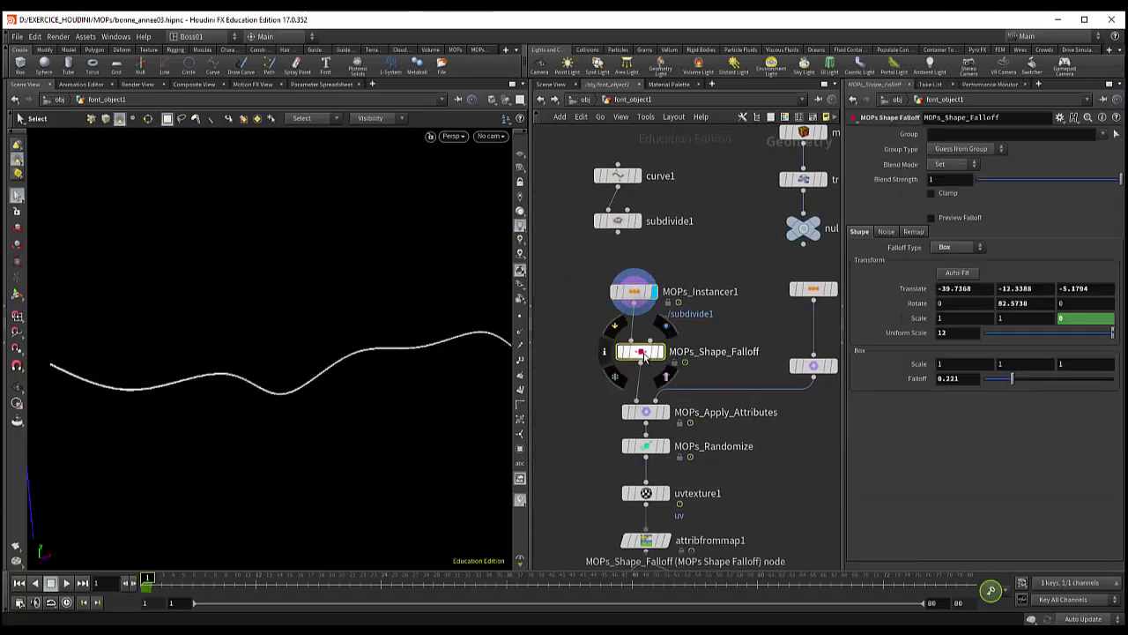
pyautogui.press('Escape')
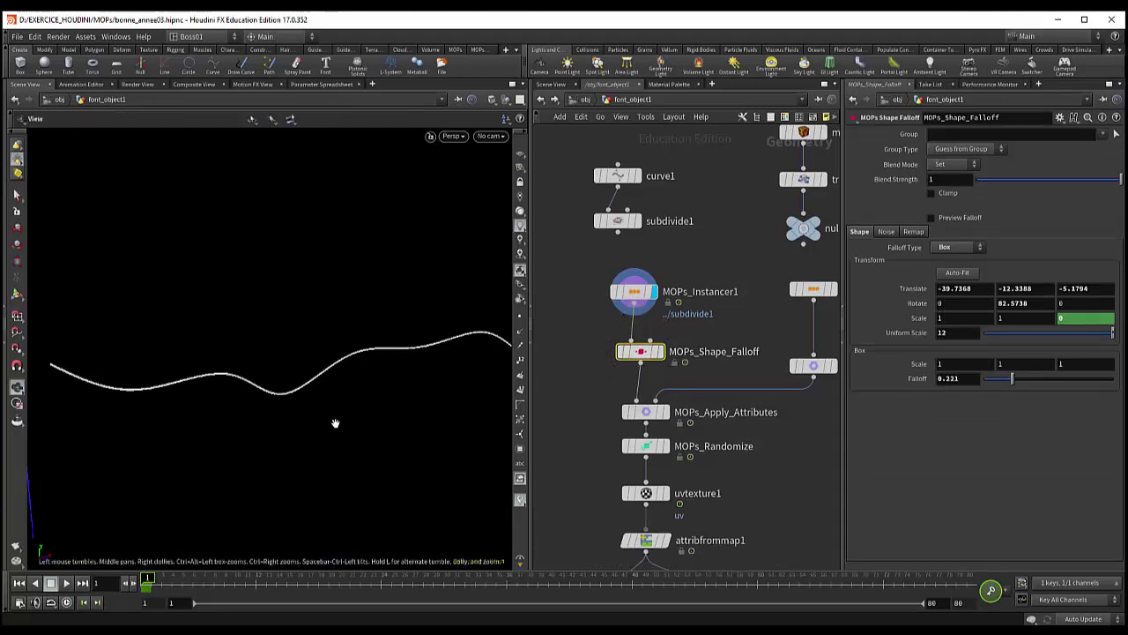
pyautogui.scroll(-2, 338, 423)
pyautogui.moveTo(338, 423); pyautogui.dragTo(345, 401, button='middle')
pyautogui.moveTo(346, 400); pyautogui.dragTo(335, 408)
pyautogui.press('s')
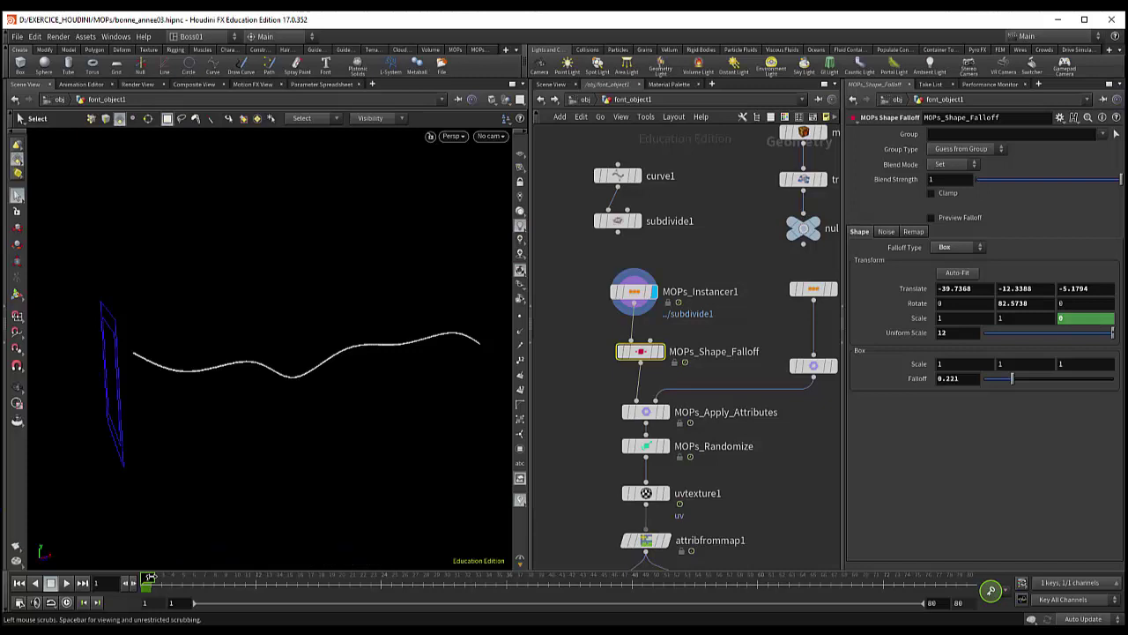
# - Scrub through frames 41 and 57, then back to frame 2, watching the box's Scale Z grow
pyautogui.moveTo(150, 577); pyautogui.dragTo(401, 603)
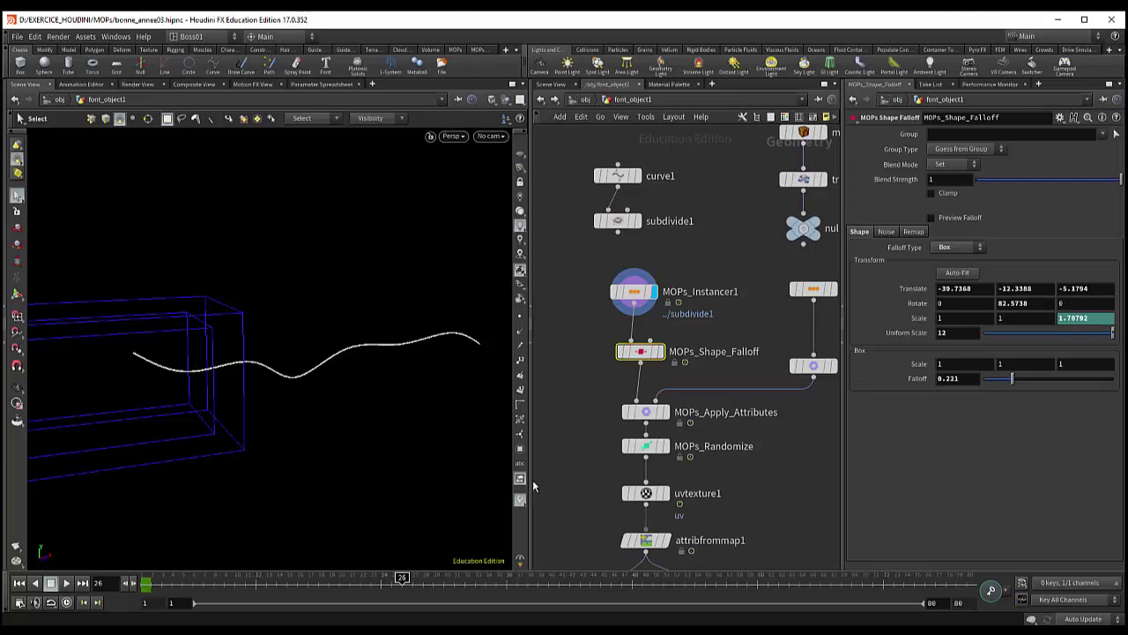
pyautogui.moveTo(401, 577); pyautogui.dragTo(559, 577)
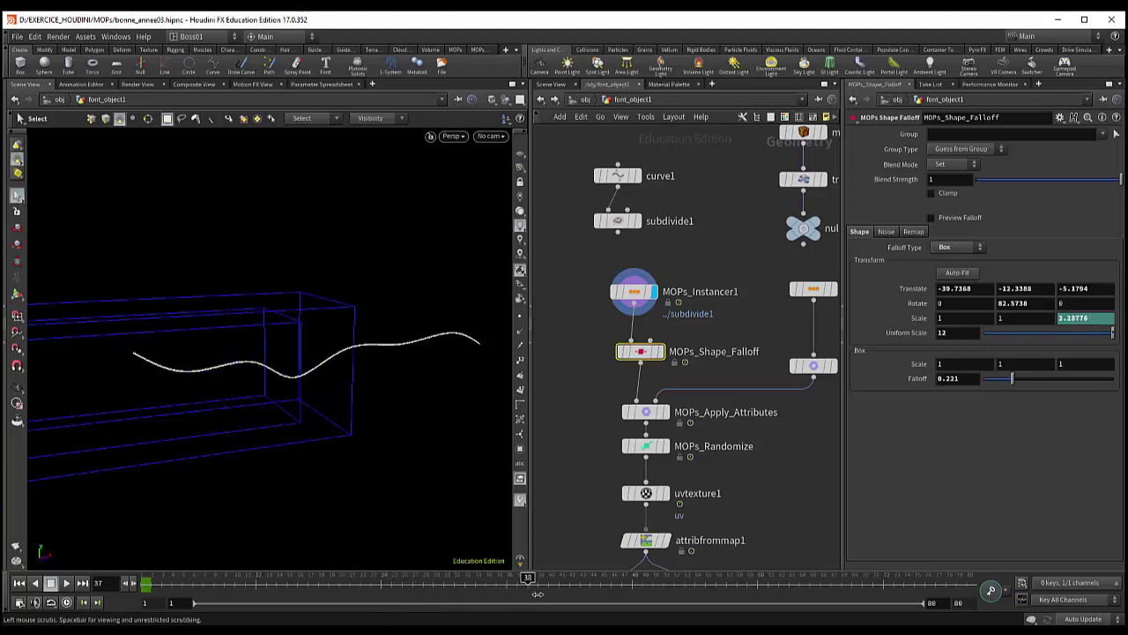
pyautogui.press('Escape')
pyautogui.moveTo(329, 499)
pyautogui.mouseDown()
pyautogui.moveTo(405, 505)
pyautogui.moveTo(347, 494)
pyautogui.moveTo(361, 491)
pyautogui.moveTo(305, 496)
pyautogui.moveTo(300, 451)
pyautogui.mouseUp()
pyautogui.press('s')
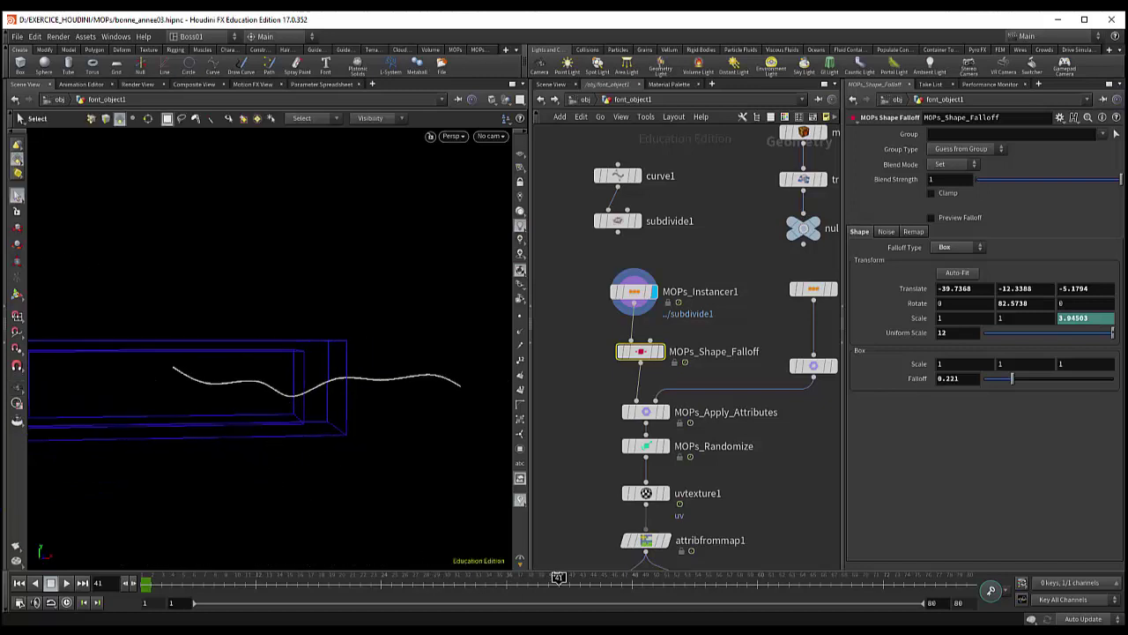
pyautogui.moveTo(558, 577)
pyautogui.mouseDown()
pyautogui.moveTo(736, 577)
pyautogui.moveTo(851, 600)
pyautogui.moveTo(422, 603)
pyautogui.moveTo(443, 577)
pyautogui.moveTo(768, 578)
pyautogui.mouseUp()
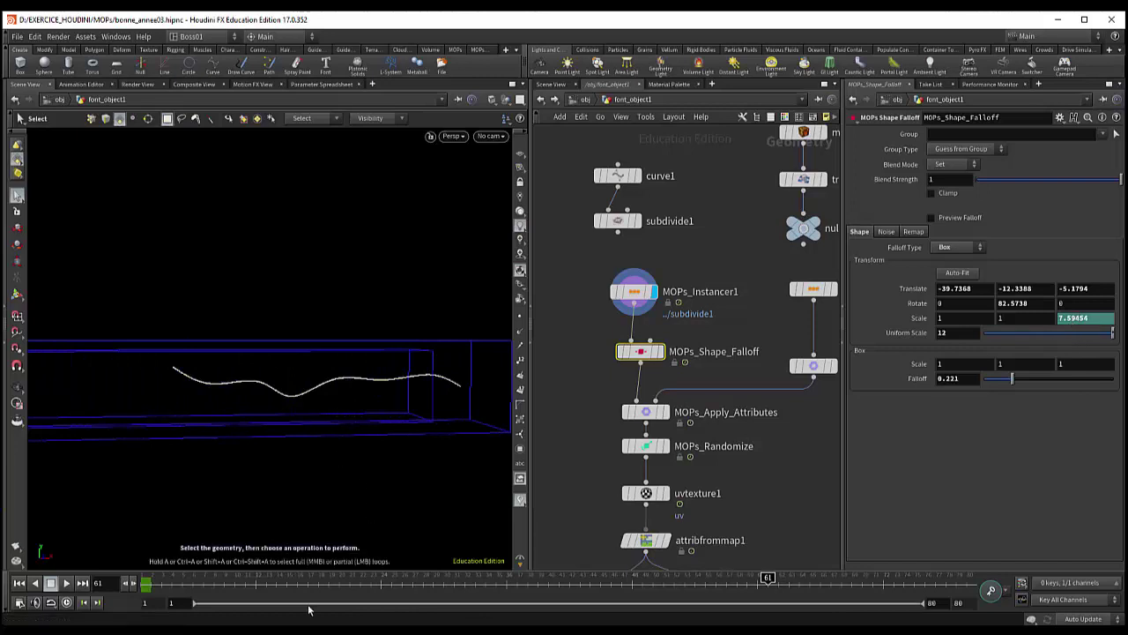
pyautogui.moveTo(239, 582); pyautogui.dragTo(149, 582)
pyautogui.press('Escape')
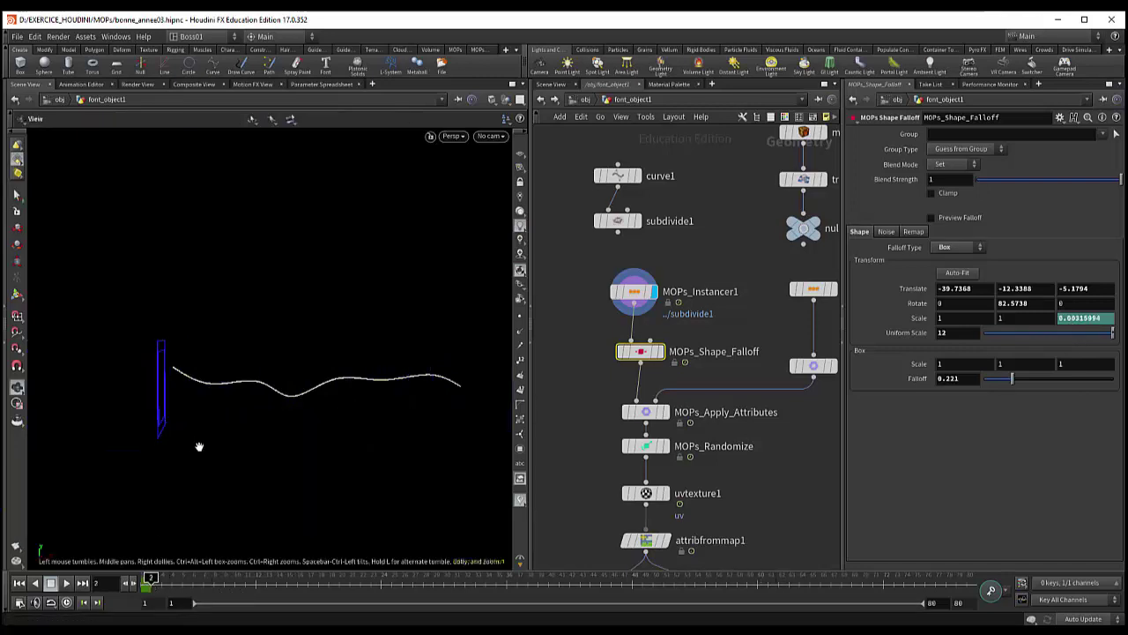
pyautogui.moveTo(196, 446)
pyautogui.mouseDown()
pyautogui.moveTo(224, 461)
pyautogui.moveTo(234, 443)
pyautogui.moveTo(214, 473)
pyautogui.moveTo(228, 478)
pyautogui.mouseUp()
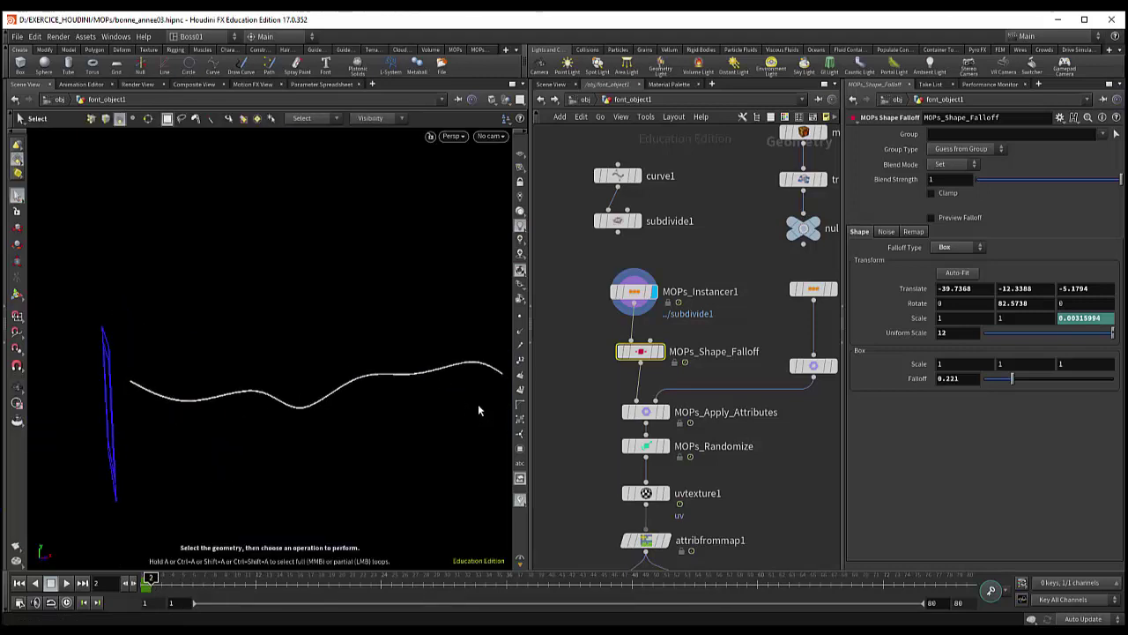
pyautogui.moveTo(646, 412)
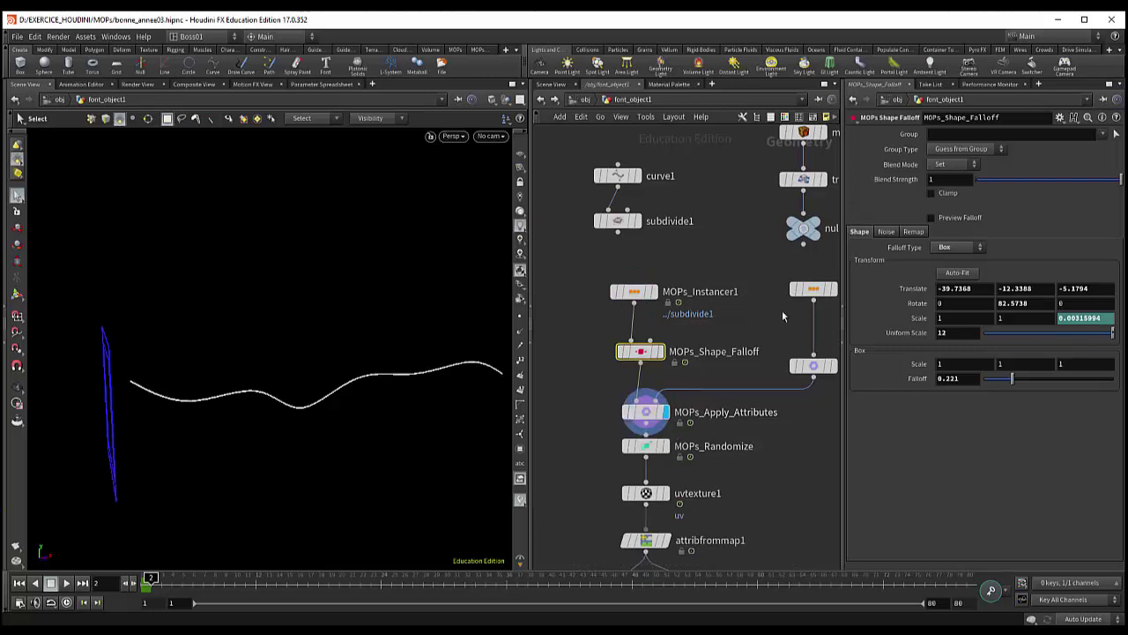
# - Bypass MOPs_Shape_Falloff and pan the network editor to review the MOPs node chain
pyautogui.moveTo(781, 348); pyautogui.dragTo(733, 321, button='middle')
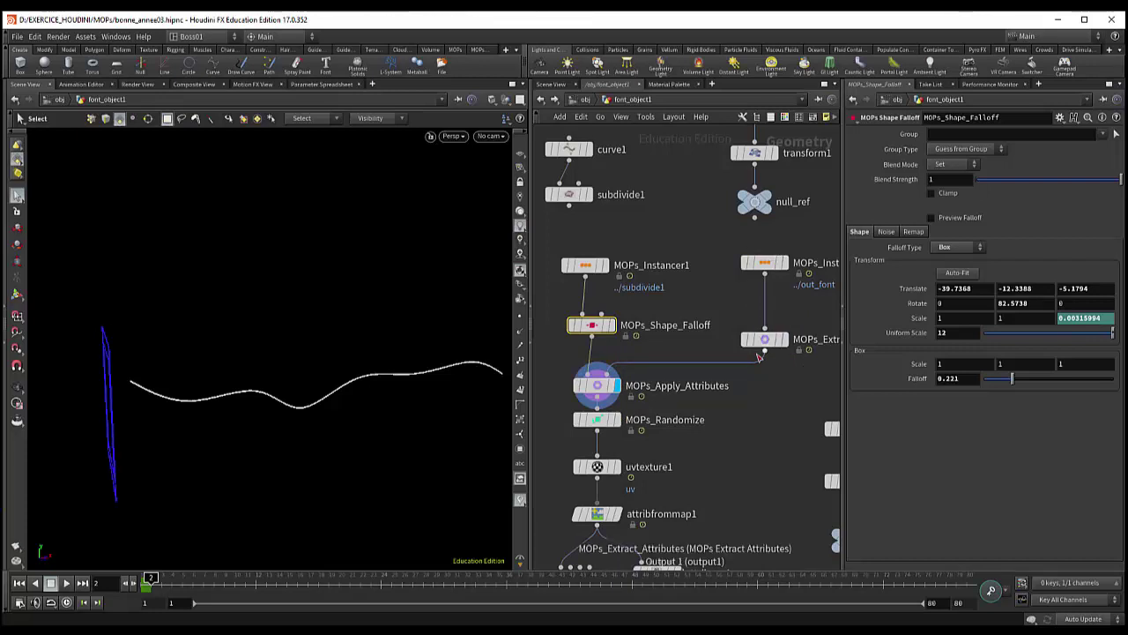
pyautogui.moveTo(641, 352)
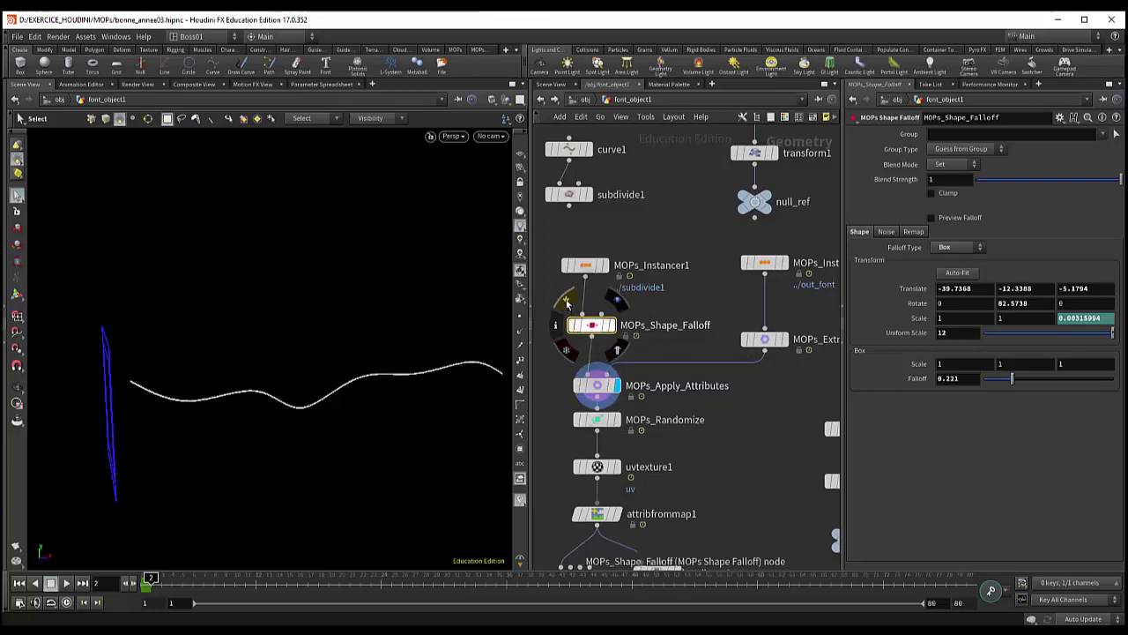
pyautogui.click(567, 303)
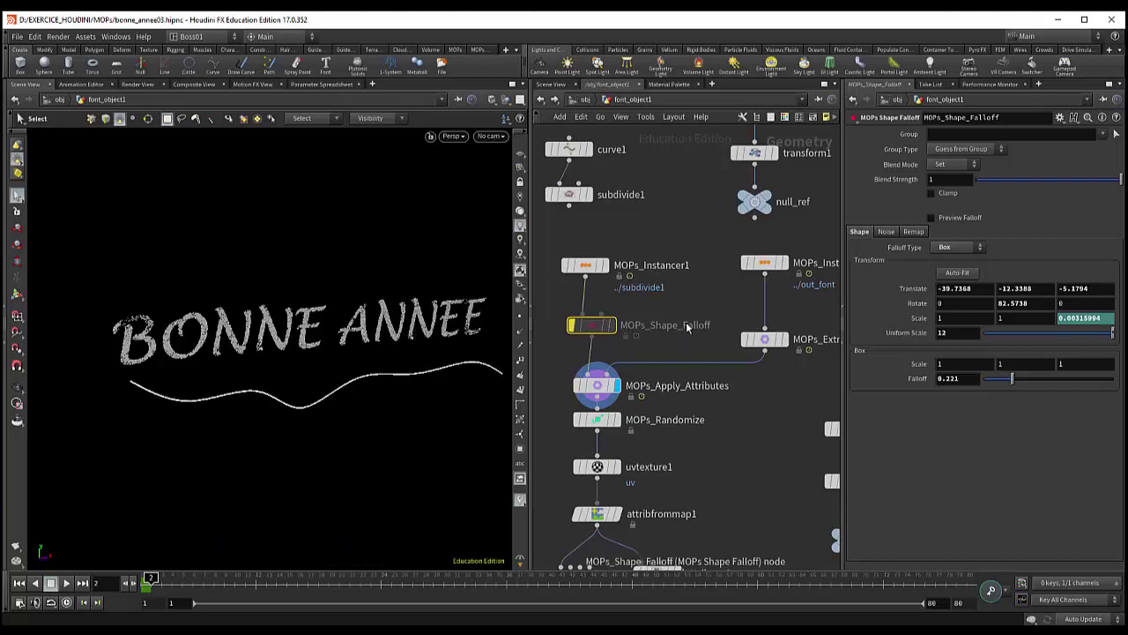
pyautogui.moveTo(687, 327)
pyautogui.mouseDown(button='middle')
pyautogui.moveTo(697, 345)
pyautogui.moveTo(684, 348)
pyautogui.mouseUp(button='middle')
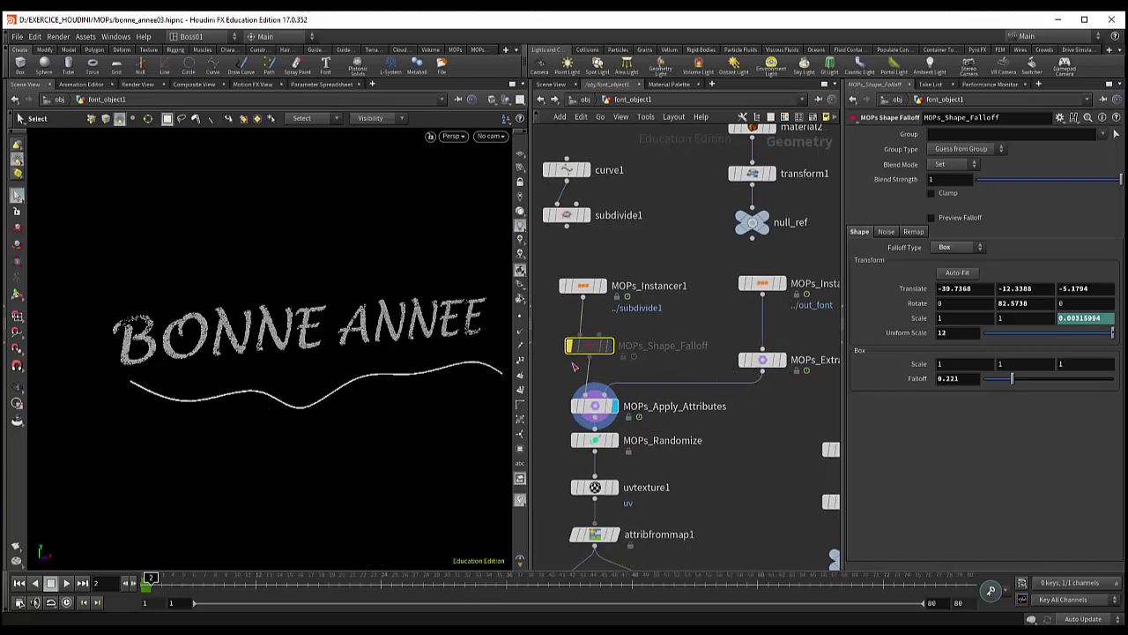
pyautogui.moveTo(701, 408); pyautogui.dragTo(670, 389, button='middle')
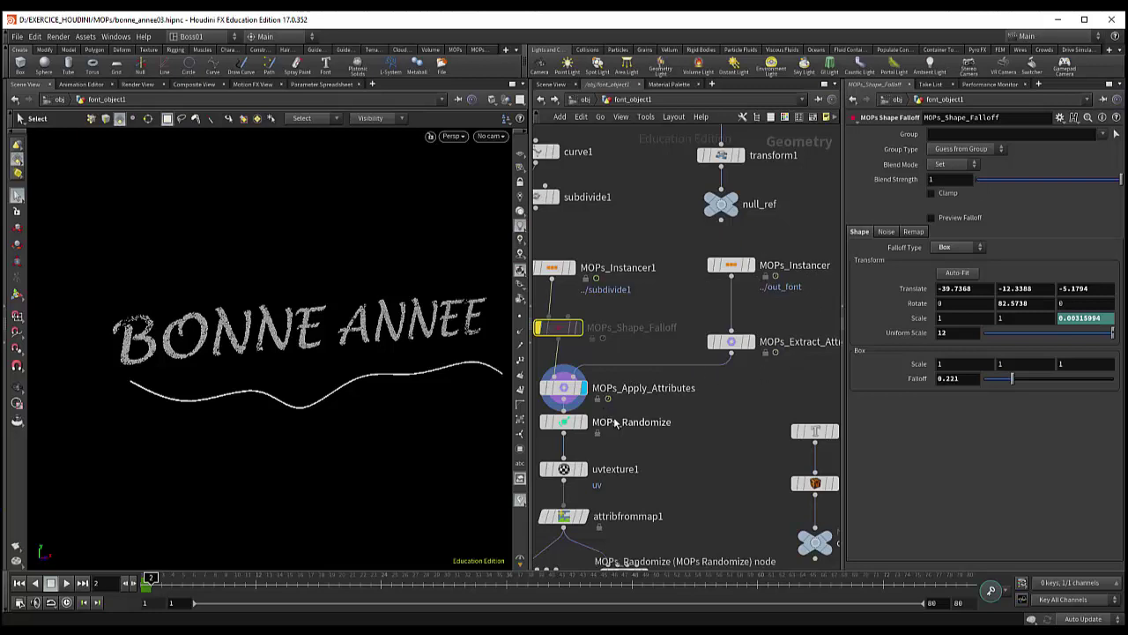
pyautogui.moveTo(610, 419); pyautogui.dragTo(667, 397, button='middle')
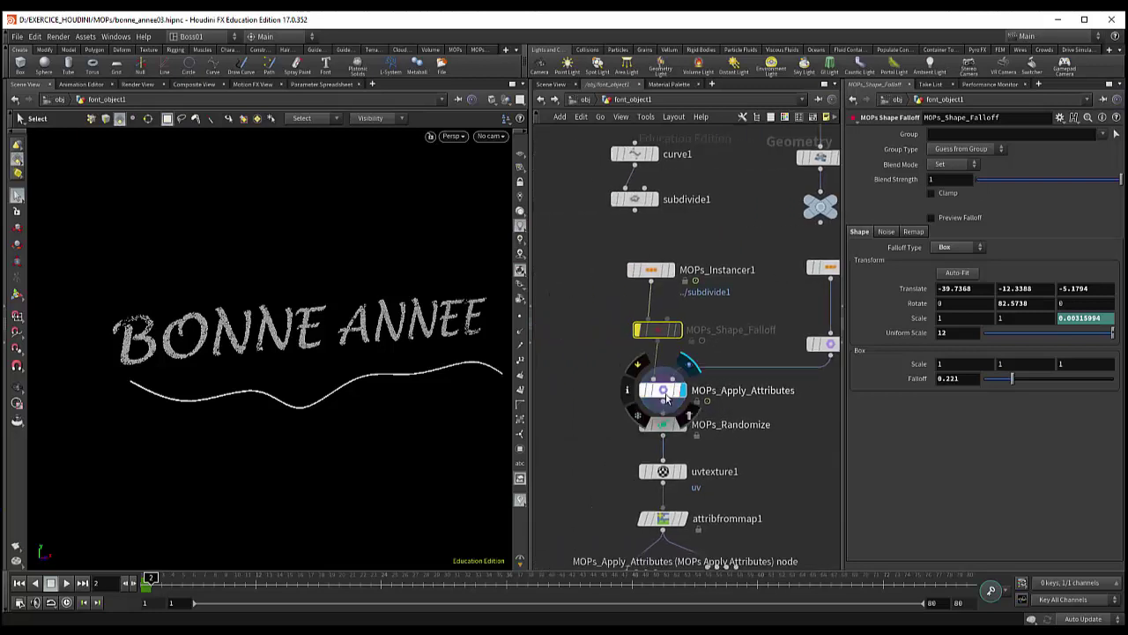
# - Rename the two instancer nodes to MOPs_Instancer_curve and MOPs_Instancer_typo
pyautogui.doubleClick(730, 270)
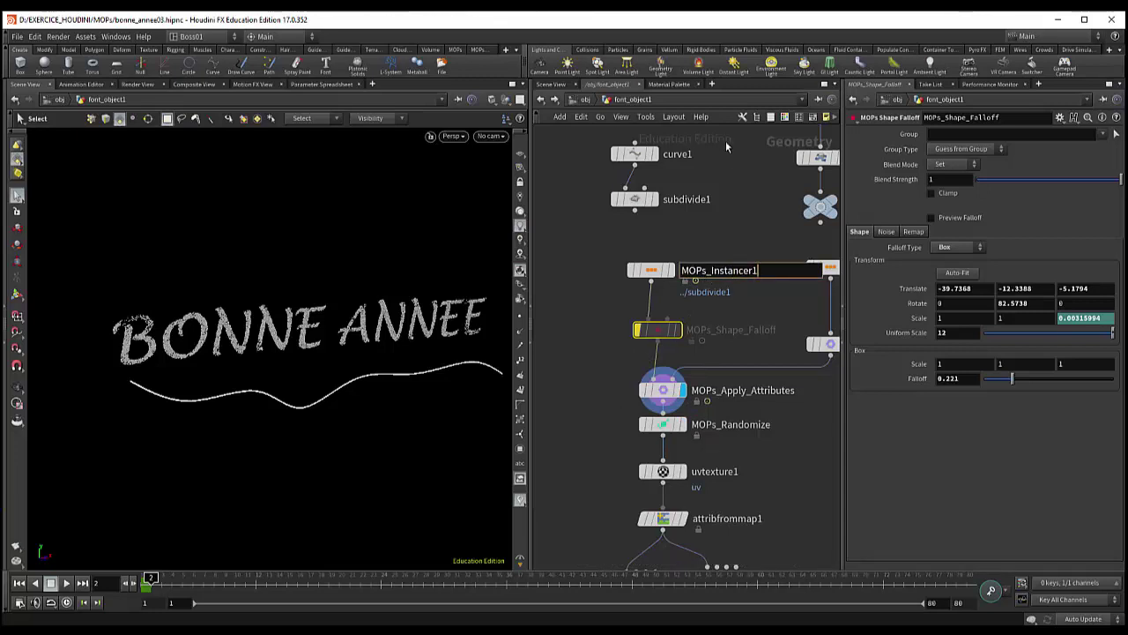
pyautogui.write('_curve')
pyautogui.press('Return')
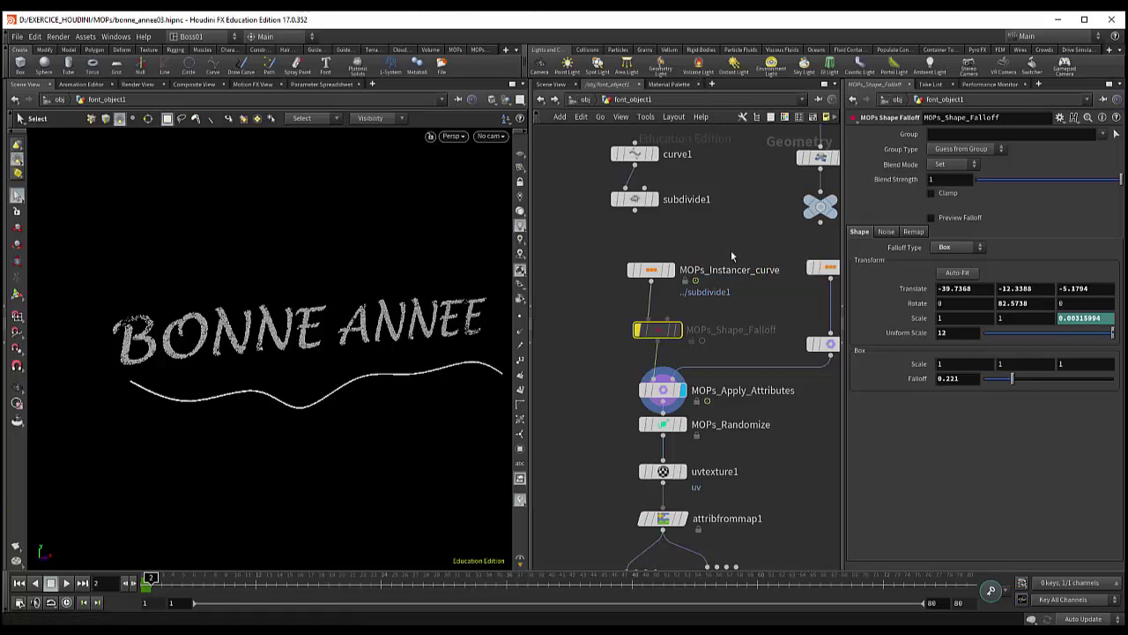
pyautogui.moveTo(730, 251); pyautogui.dragTo(546, 269, button='middle')
pyautogui.doubleClick(708, 286)
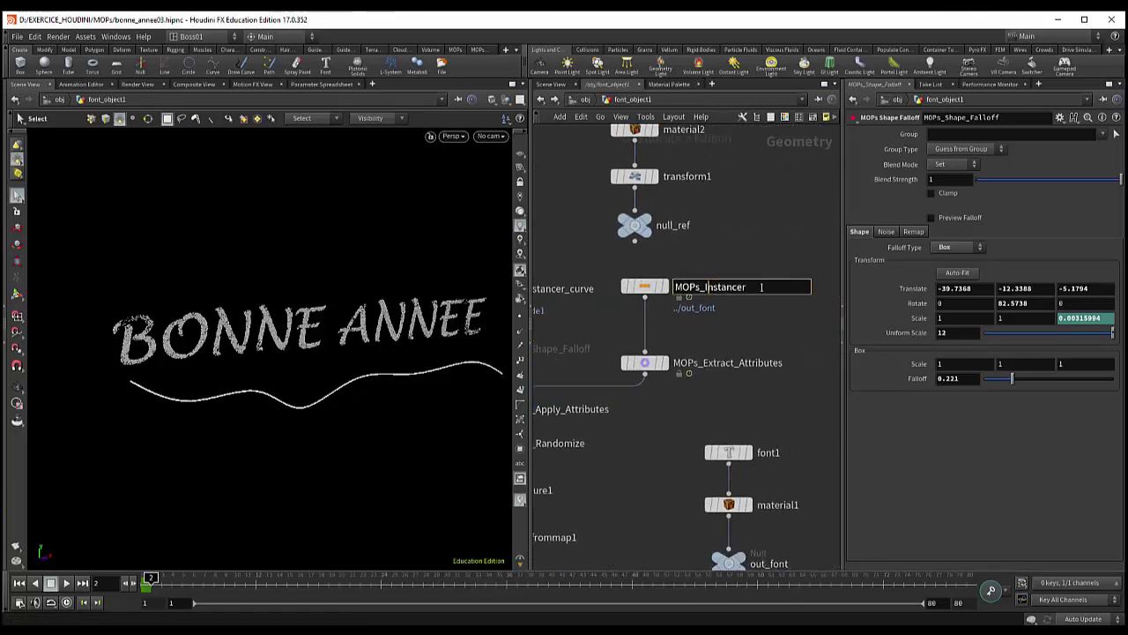
pyautogui.write('_typ')
pyautogui.write('o')
pyautogui.press('Return')
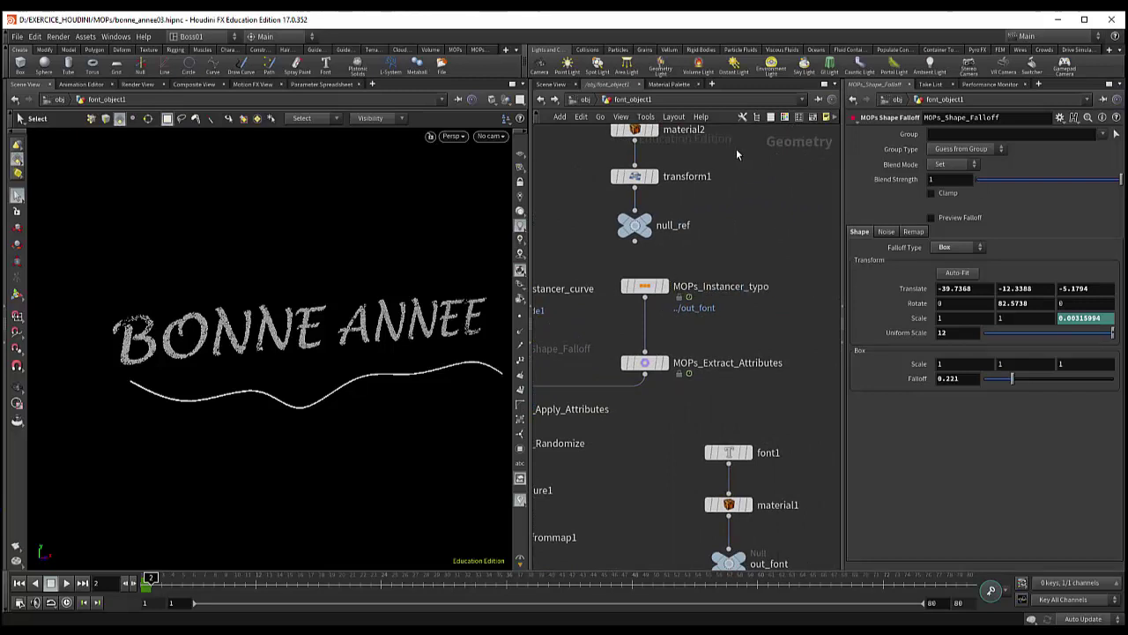
# - Check the MOPs_Extract_Attributes node info and nudge MOPs_Randomize slightly lower
pyautogui.moveTo(624, 363); pyautogui.dragTo(713, 332, button='middle')
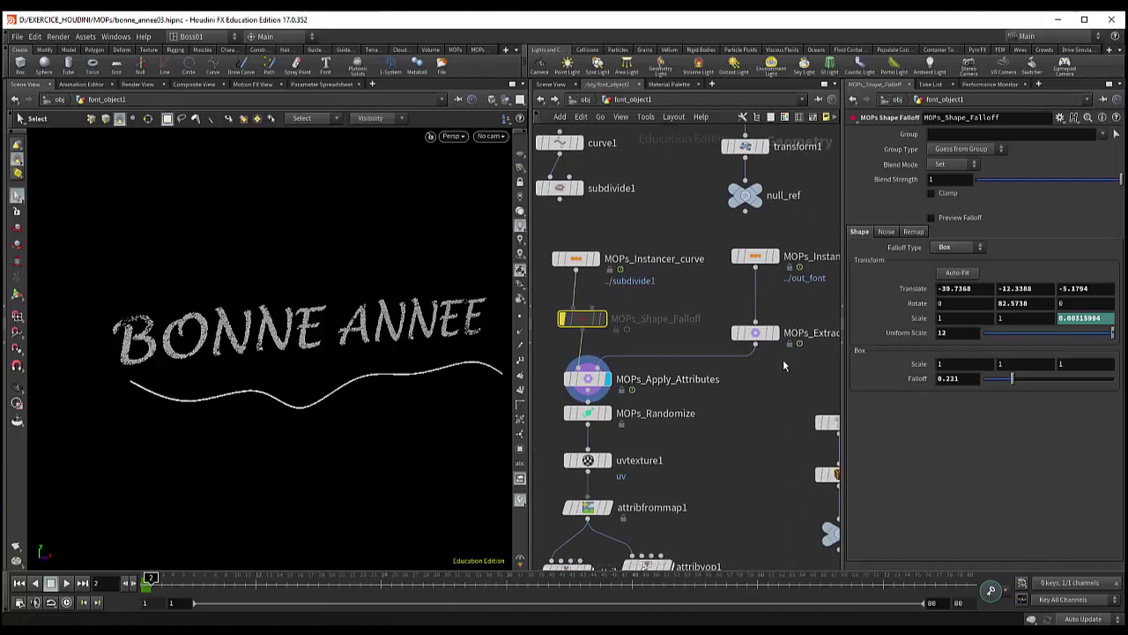
pyautogui.scroll(-1, 765, 324)
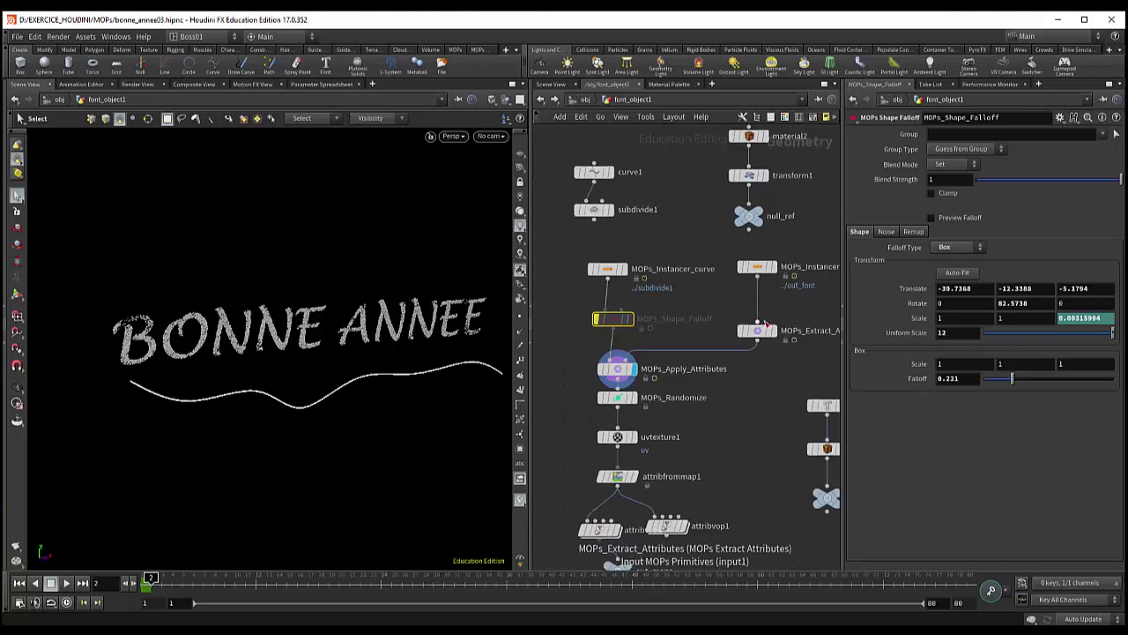
pyautogui.middleClick(765, 324)
pyautogui.moveTo(820, 300); pyautogui.dragTo(786, 307, button='middle')
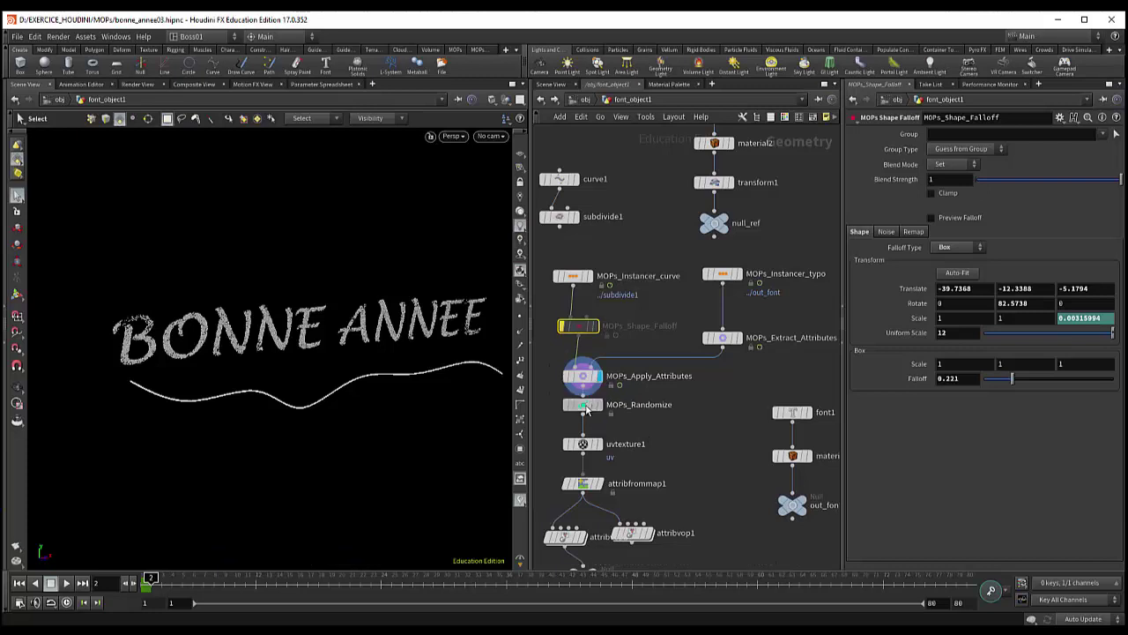
pyautogui.moveTo(586, 408); pyautogui.dragTo(586, 416)
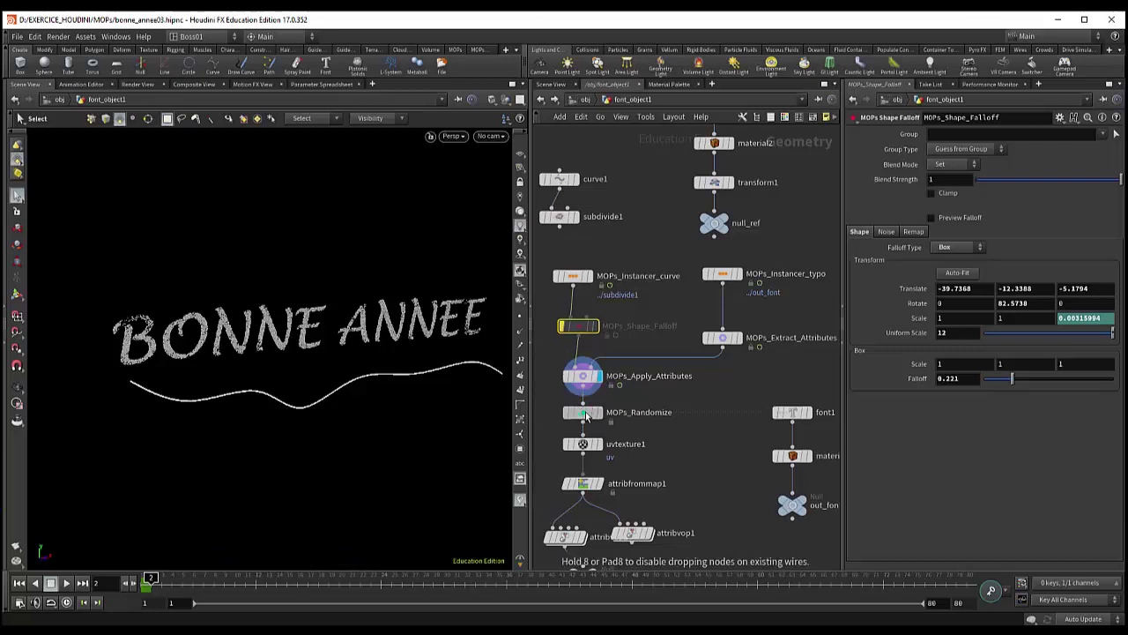
# - Display MOPs_Shape_Falloff, orbit around it, and scrub past frame 16 to watch the box grow
pyautogui.click(560, 327)
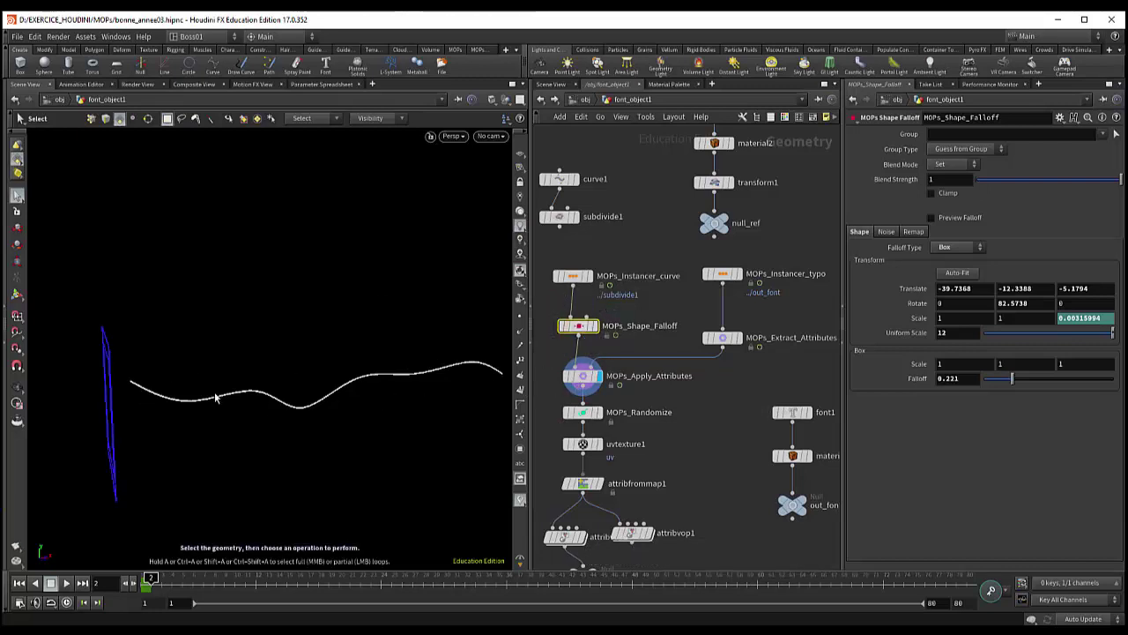
pyautogui.press('Escape')
pyautogui.moveTo(202, 429)
pyautogui.mouseDown()
pyautogui.moveTo(198, 402)
pyautogui.moveTo(174, 379)
pyautogui.mouseUp()
pyautogui.press('s')
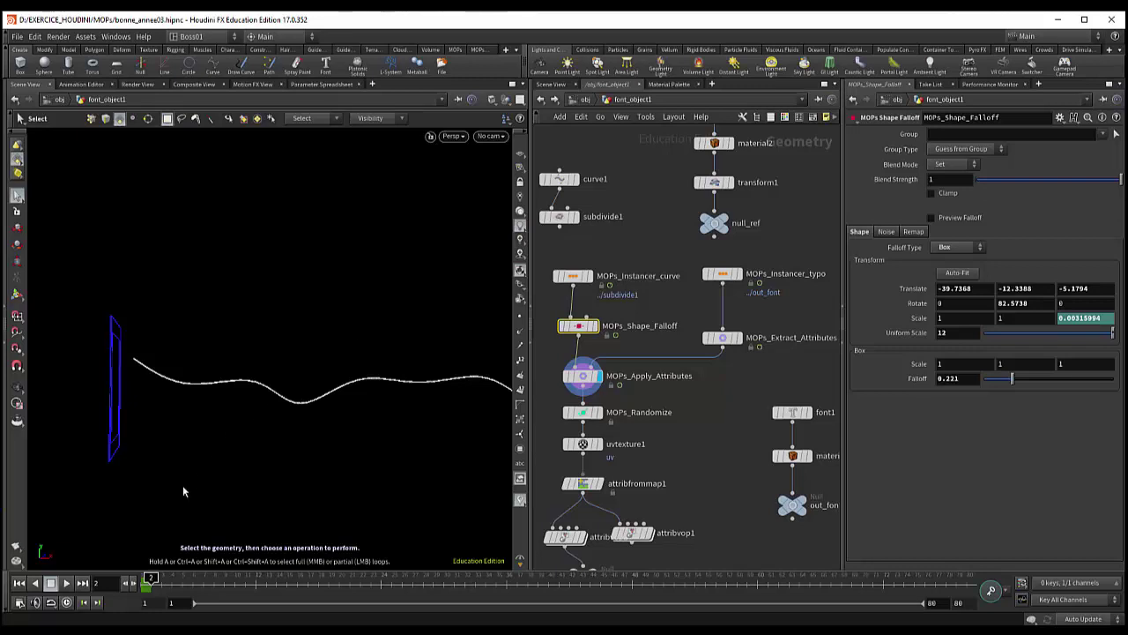
pyautogui.moveTo(151, 578); pyautogui.dragTo(287, 586)
pyautogui.moveTo(217, 509)
pyautogui.keyDown('alt'); pyautogui.mouseDown()
pyautogui.moveTo(221, 537)
pyautogui.moveTo(222, 456)
pyautogui.moveTo(154, 379)
pyautogui.mouseUp(); pyautogui.keyUp('alt')
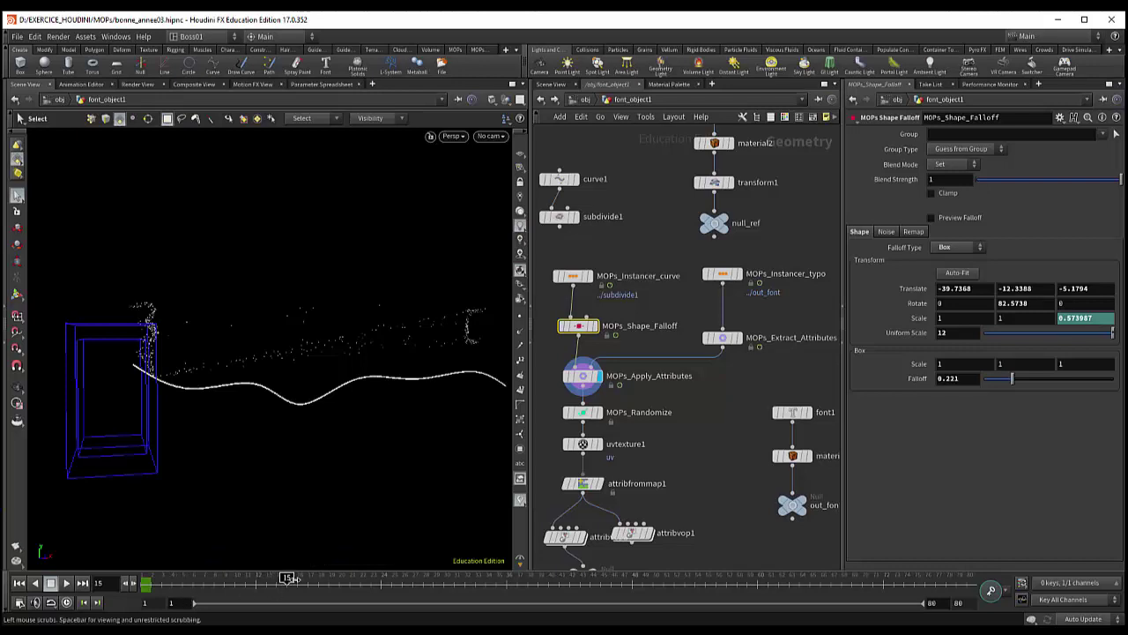
pyautogui.moveTo(288, 577); pyautogui.dragTo(298, 578)
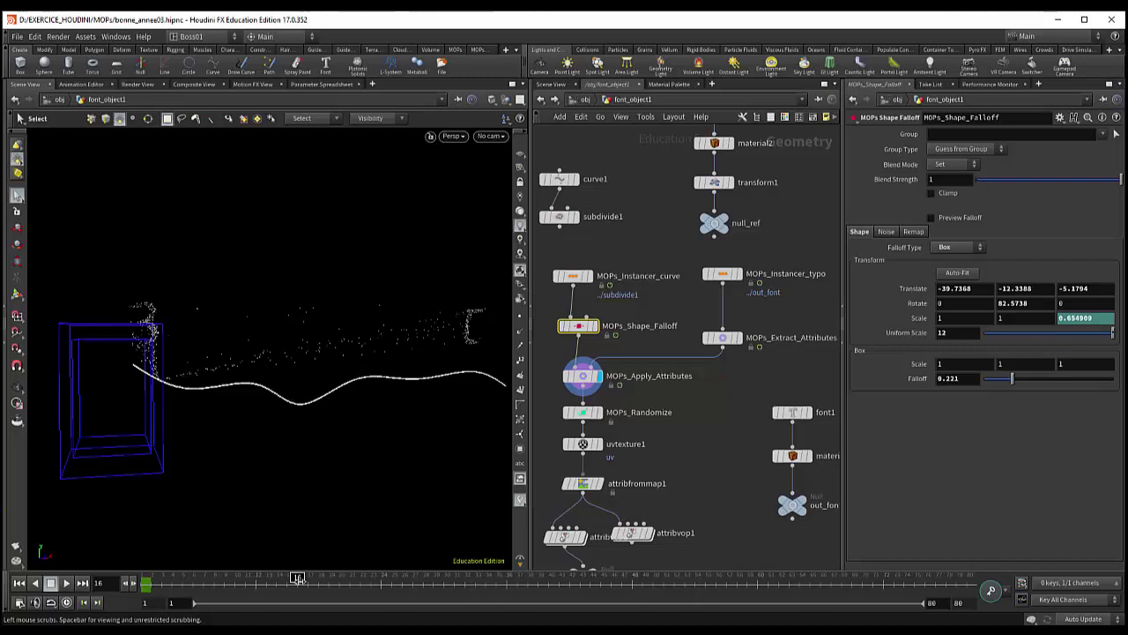
pyautogui.moveTo(298, 577)
pyautogui.mouseDown()
pyautogui.moveTo(475, 599)
pyautogui.moveTo(845, 616)
pyautogui.mouseUp()
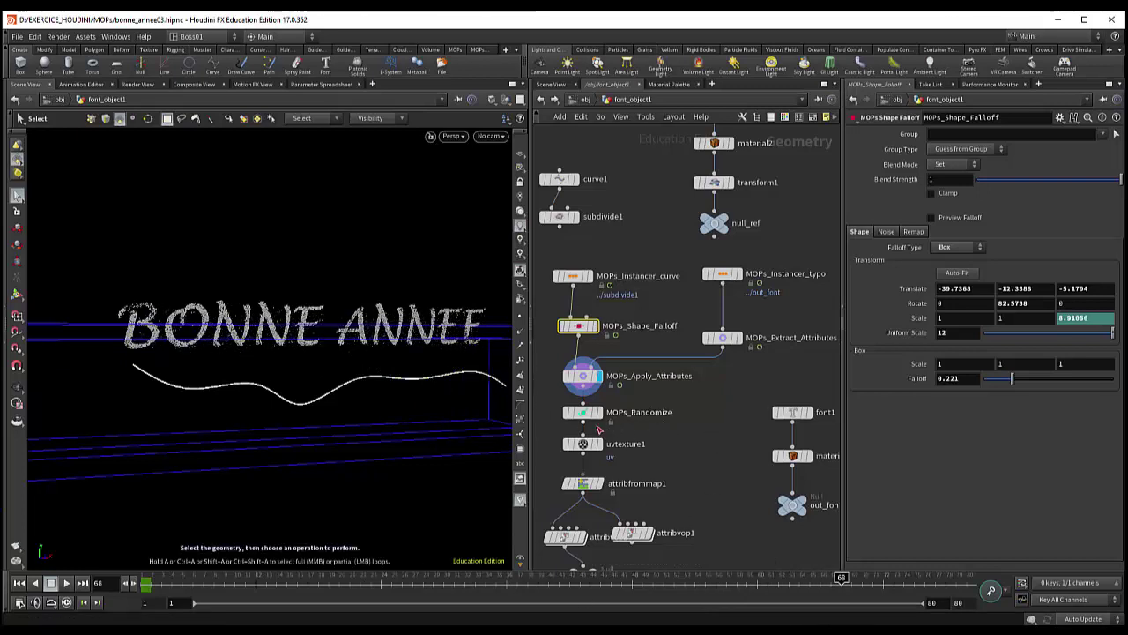
pyautogui.moveTo(583, 411)
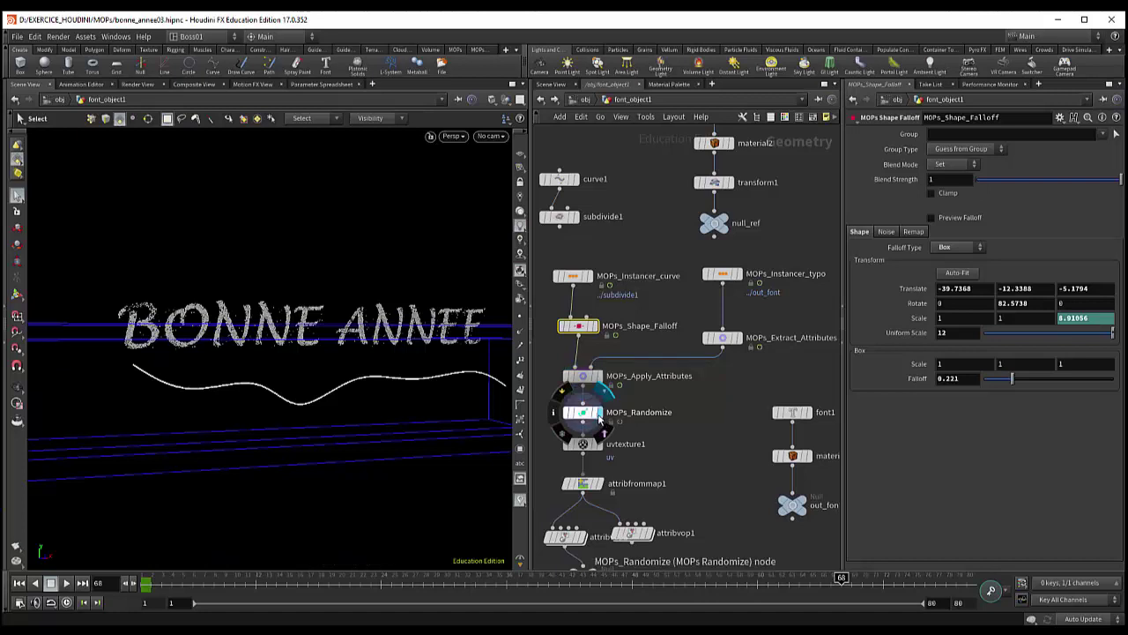
# - Display MOPs_Randomize, scrub from frame 1, and open its parameters at frame 33
pyautogui.click(603, 414)
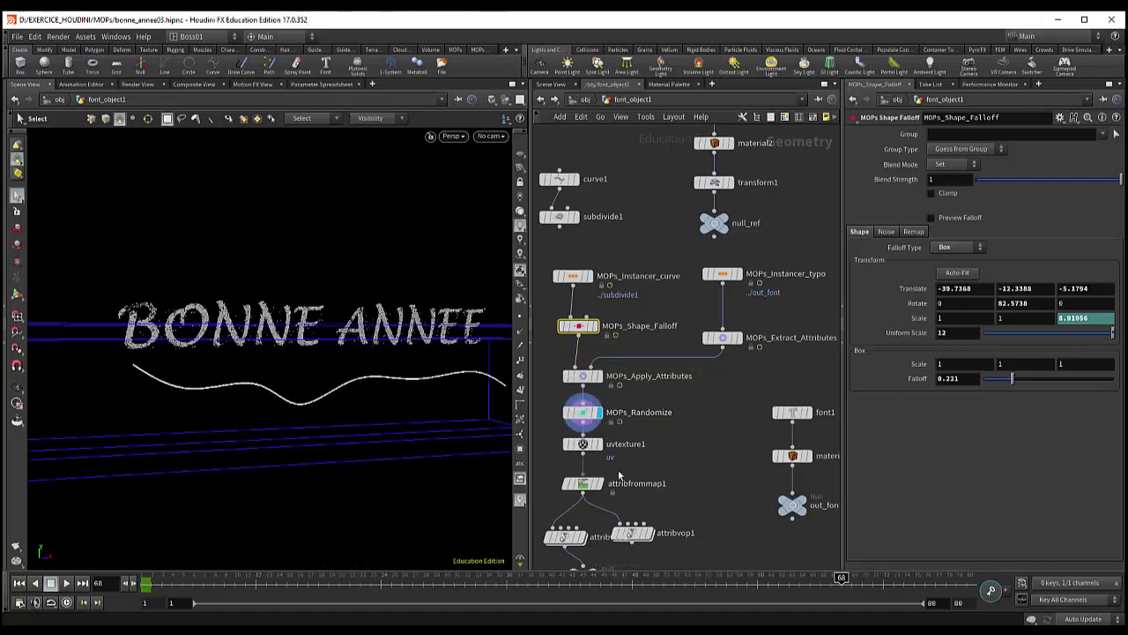
pyautogui.click(148, 580)
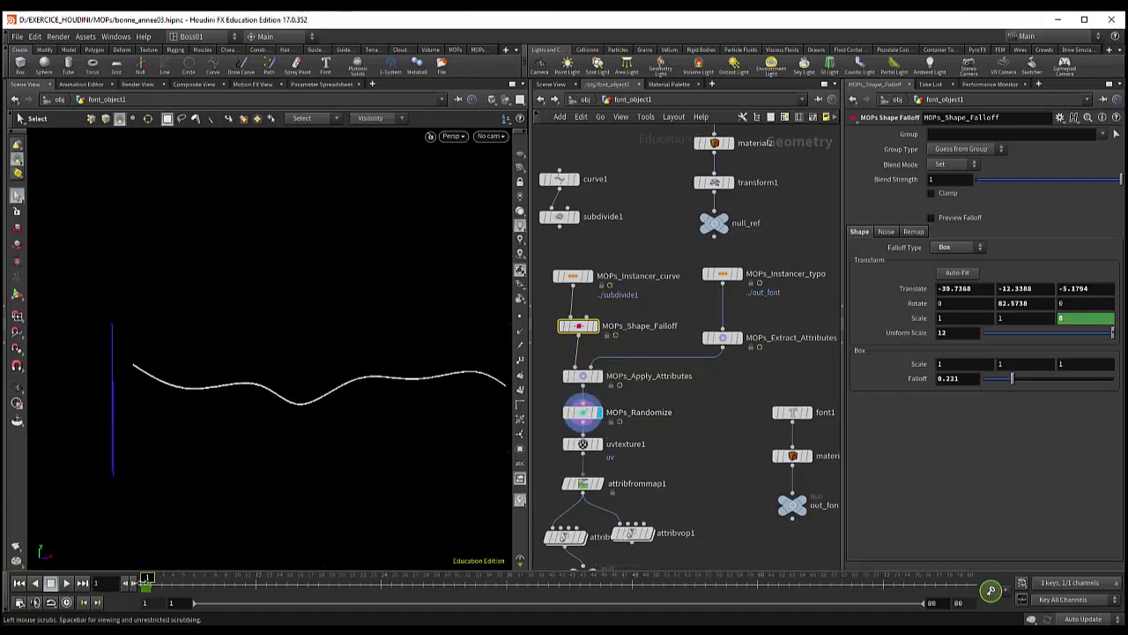
pyautogui.moveTo(148, 579); pyautogui.dragTo(610, 624)
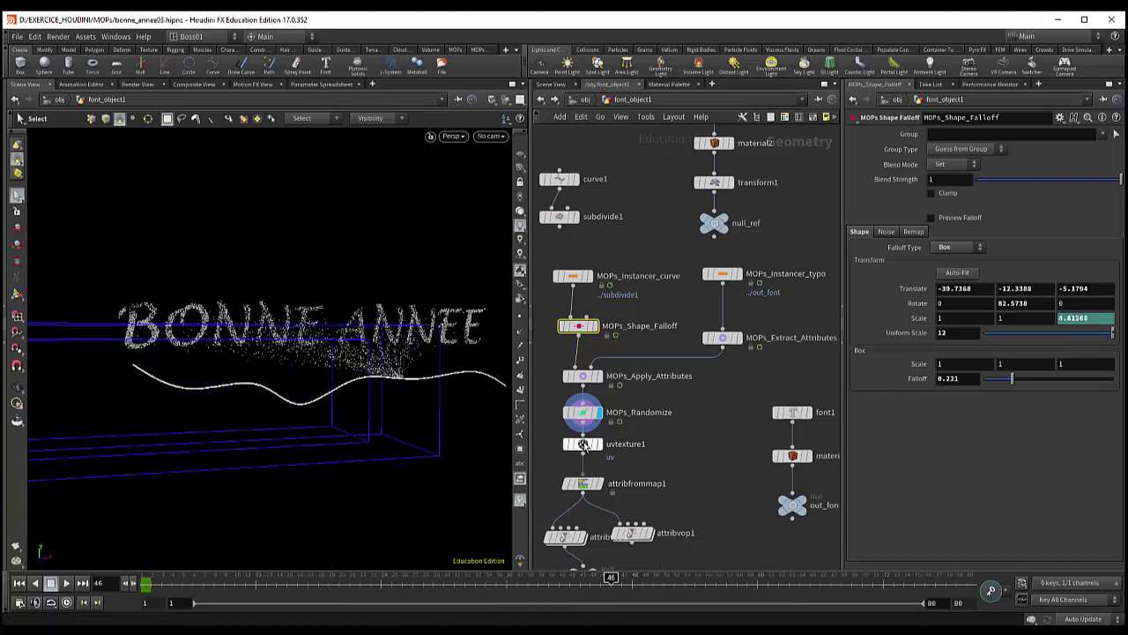
pyautogui.click(586, 417)
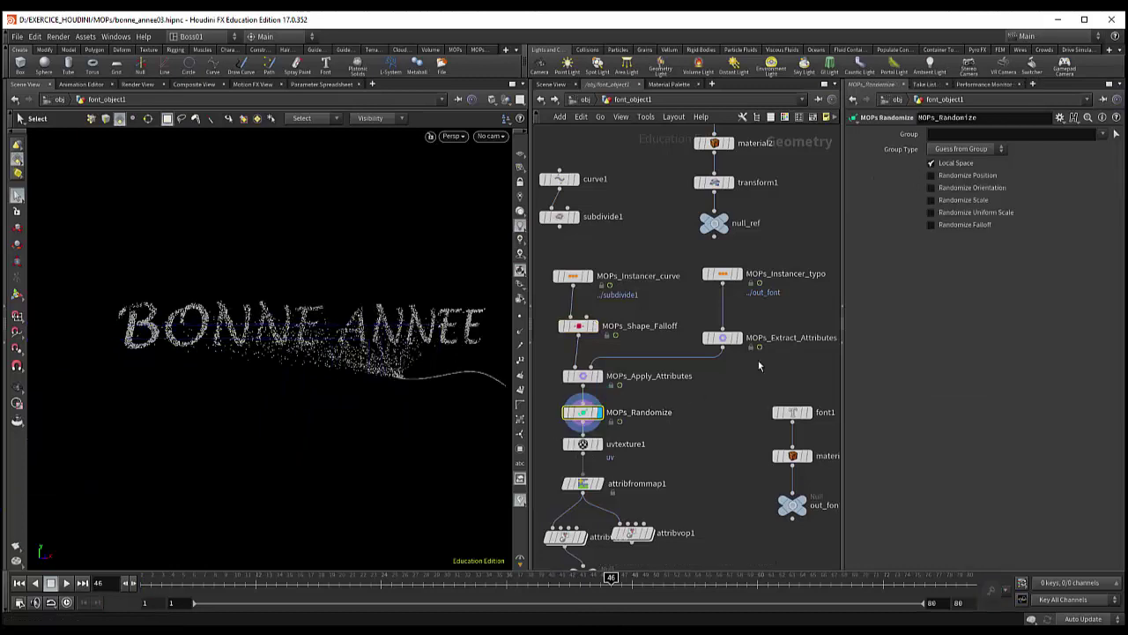
pyautogui.click(579, 578)
pyautogui.moveTo(579, 577); pyautogui.dragTo(474, 578)
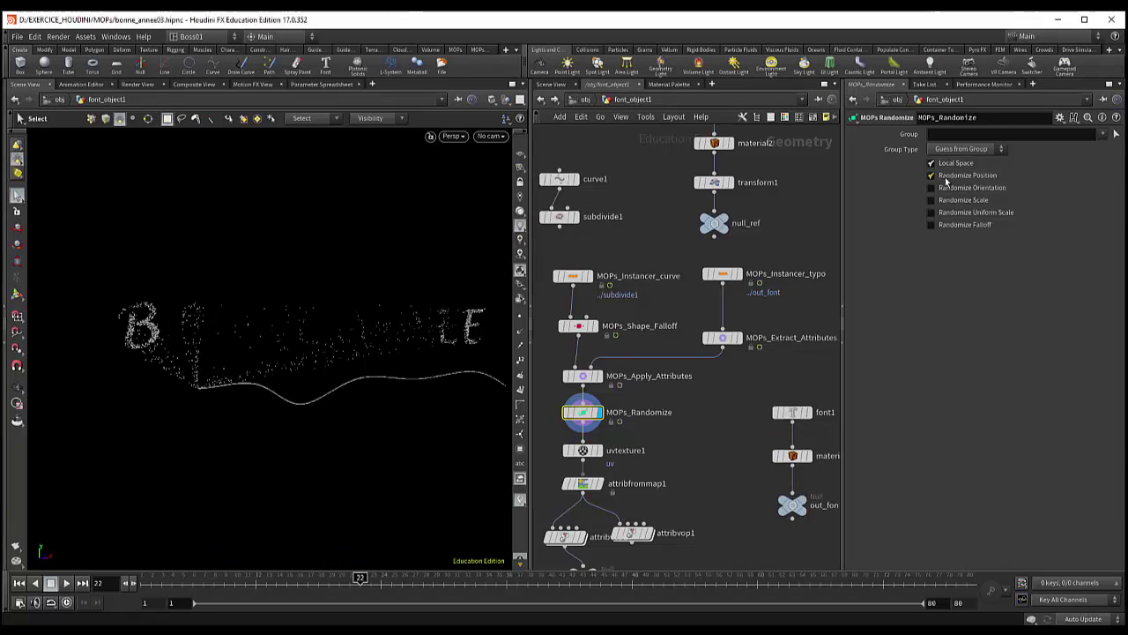
# - Enable Randomize Position with Translate X ranging from -2 to 2
pyautogui.click(948, 176)
pyautogui.click(955, 178)
pyautogui.click(954, 176)
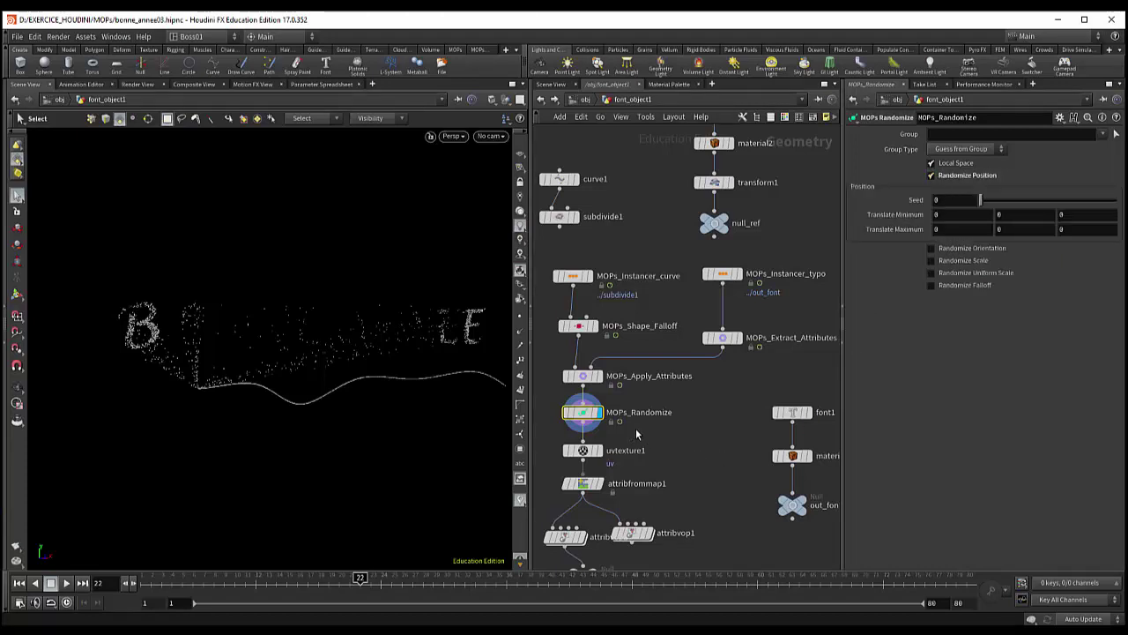
pyautogui.press('Tab')
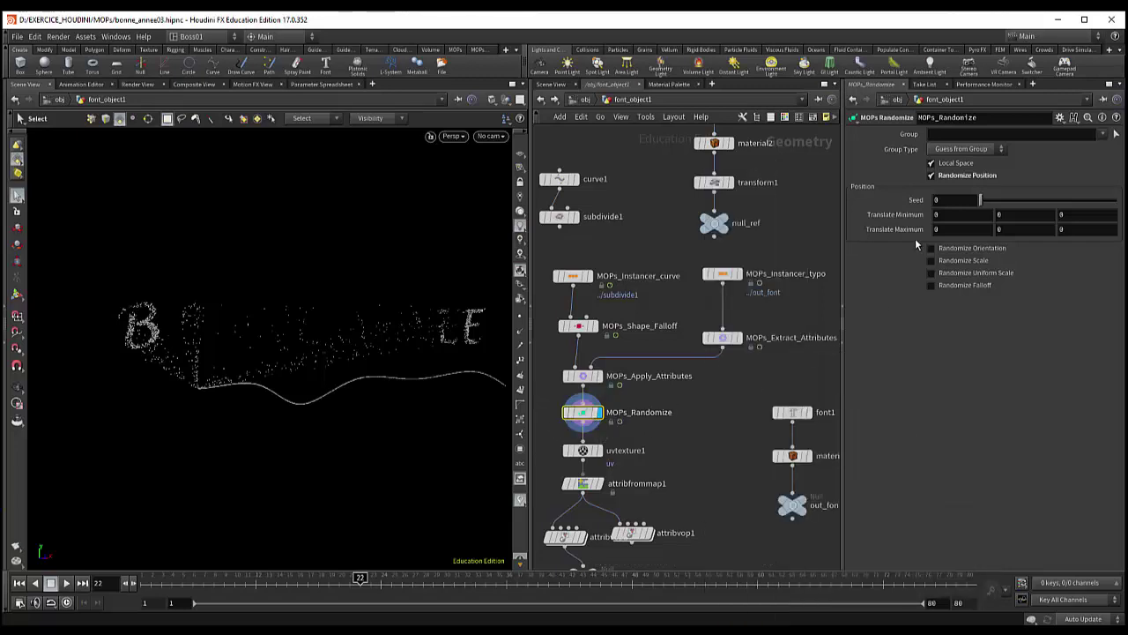
pyautogui.click(939, 215)
pyautogui.write('2')
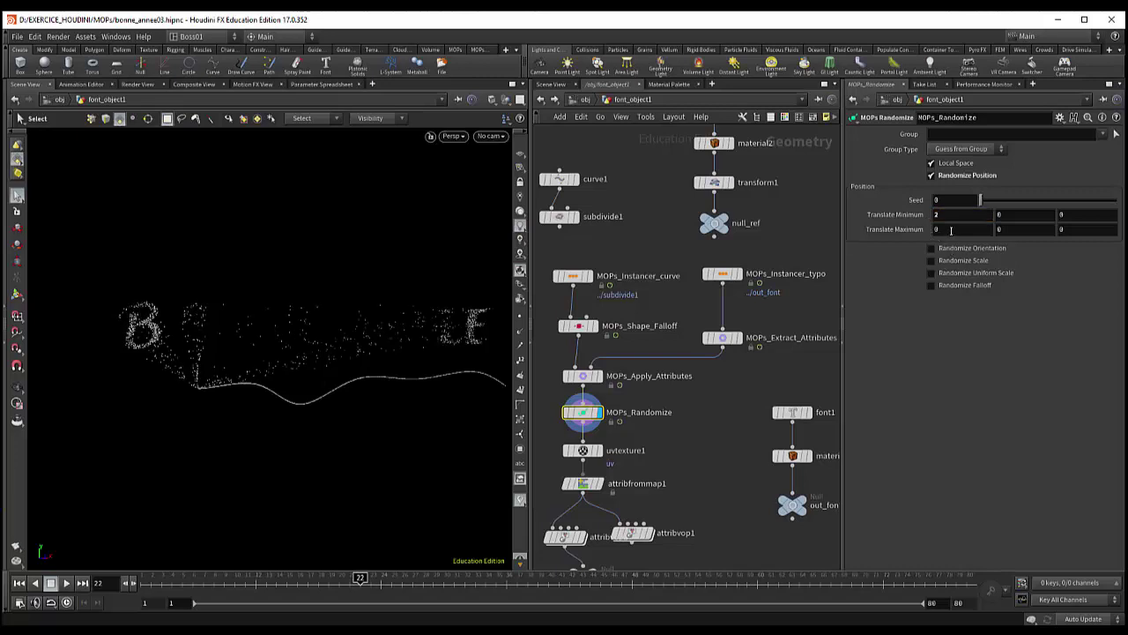
pyautogui.press('Return')
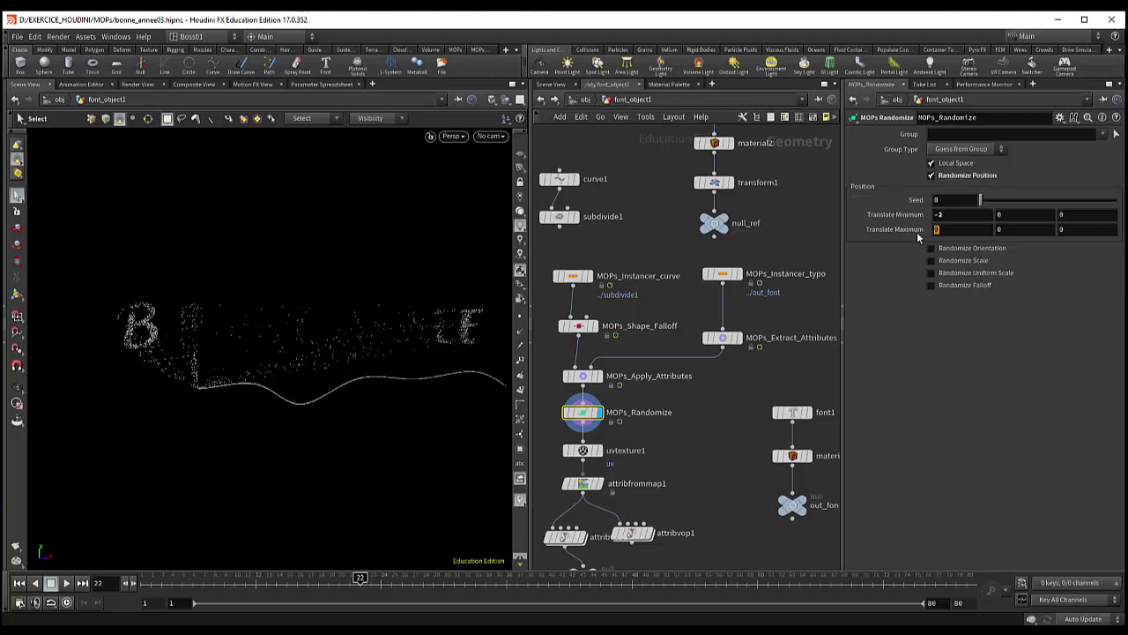
pyautogui.write('2')
pyautogui.press('Return')
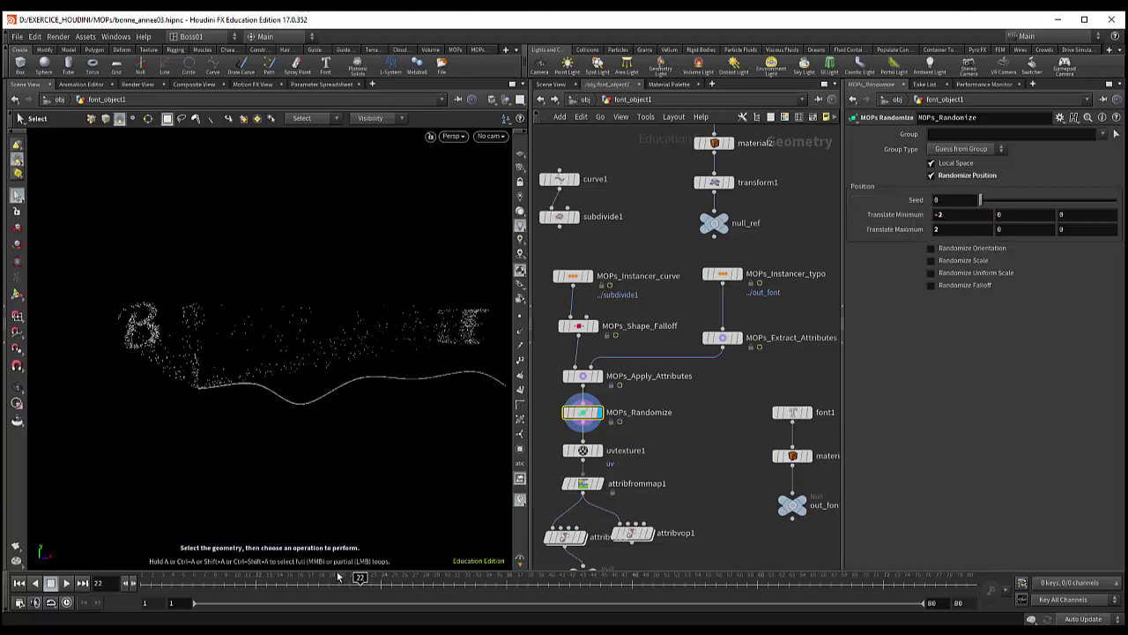
# - Preview the scattered text at frames 51 and 65, toggling randomization and orbiting to compare
pyautogui.moveTo(338, 575); pyautogui.dragTo(697, 586)
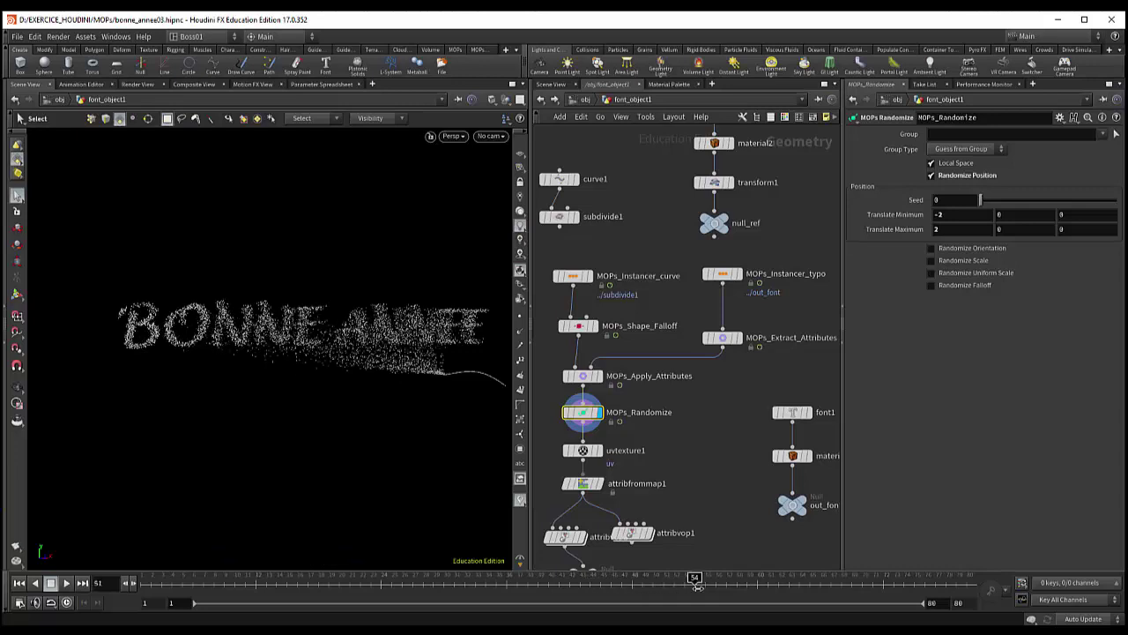
pyautogui.moveTo(697, 586); pyautogui.dragTo(810, 584)
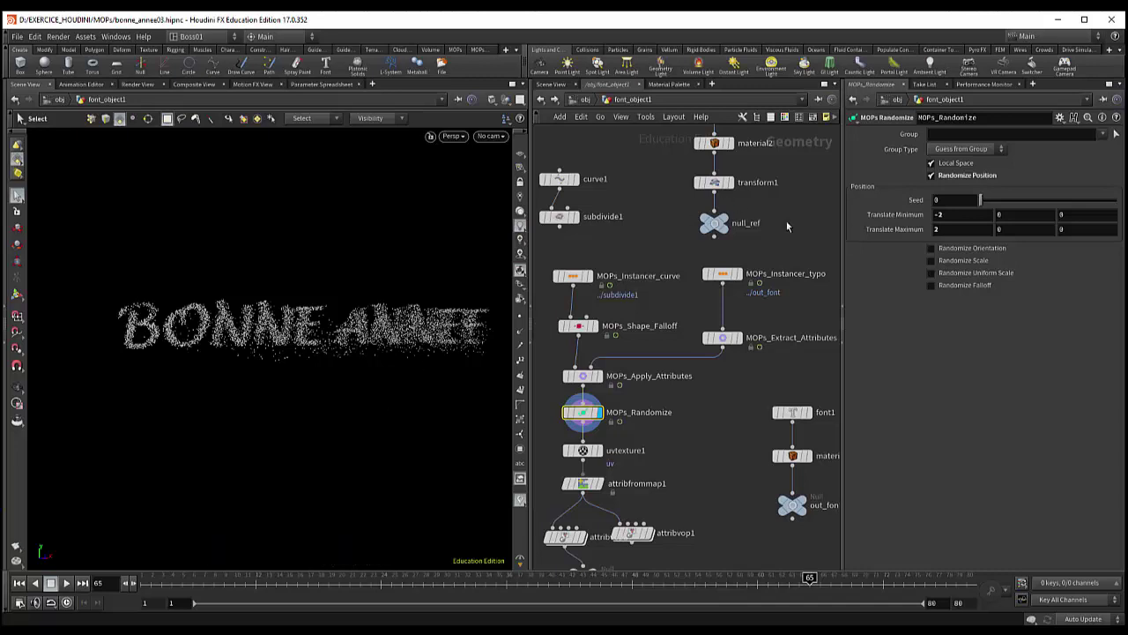
pyautogui.click(940, 178)
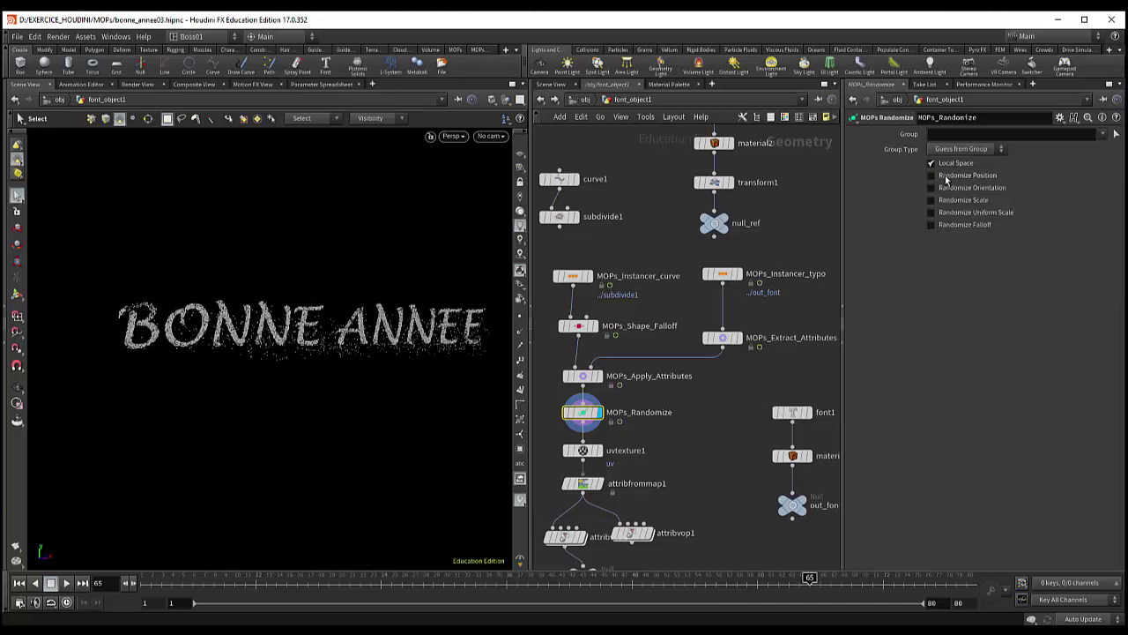
pyautogui.click(948, 177)
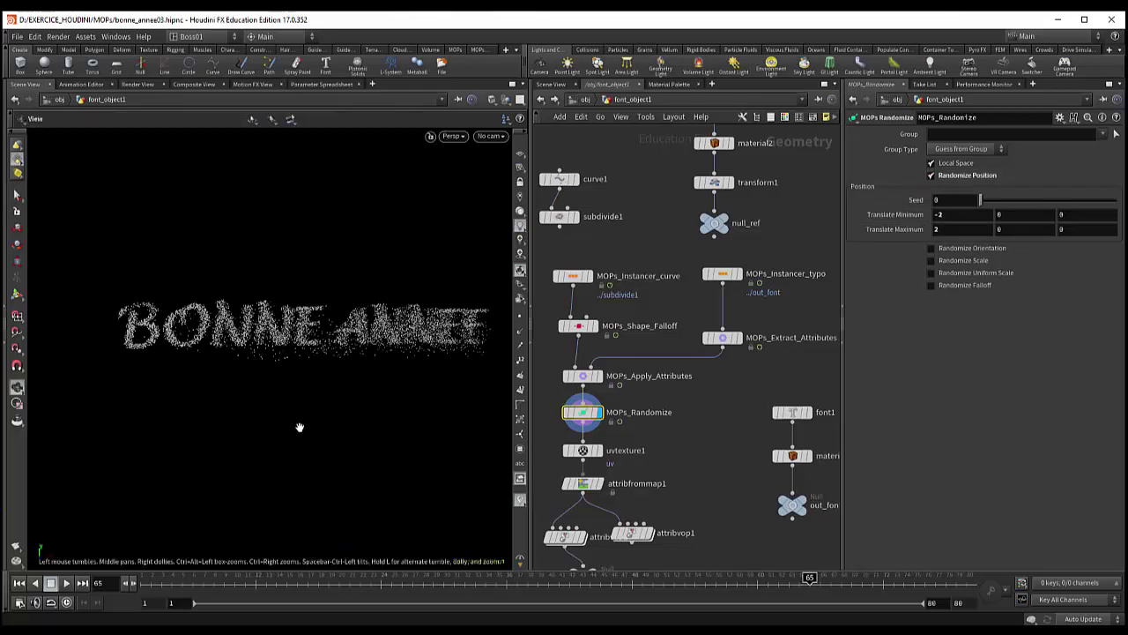
pyautogui.moveTo(302, 428)
pyautogui.mouseDown()
pyautogui.moveTo(328, 417)
pyautogui.moveTo(347, 456)
pyautogui.moveTo(382, 469)
pyautogui.moveTo(400, 443)
pyautogui.moveTo(297, 456)
pyautogui.moveTo(322, 467)
pyautogui.moveTo(311, 416)
pyautogui.moveTo(308, 453)
pyautogui.moveTo(361, 440)
pyautogui.mouseUp()
pyautogui.press('s')
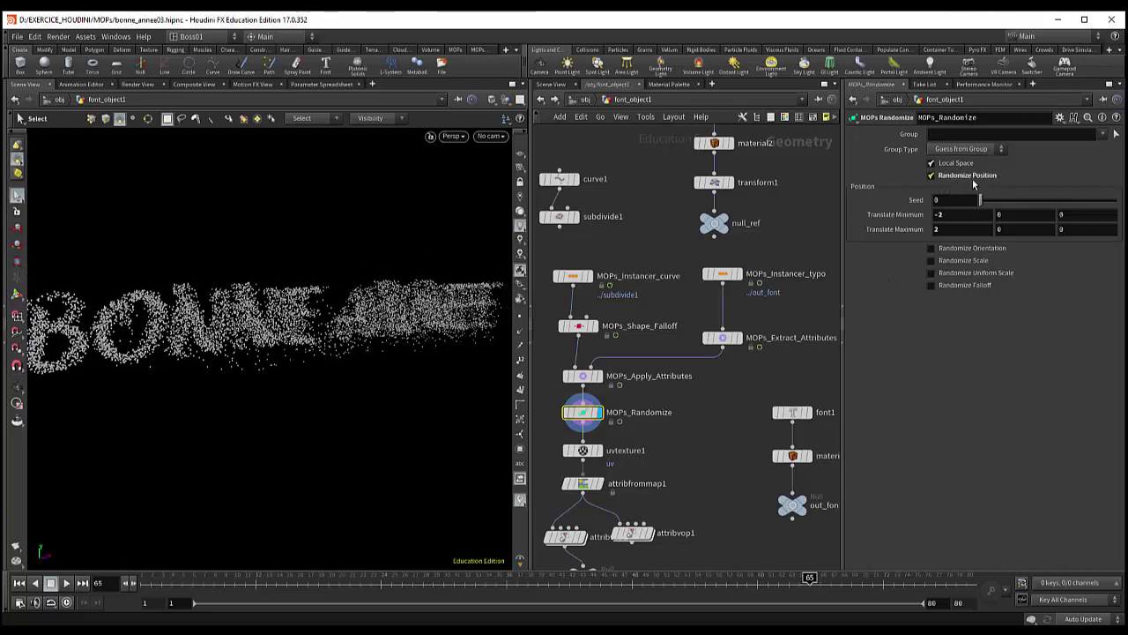
pyautogui.press('Escape')
pyautogui.moveTo(295, 399)
pyautogui.mouseDown()
pyautogui.moveTo(343, 405)
pyautogui.moveTo(300, 396)
pyautogui.moveTo(327, 406)
pyautogui.moveTo(335, 393)
pyautogui.mouseUp()
pyautogui.press('s')
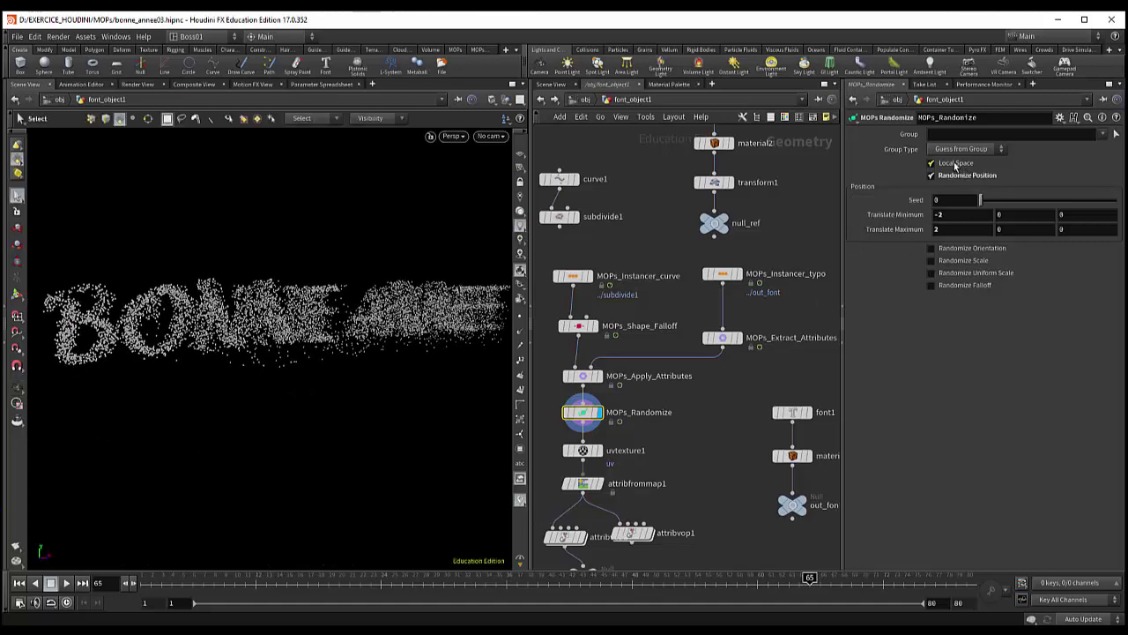
# - Turn Randomize Position off and scrub back to frame 24 to check the text
pyautogui.click(959, 175)
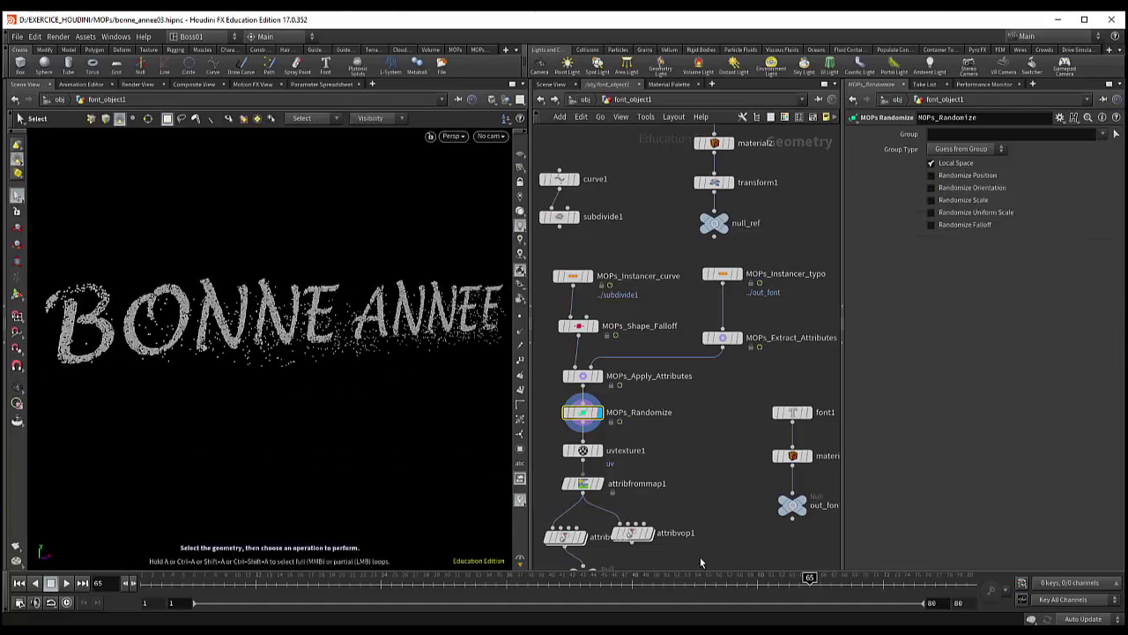
pyautogui.moveTo(796, 582); pyautogui.dragTo(879, 580)
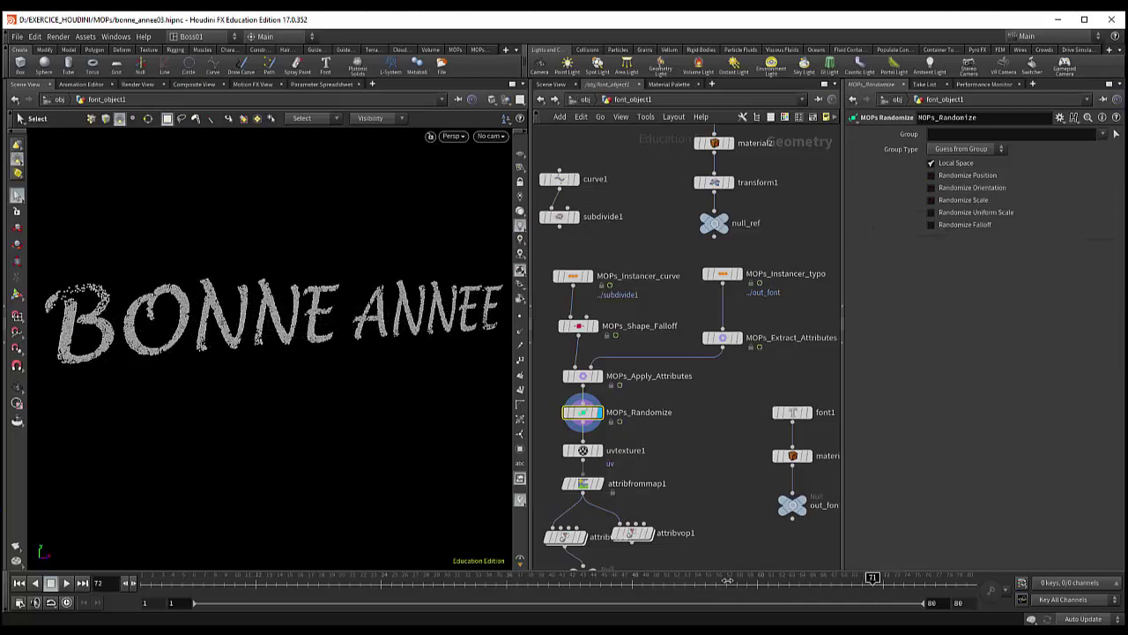
pyautogui.moveTo(728, 582); pyautogui.dragTo(383, 577)
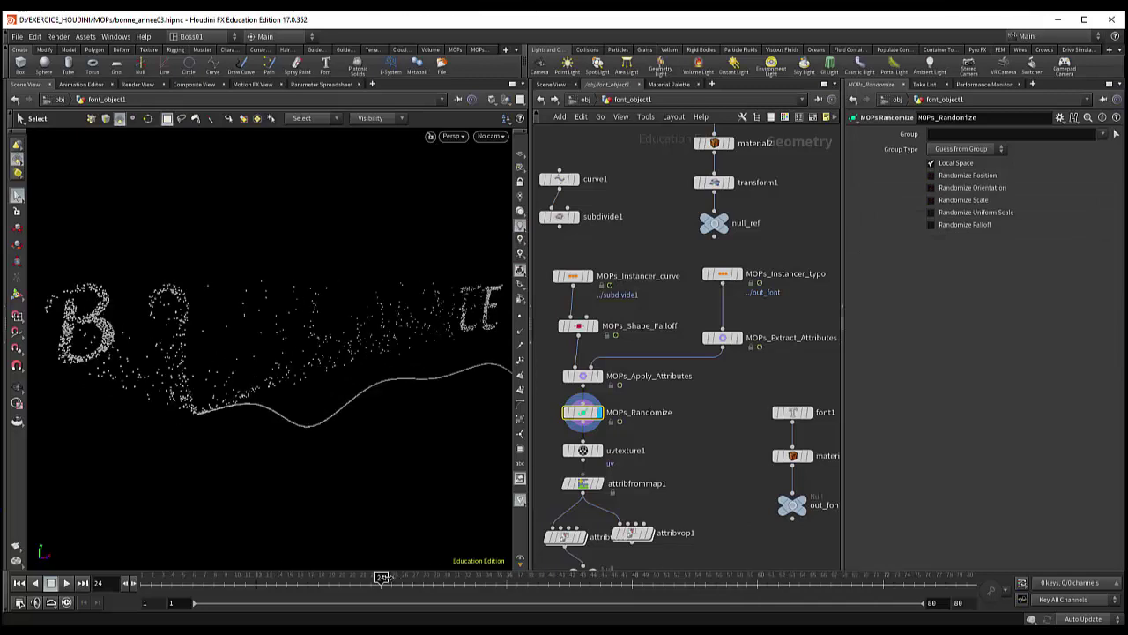
pyautogui.moveTo(587, 460); pyautogui.dragTo(633, 420, button='middle')
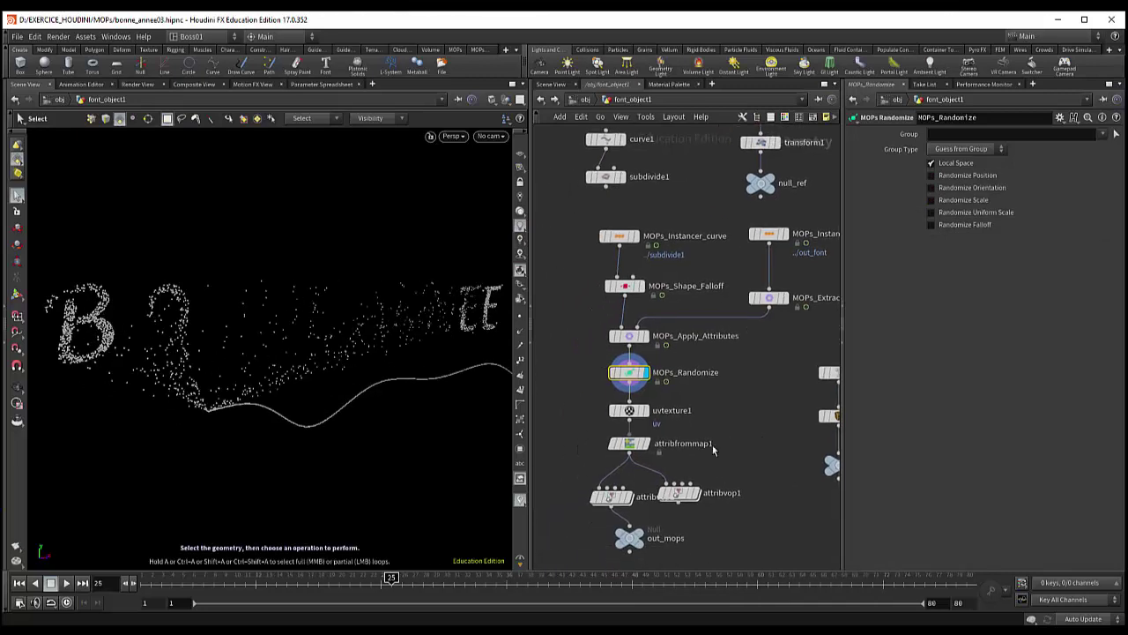
# - Display uvtexture1's result and inspect attribfrommap1's $JOB/tex map exported as Cd
pyautogui.click(631, 412)
pyautogui.scroll(3, 652, 460)
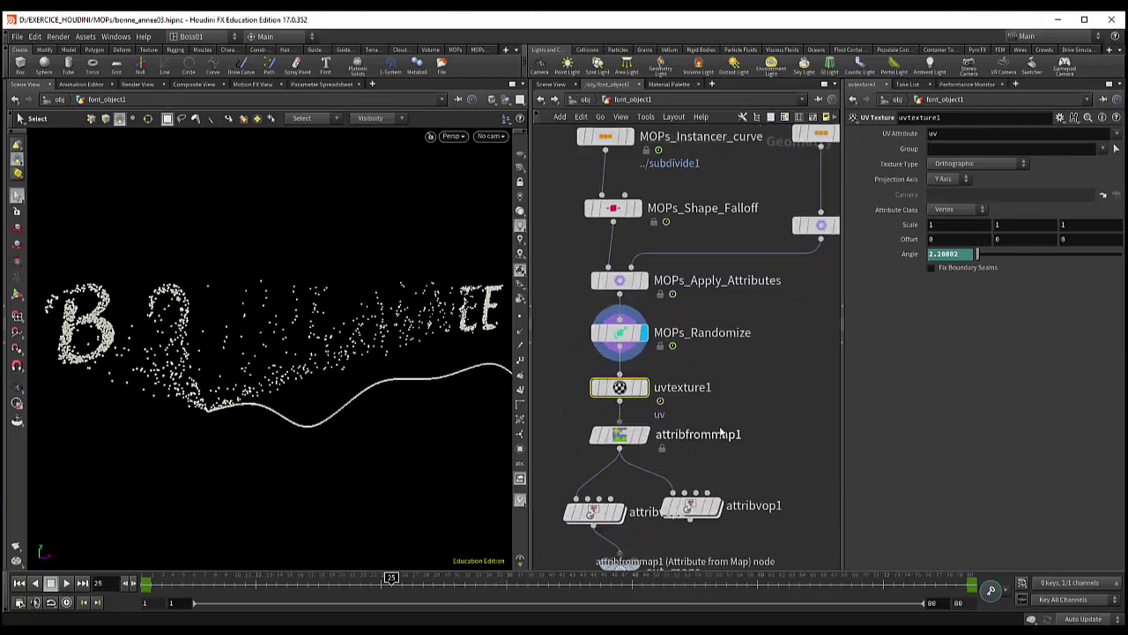
pyautogui.moveTo(722, 432); pyautogui.dragTo(766, 446, button='middle')
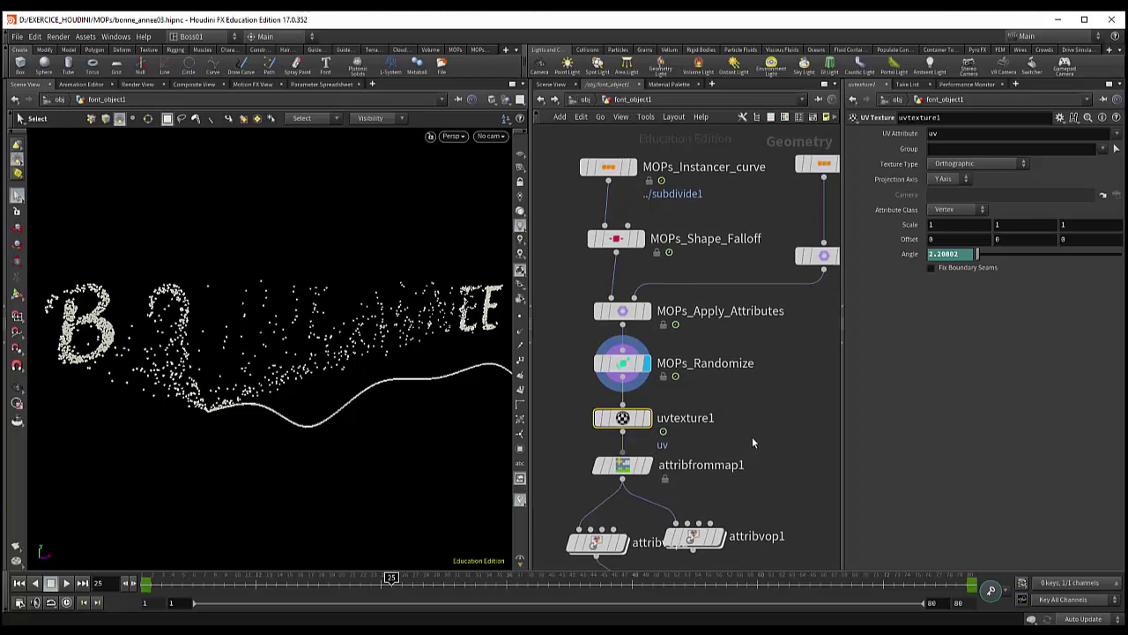
pyautogui.moveTo(713, 445); pyautogui.dragTo(708, 400, button='middle')
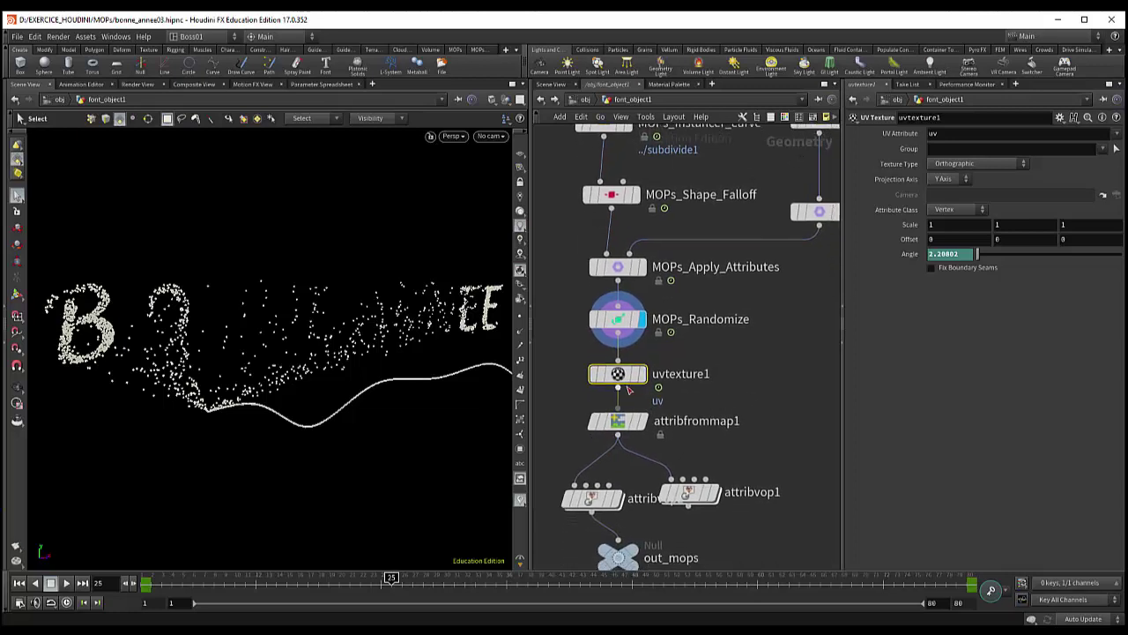
pyautogui.click(648, 344)
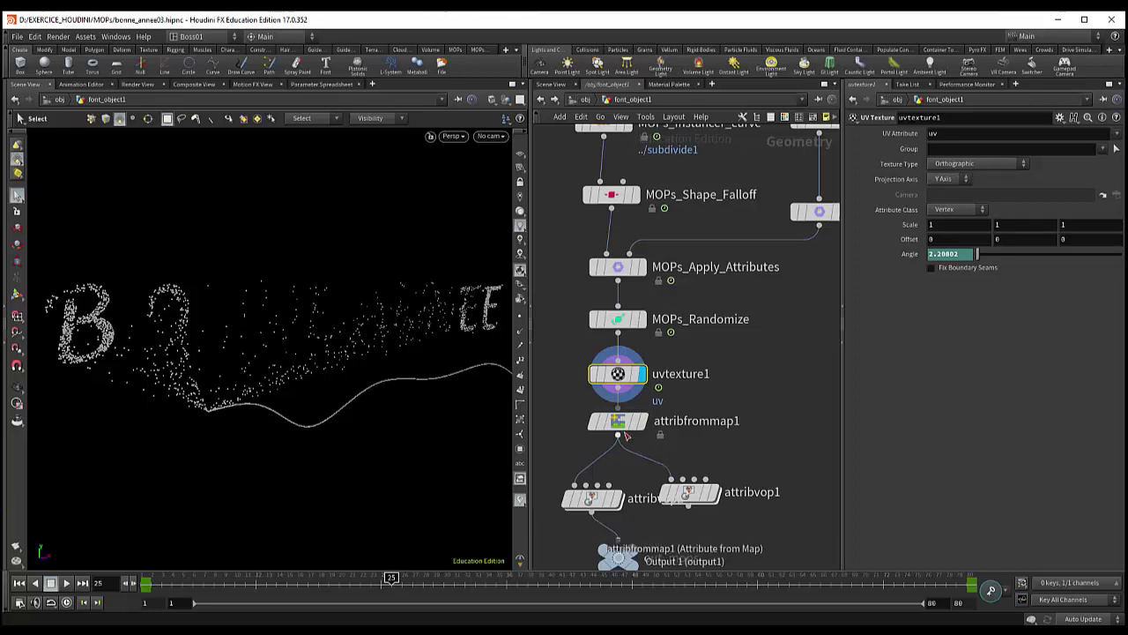
pyautogui.click(618, 426)
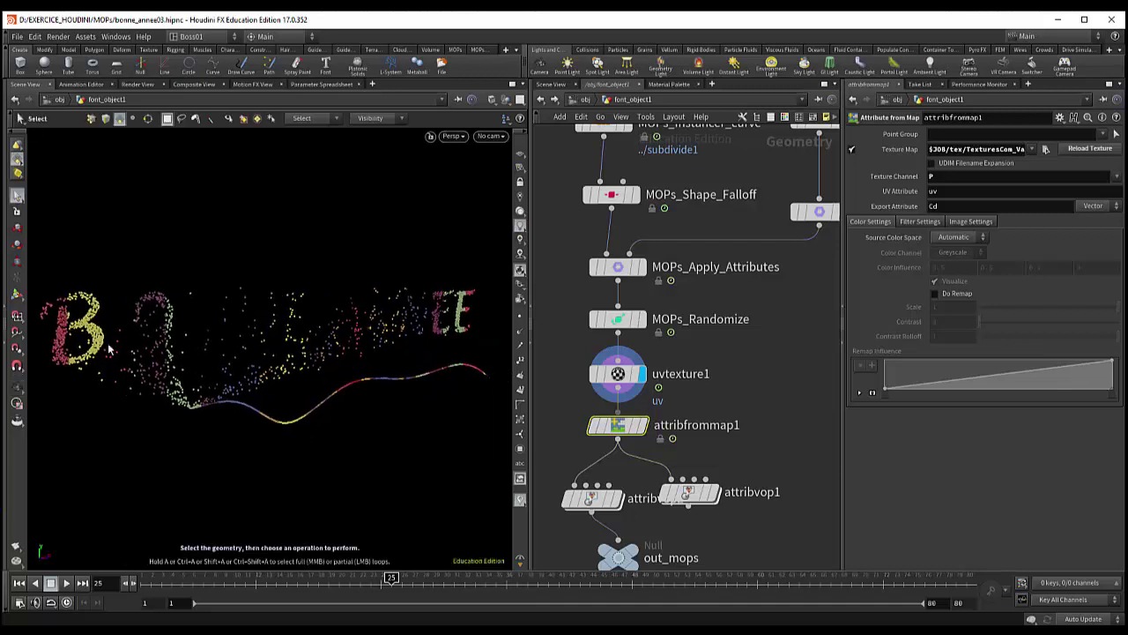
# - Play the dissolve to frame 39, then move attribvop1 aside and place attribvop2 under attribfrommap1
pyautogui.hotkey('ctrl', 'Up')
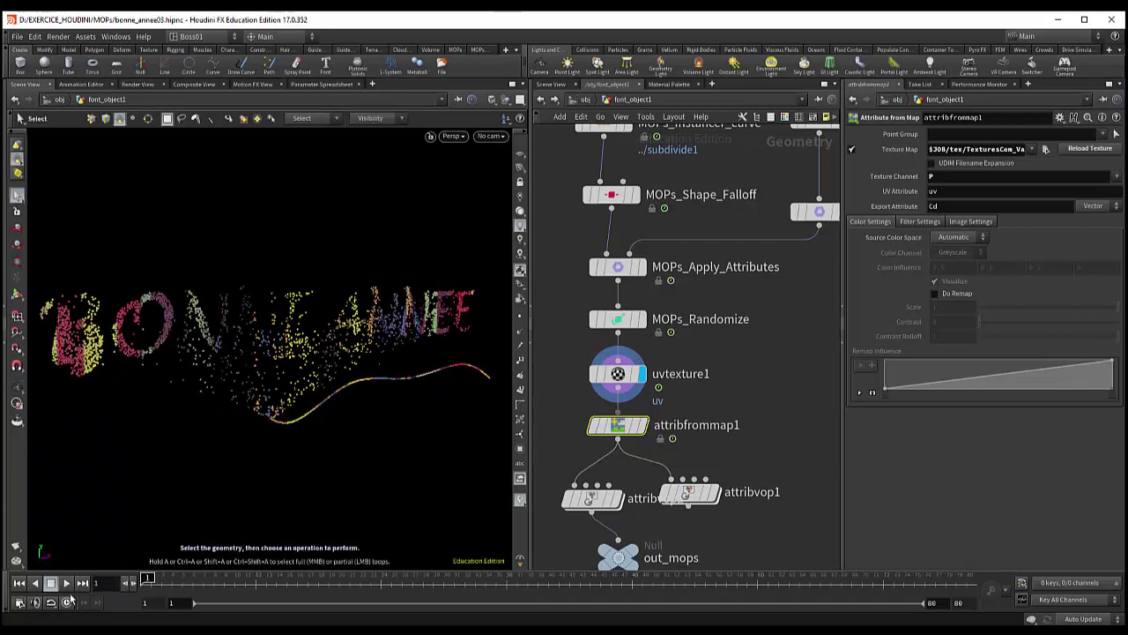
pyautogui.click(67, 586)
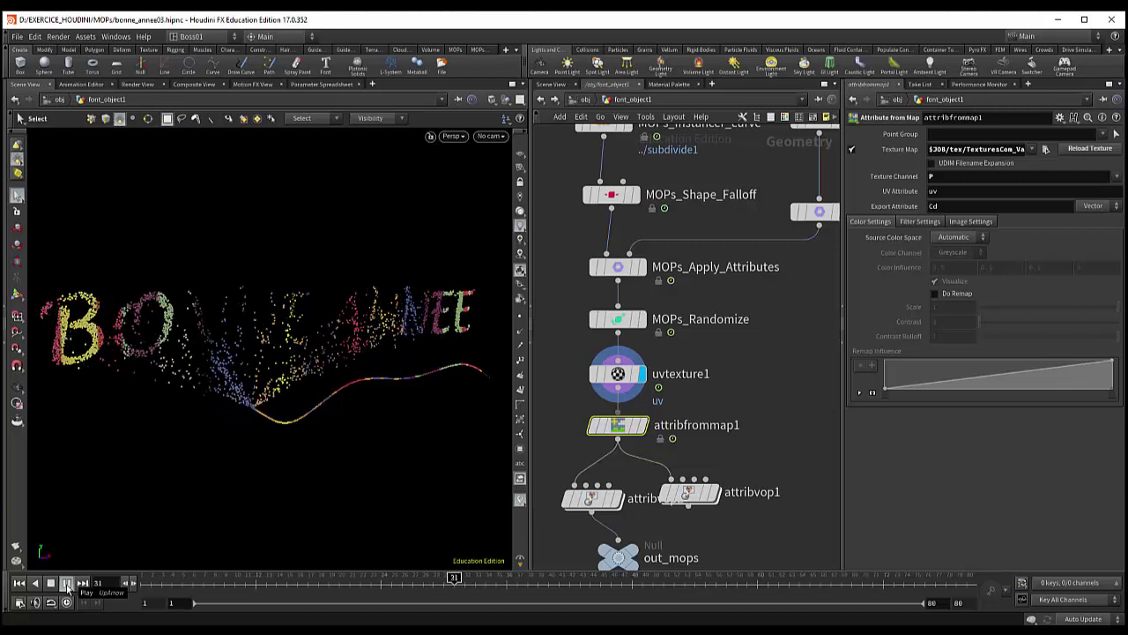
pyautogui.click(66, 583)
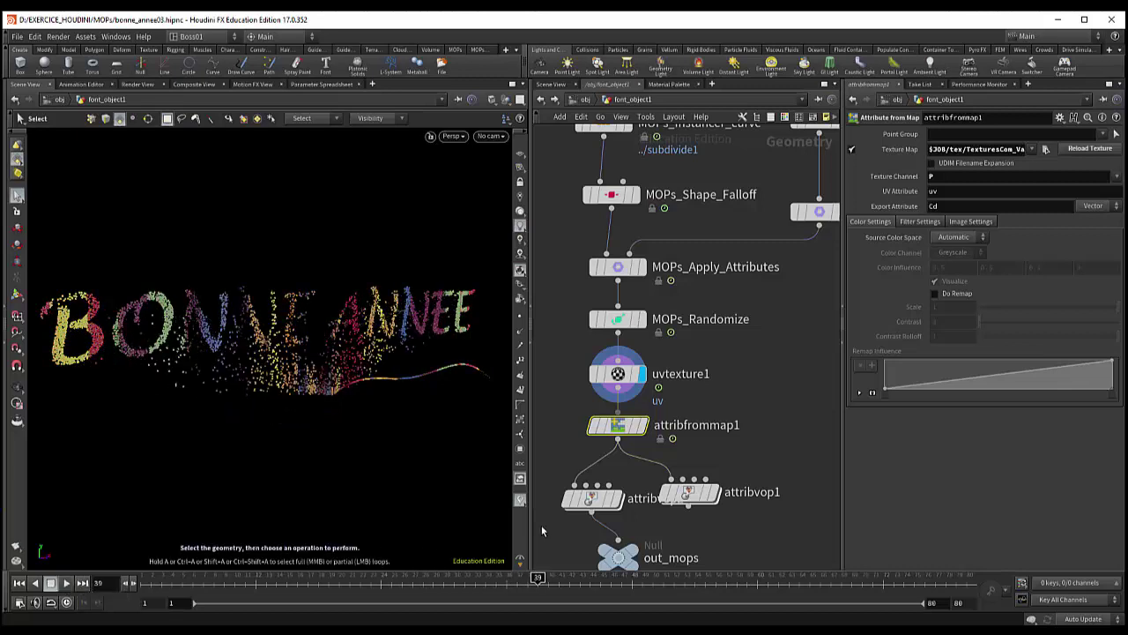
pyautogui.moveTo(675, 504); pyautogui.dragTo(767, 481)
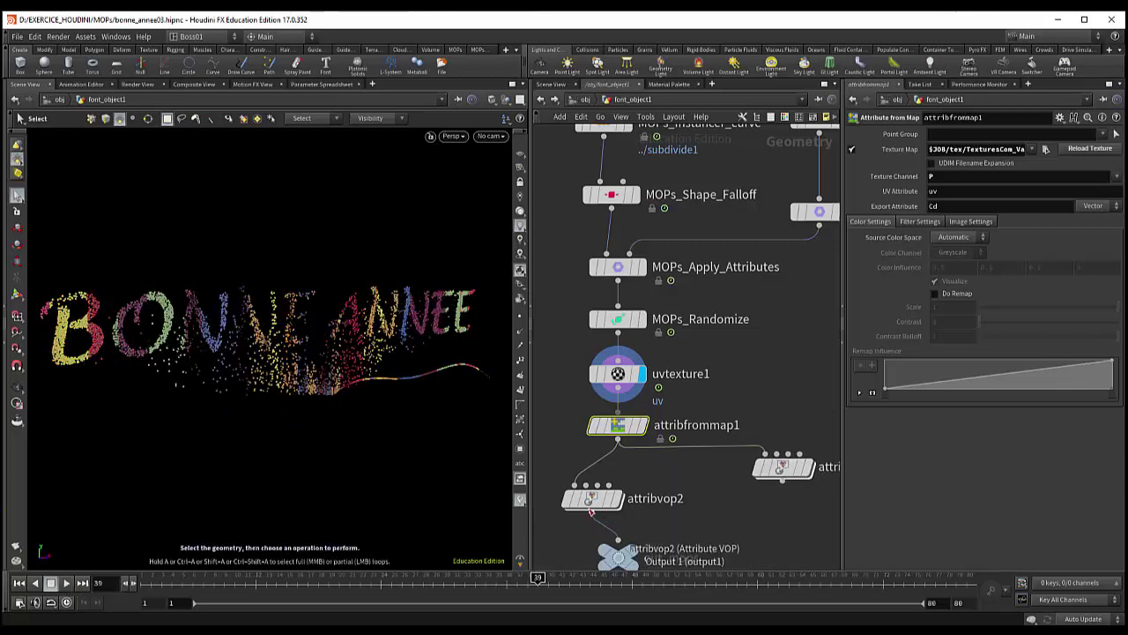
pyautogui.moveTo(596, 499); pyautogui.dragTo(622, 489)
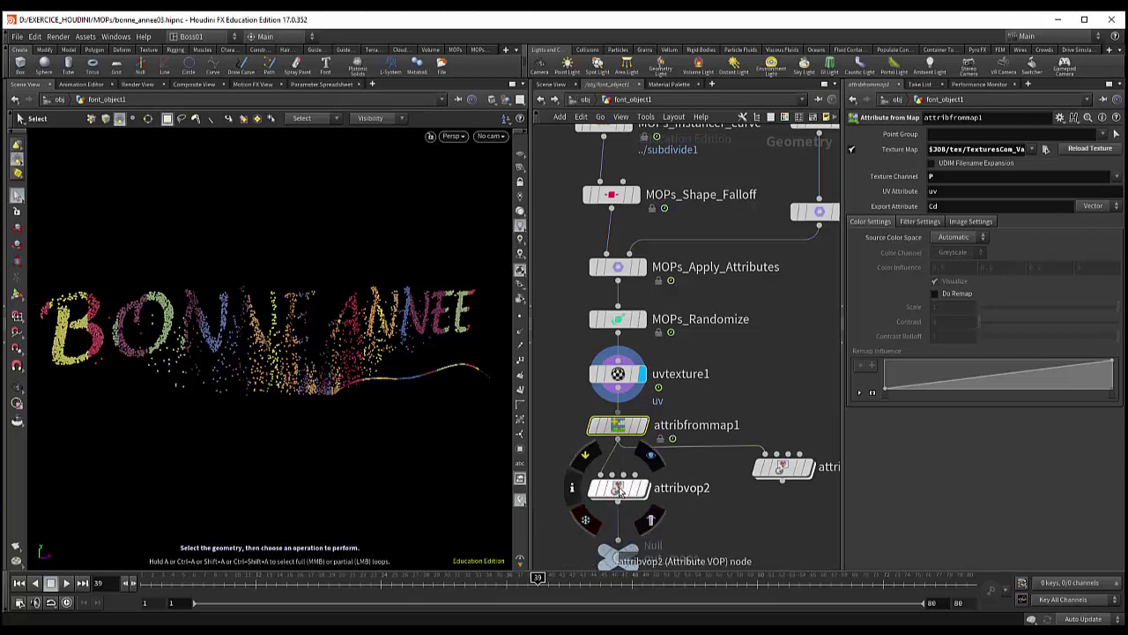
# - Inside attribvop2, rearrange multiply1 and parm1, review the VEX nodes, then return to font_object1
pyautogui.click(617, 492)
pyautogui.doubleClick(618, 491)
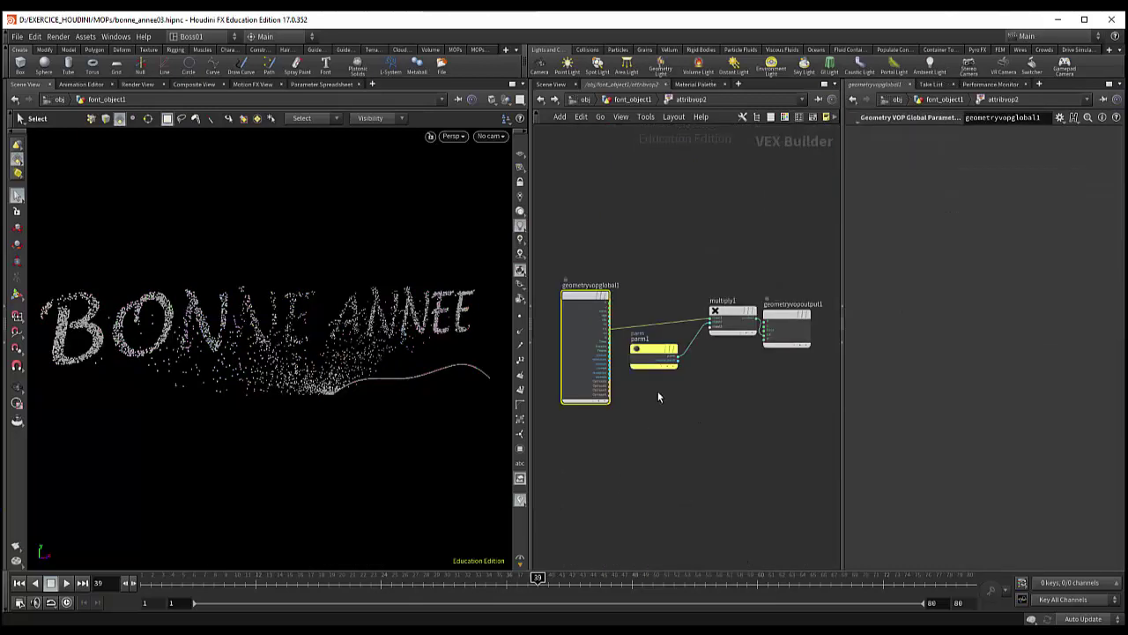
pyautogui.scroll(1, 658, 384)
pyautogui.scroll(2, 658, 379)
pyautogui.scroll(2, 683, 377)
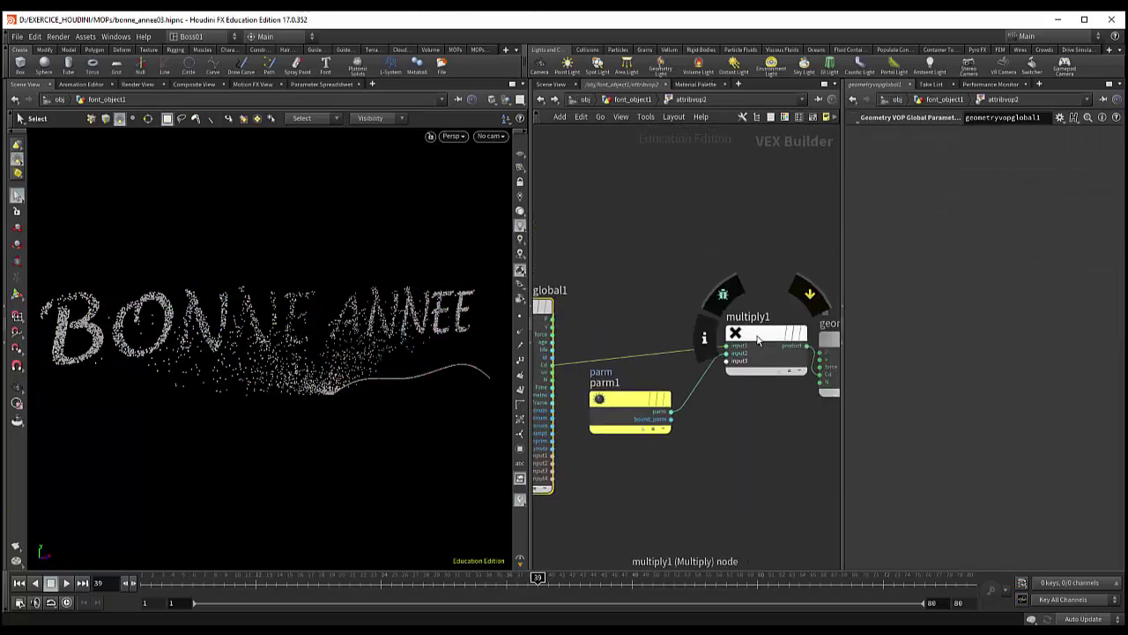
pyautogui.moveTo(747, 342); pyautogui.dragTo(709, 338)
pyautogui.moveTo(633, 405); pyautogui.dragTo(623, 389)
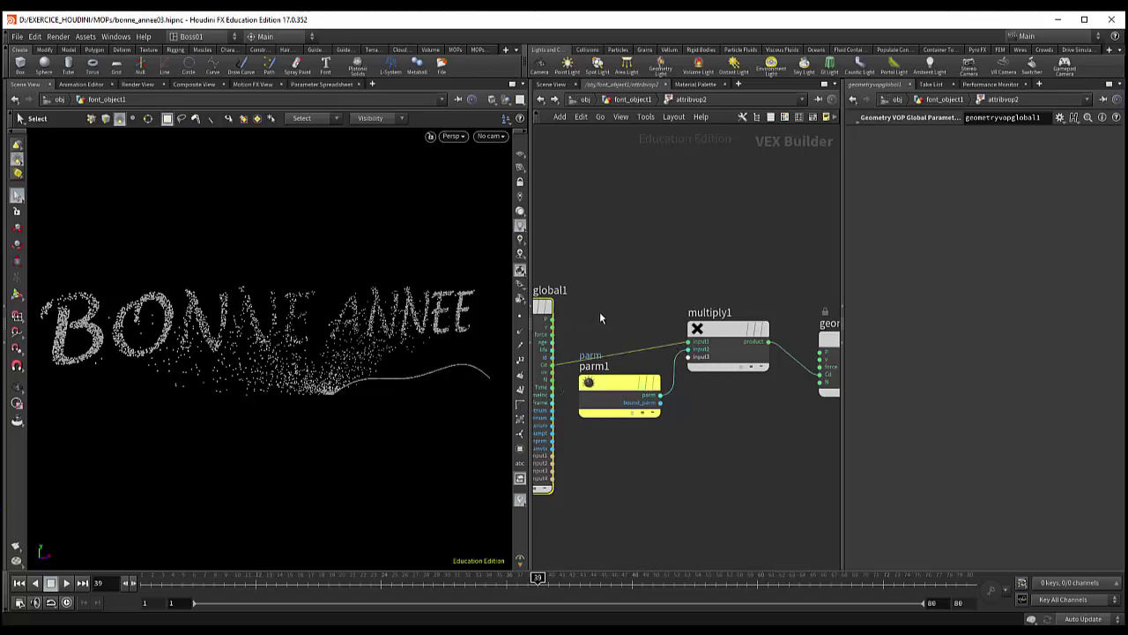
pyautogui.moveTo(600, 311); pyautogui.dragTo(652, 294, button='middle')
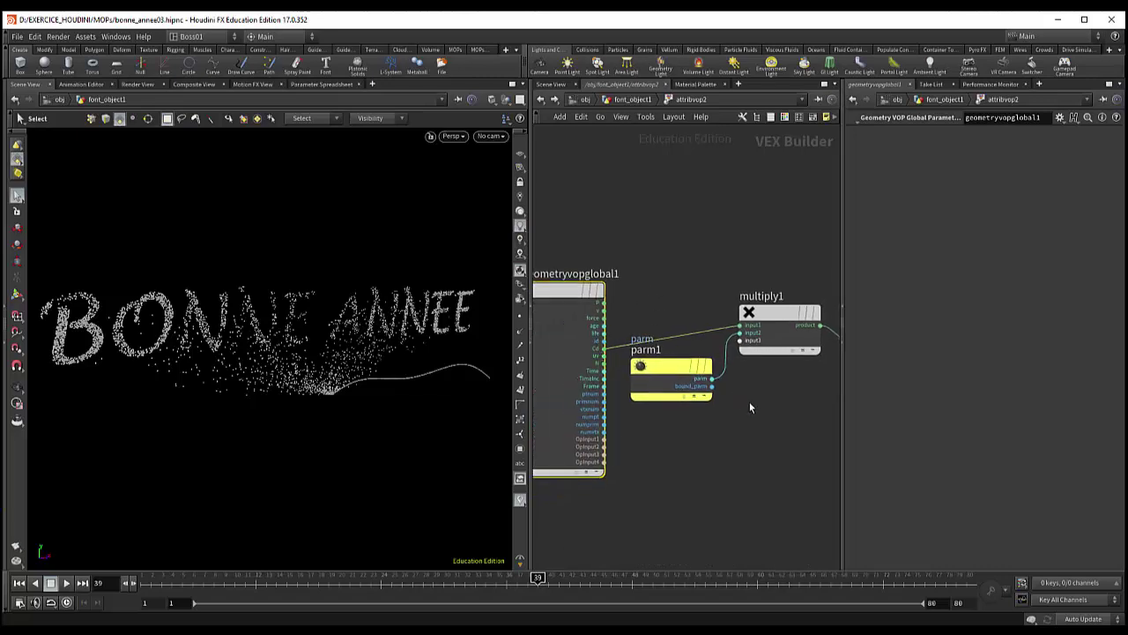
pyautogui.moveTo(750, 407); pyautogui.dragTo(657, 424, button='middle')
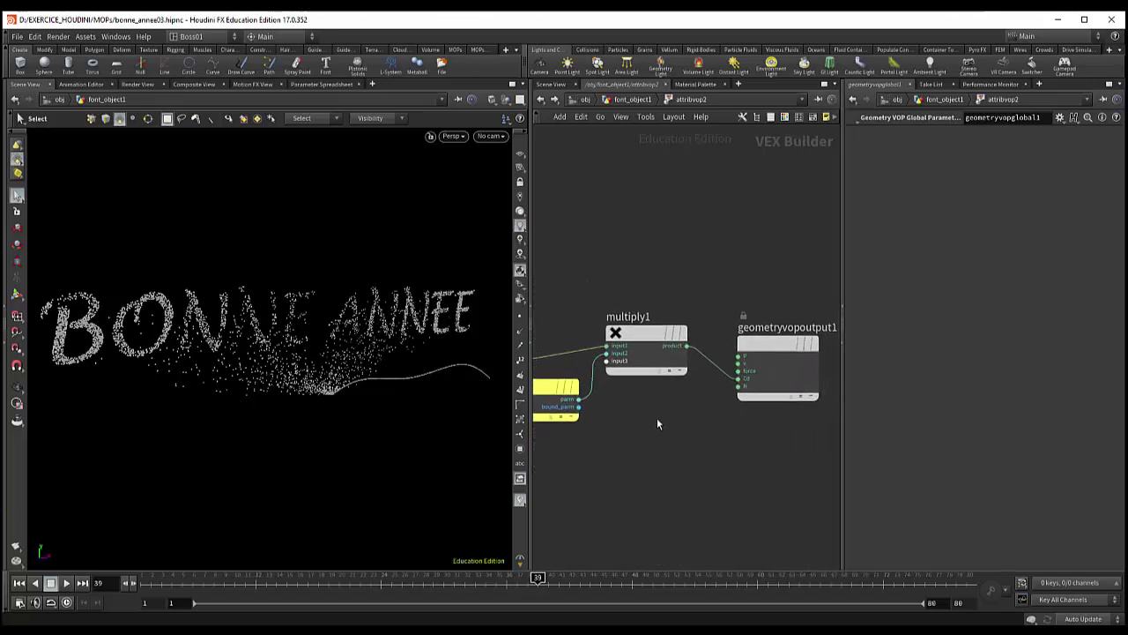
pyautogui.moveTo(674, 421); pyautogui.dragTo(770, 421, button='middle')
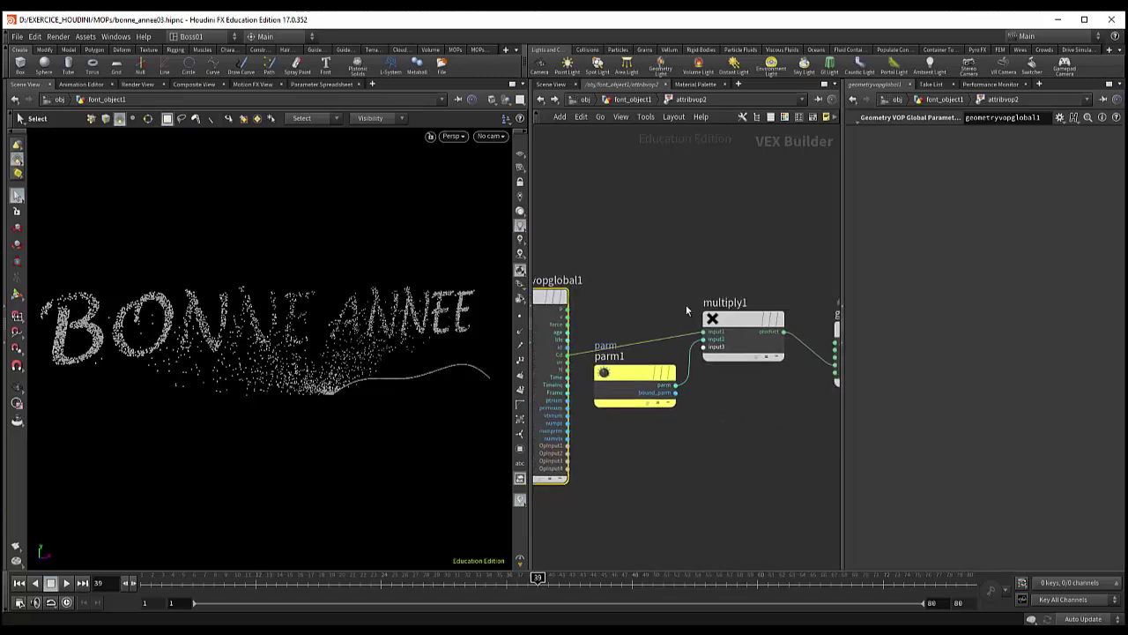
pyautogui.click(633, 99)
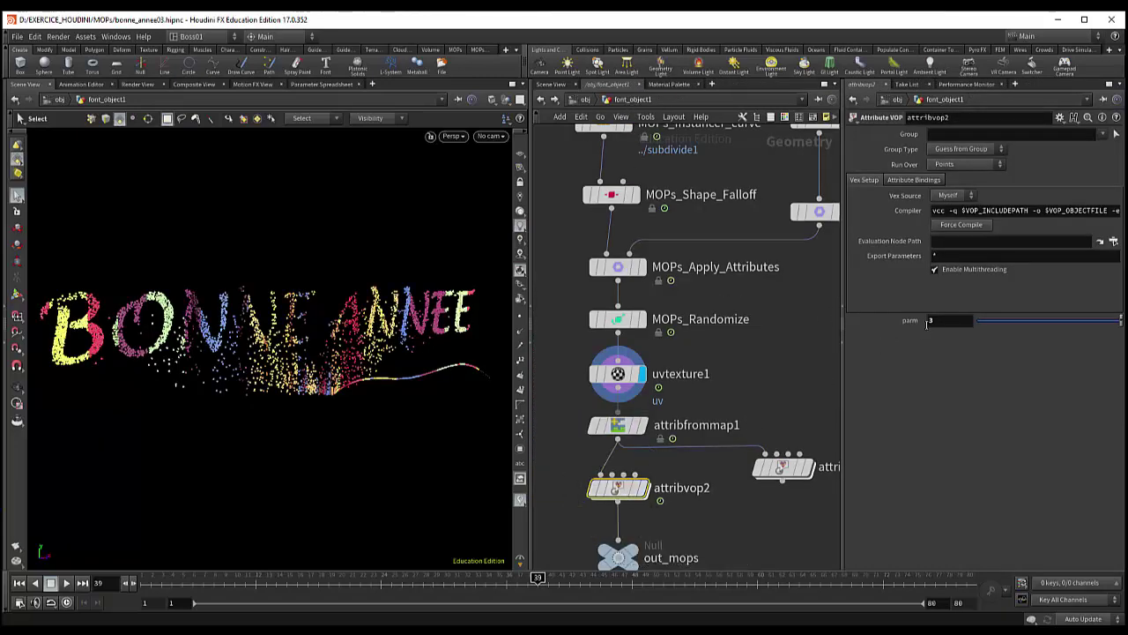
pyautogui.write('5')
pyautogui.press('Return')
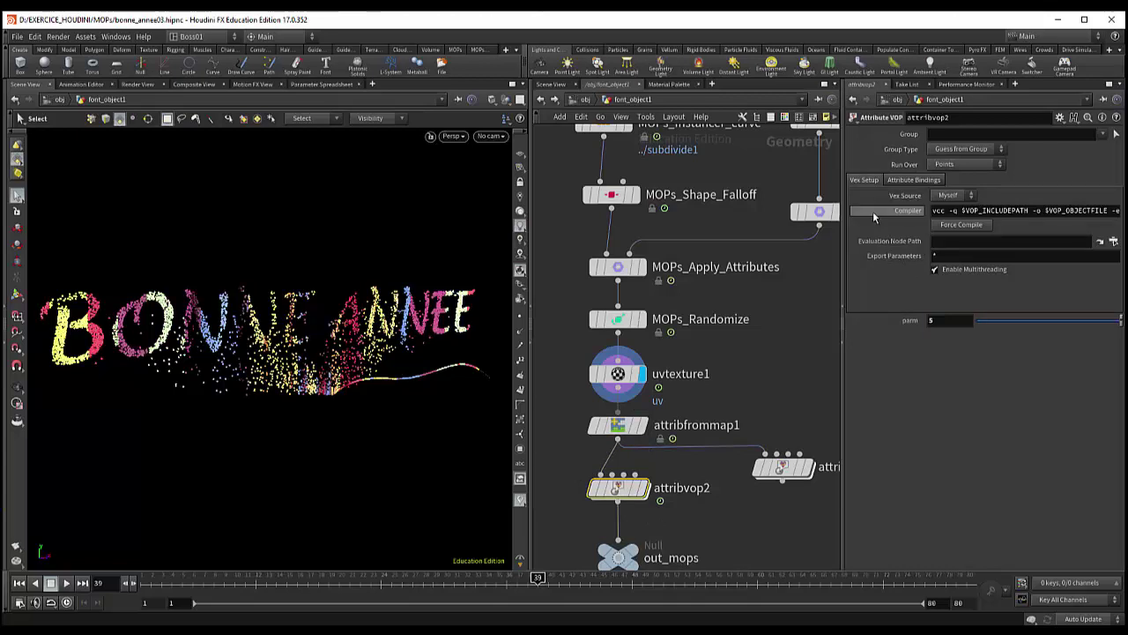
pyautogui.write('1')
pyautogui.press('Return')
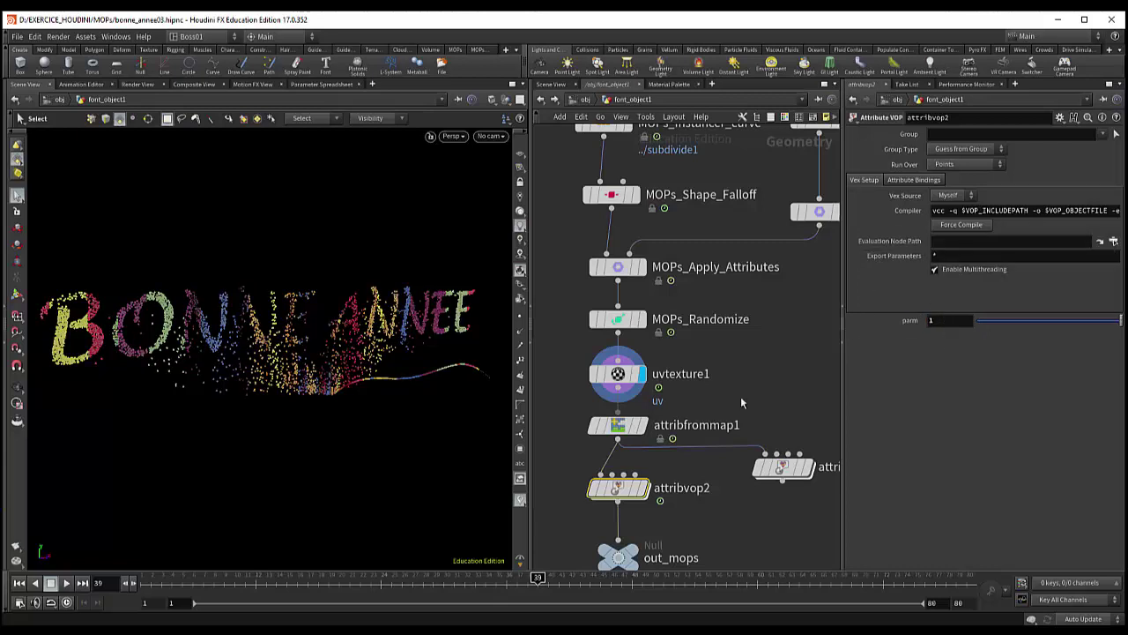
pyautogui.doubleClick(948, 322)
pyautogui.write('3')
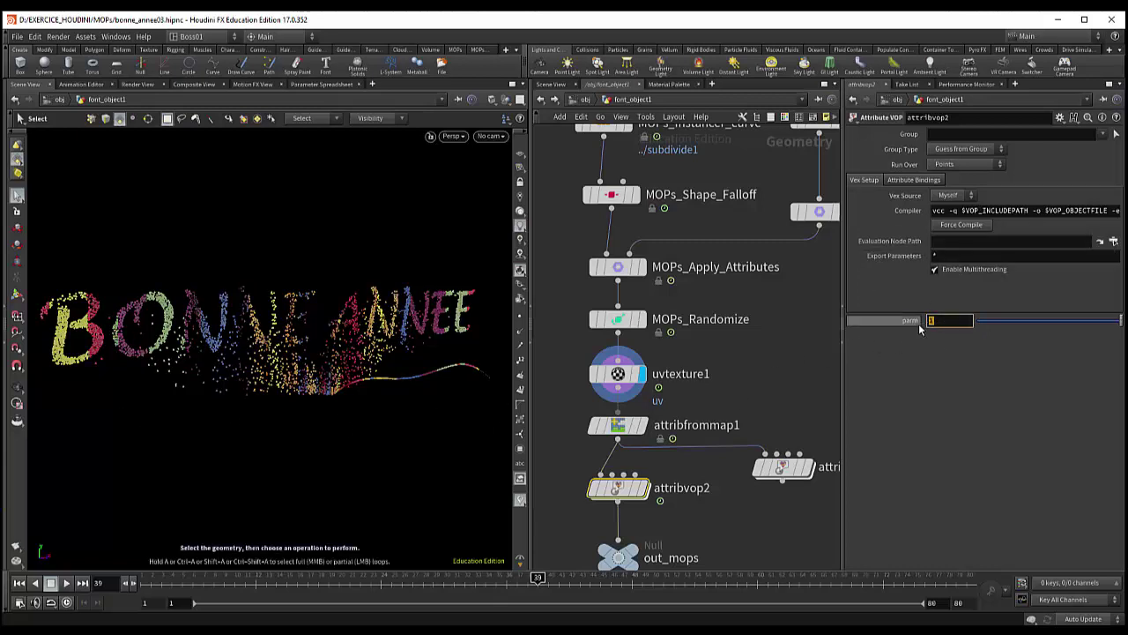
pyautogui.press('Return')
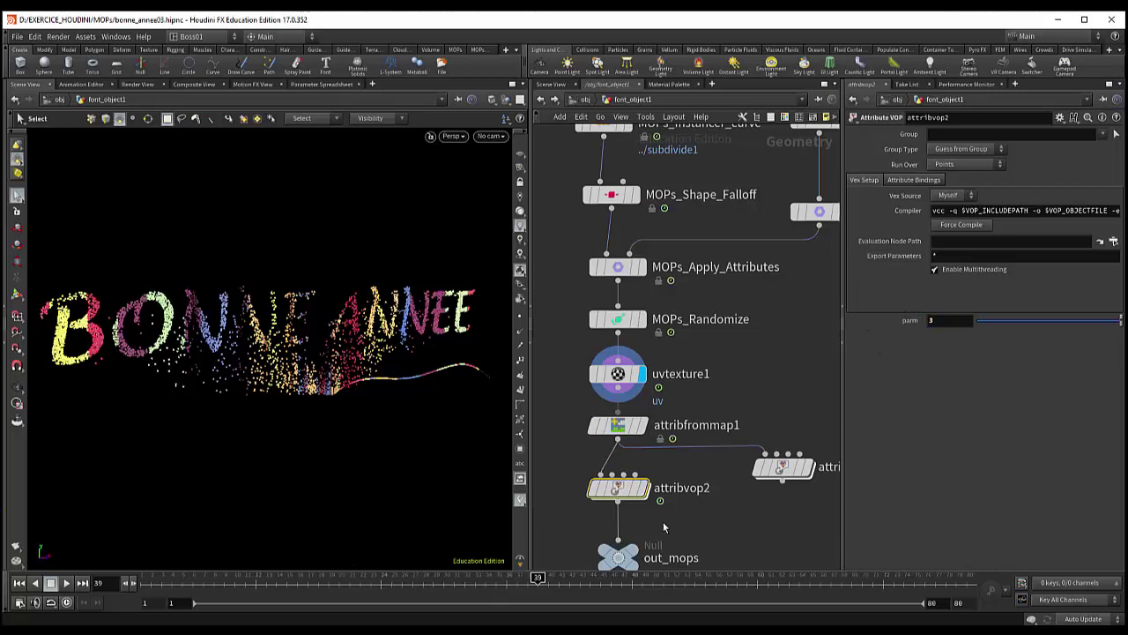
pyautogui.moveTo(664, 527); pyautogui.dragTo(664, 435, button='middle')
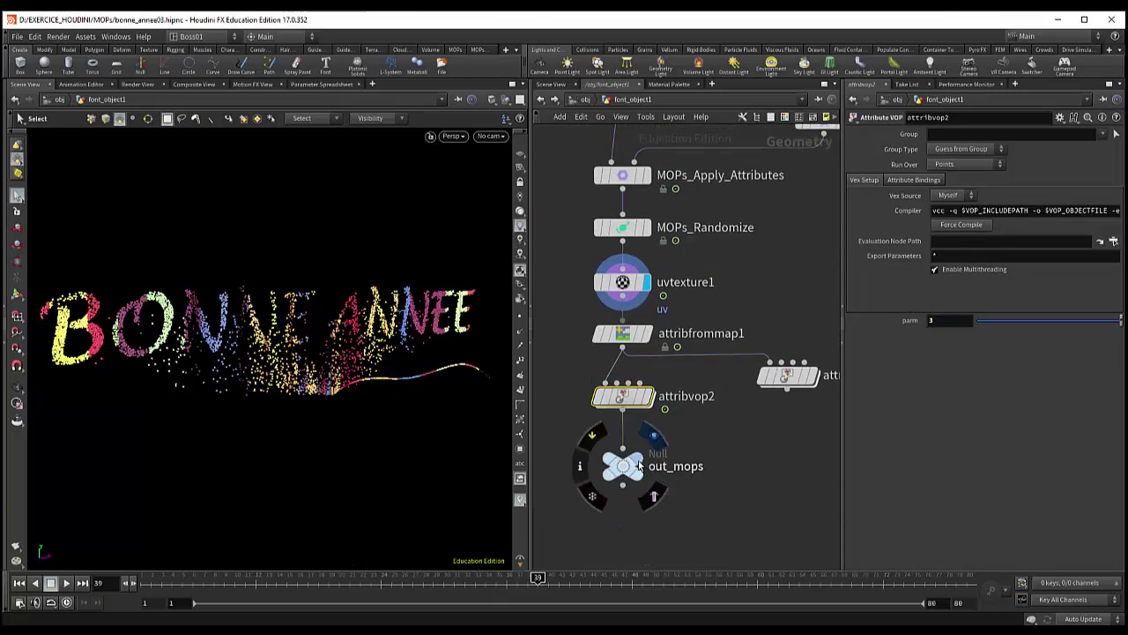
# - Display out_mops and play the rainbow dissolve from frame 1, then pause
pyautogui.click(653, 435)
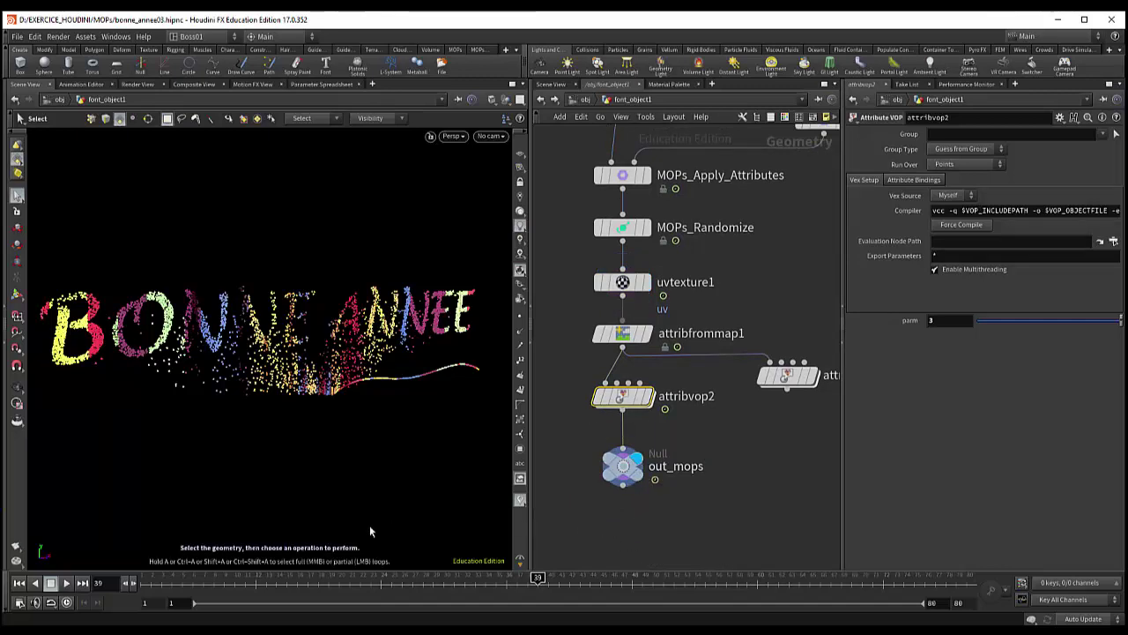
pyautogui.click(147, 579)
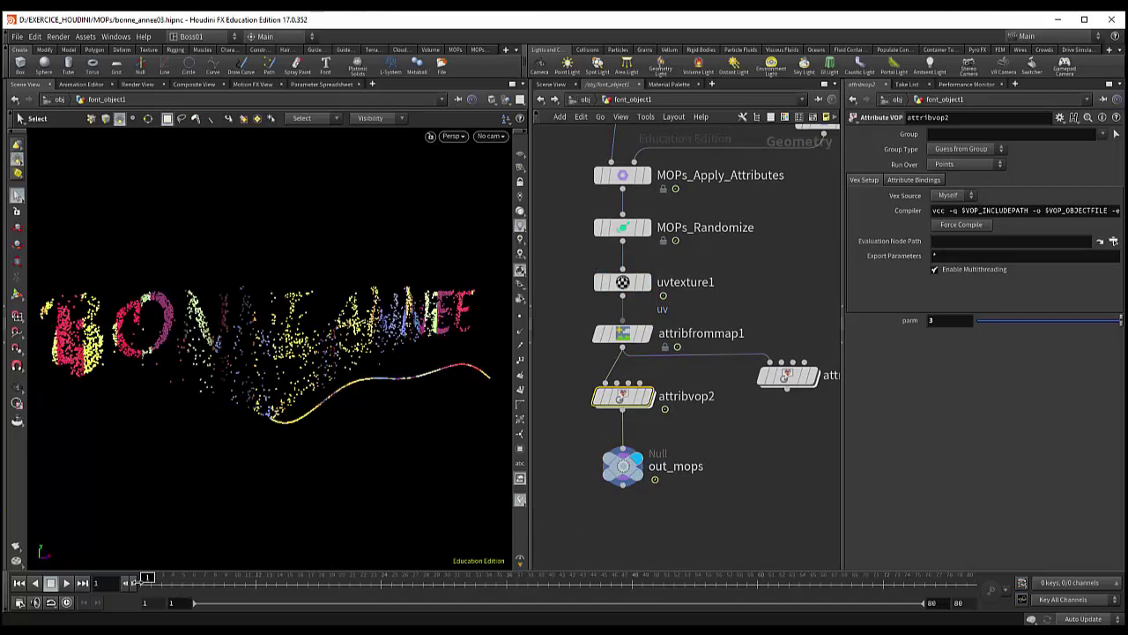
pyautogui.click(66, 583)
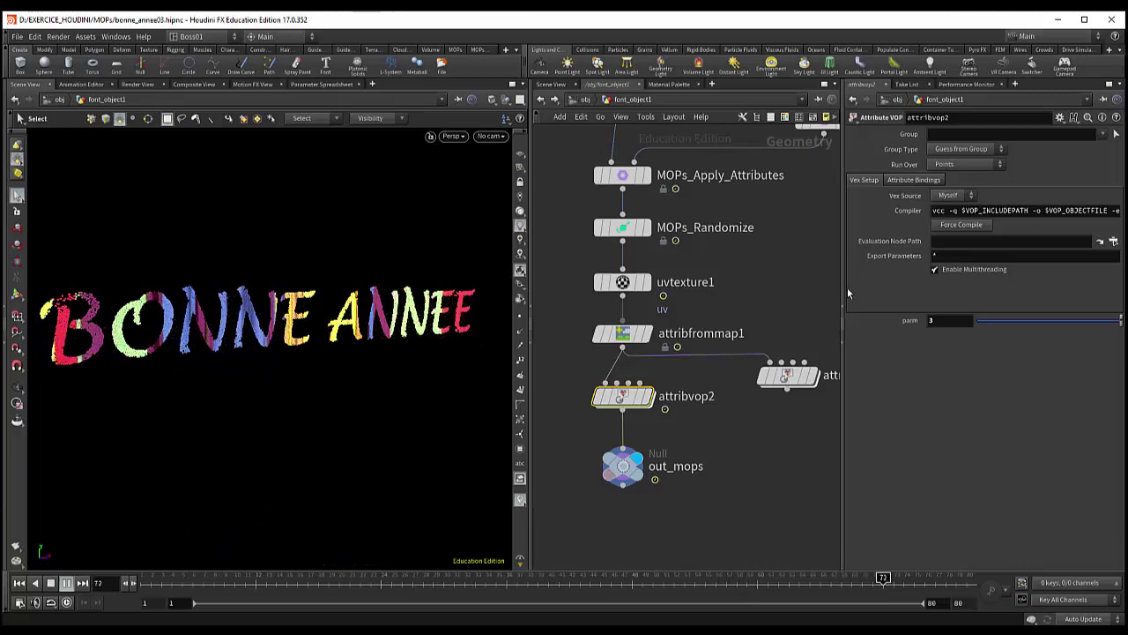
pyautogui.moveTo(759, 297); pyautogui.dragTo(764, 354, button='middle')
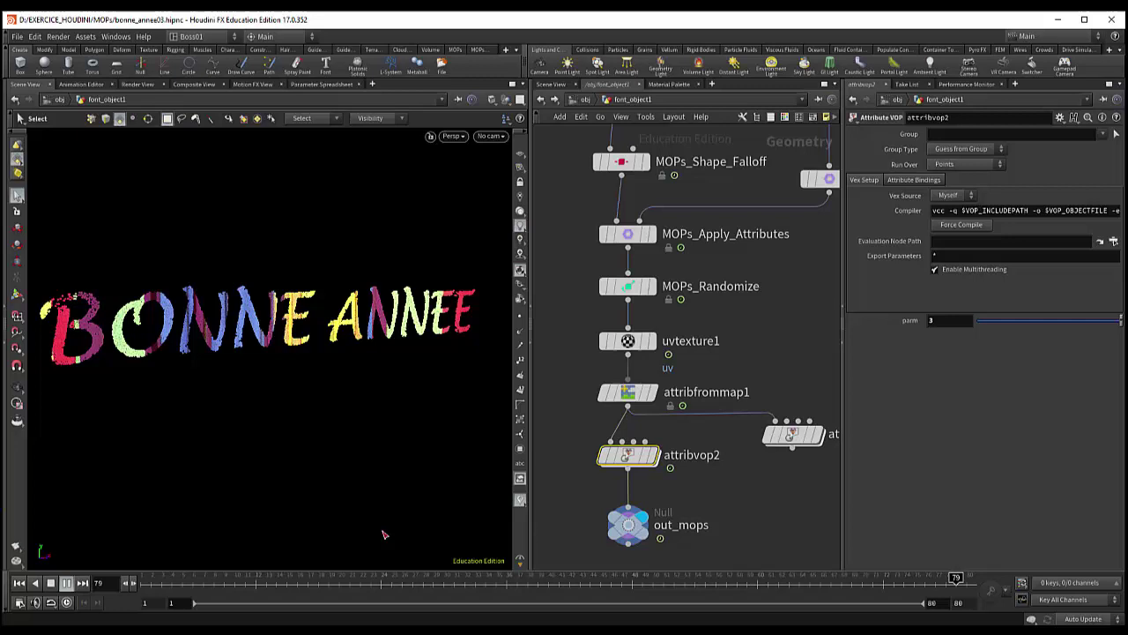
pyautogui.click(67, 583)
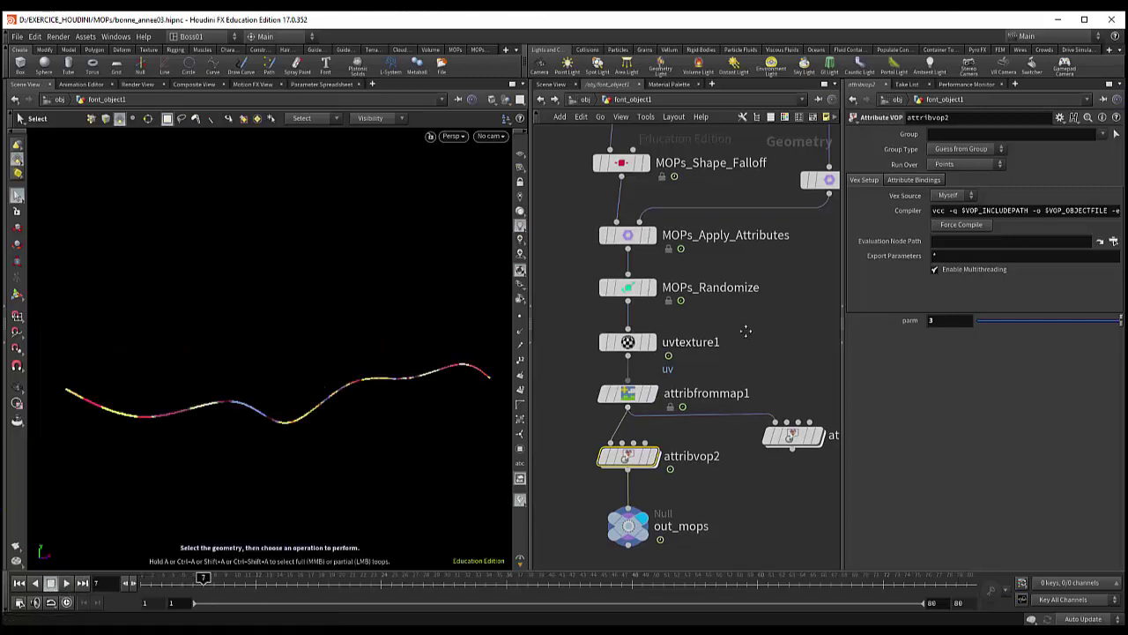
# - Zoom out to frame the whole node network and nudge attribvop1 slightly down-left
pyautogui.moveTo(744, 328)
pyautogui.mouseDown(button='middle')
pyautogui.moveTo(746, 479)
pyautogui.moveTo(739, 464)
pyautogui.mouseUp(button='middle')
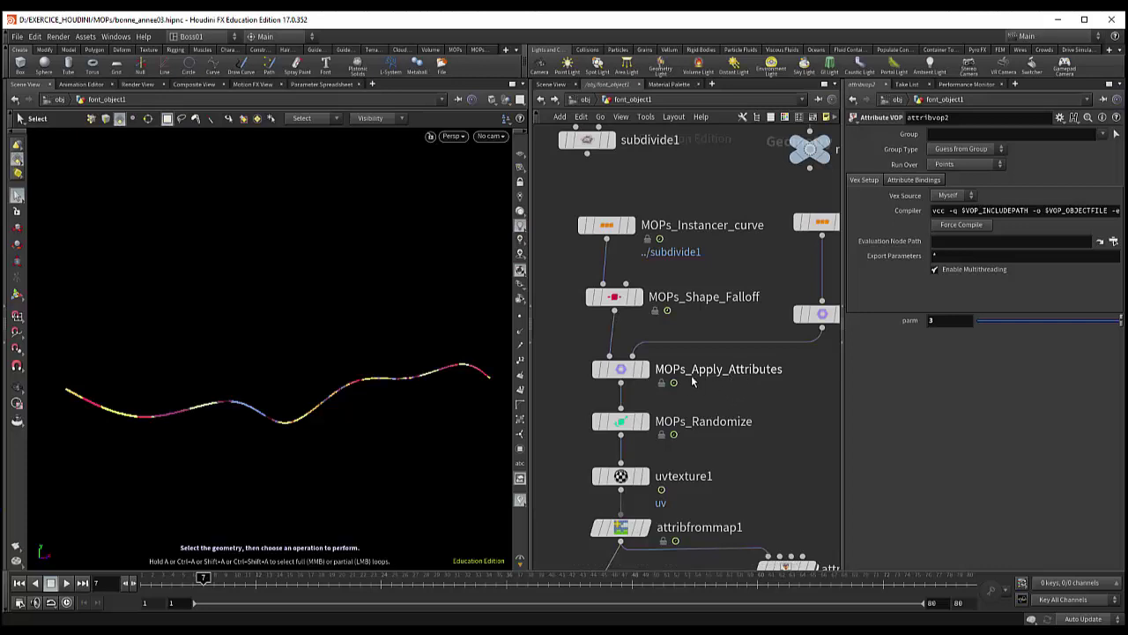
pyautogui.scroll(-3, 783, 450)
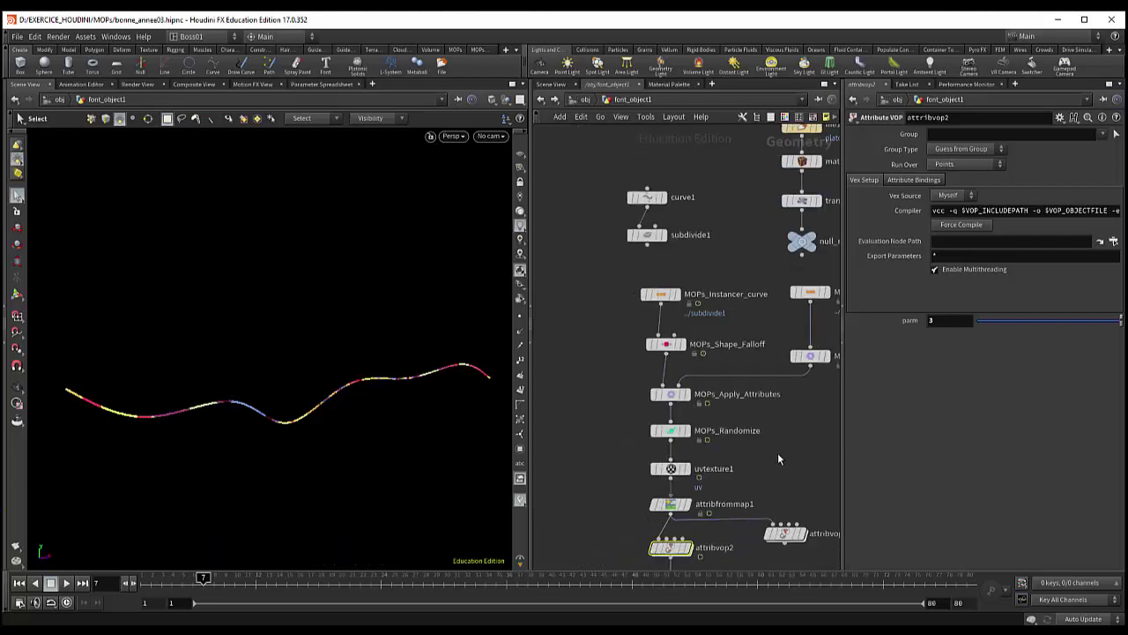
pyautogui.moveTo(777, 453)
pyautogui.mouseDown(button='middle')
pyautogui.moveTo(709, 482)
pyautogui.moveTo(712, 417)
pyautogui.mouseUp(button='middle')
pyautogui.scroll(-1, 712, 417)
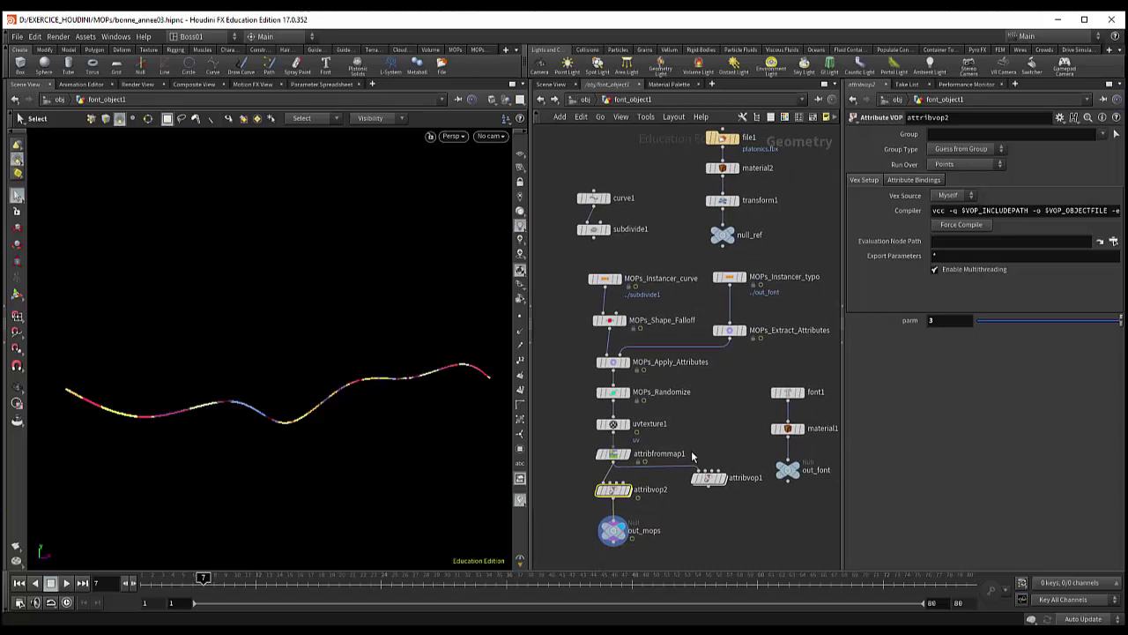
pyautogui.moveTo(716, 481); pyautogui.dragTo(709, 493)
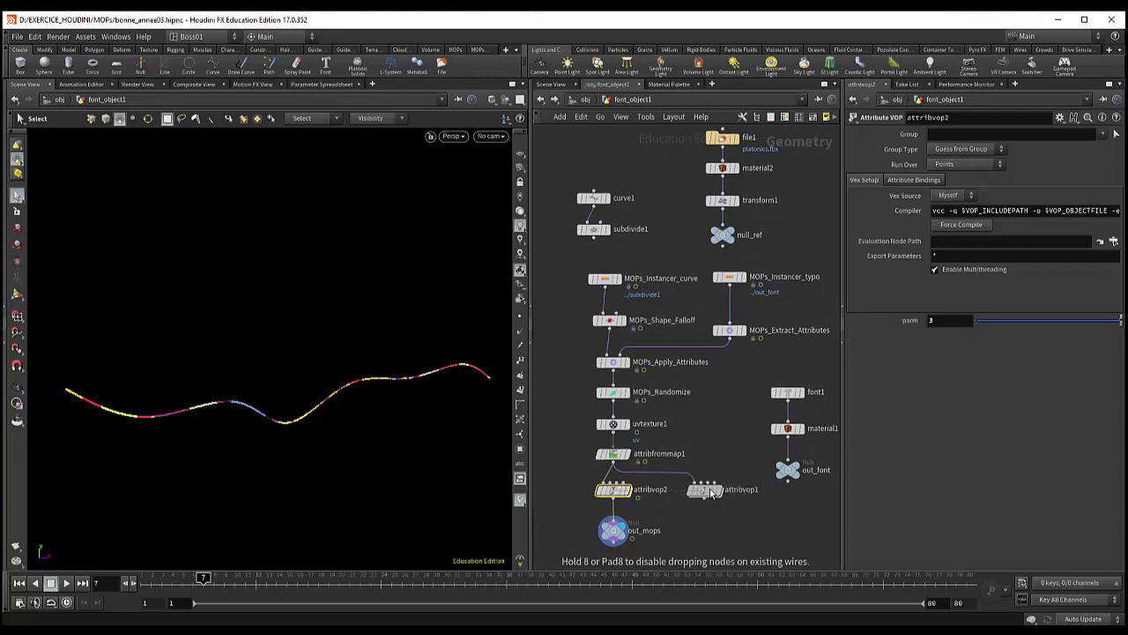